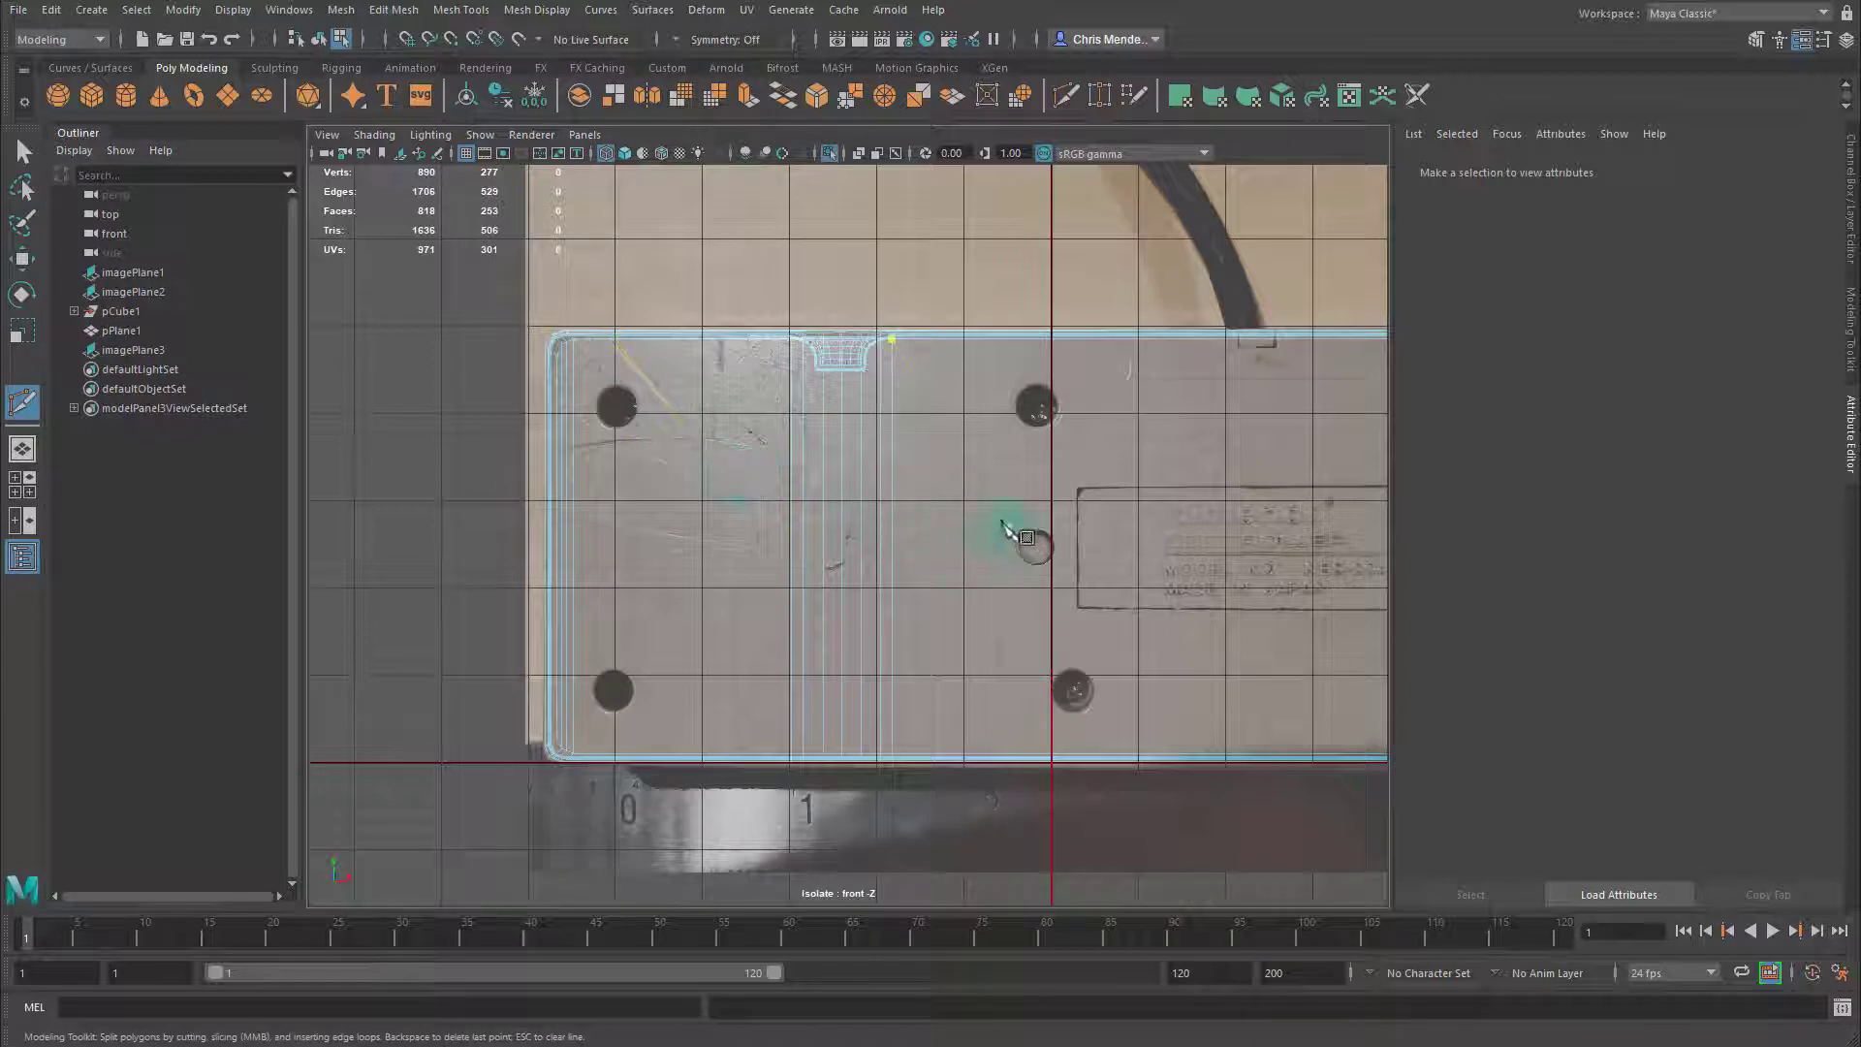
# Undo the last cut and insert edge loops through the left pair, the upper row and the lower row of screw holes
pyautogui.hotkey('ctrl', 'z')
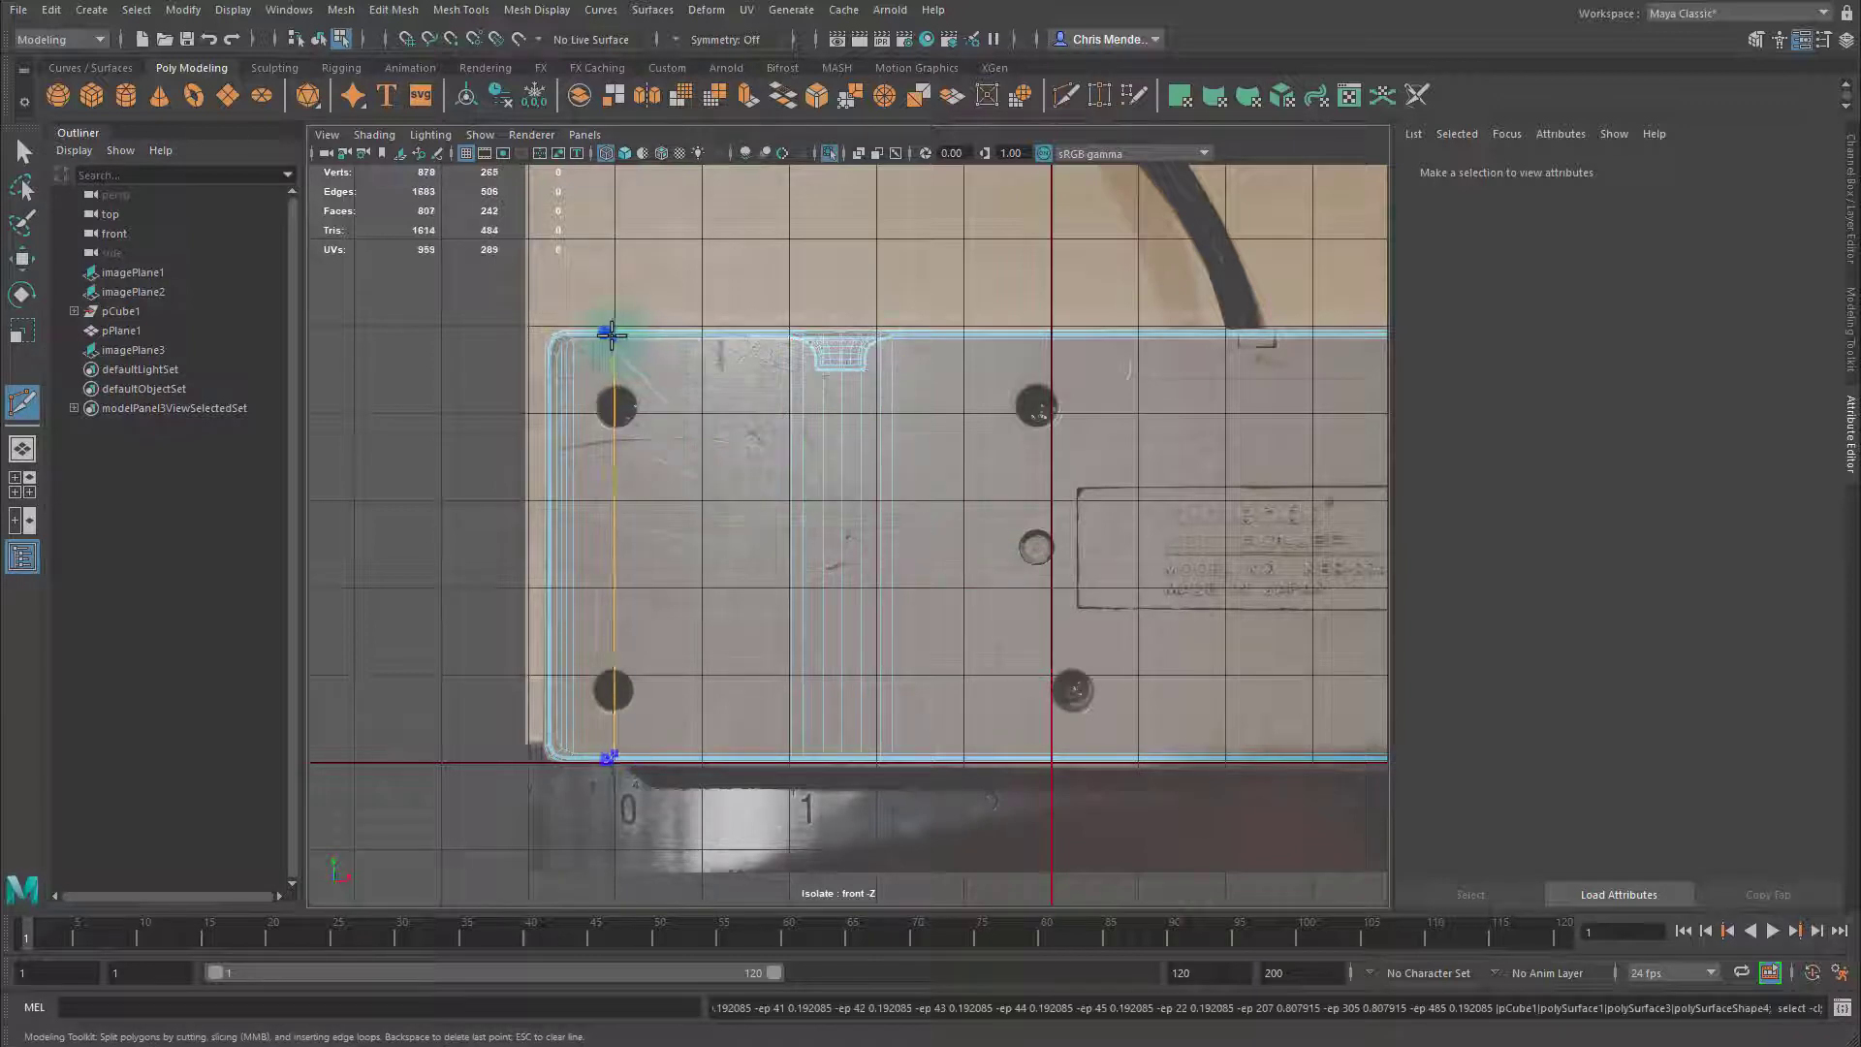
pyautogui.keyDown('ctrl'); pyautogui.click(608, 335); pyautogui.keyUp('ctrl')
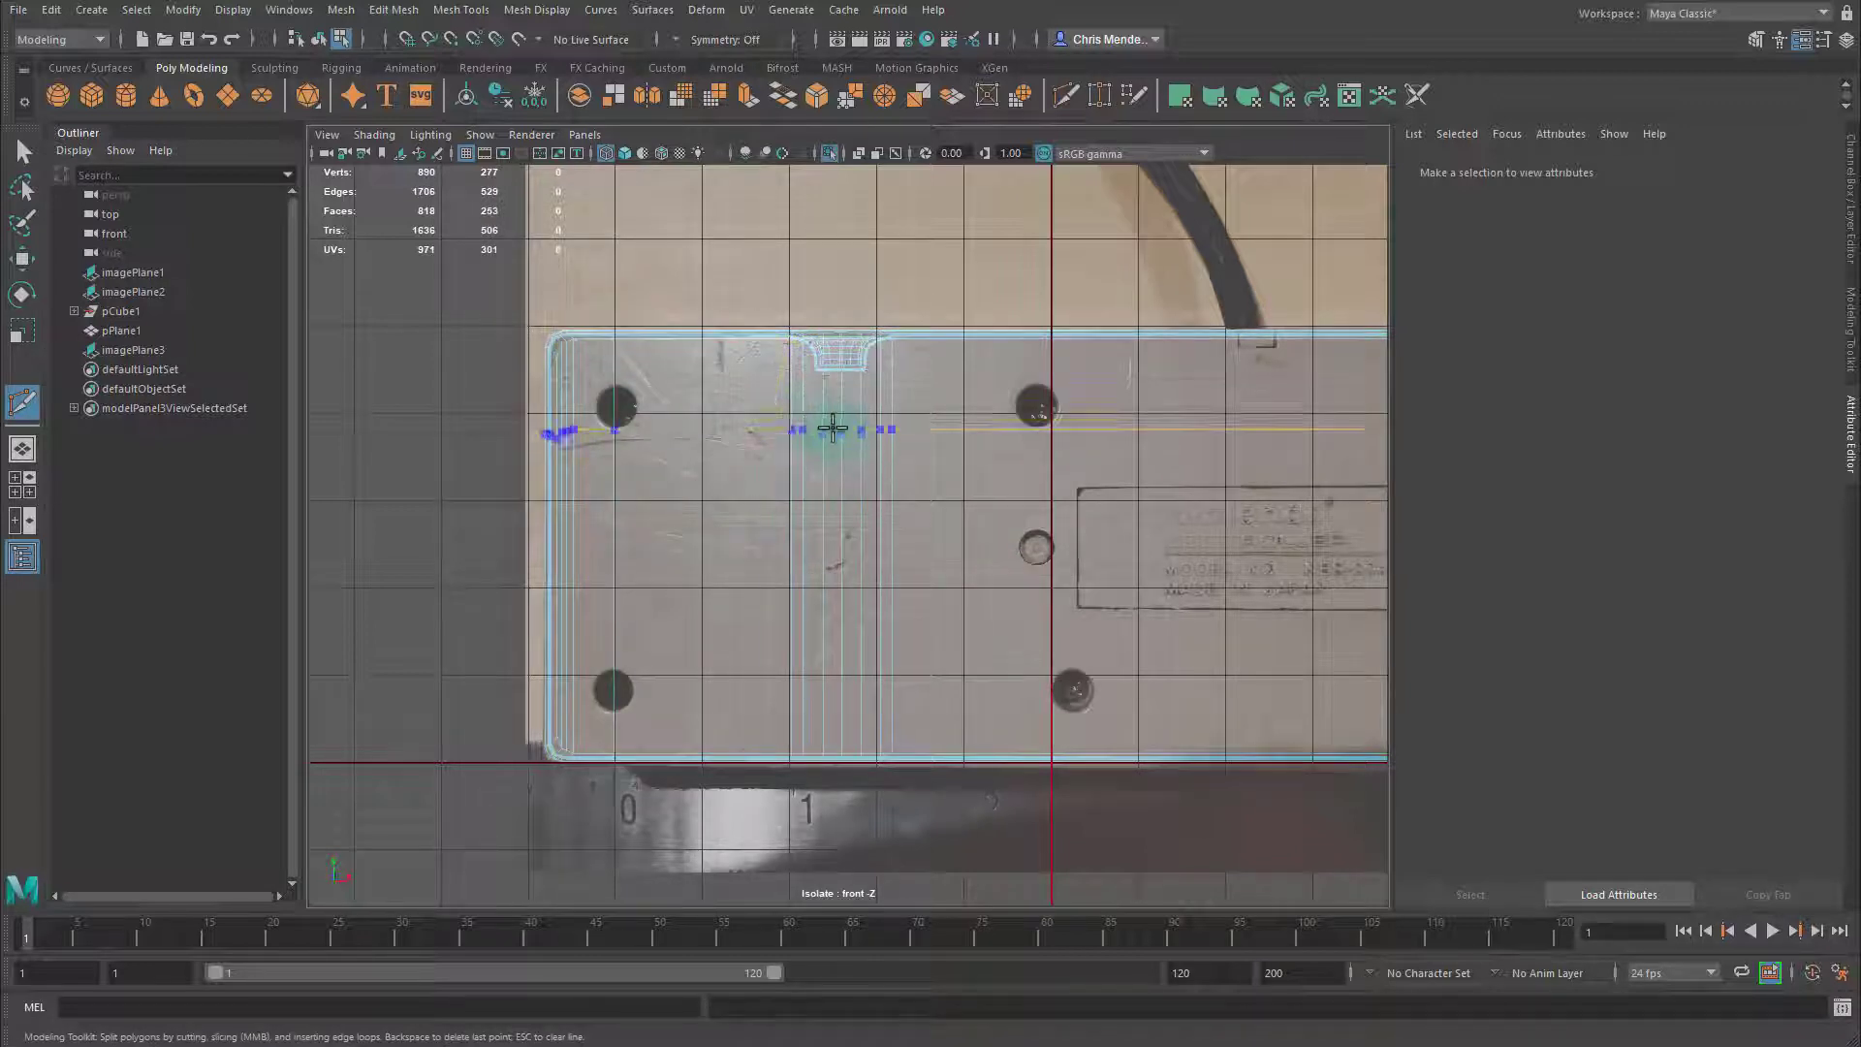
pyautogui.keyDown('alt'); pyautogui.moveTo(1002, 506); pyautogui.dragTo(696, 507, button='middle'); pyautogui.keyUp('alt')
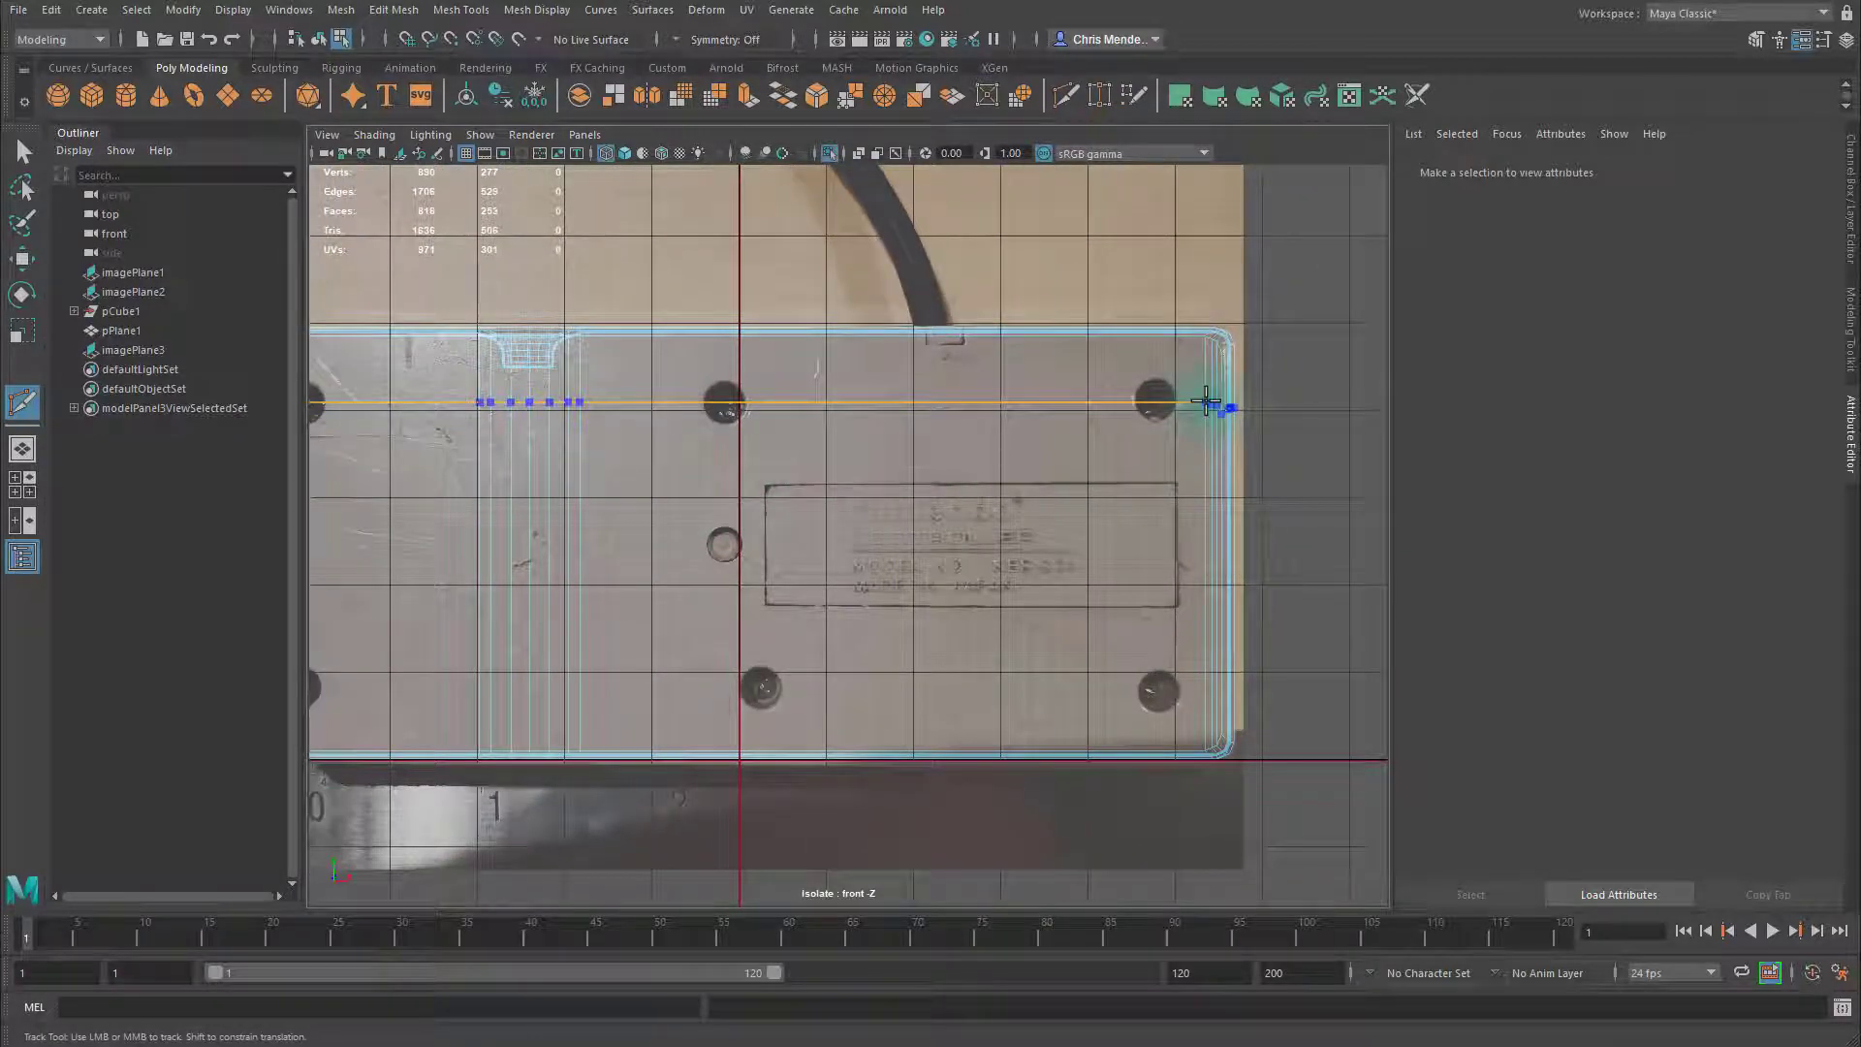
pyautogui.click(1205, 402)
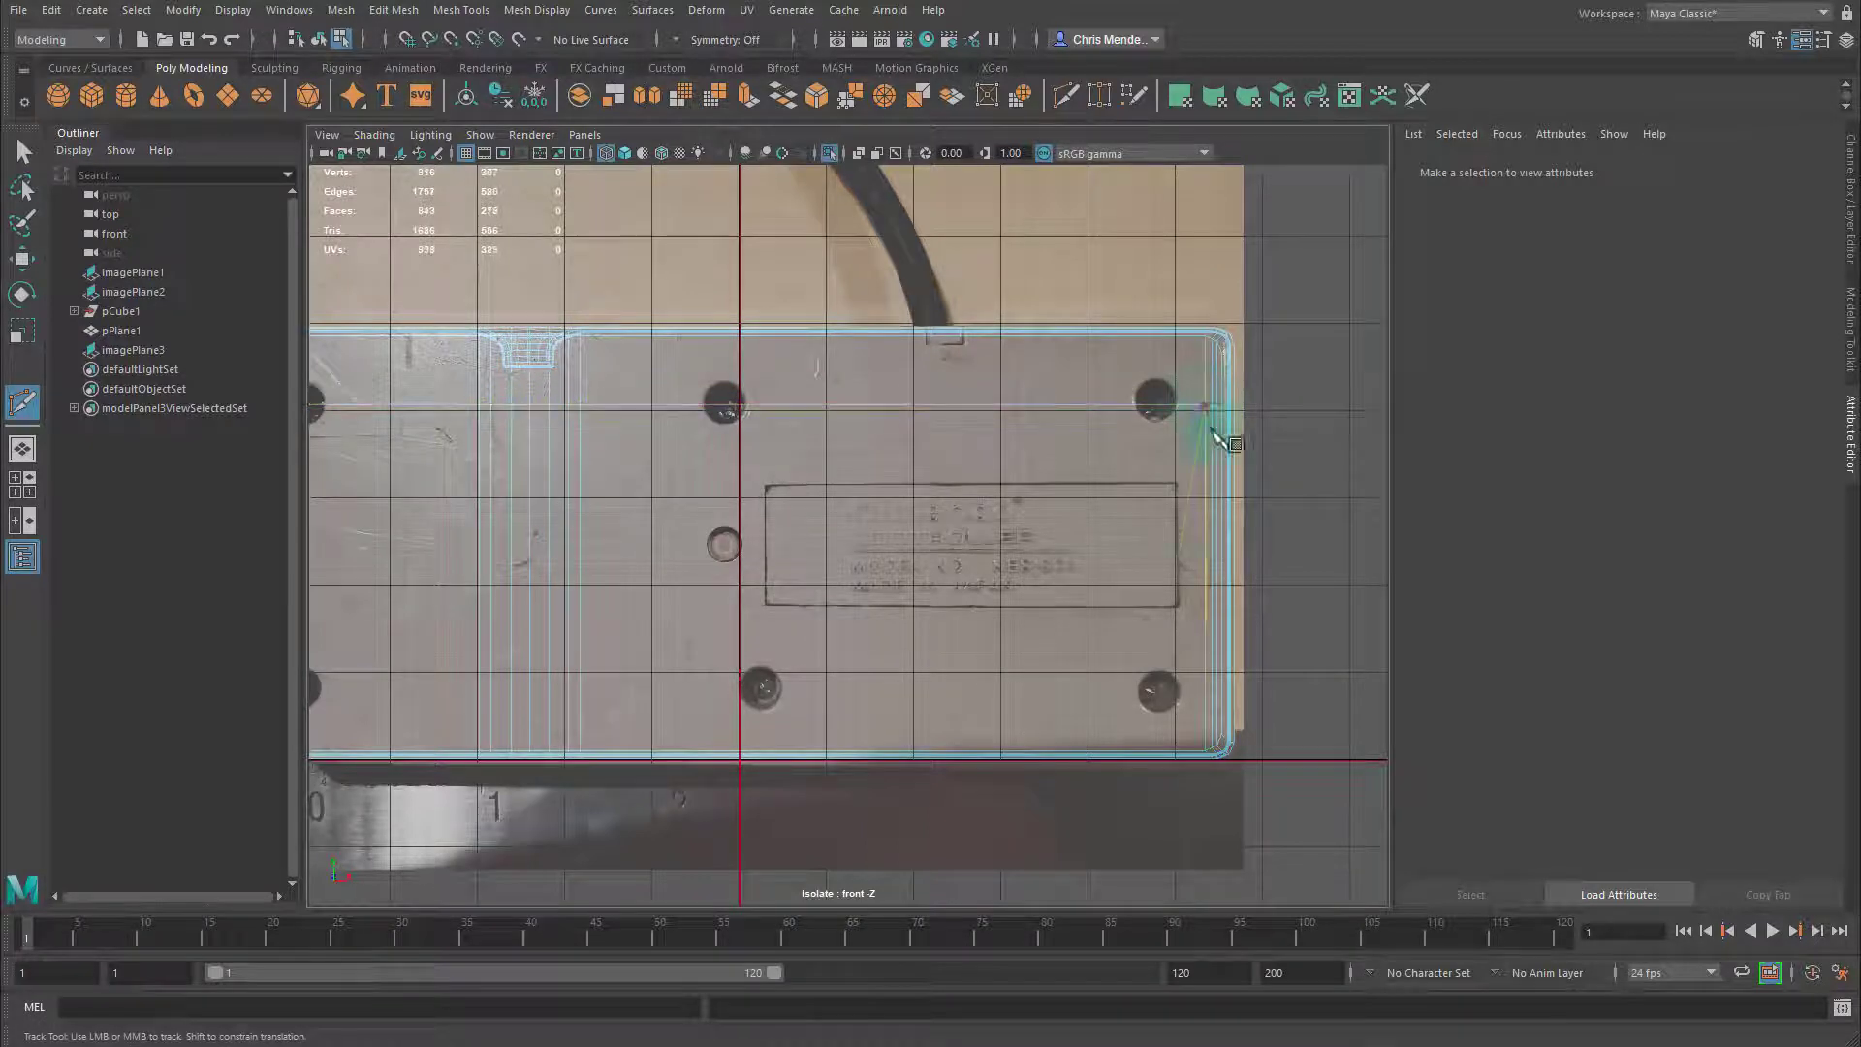
pyautogui.keyDown('alt'); pyautogui.moveTo(1212, 416); pyautogui.dragTo(1430, 482, button='middle'); pyautogui.keyUp('alt')
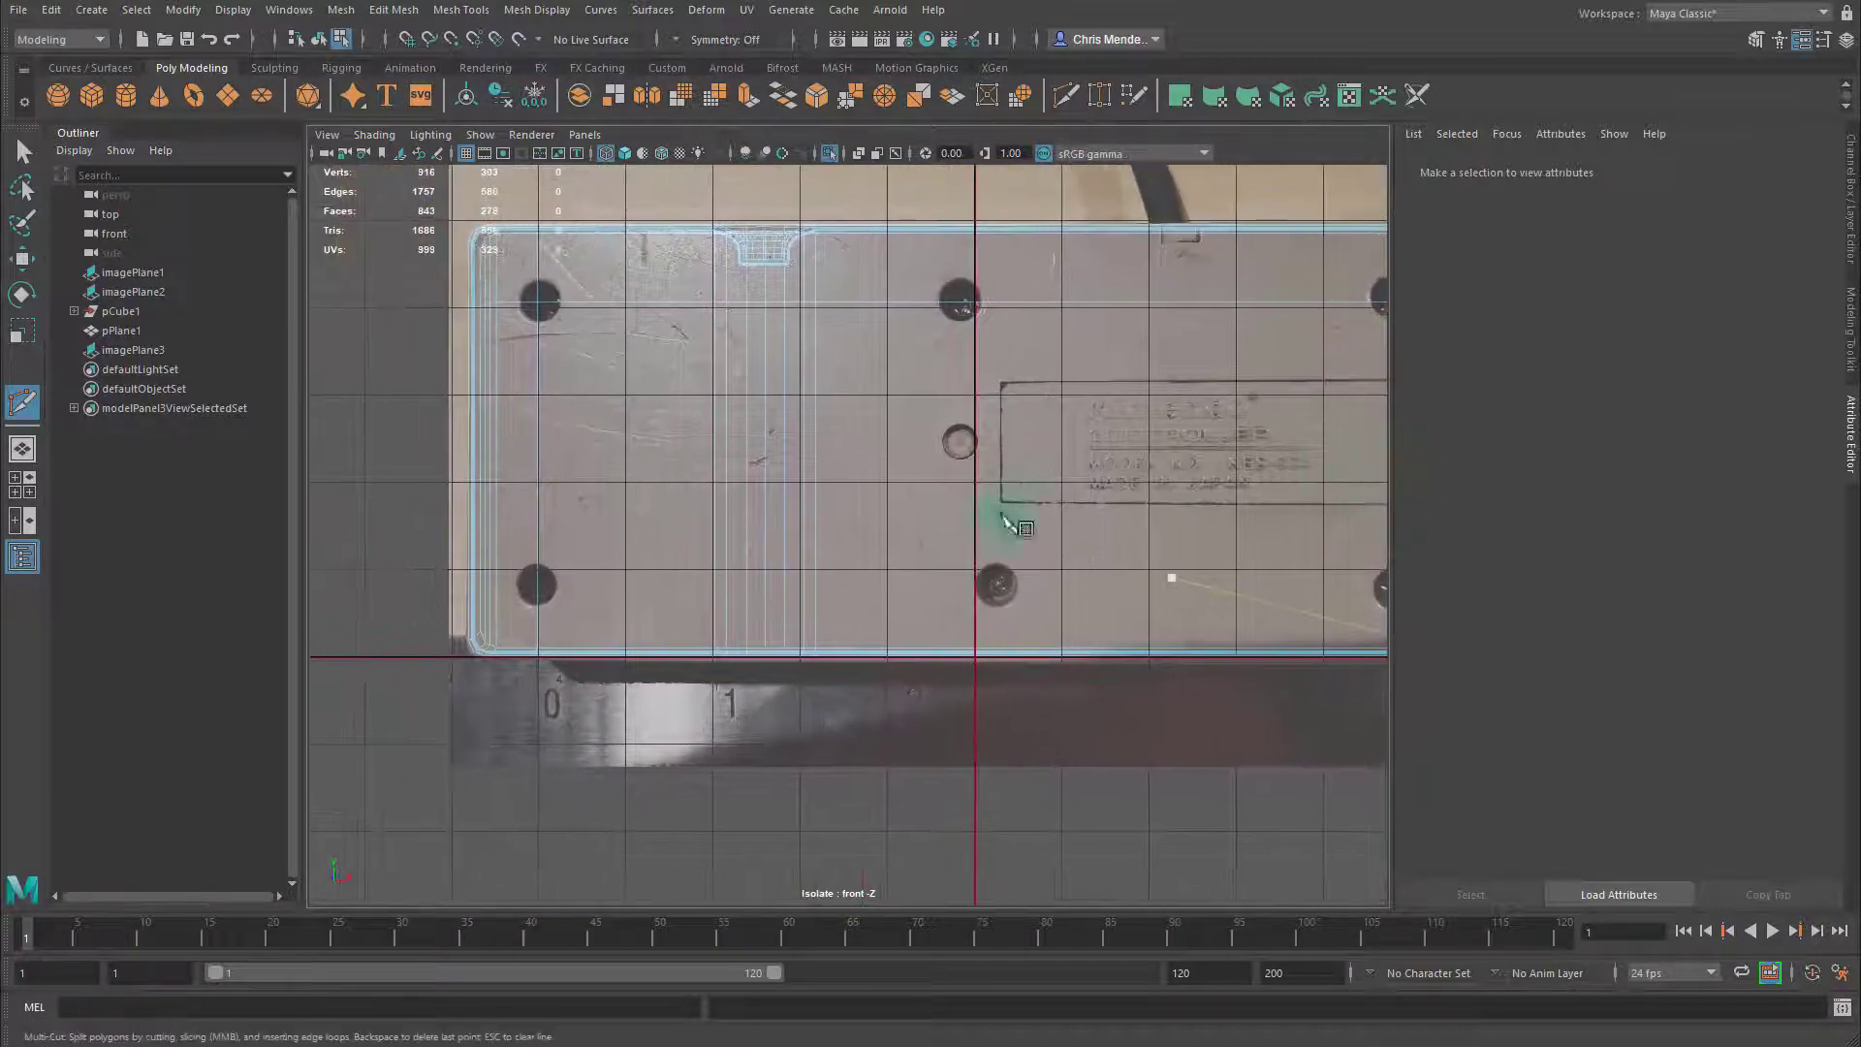
pyautogui.click(524, 582)
# Insert vertical edge loops through the right pair of screw holes and through each of the two middle screw holes
pyautogui.keyDown('alt'); pyautogui.moveTo(876, 611); pyautogui.dragTo(783, 655, button='middle'); pyautogui.keyUp('alt')
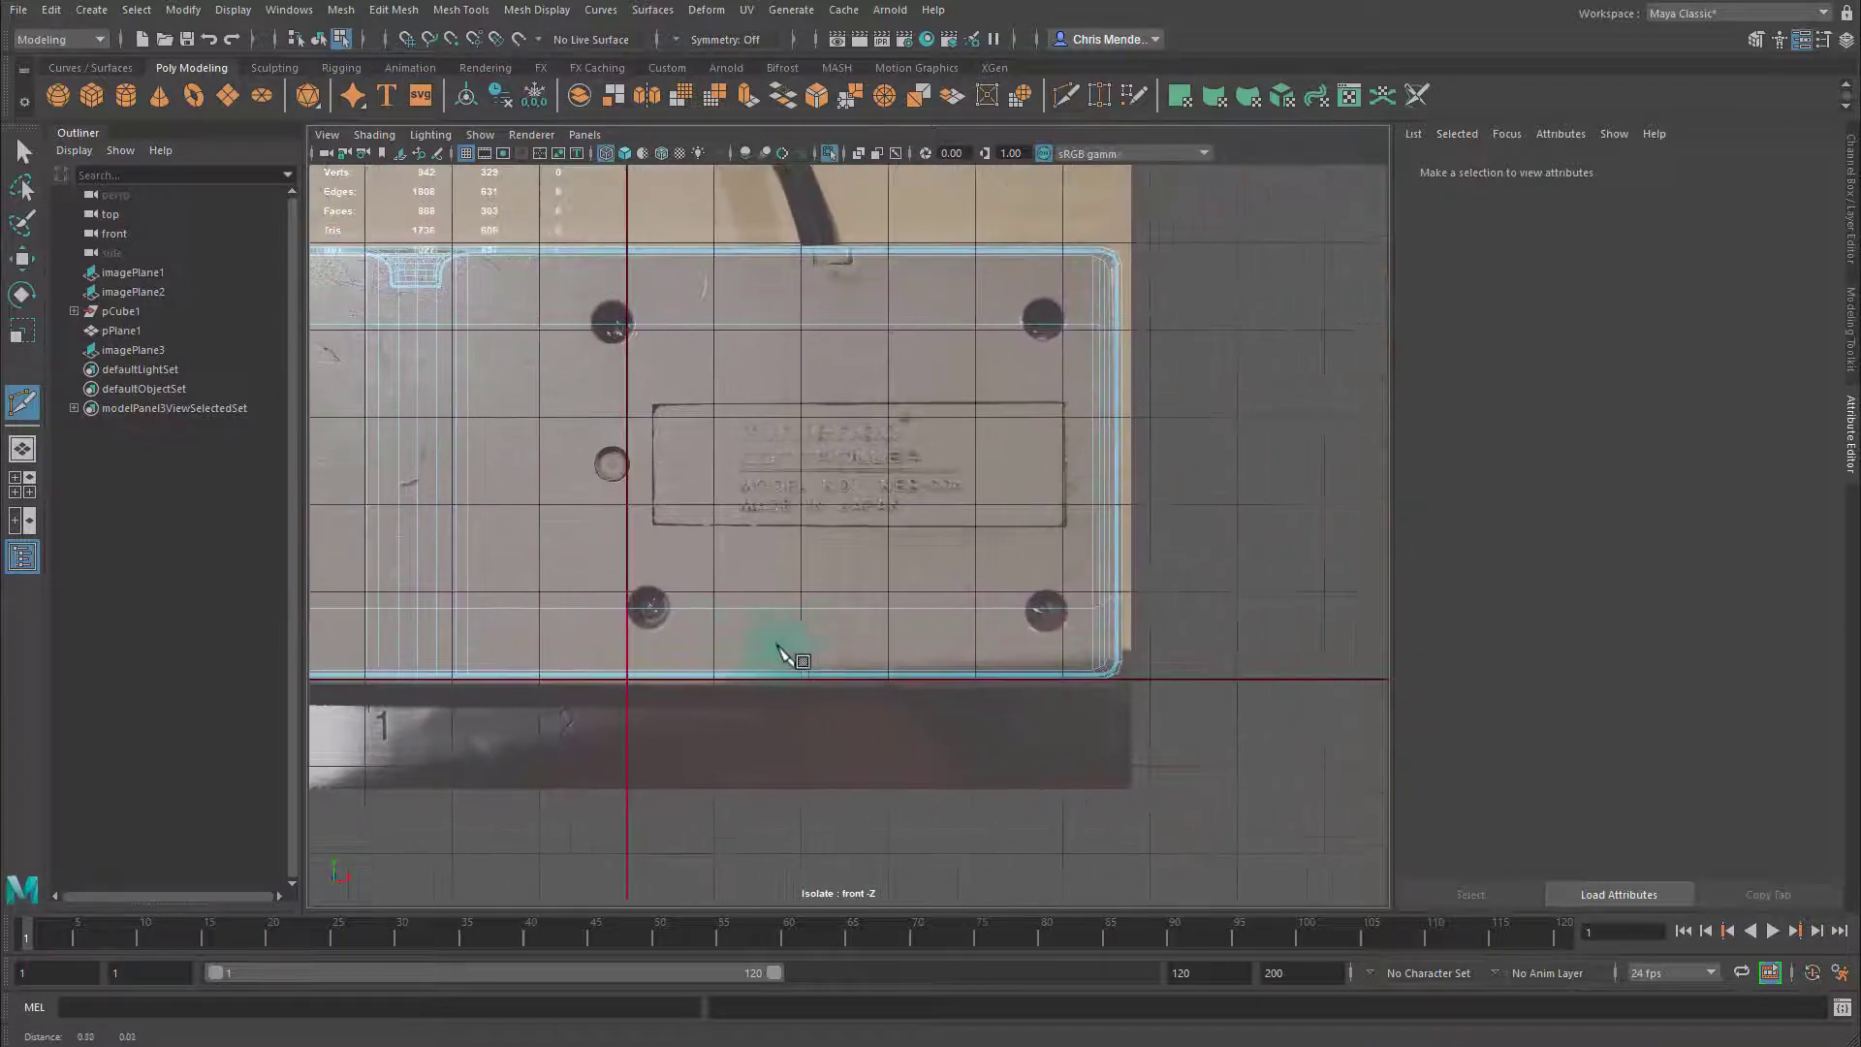
pyautogui.click(1045, 609)
pyautogui.keyDown('alt'); pyautogui.moveTo(818, 610); pyautogui.dragTo(1101, 595, button='middle'); pyautogui.keyUp('alt')
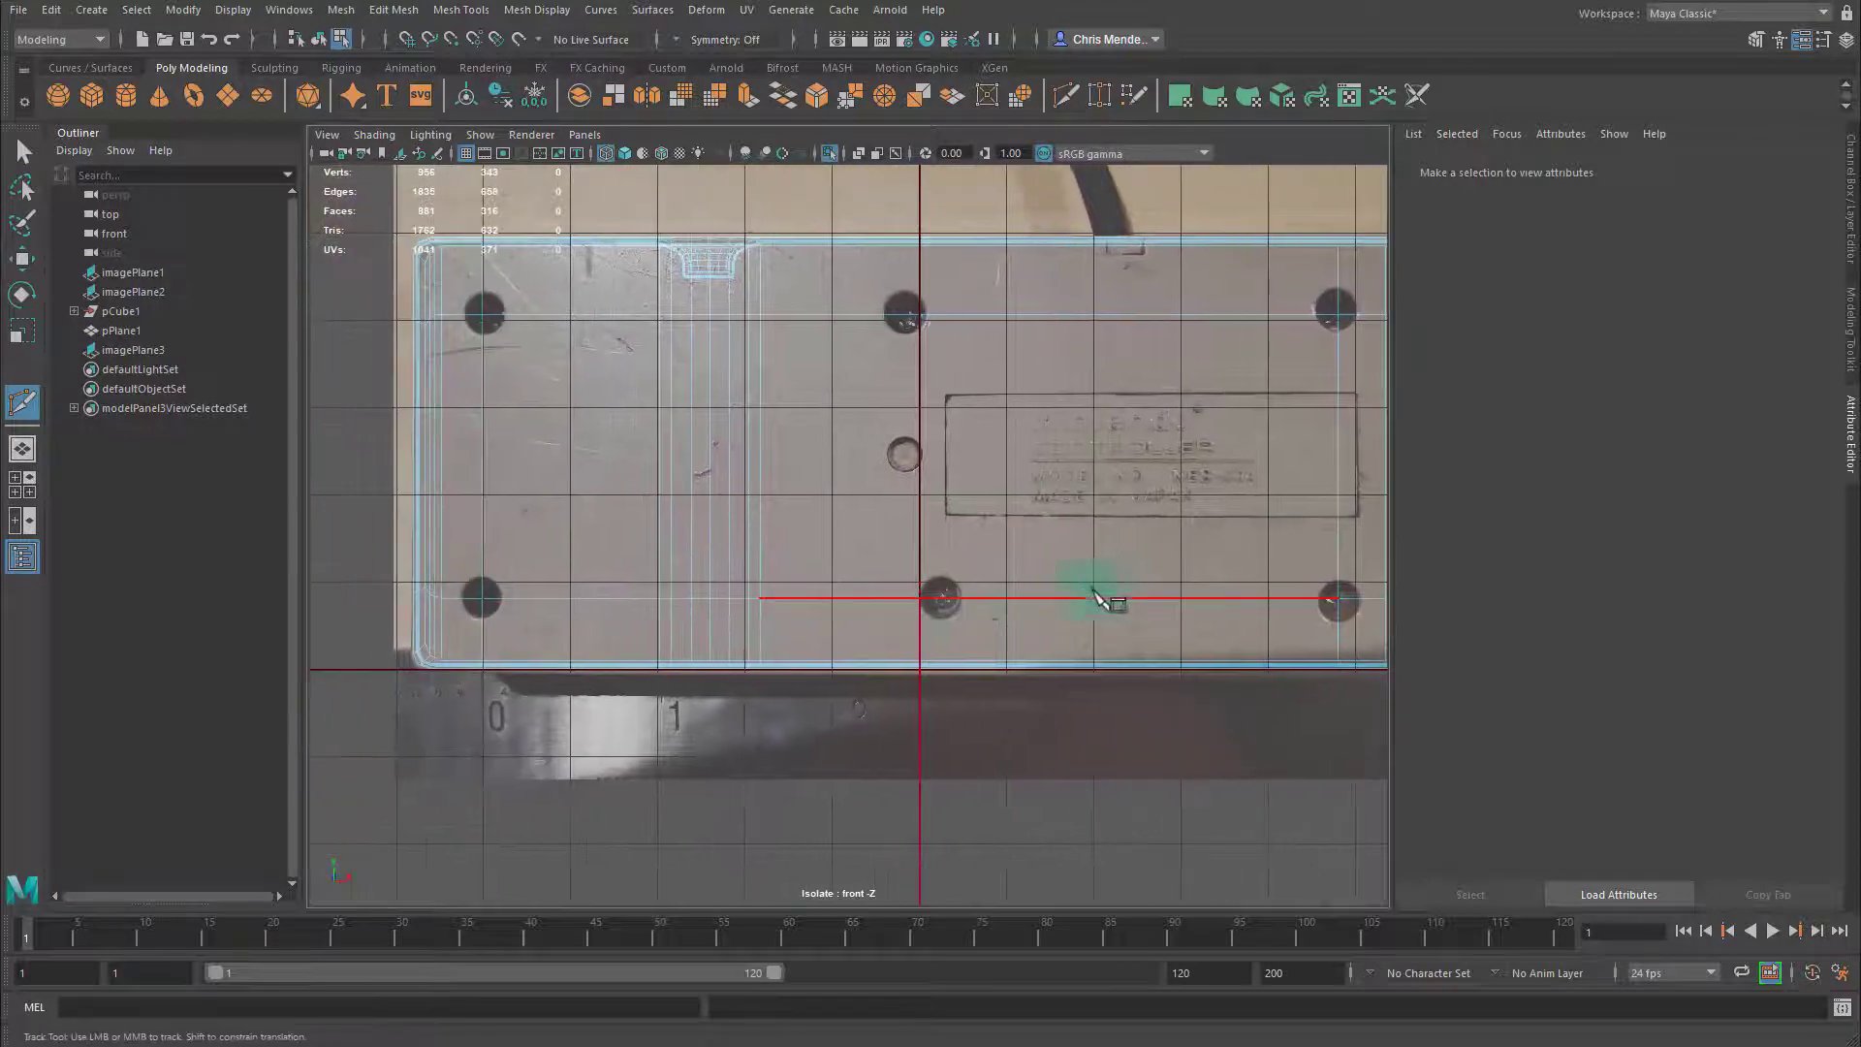
pyautogui.click(941, 600)
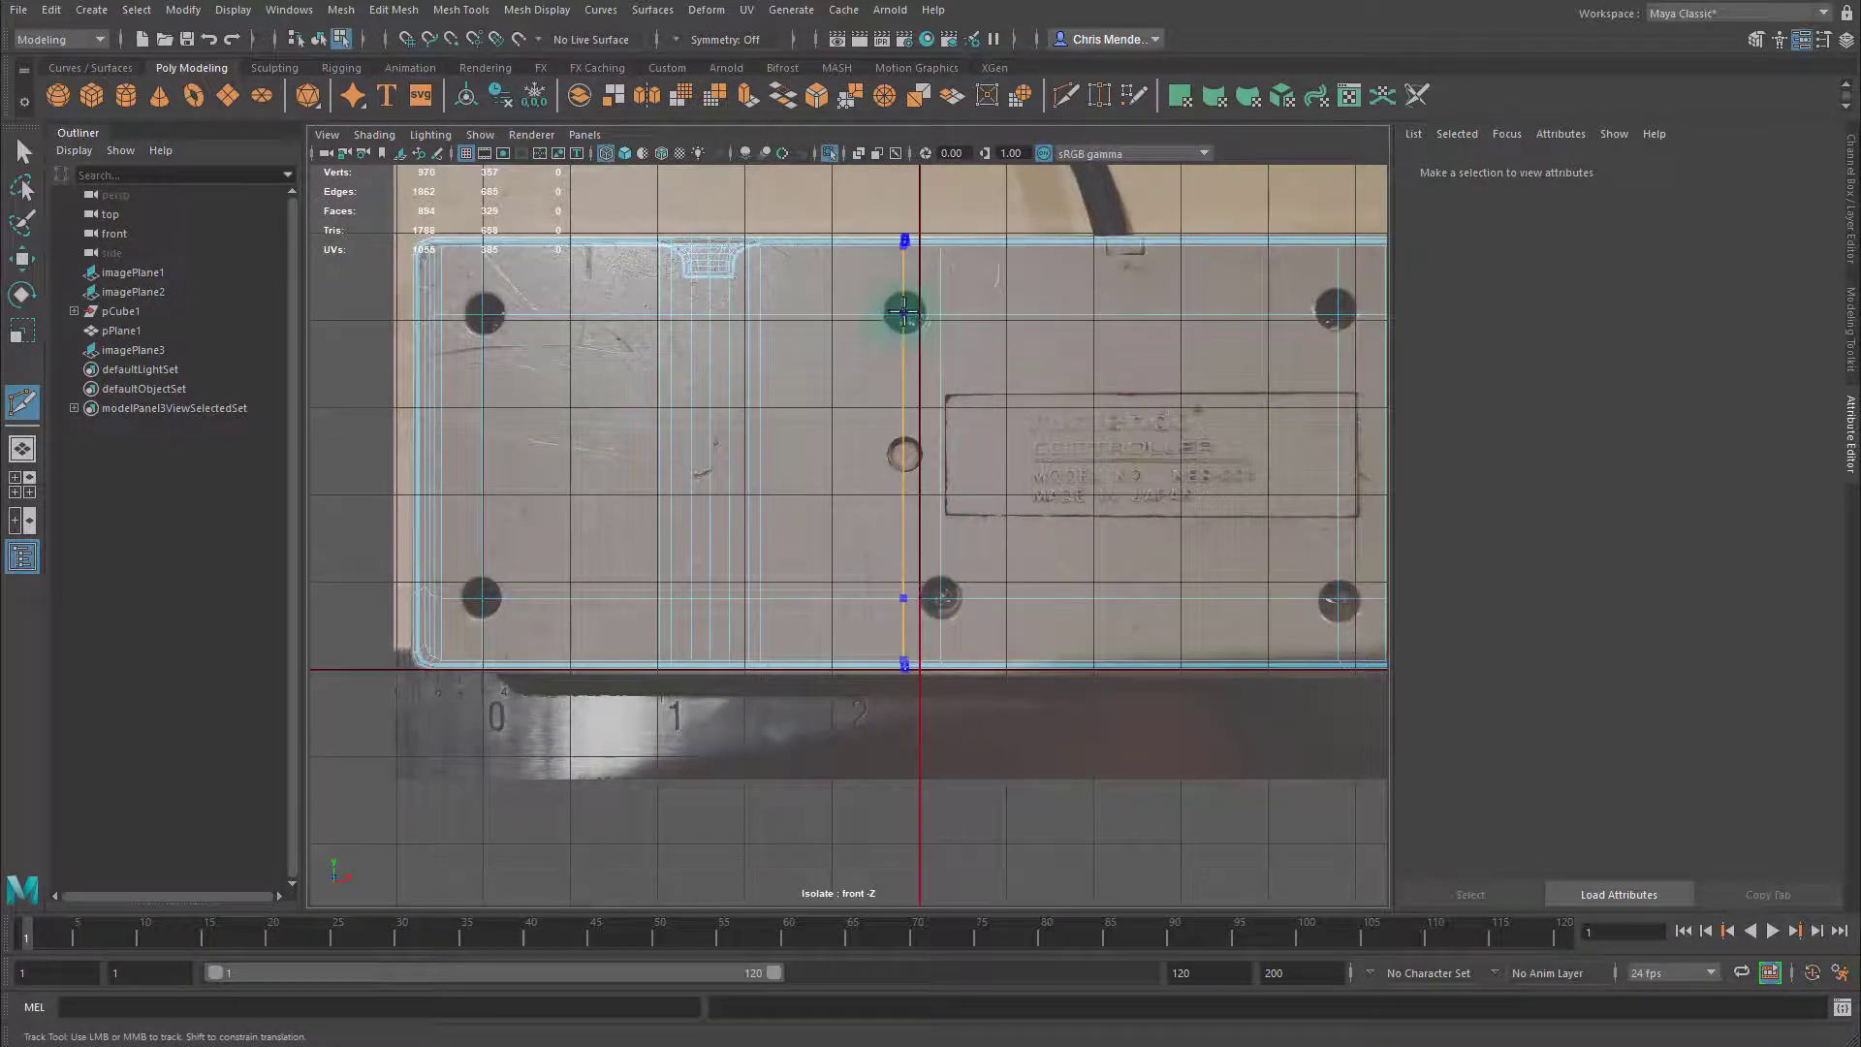
pyautogui.click(903, 311)
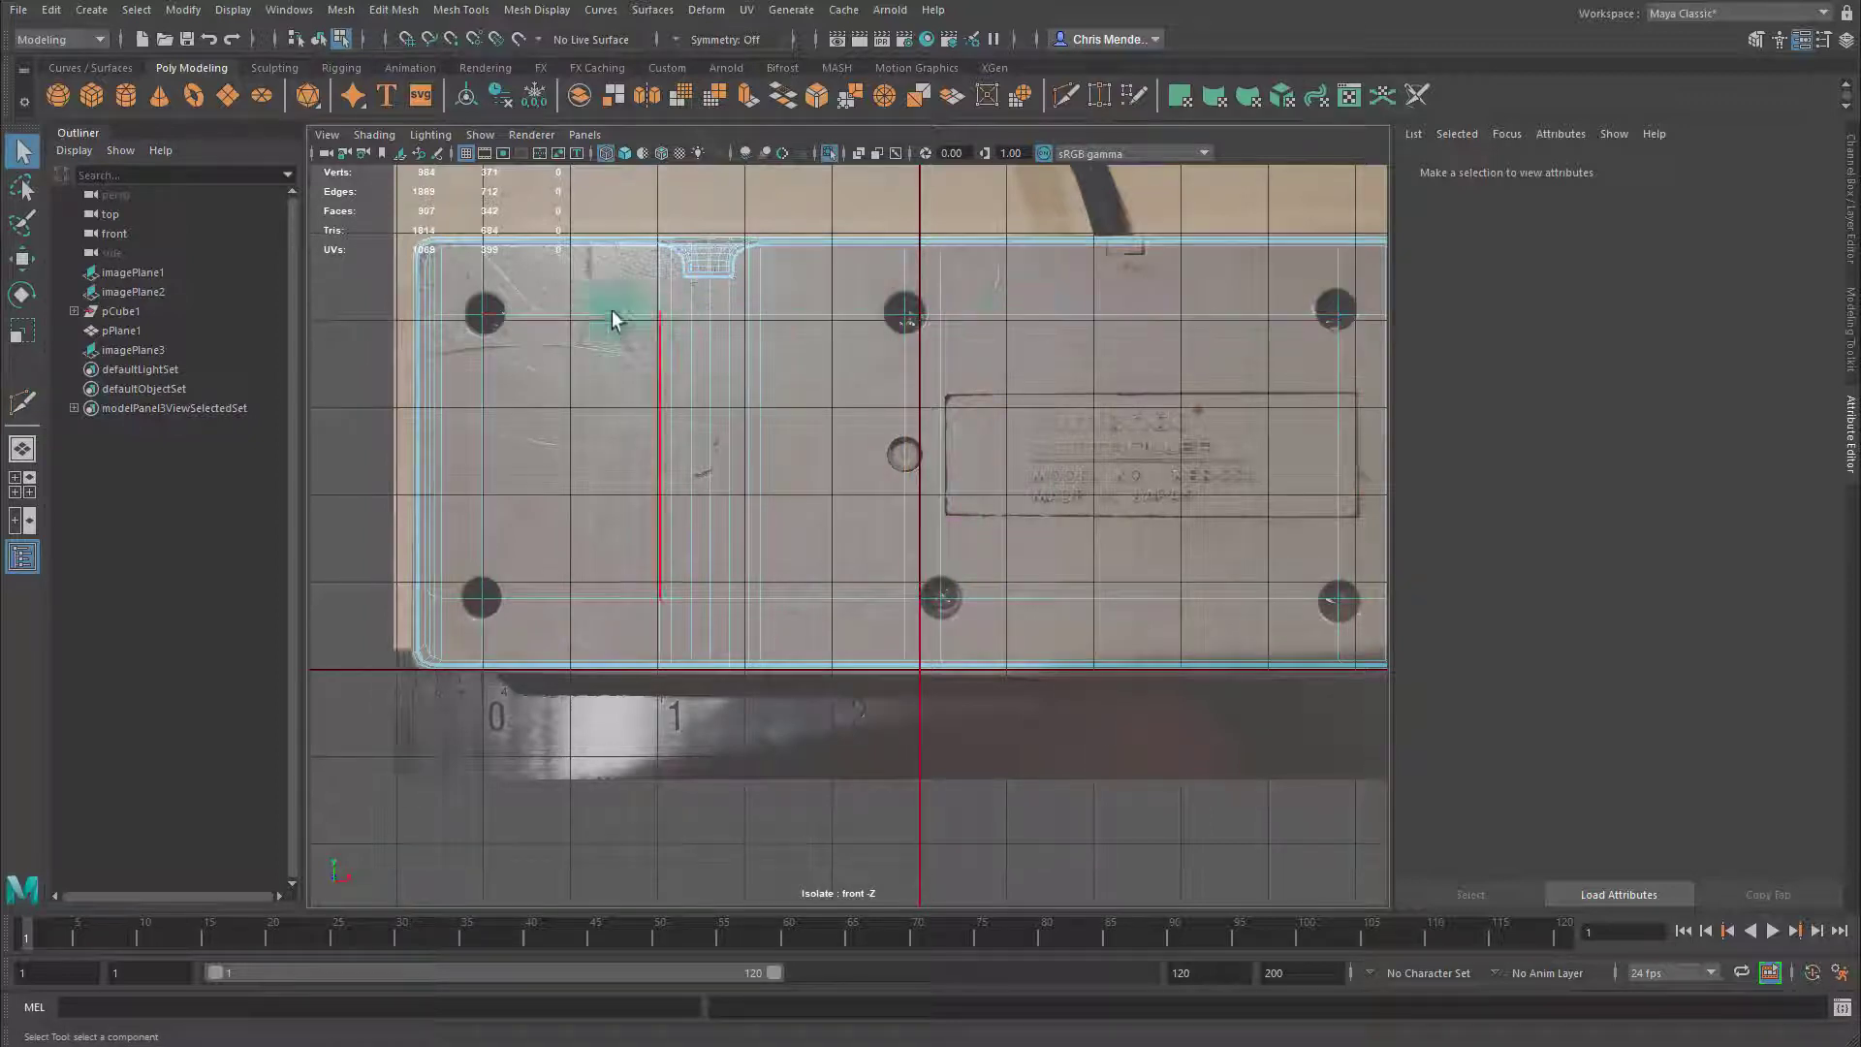
# Chamfer the edge-loop intersection vertices at all six screw holes with a width of 0.25
pyautogui.press('q')
pyautogui.rightClick(551, 306)
pyautogui.moveTo(550, 306); pyautogui.dragTo(432, 314, button='right')
pyautogui.click(484, 314)
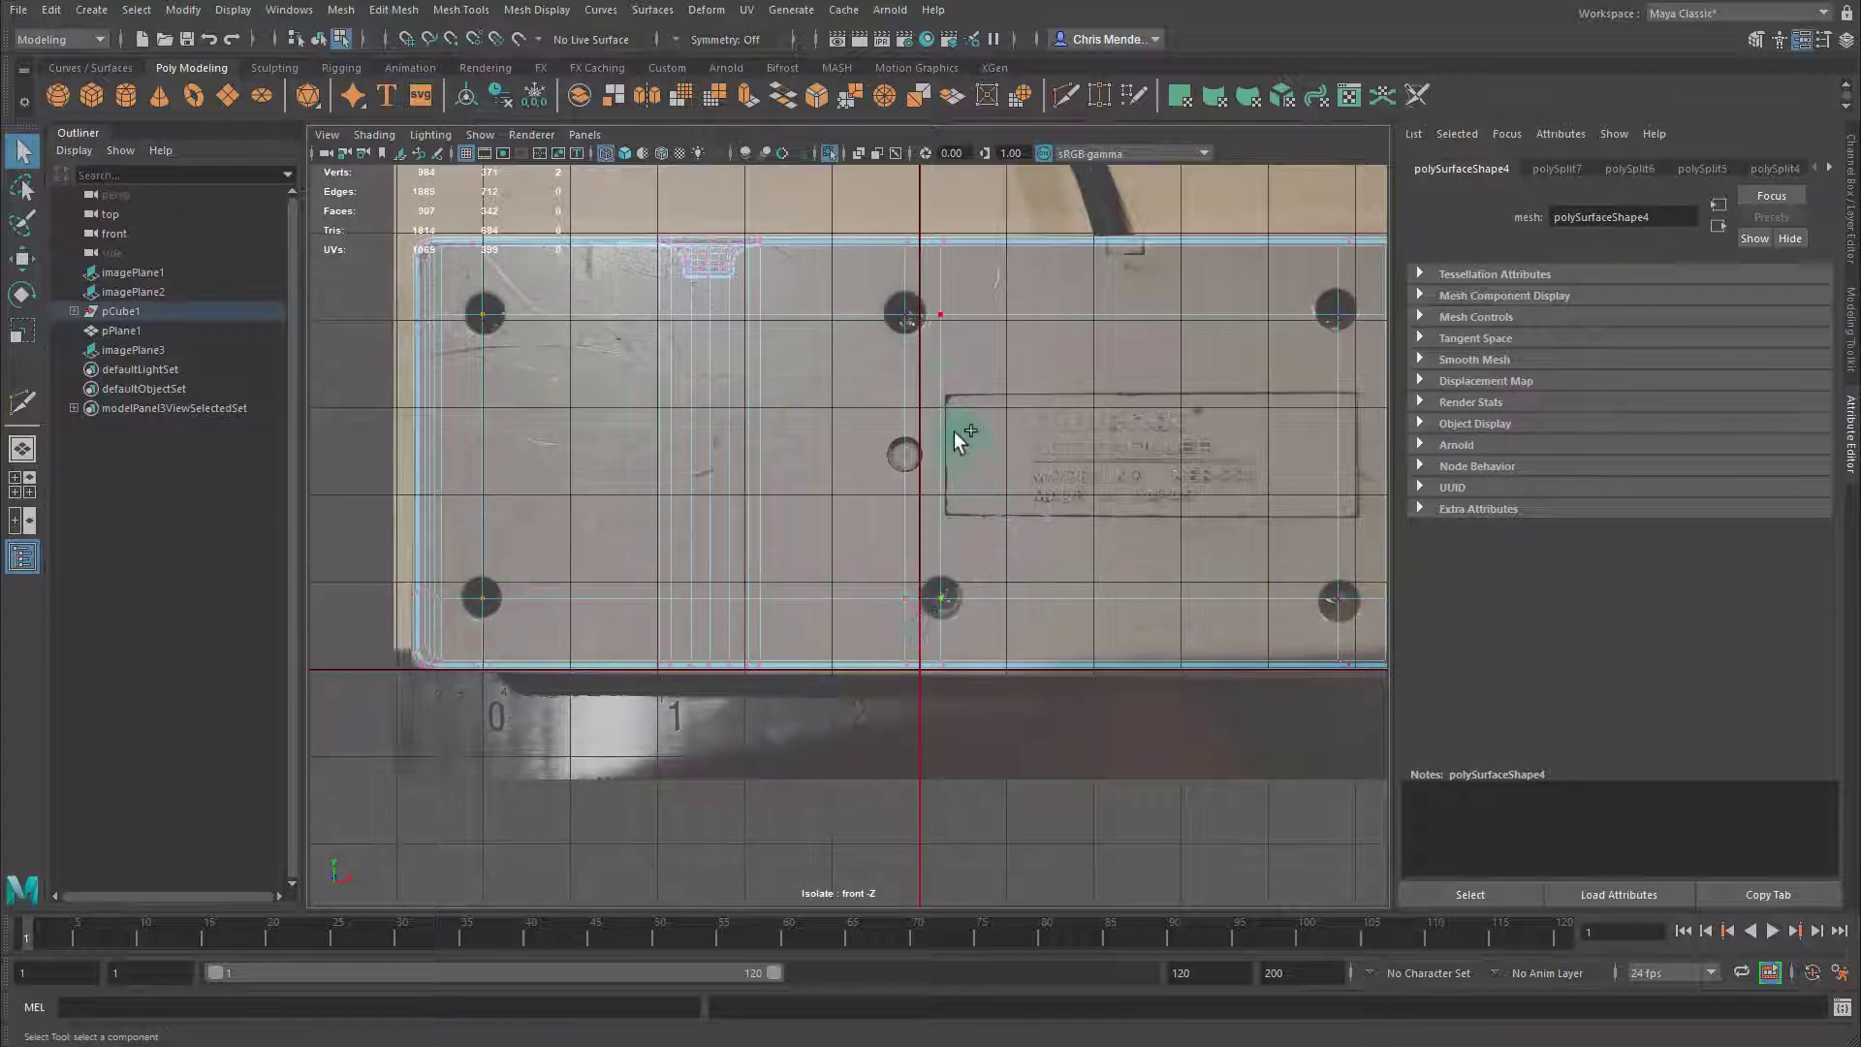
pyautogui.keyDown('alt'); pyautogui.moveTo(1099, 434); pyautogui.dragTo(921, 466, button='middle'); pyautogui.keyUp('alt')
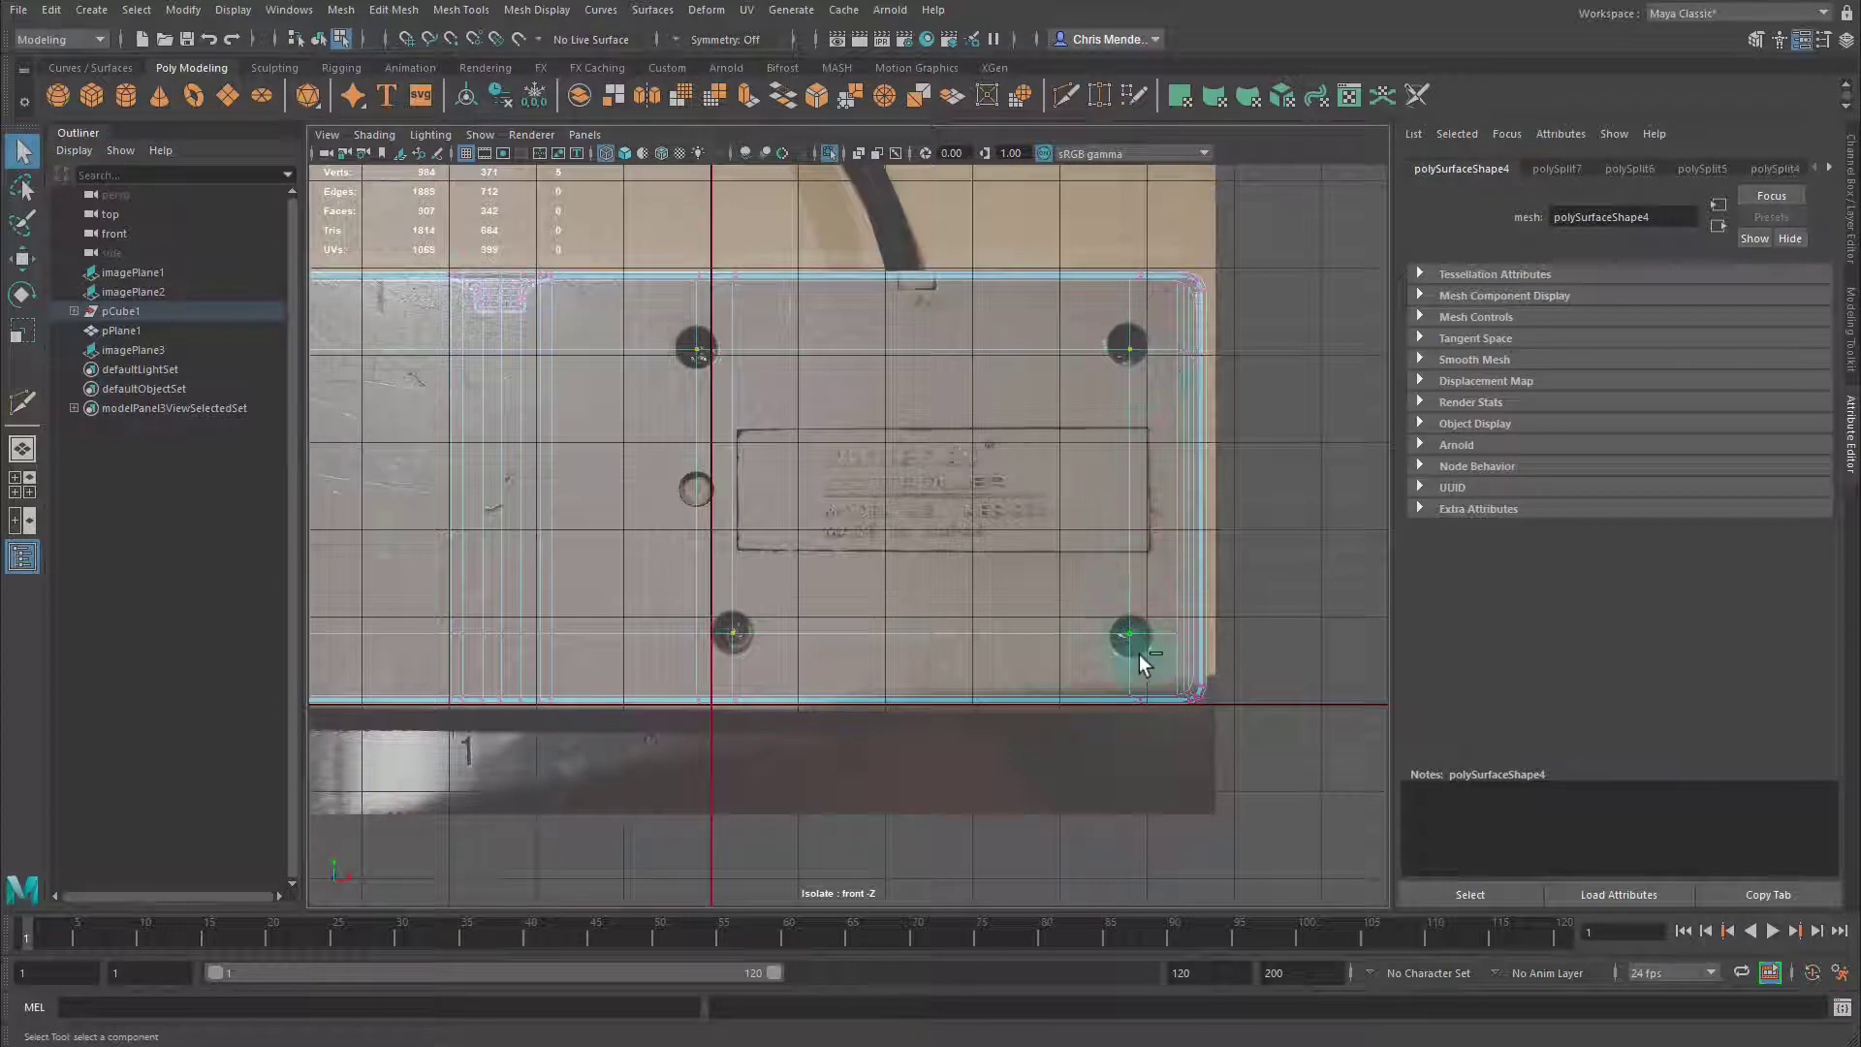
pyautogui.click(818, 95)
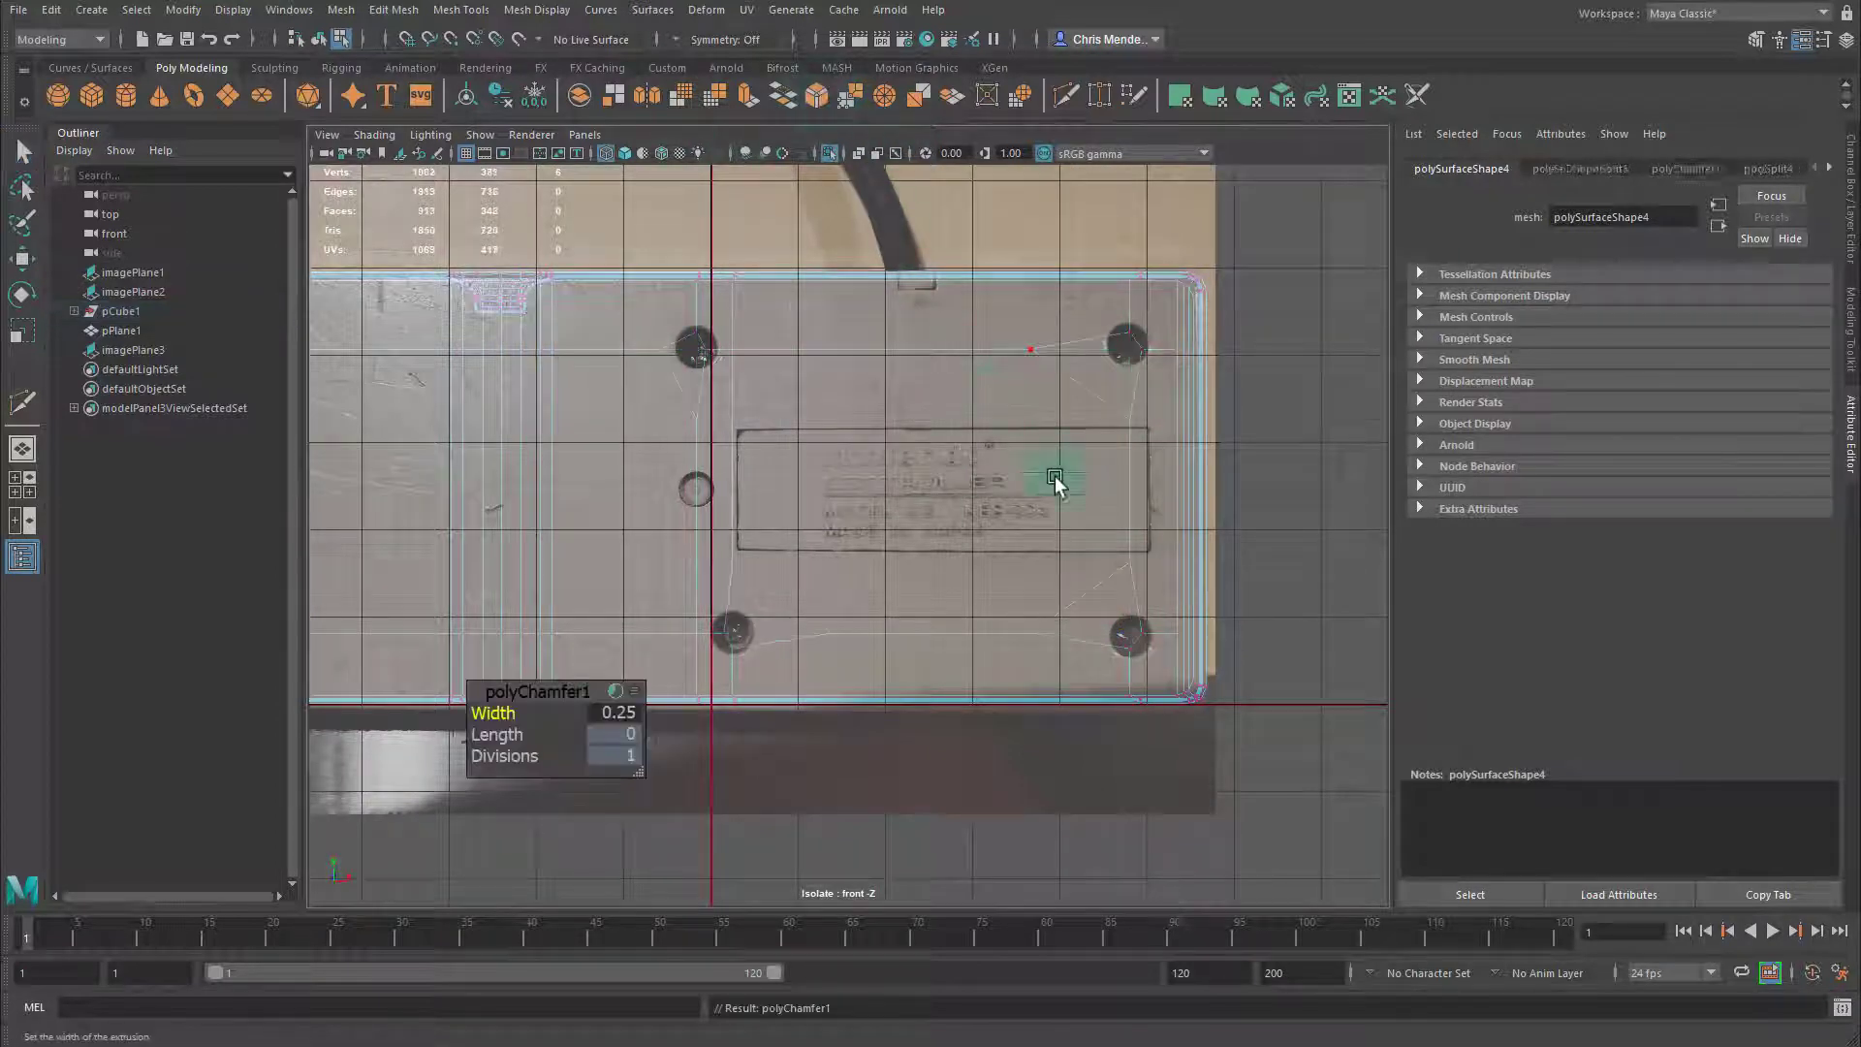
pyautogui.keyDown('alt'); pyautogui.moveTo(789, 519); pyautogui.dragTo(1188, 523, button='middle'); pyautogui.keyUp('alt')
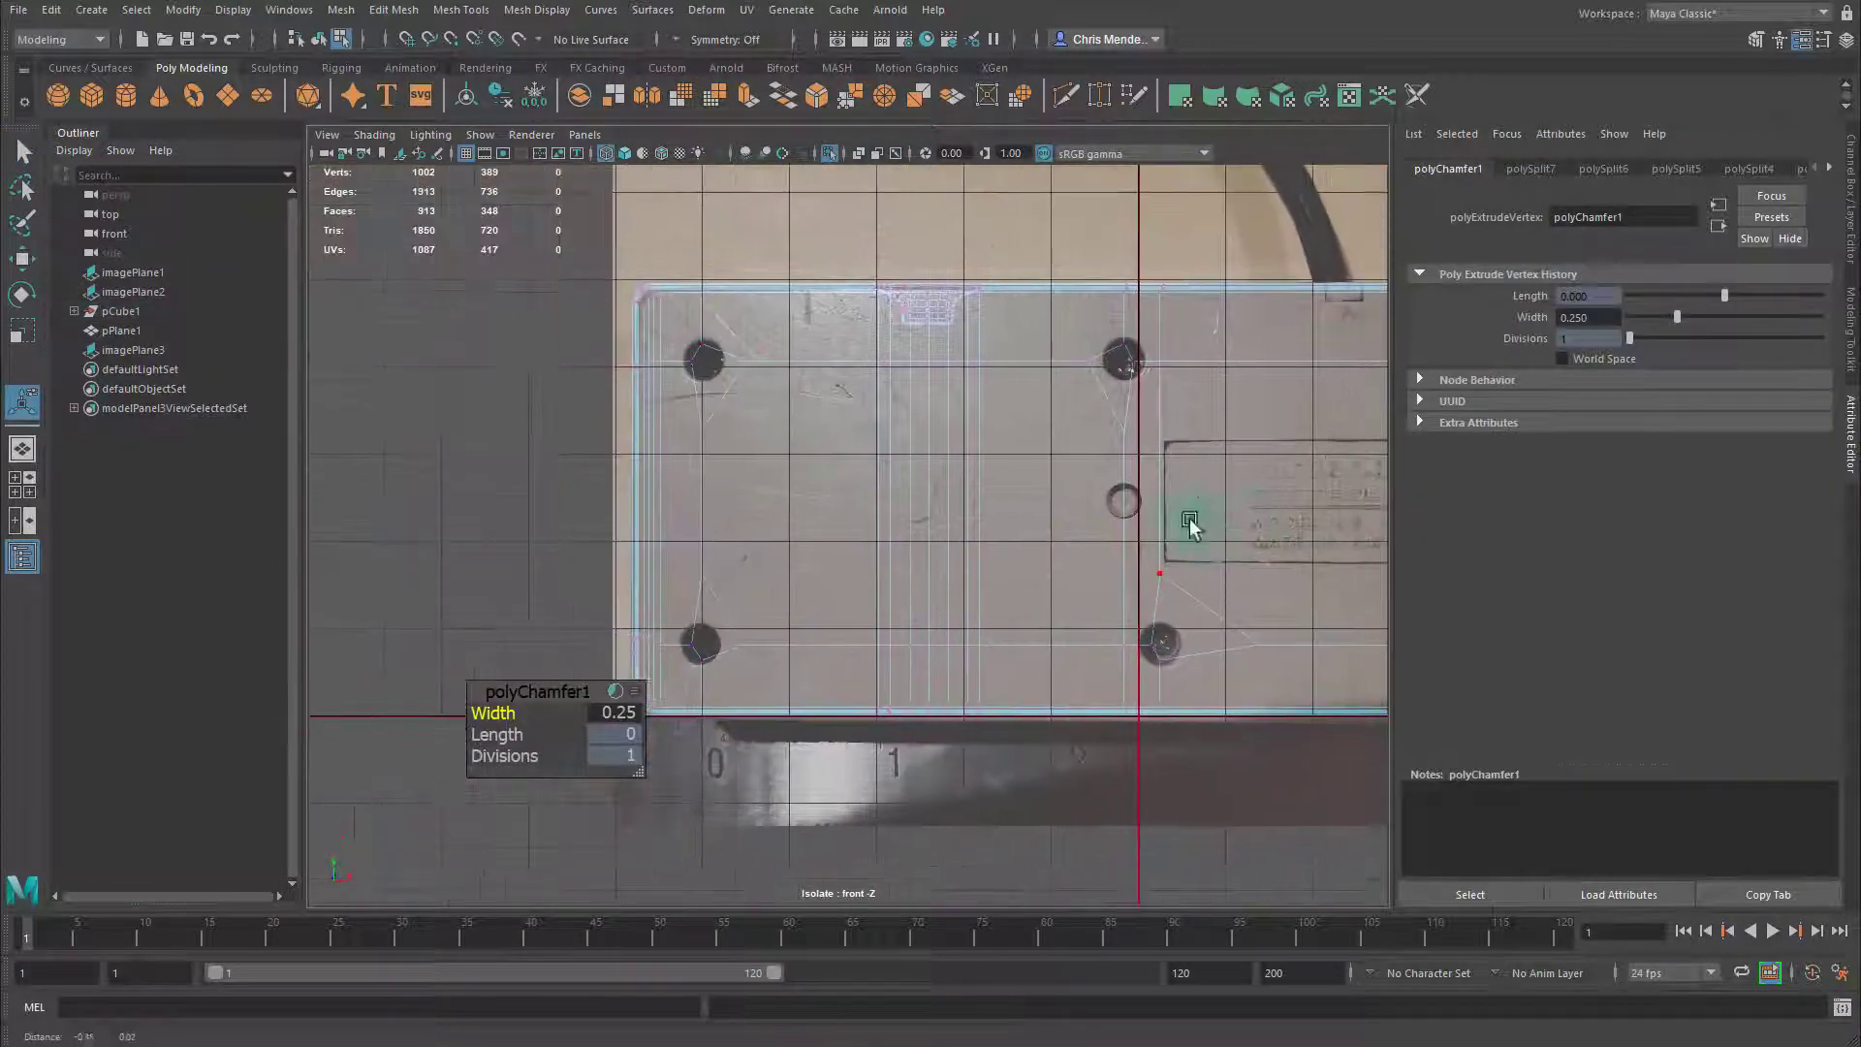
# Select the chamfer vertices at the upper-left screw hole and isolate the case half in the perspective view
pyautogui.moveTo(757, 427); pyautogui.dragTo(761, 441)
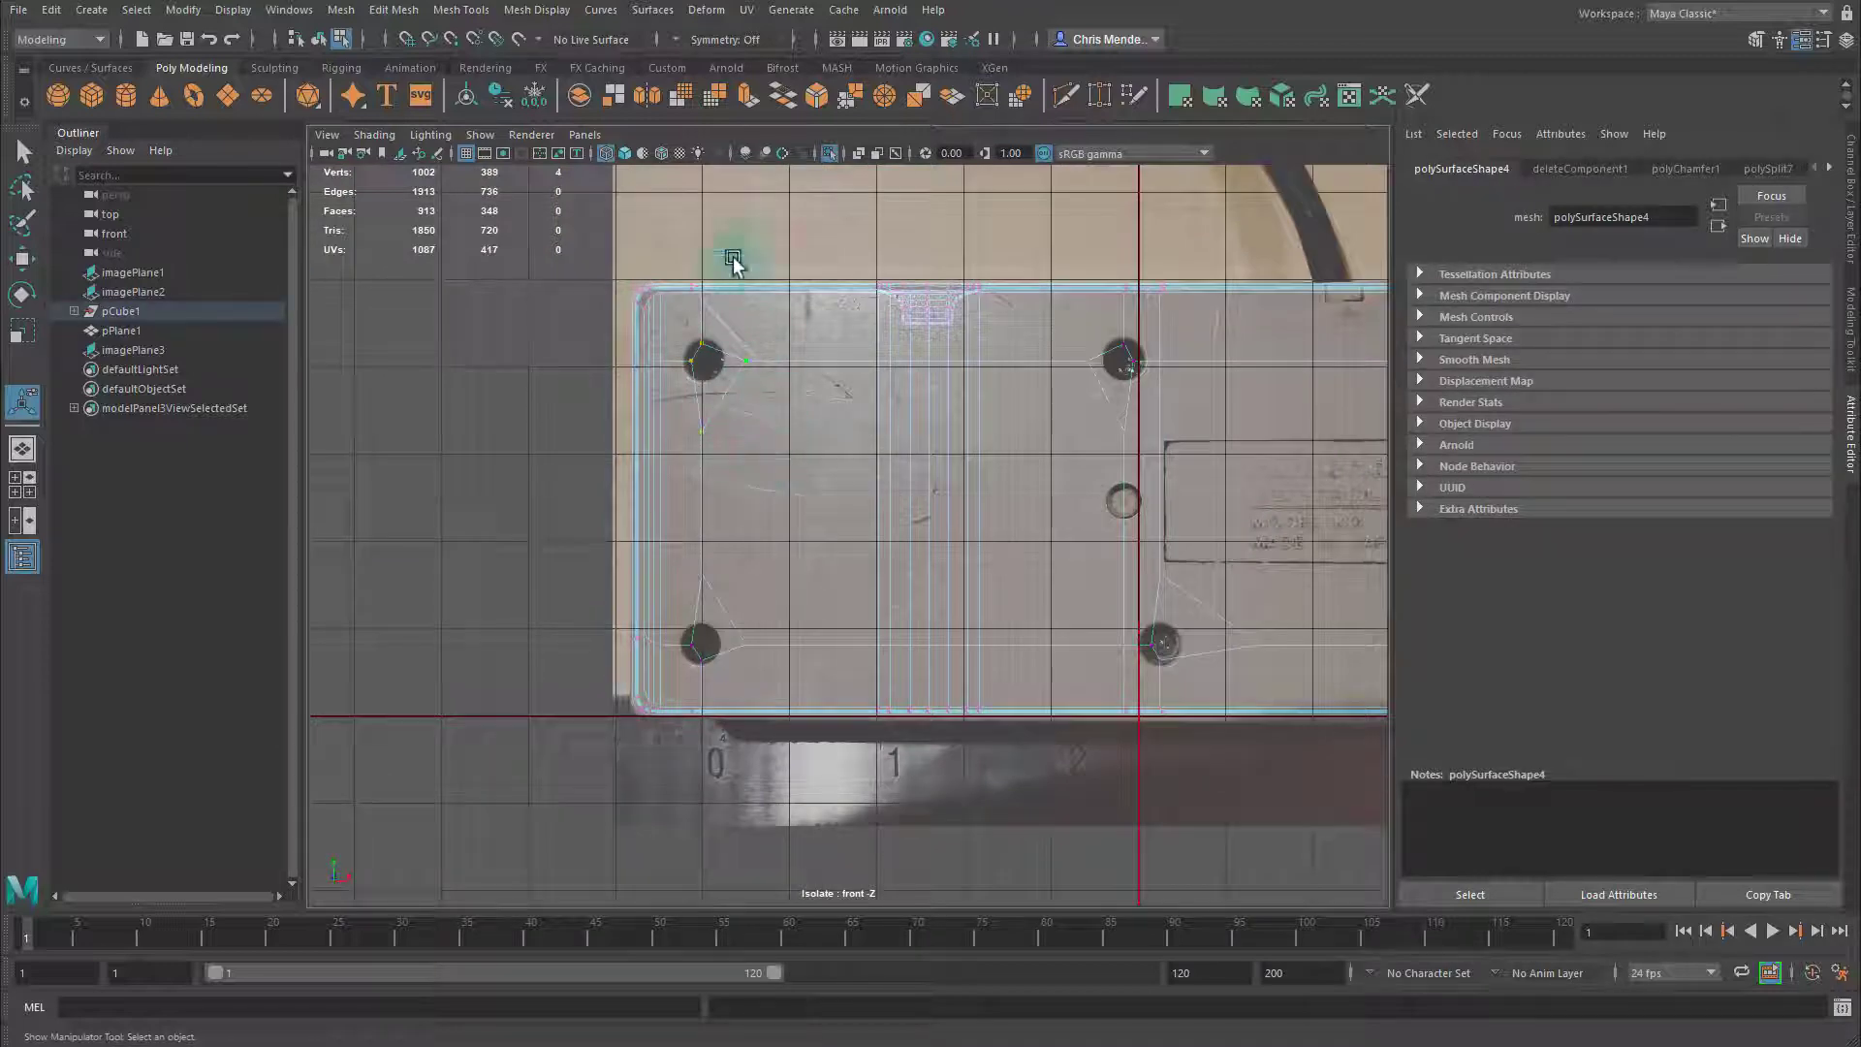
pyautogui.press('space')
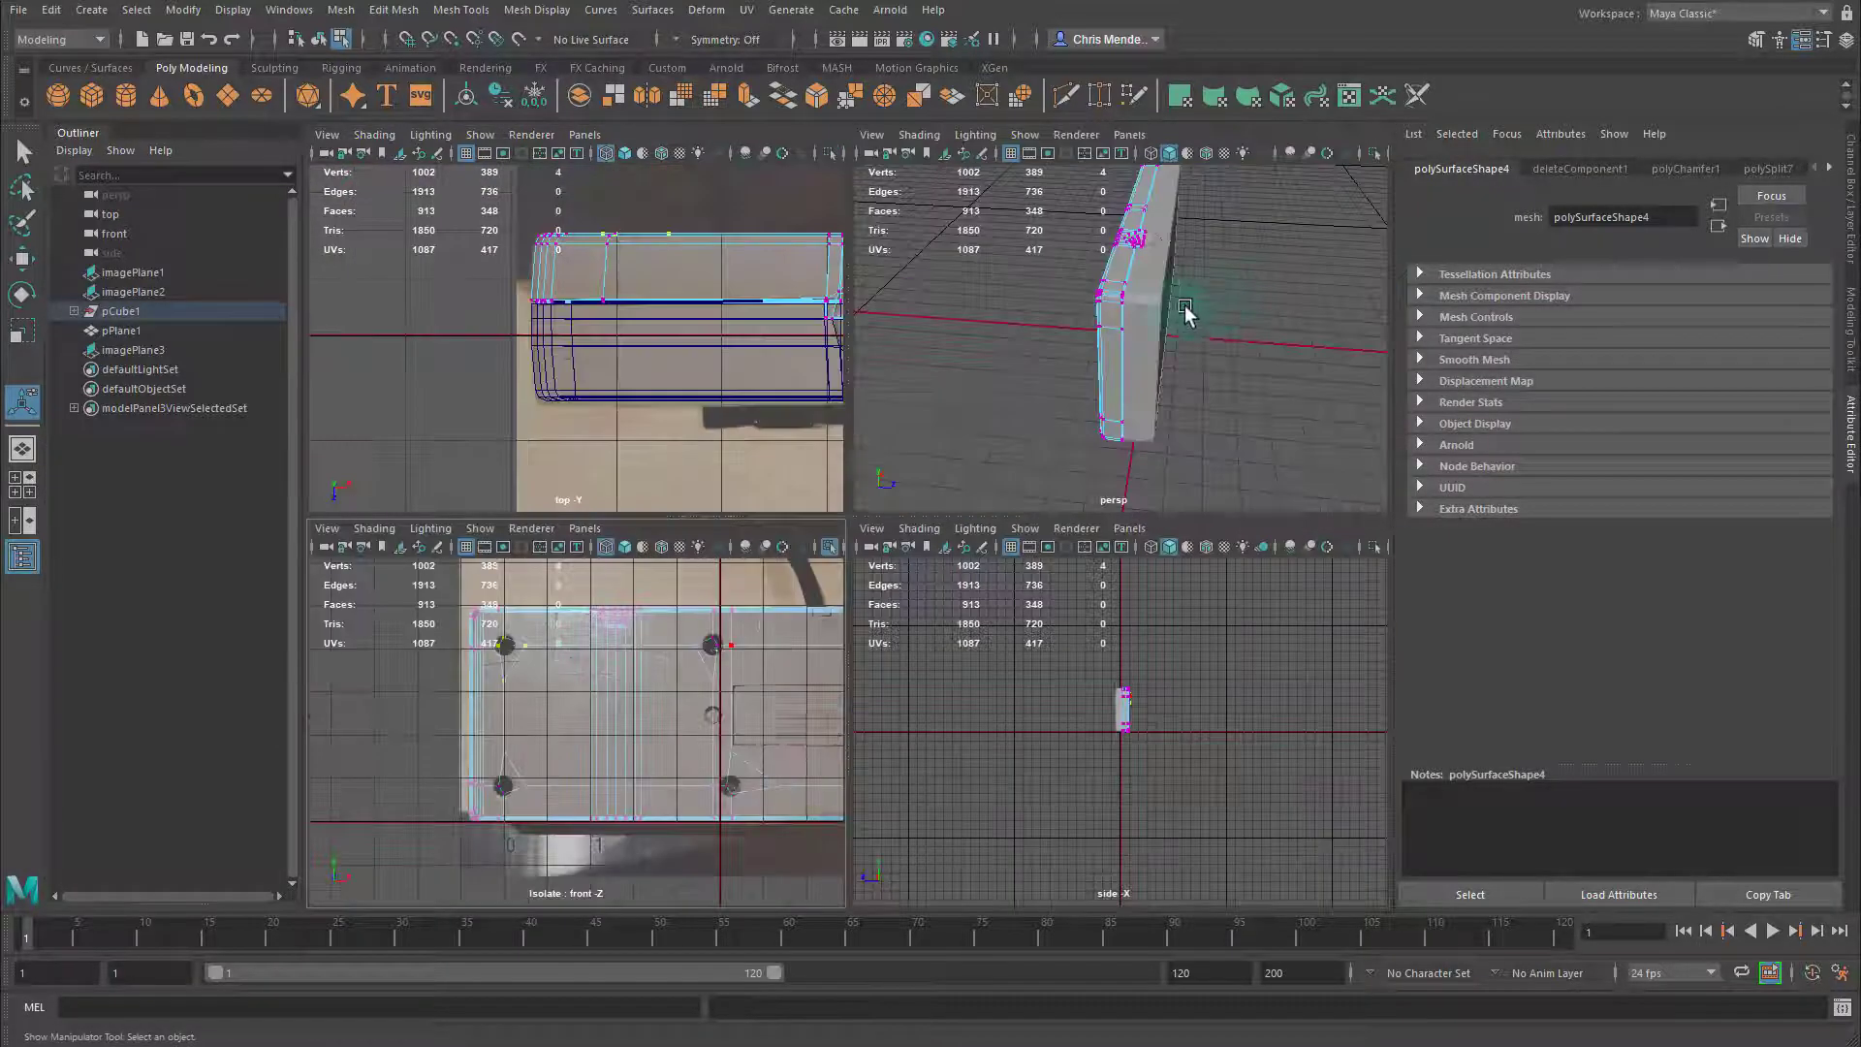
pyautogui.keyDown('alt'); pyautogui.moveTo(1166, 328); pyautogui.dragTo(1114, 340); pyautogui.keyUp('alt')
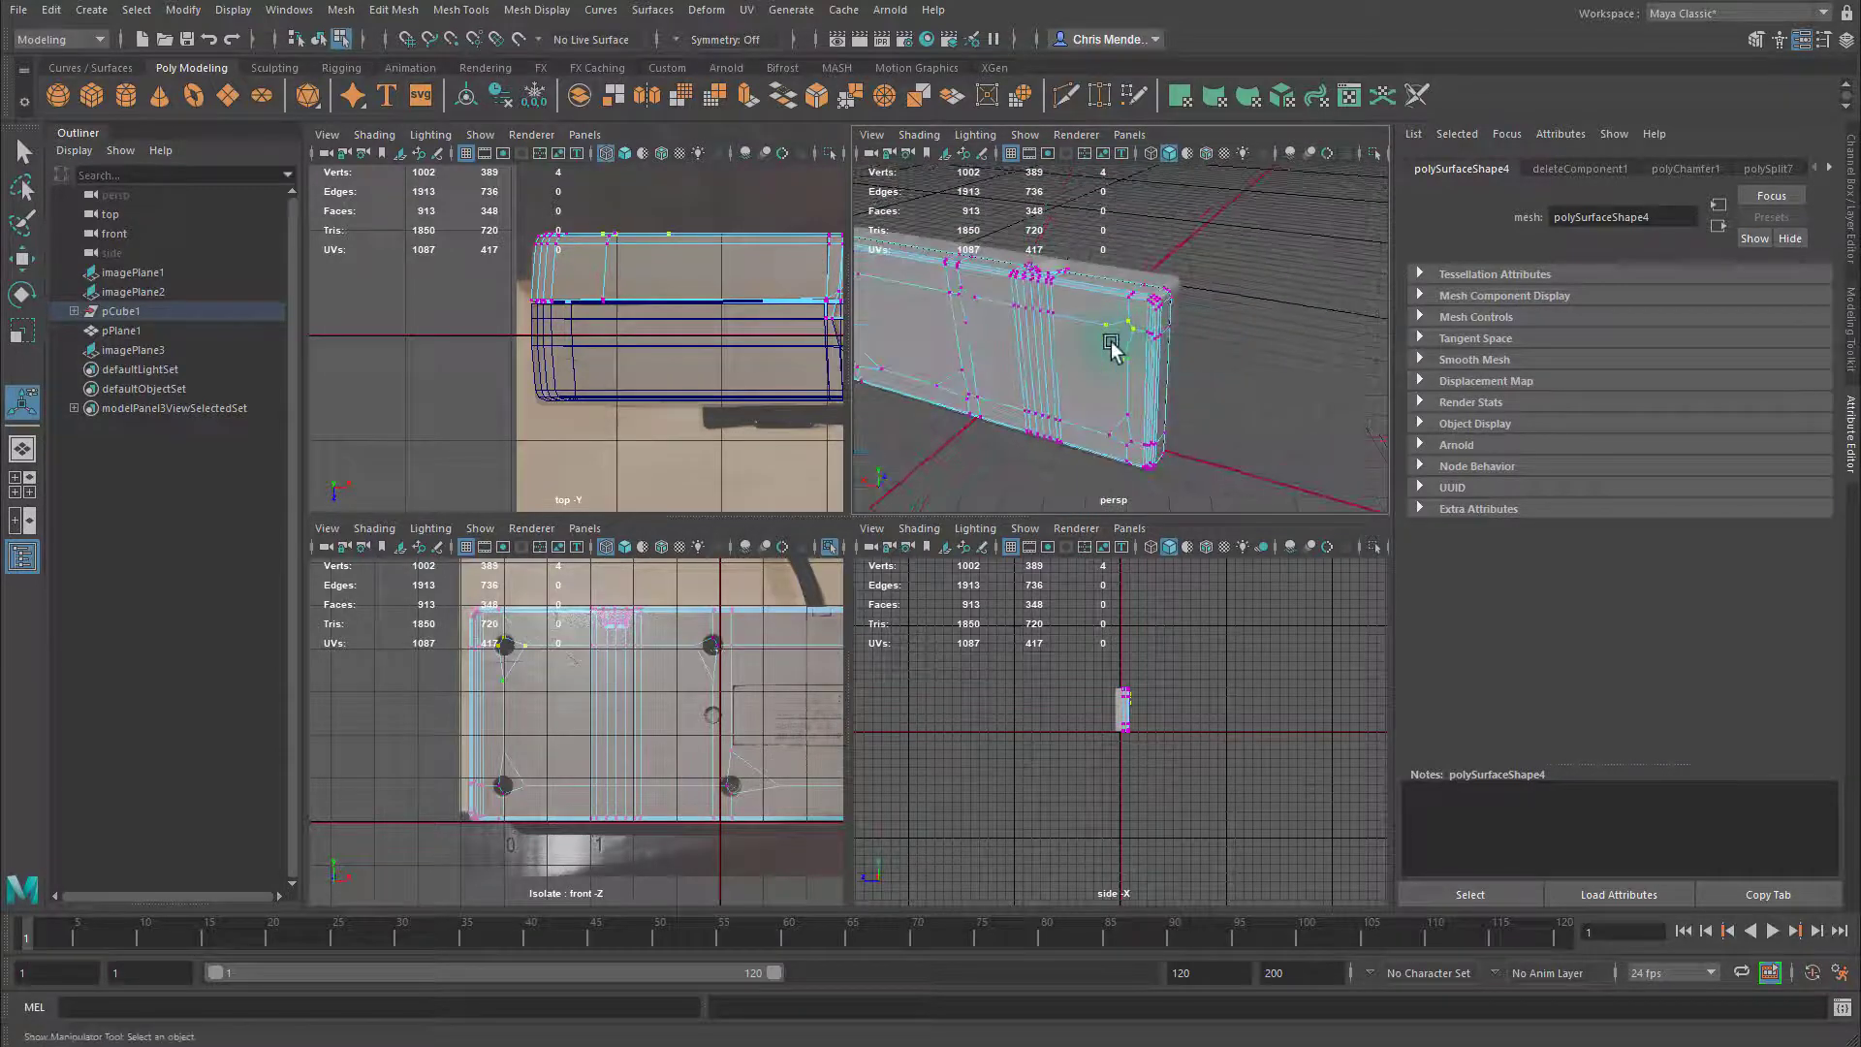
pyautogui.press('F8')
pyautogui.press('q')
pyautogui.hotkey('ctrl', '1')
pyautogui.press('f')
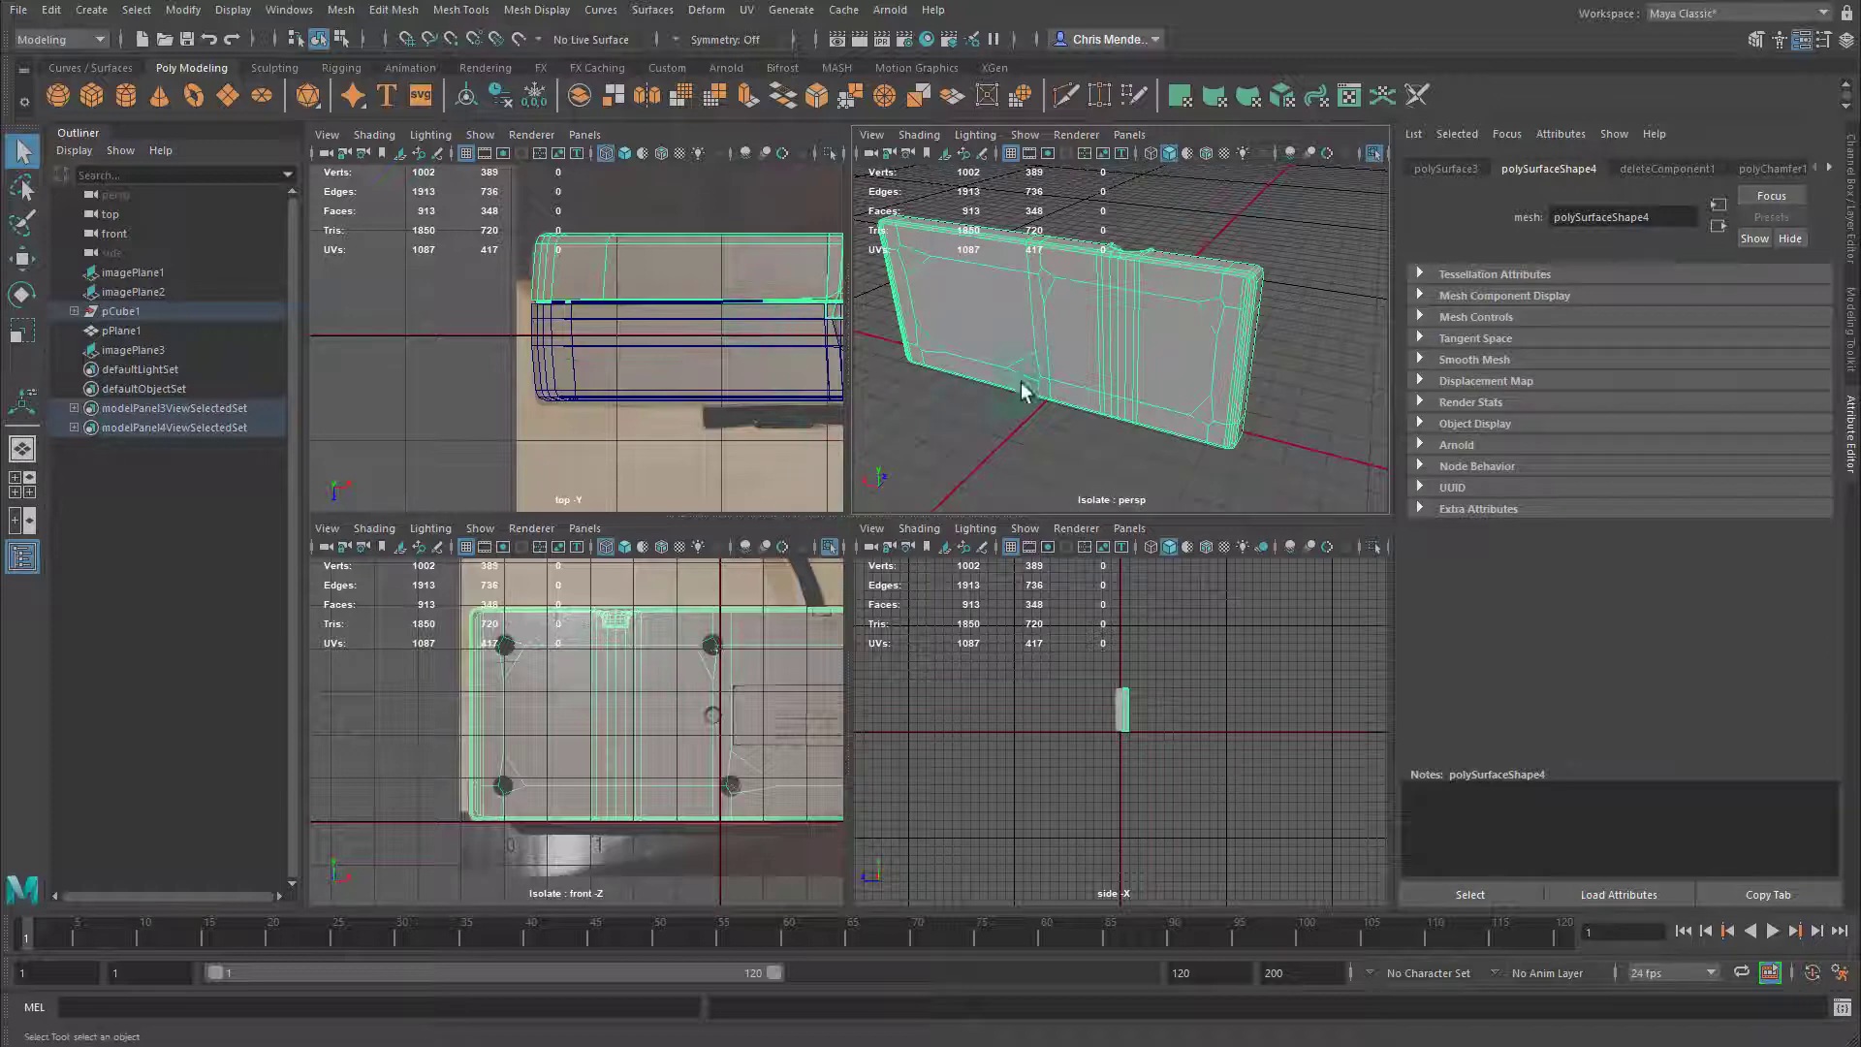
pyautogui.moveTo(994, 285); pyautogui.dragTo(993, 240, button='right')
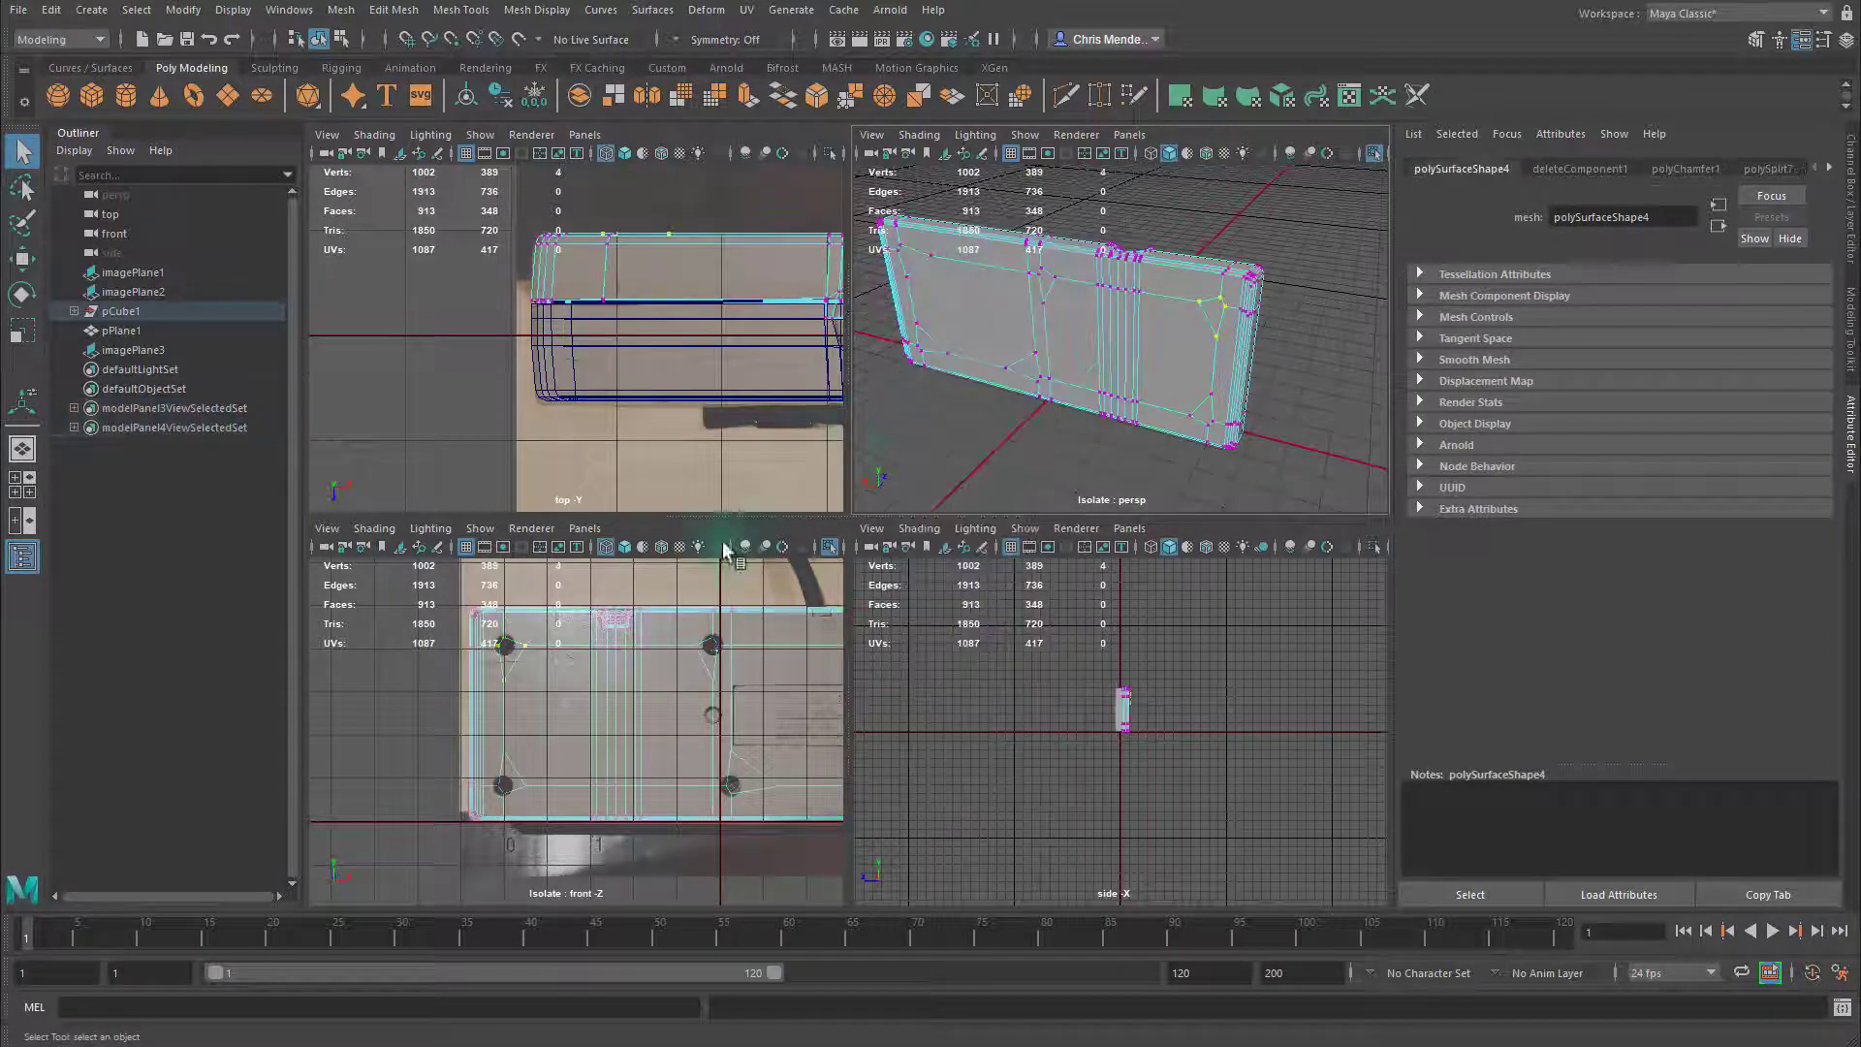
pyautogui.press('space')
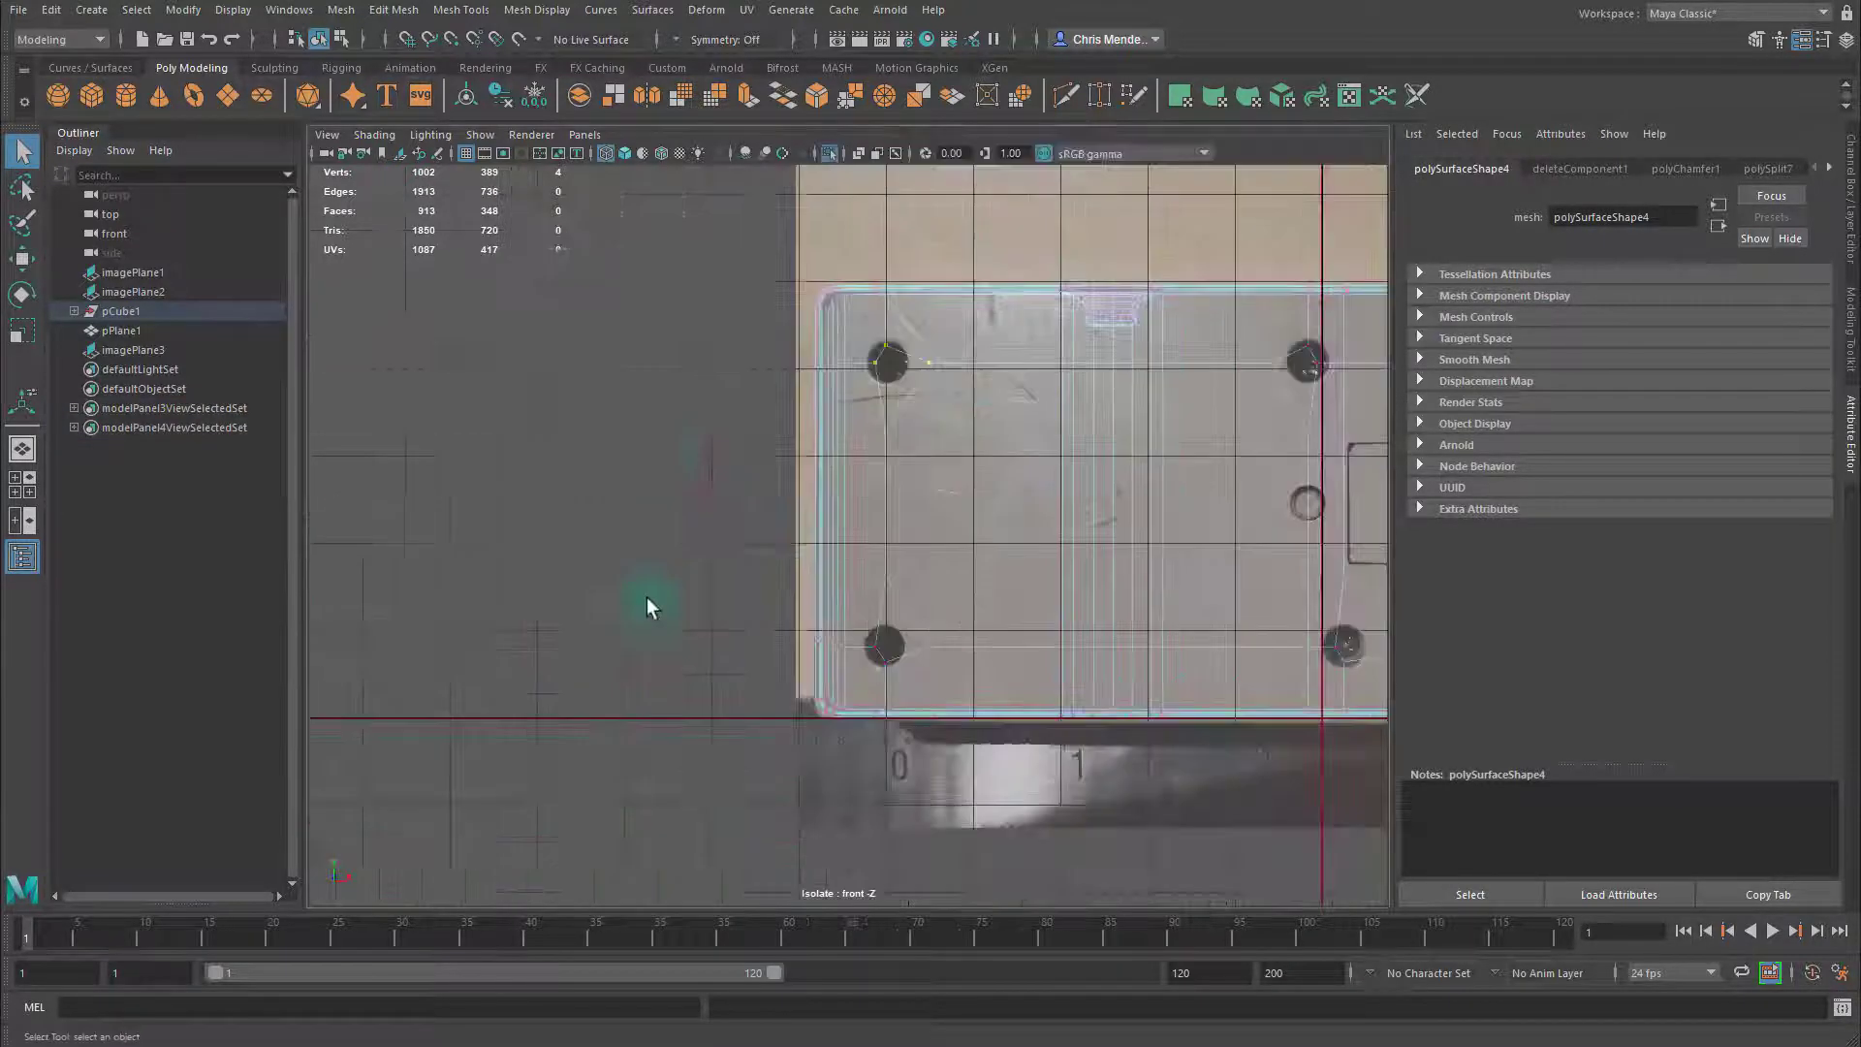
# Circularize the upper-left hole's vertices with 2 added divisions, a radial offset of -0.2 and a twist of 14.54
pyautogui.click(393, 10)
pyautogui.click(426, 117)
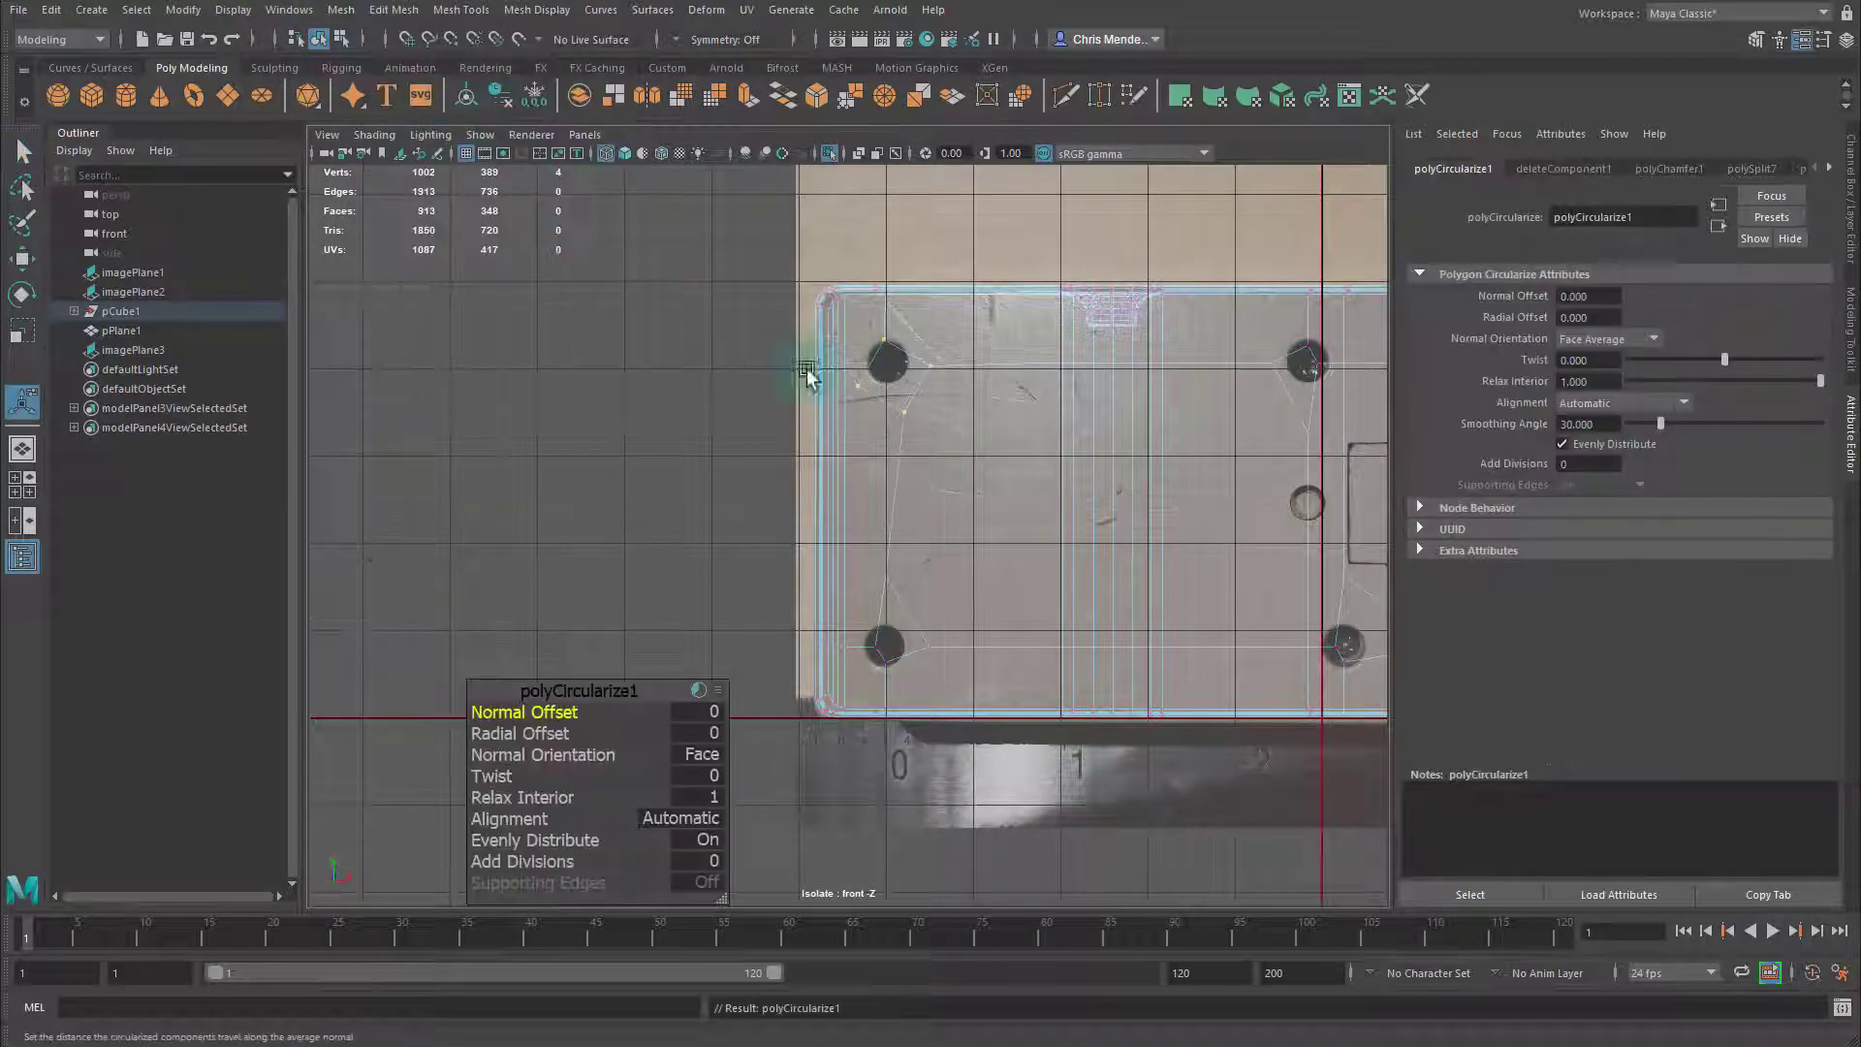
pyautogui.moveTo(524, 861); pyautogui.dragTo(693, 858)
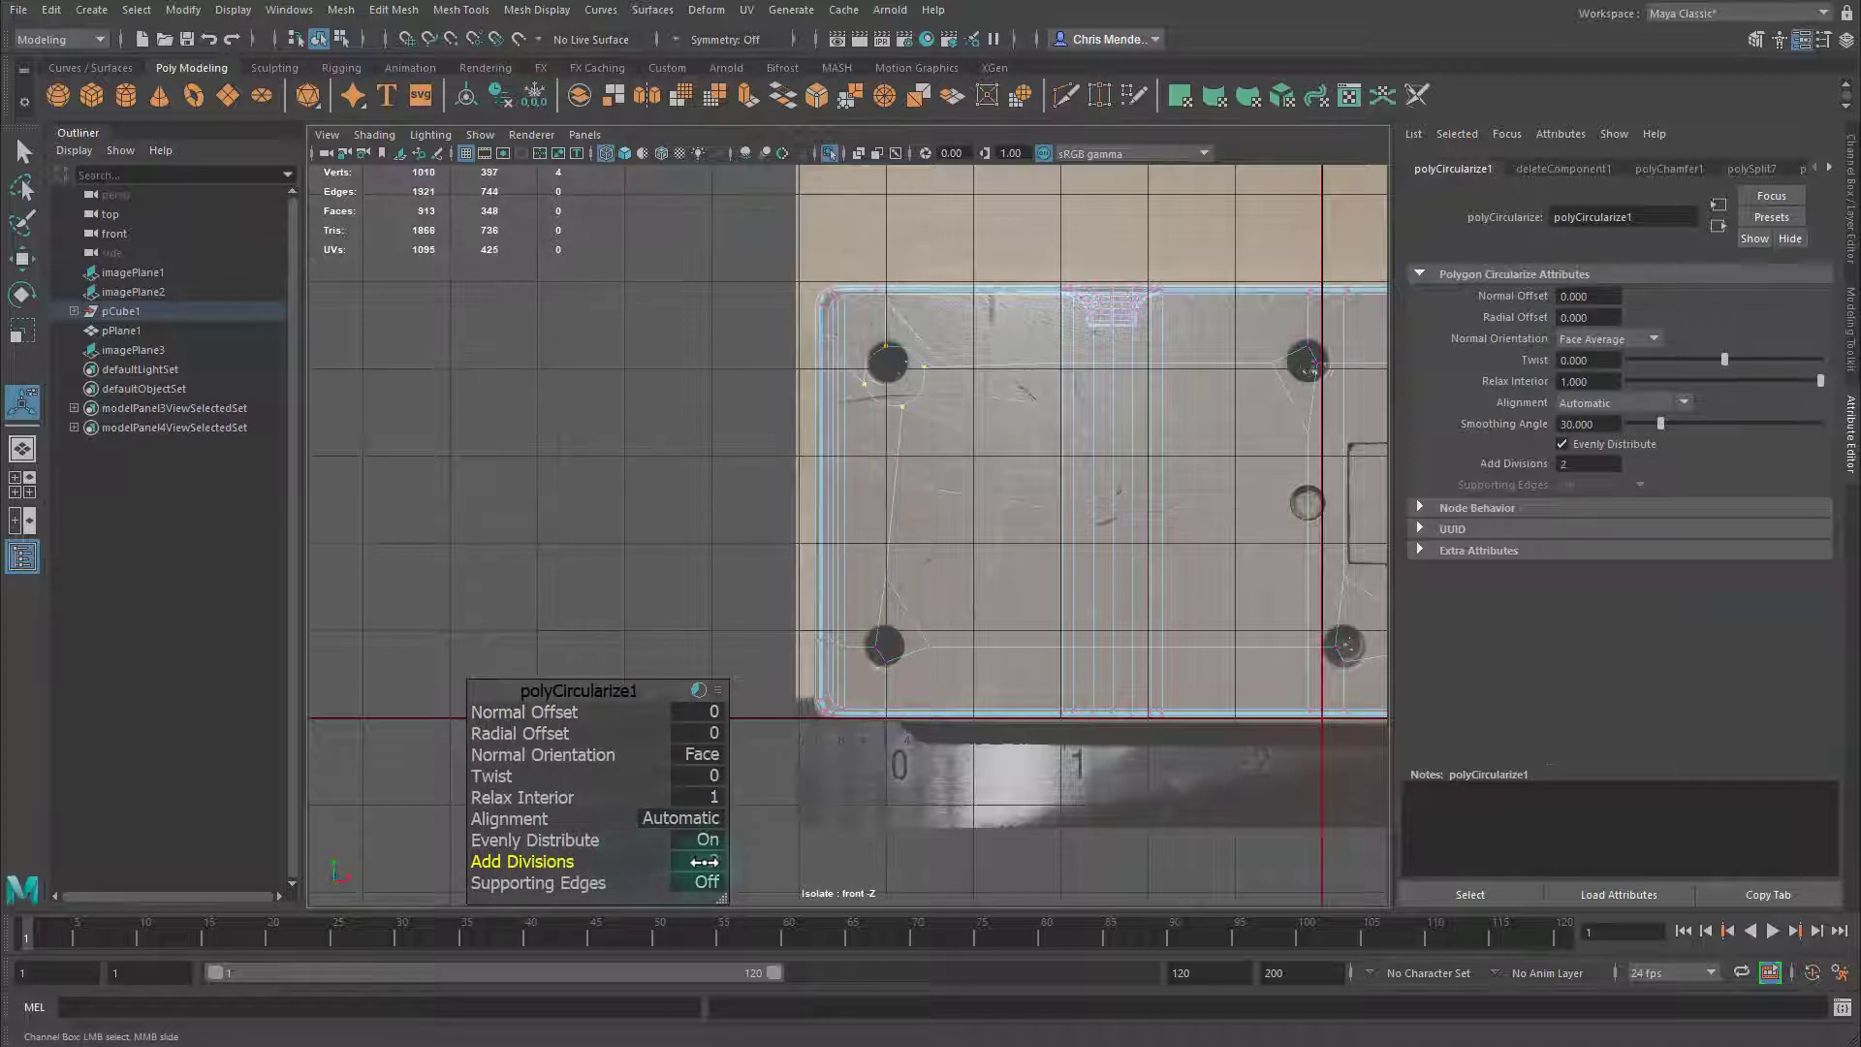
pyautogui.moveTo(524, 734); pyautogui.dragTo(523, 736)
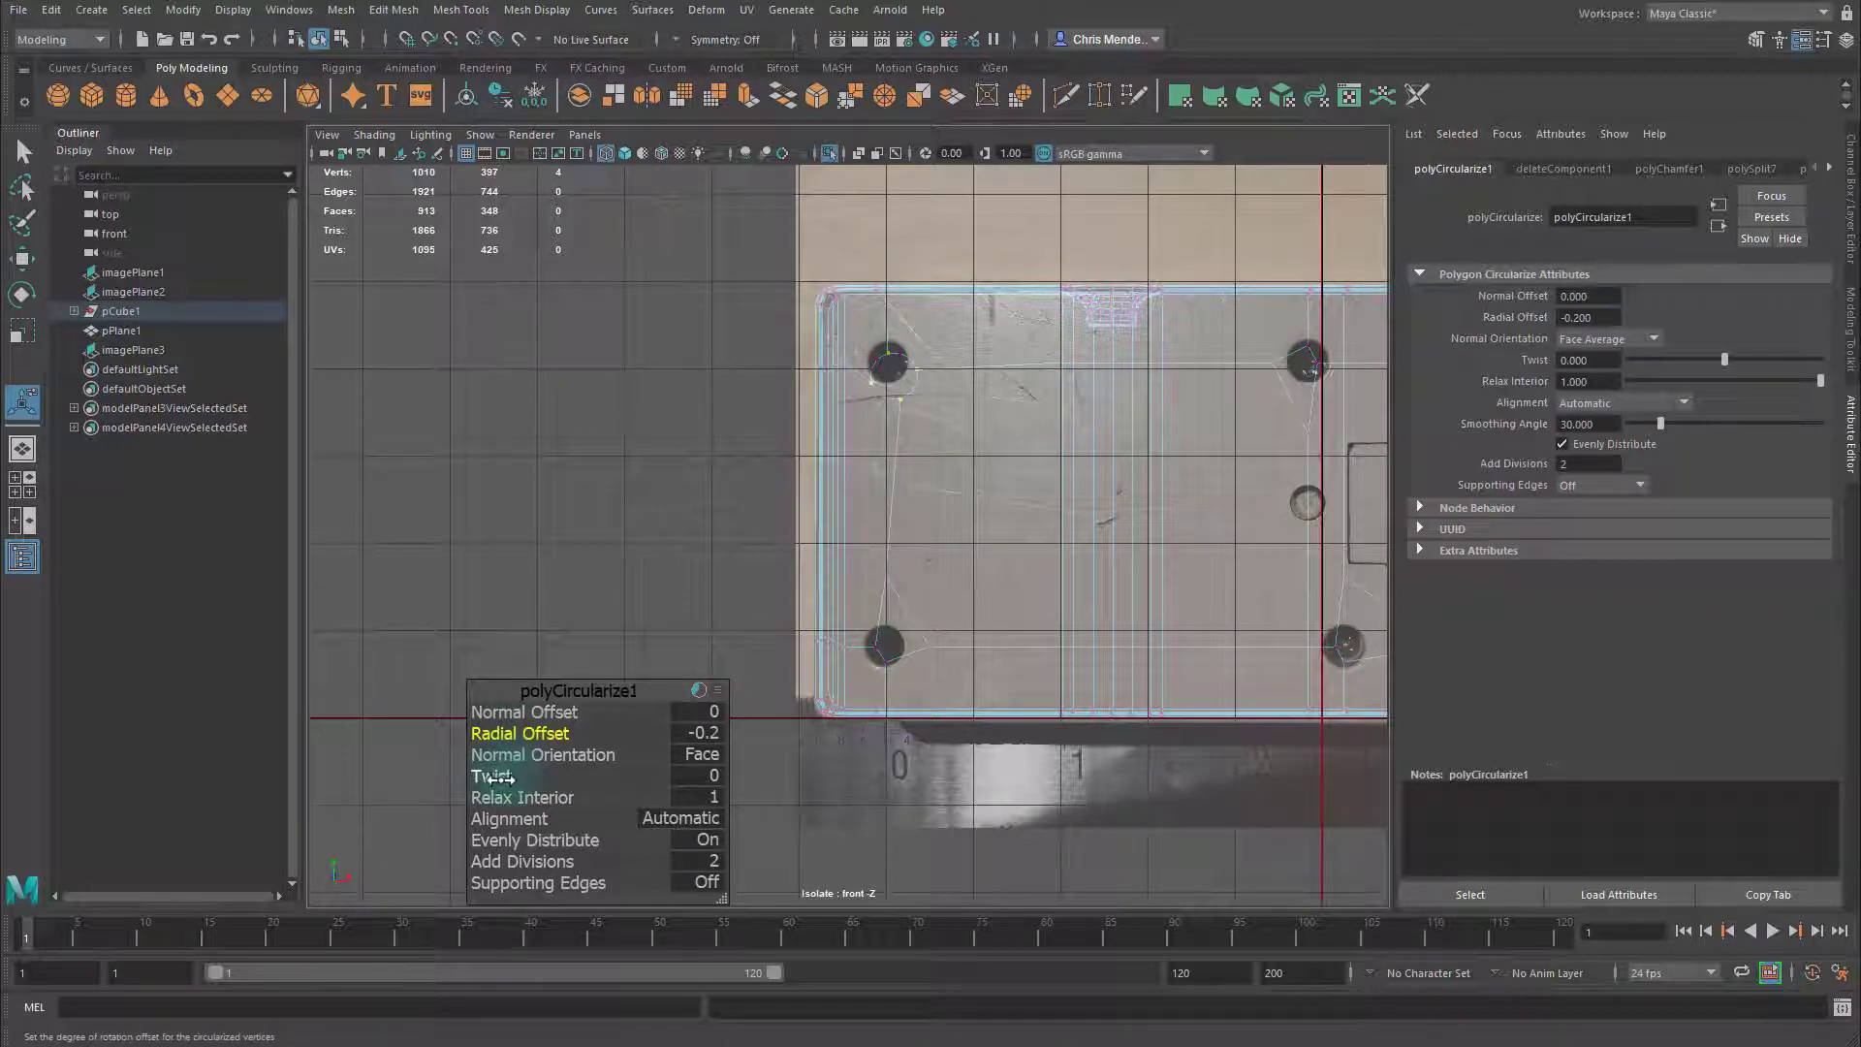
pyautogui.moveTo(494, 777); pyautogui.dragTo(921, 737)
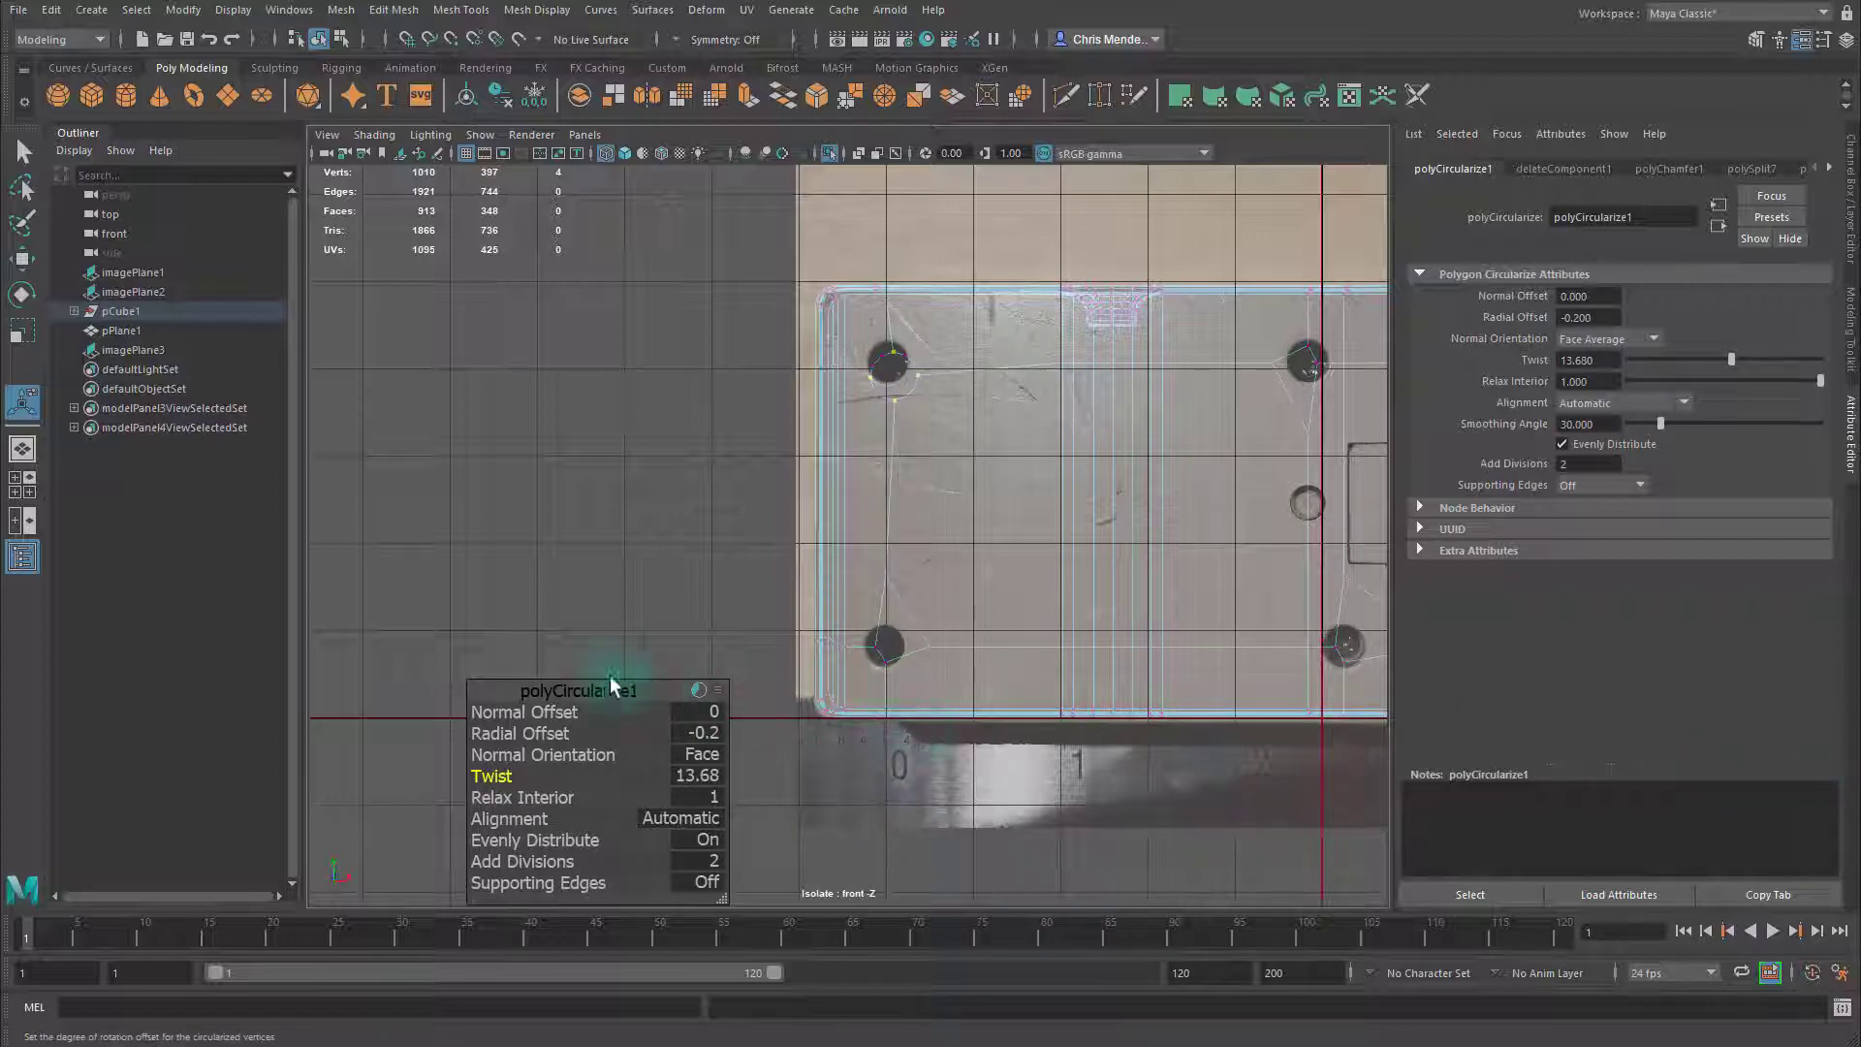
pyautogui.moveTo(565, 625); pyautogui.dragTo(647, 617)
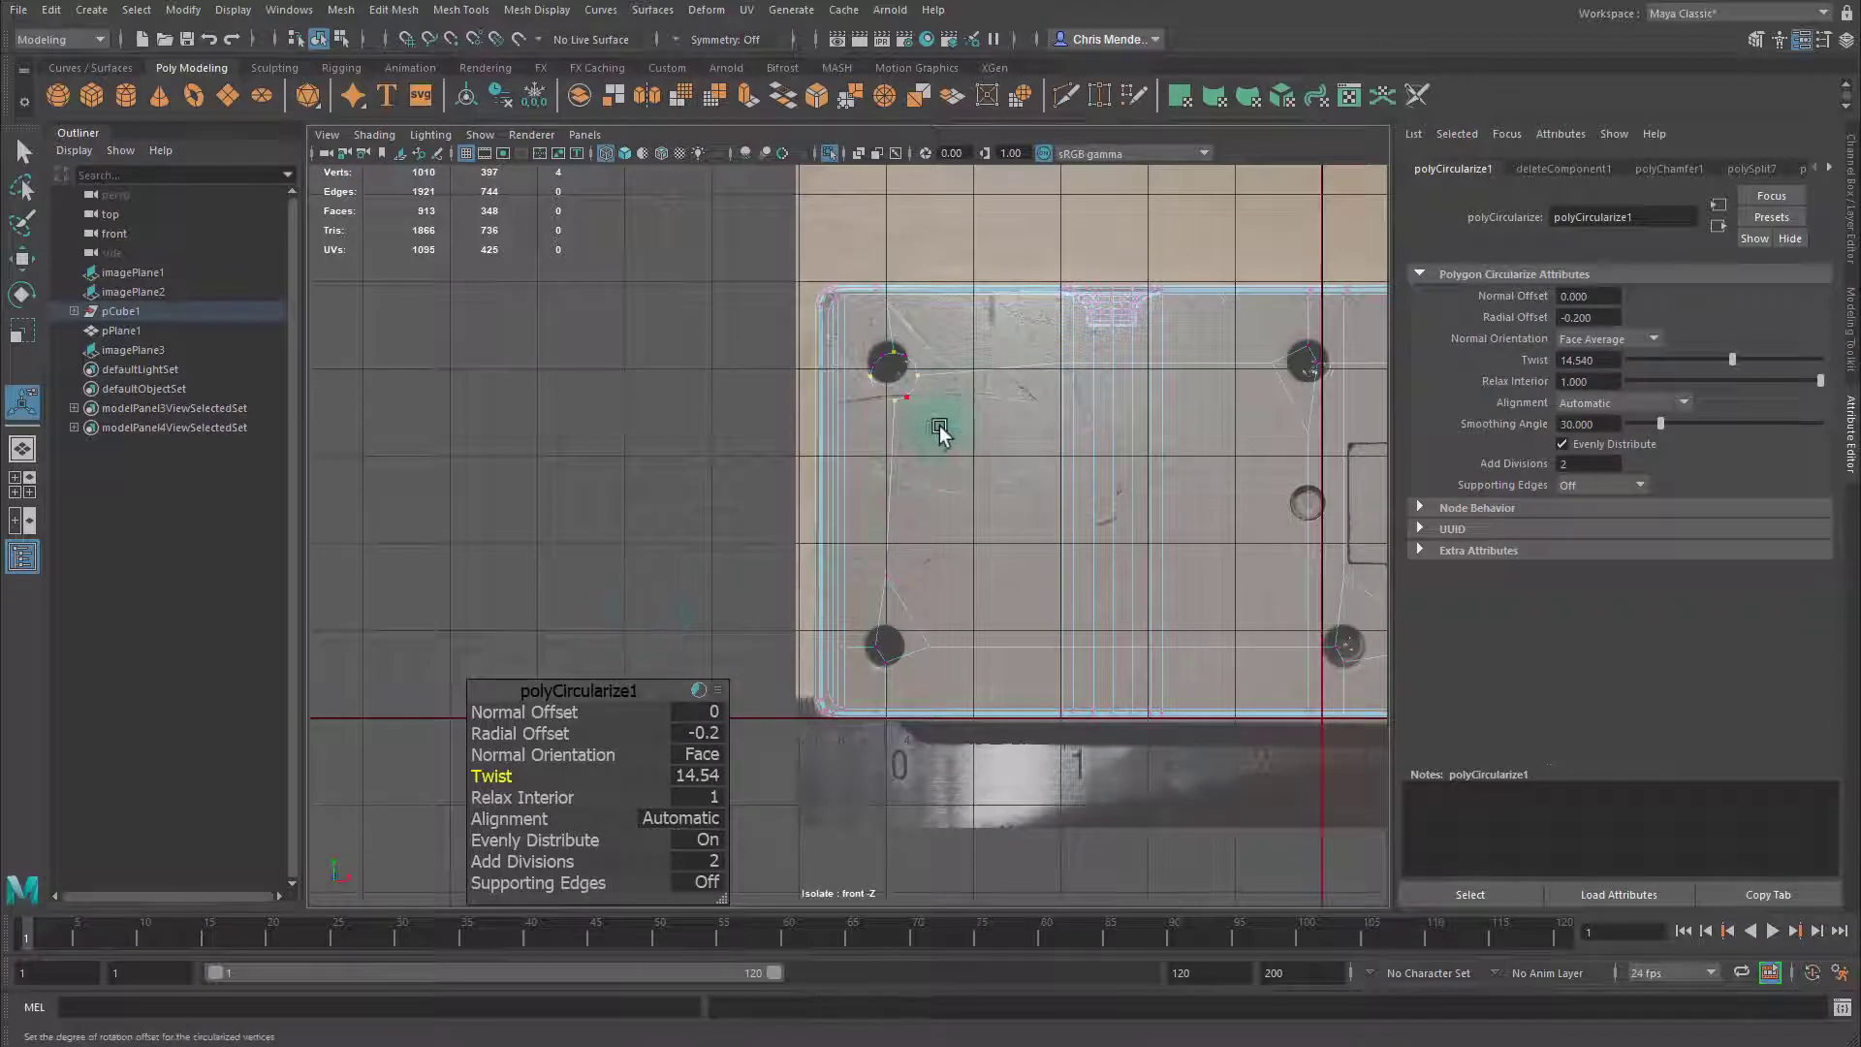
# Move the upper-left vertex ring onto the reference screw hole and scale it slightly to match
pyautogui.moveTo(947, 423); pyautogui.dragTo(887, 364)
pyautogui.press('w')
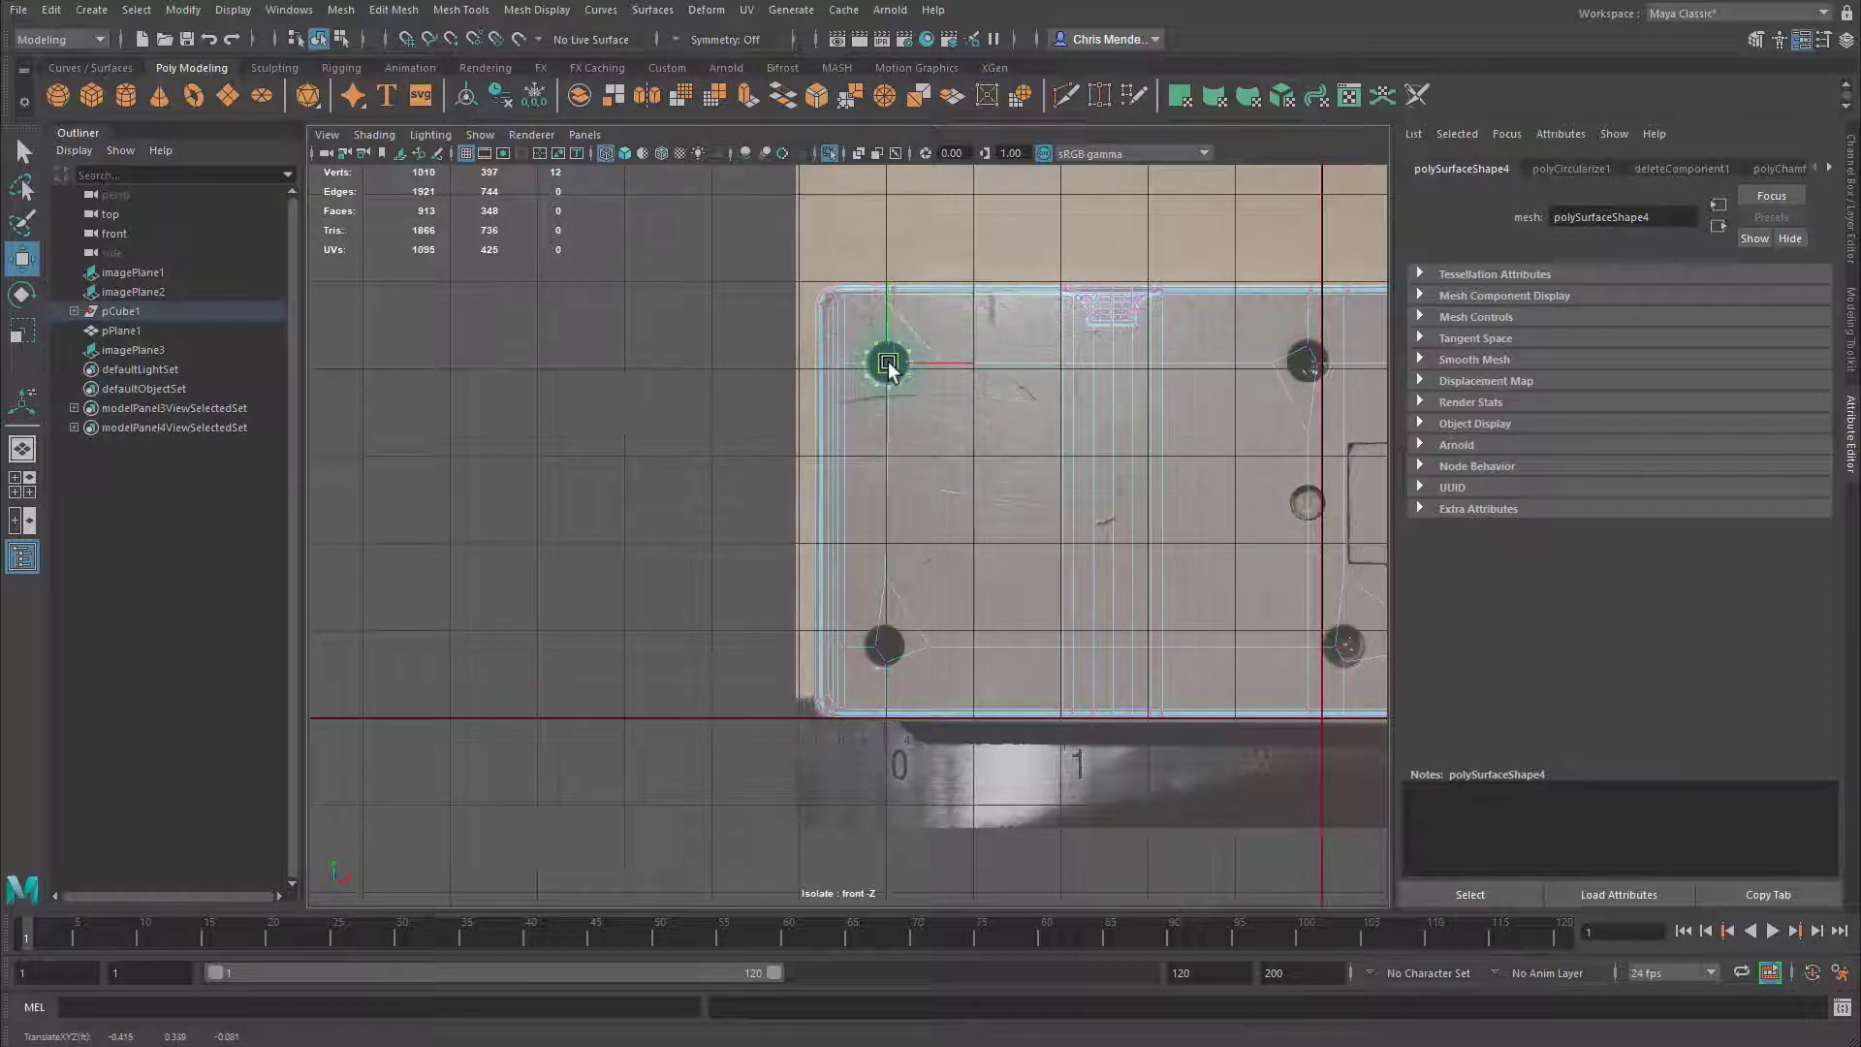
pyautogui.scroll(3, 890, 369)
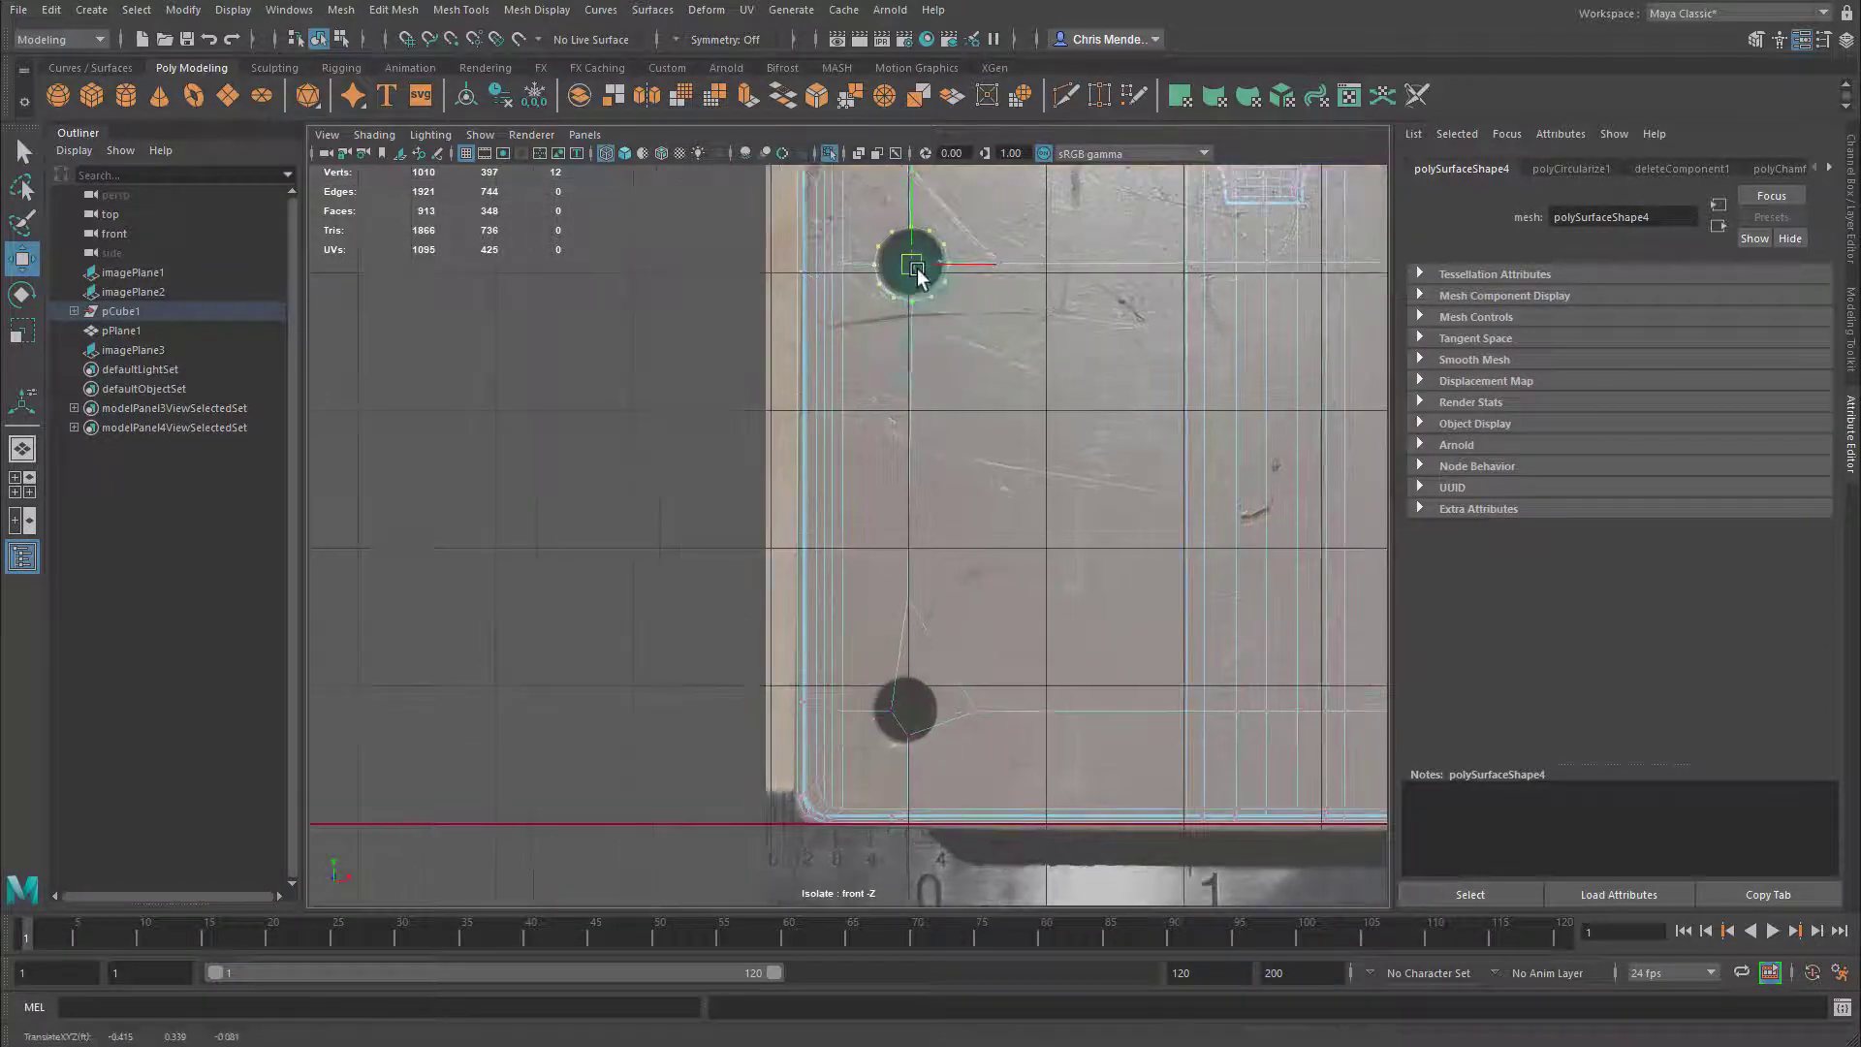
pyautogui.moveTo(911, 265); pyautogui.dragTo(916, 275)
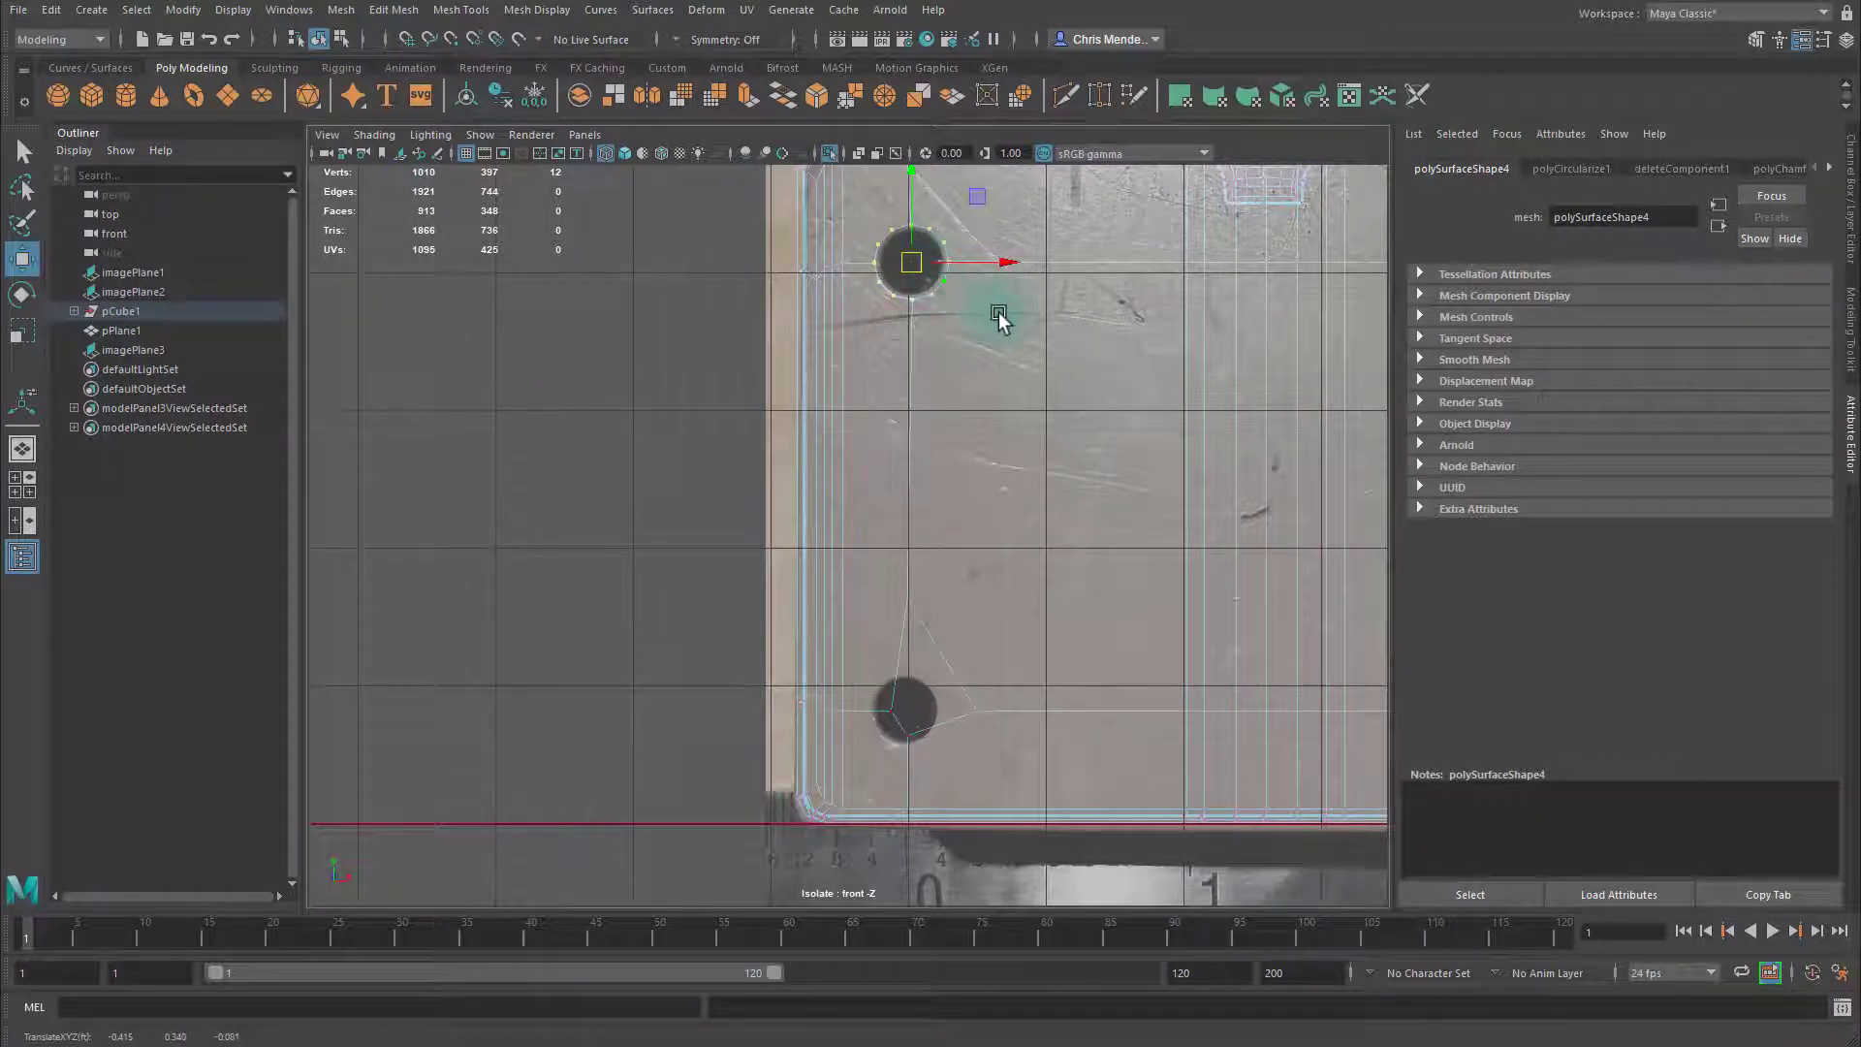
pyautogui.press('r')
pyautogui.click(911, 267)
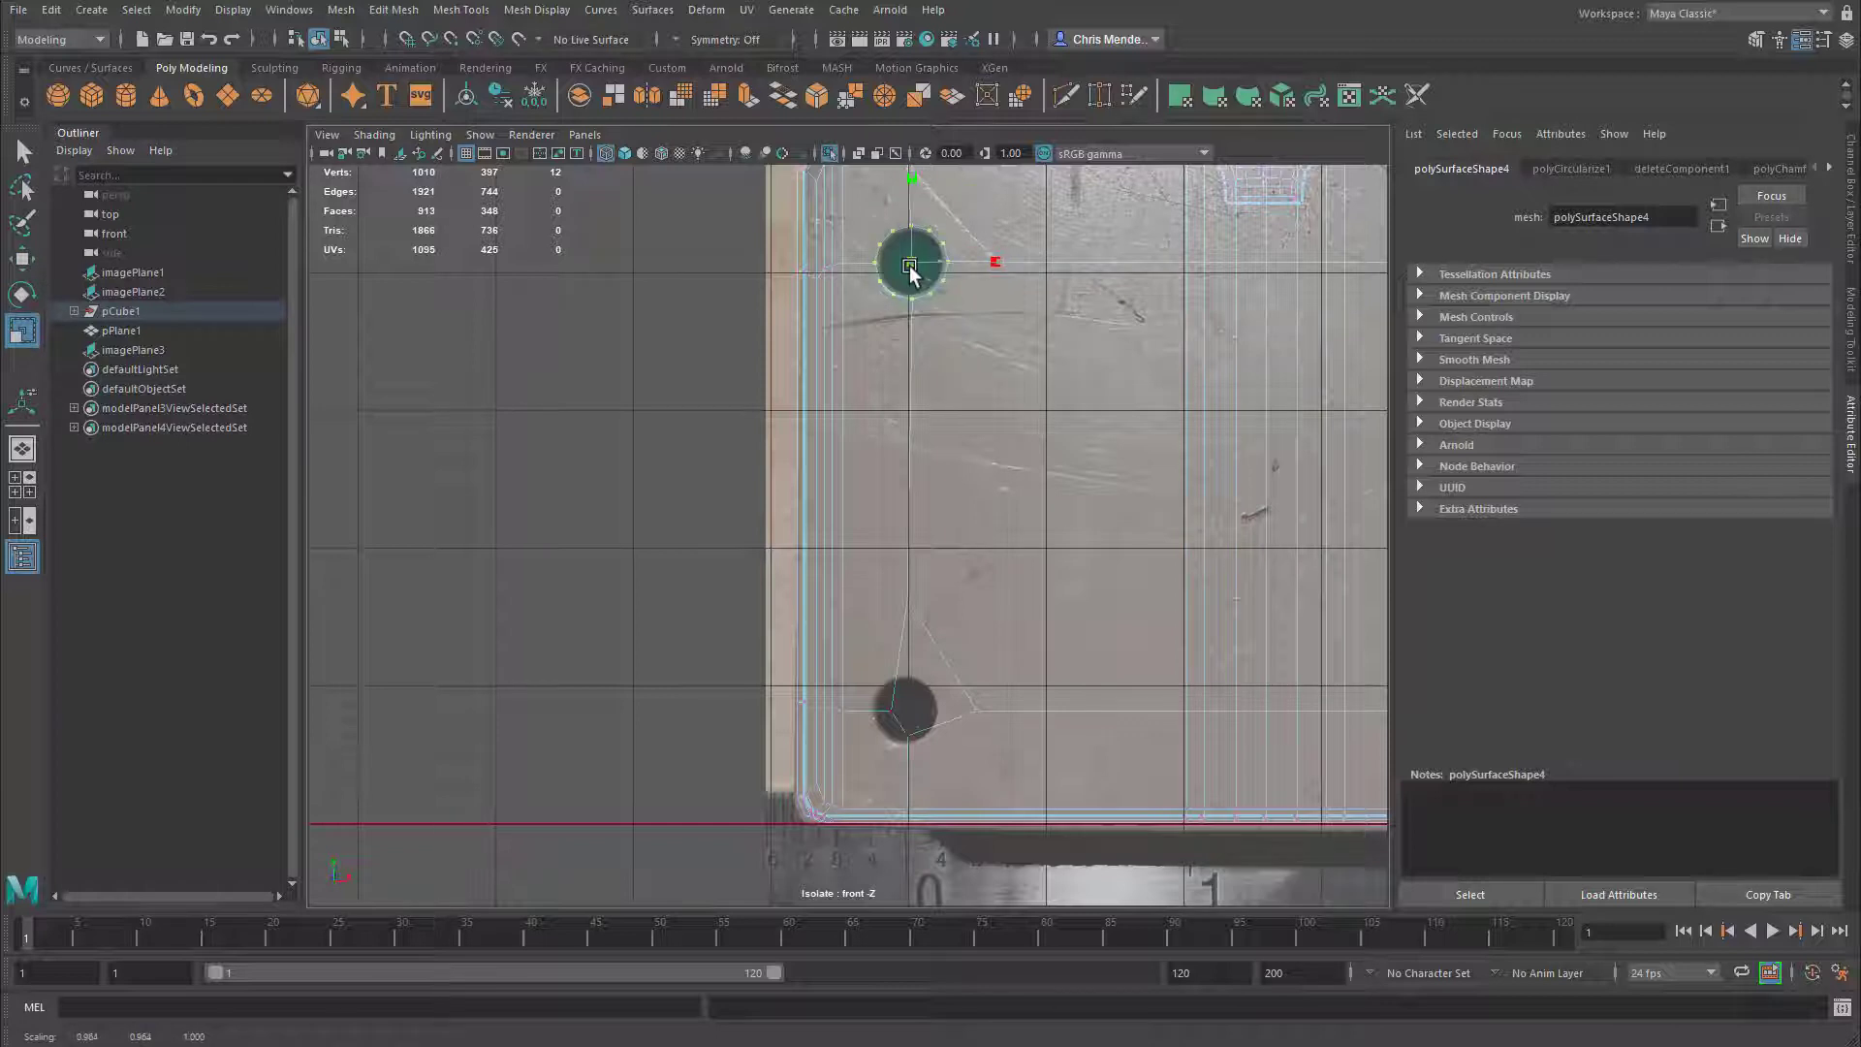
# Circularize the chamfer vertices at the lower-left screw hole with 2 added divisions and a radial offset of -0.2
pyautogui.moveTo(859, 556); pyautogui.dragTo(998, 770)
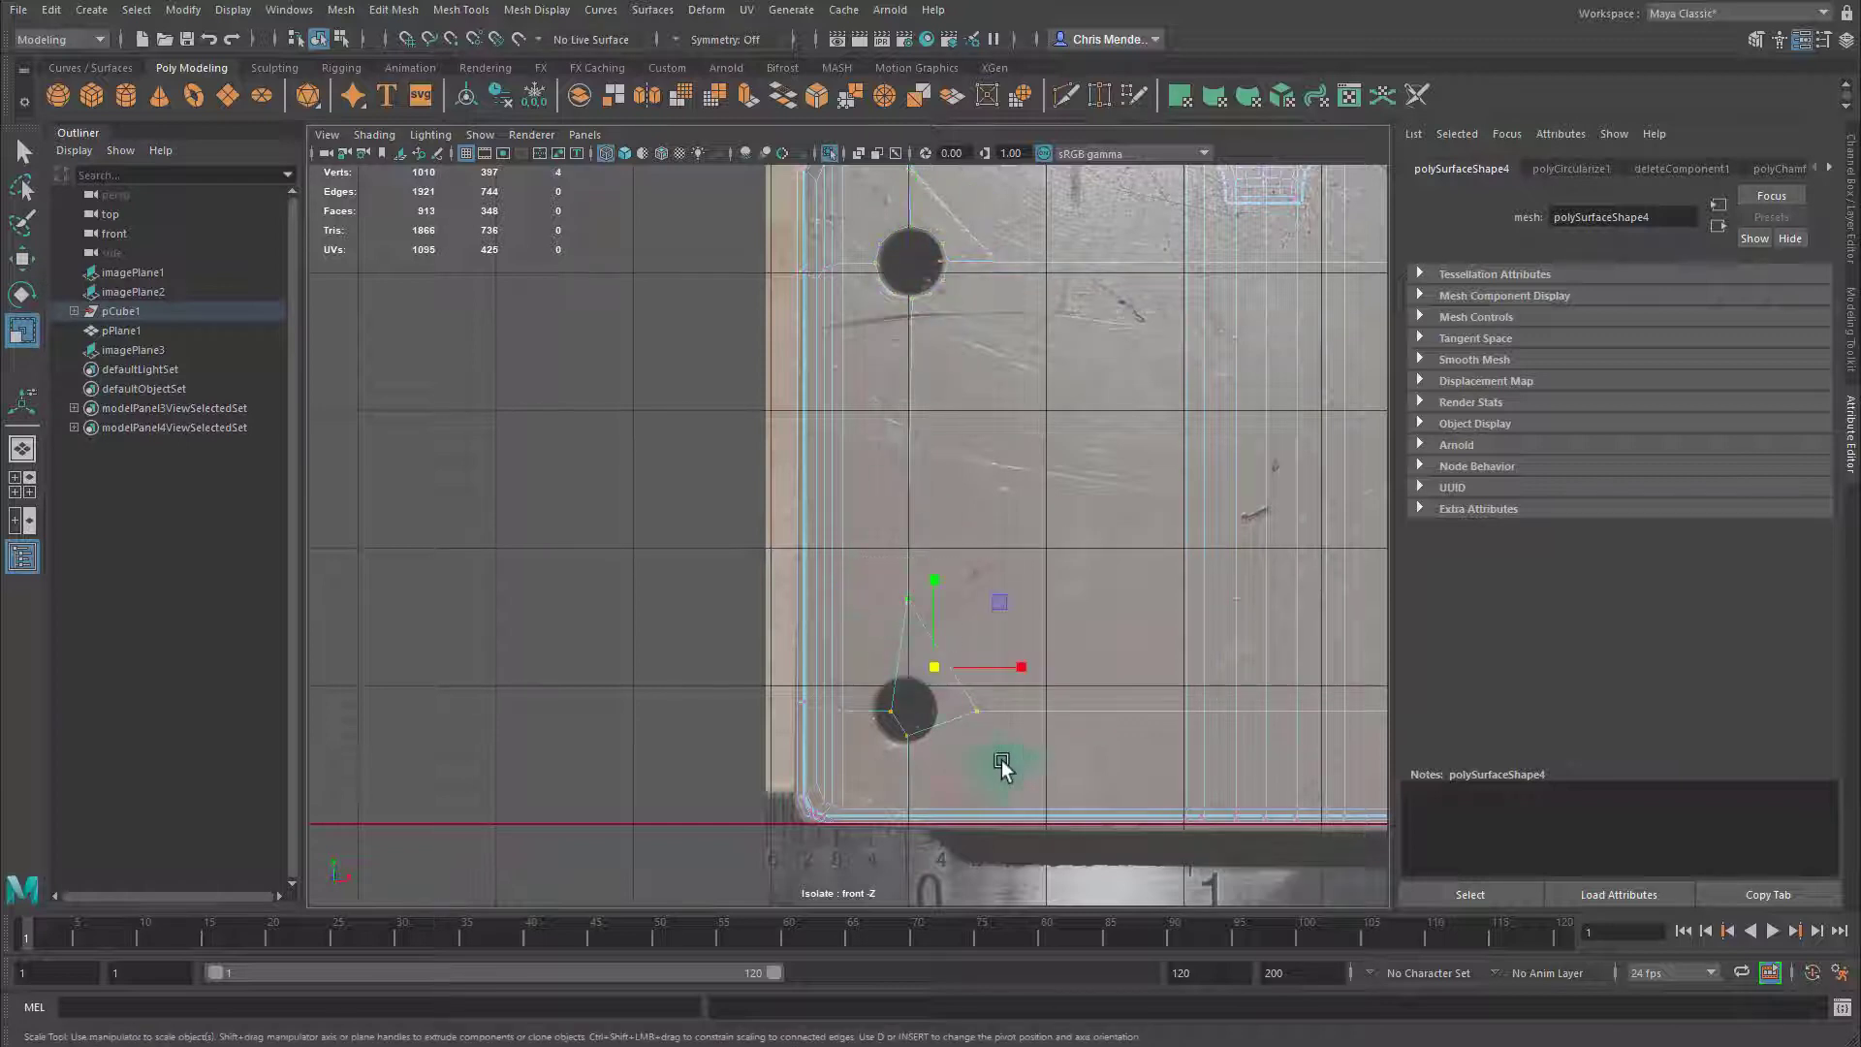
pyautogui.press('g')
pyautogui.moveTo(509, 861); pyautogui.dragTo(712, 859)
pyautogui.click(702, 728)
pyautogui.write('-.1')
pyautogui.press('Return')
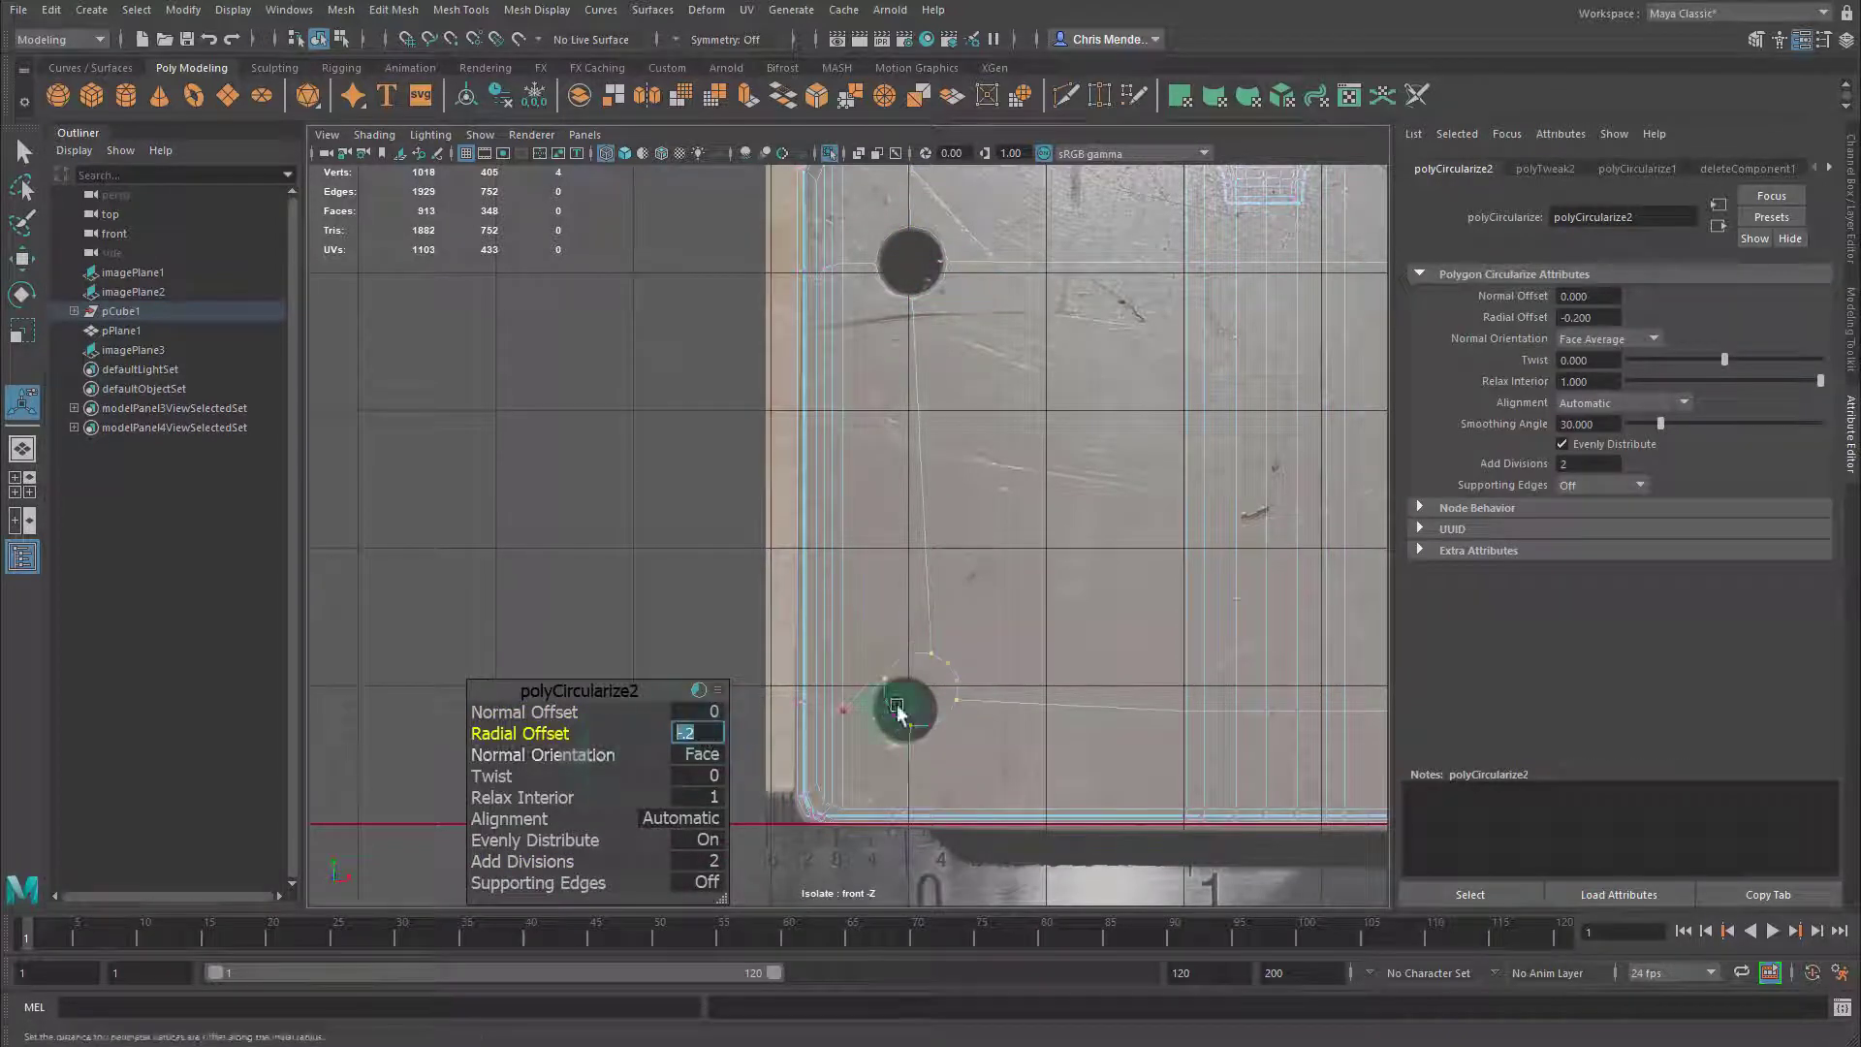
# Move and rotate the lower-left vertex ring to align it with the reference screw hole and straighten its connecting edges
pyautogui.press('w')
pyautogui.moveTo(919, 689)
pyautogui.mouseDown()
pyautogui.moveTo(923, 705)
pyautogui.moveTo(920, 265)
pyautogui.moveTo(912, 714)
pyautogui.mouseUp()
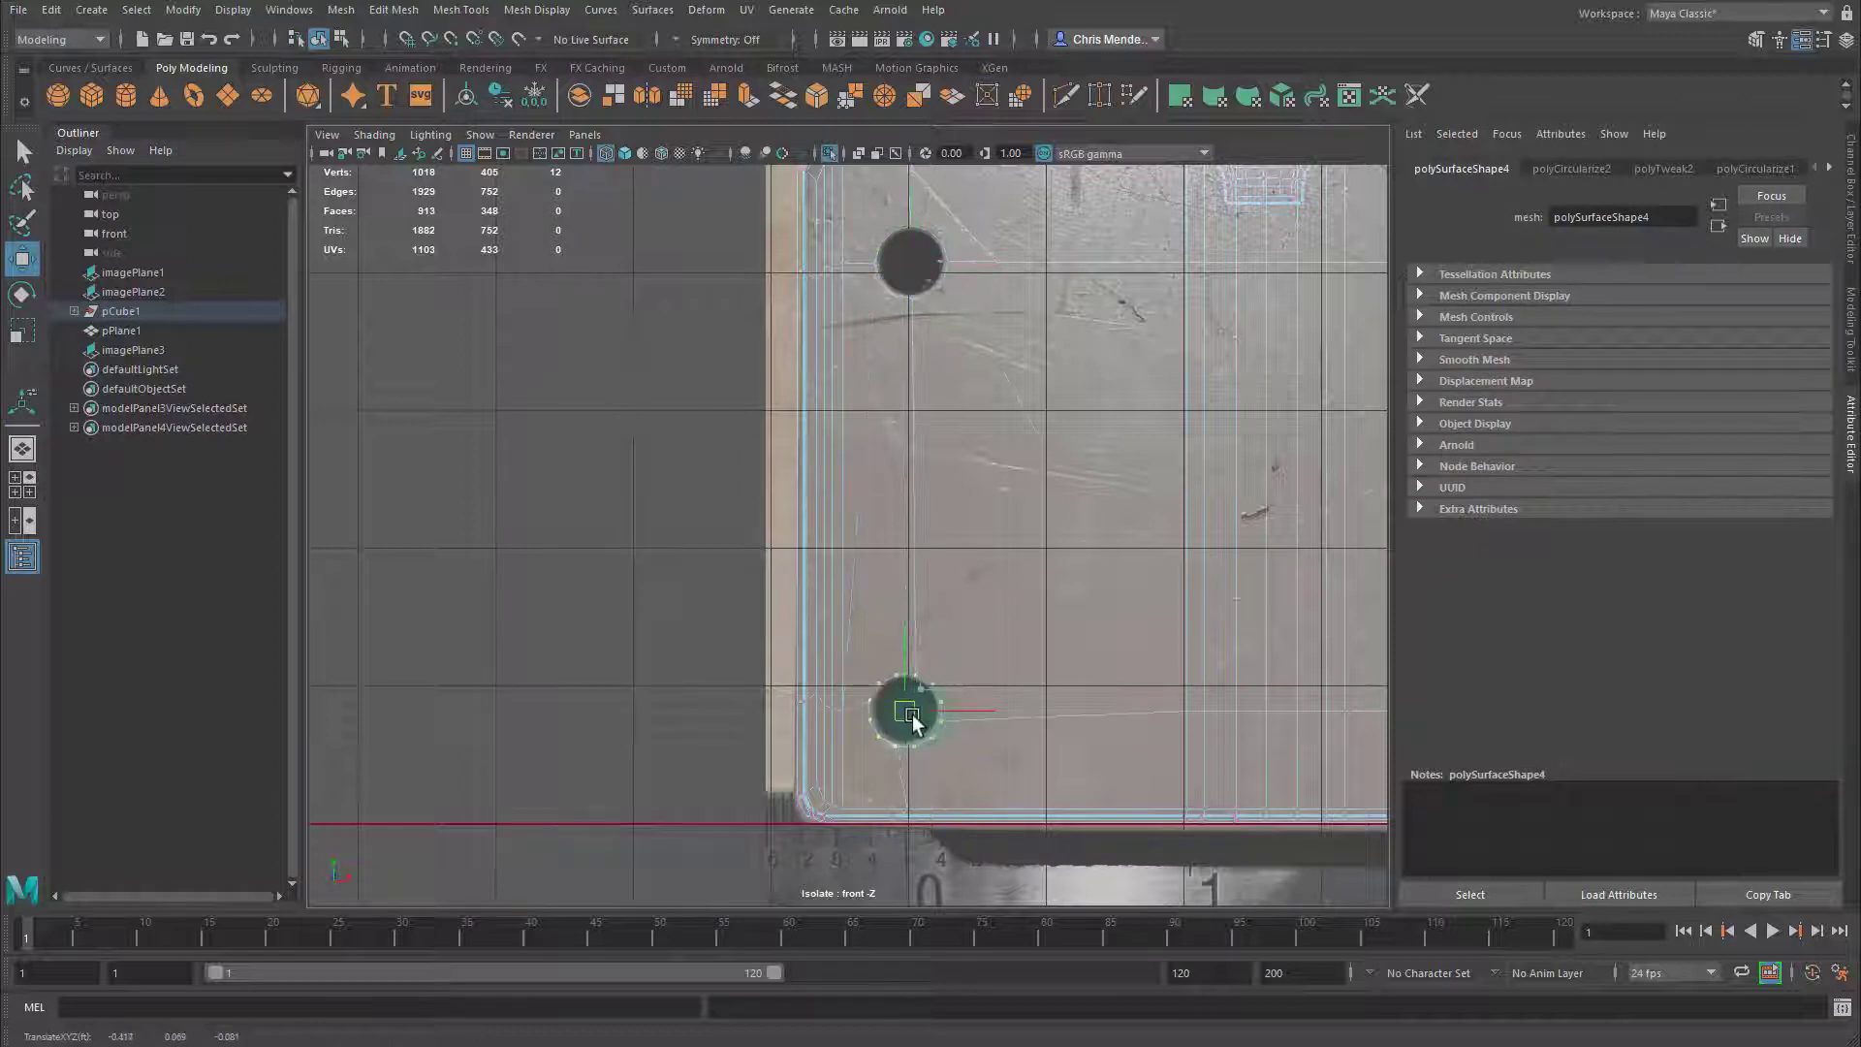
pyautogui.press('e')
pyautogui.moveTo(958, 641); pyautogui.dragTo(937, 635)
pyautogui.press('w')
pyautogui.moveTo(991, 712); pyautogui.dragTo(998, 711)
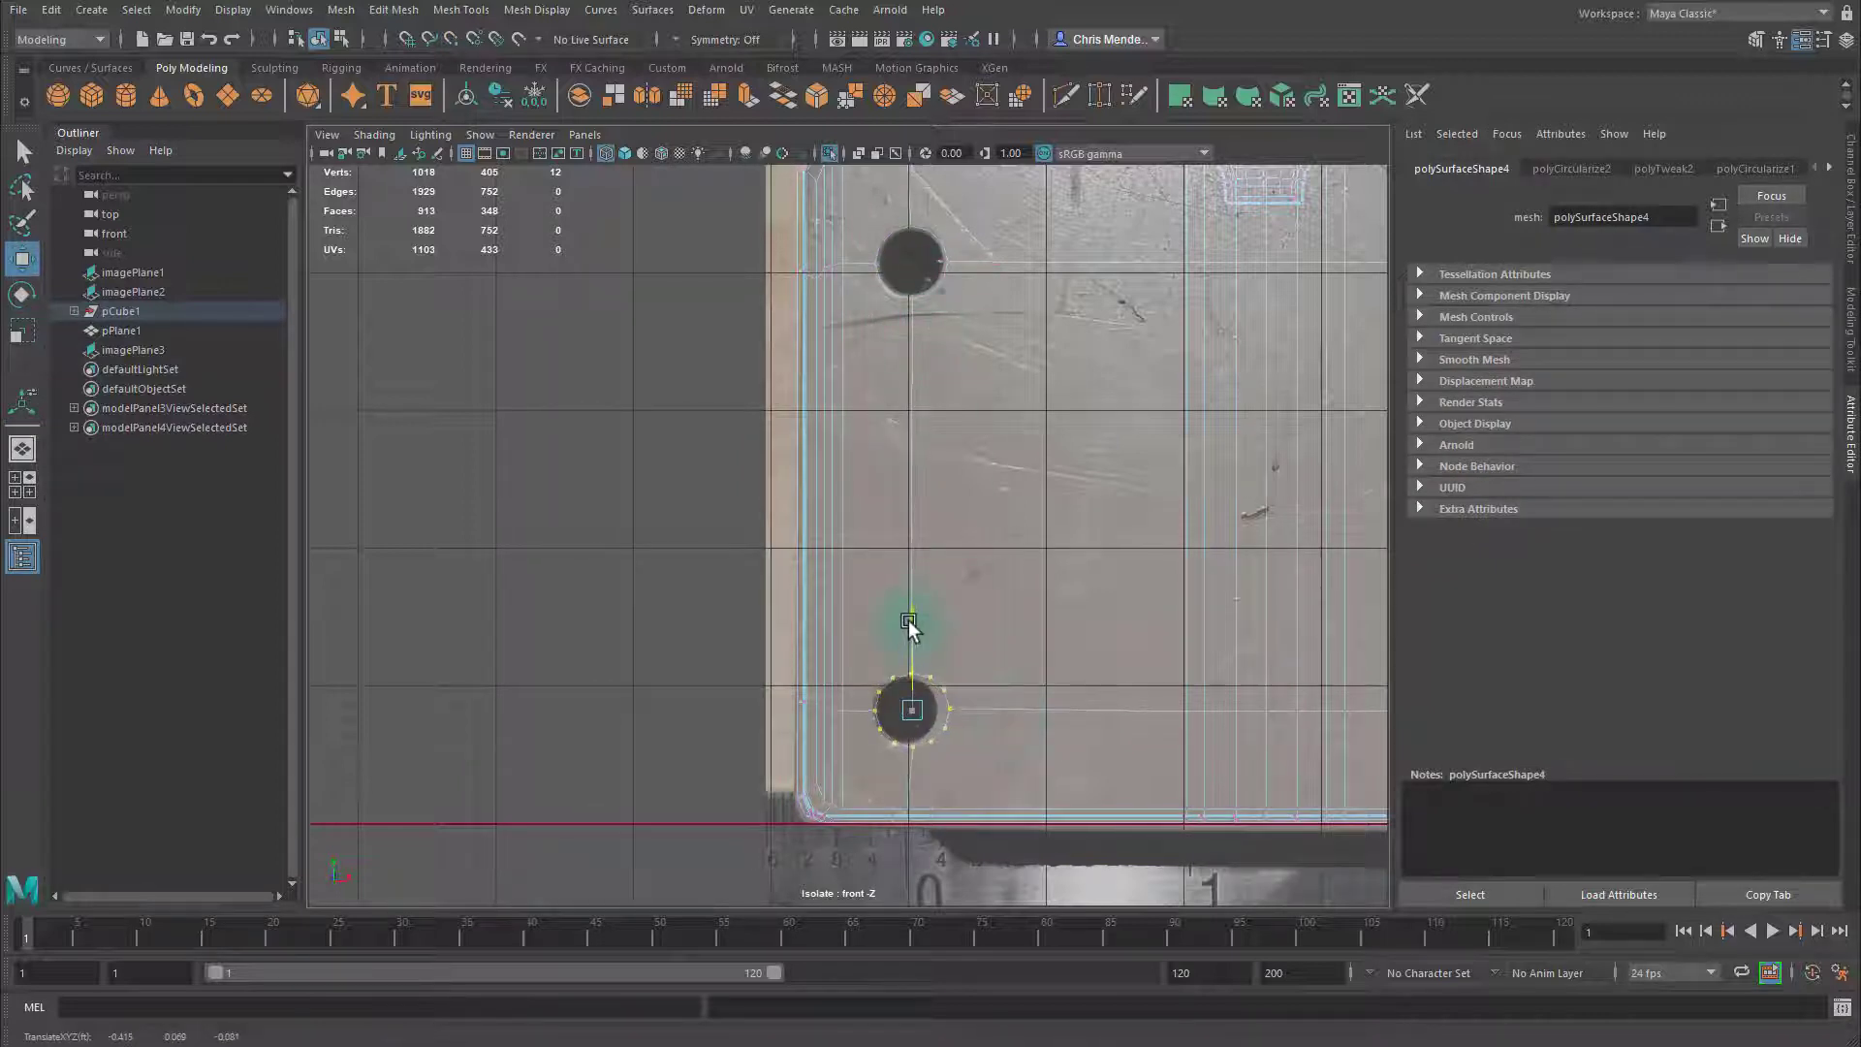
pyautogui.moveTo(909, 620); pyautogui.dragTo(909, 620)
# Circularize the upper-middle screw hole's vertices with 2 added divisions and a radial offset of -0.2, and adjust the twist
pyautogui.keyDown('alt'); pyautogui.moveTo(1040, 421); pyautogui.dragTo(381, 541, button='middle'); pyautogui.keyUp('alt')
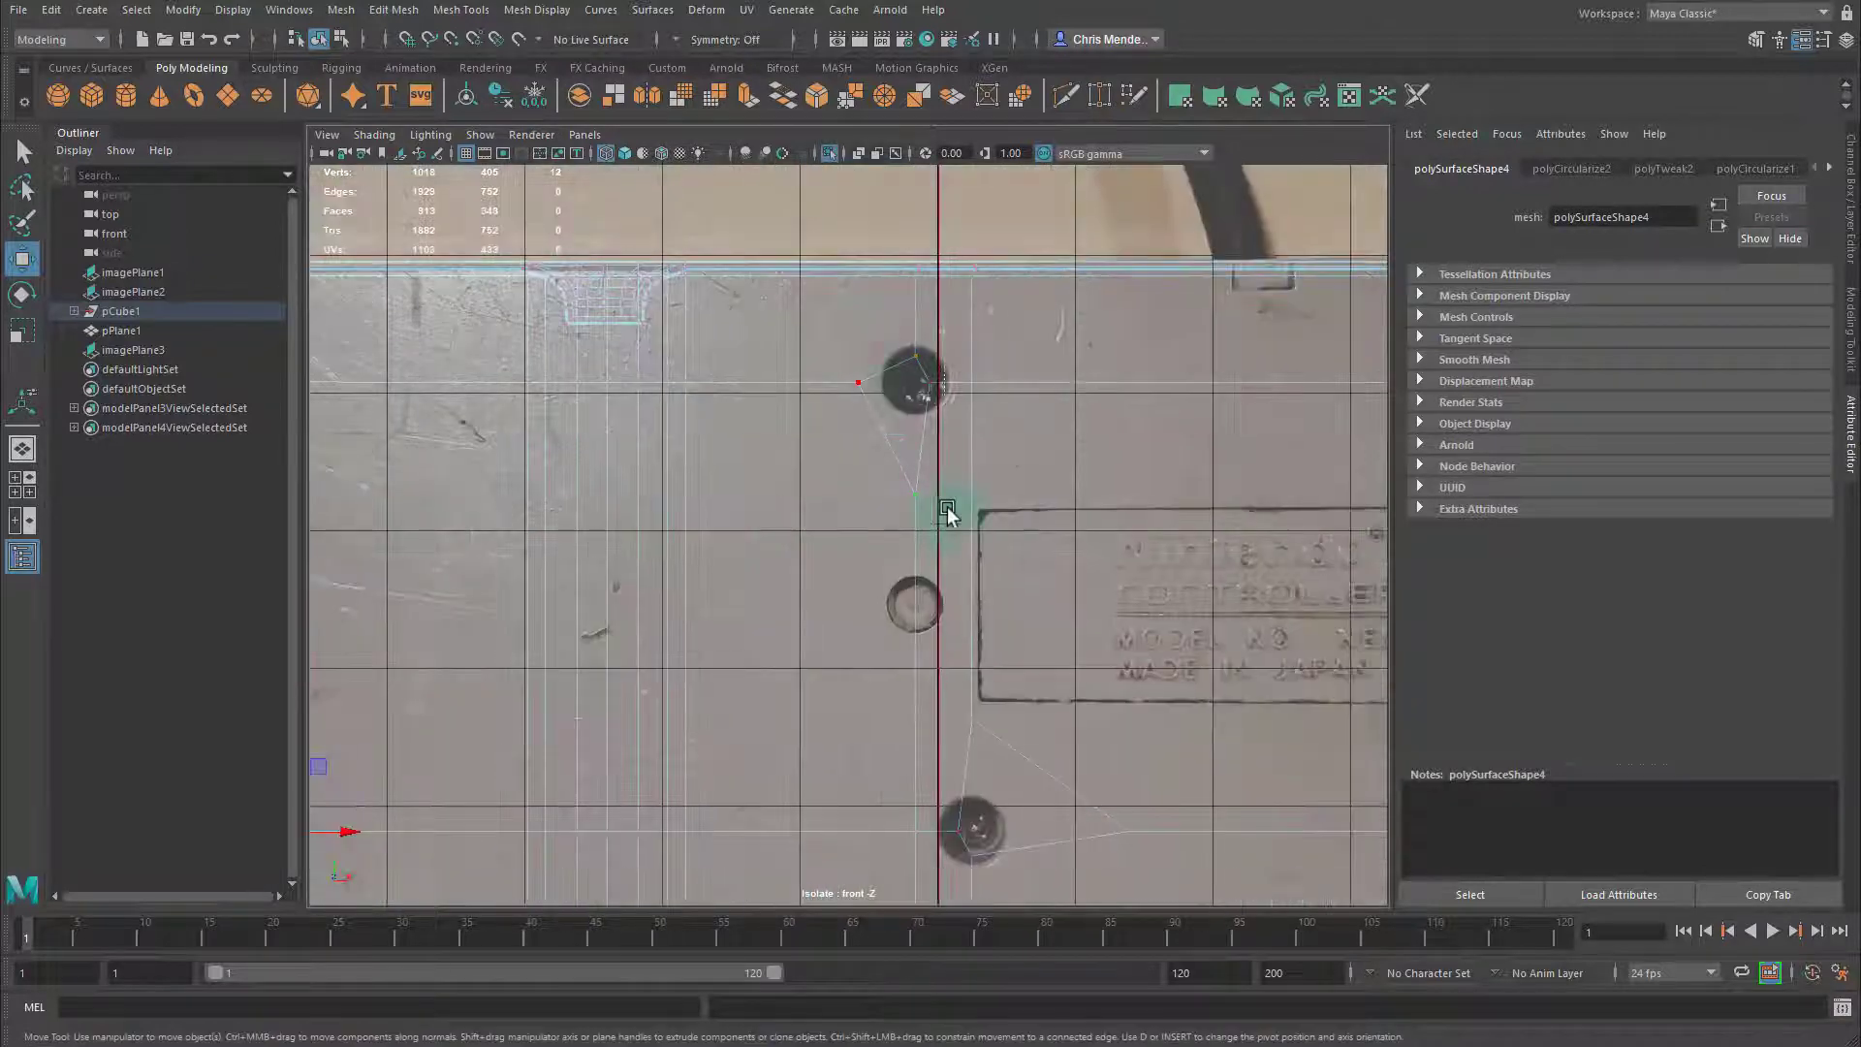
pyautogui.moveTo(947, 510); pyautogui.dragTo(951, 510)
pyautogui.press('g')
pyautogui.moveTo(583, 859); pyautogui.dragTo(603, 856)
pyautogui.moveTo(845, 335); pyautogui.dragTo(949, 475)
pyautogui.hotkey('ctrl', 'z')
pyautogui.click(698, 734)
pyautogui.write('-')
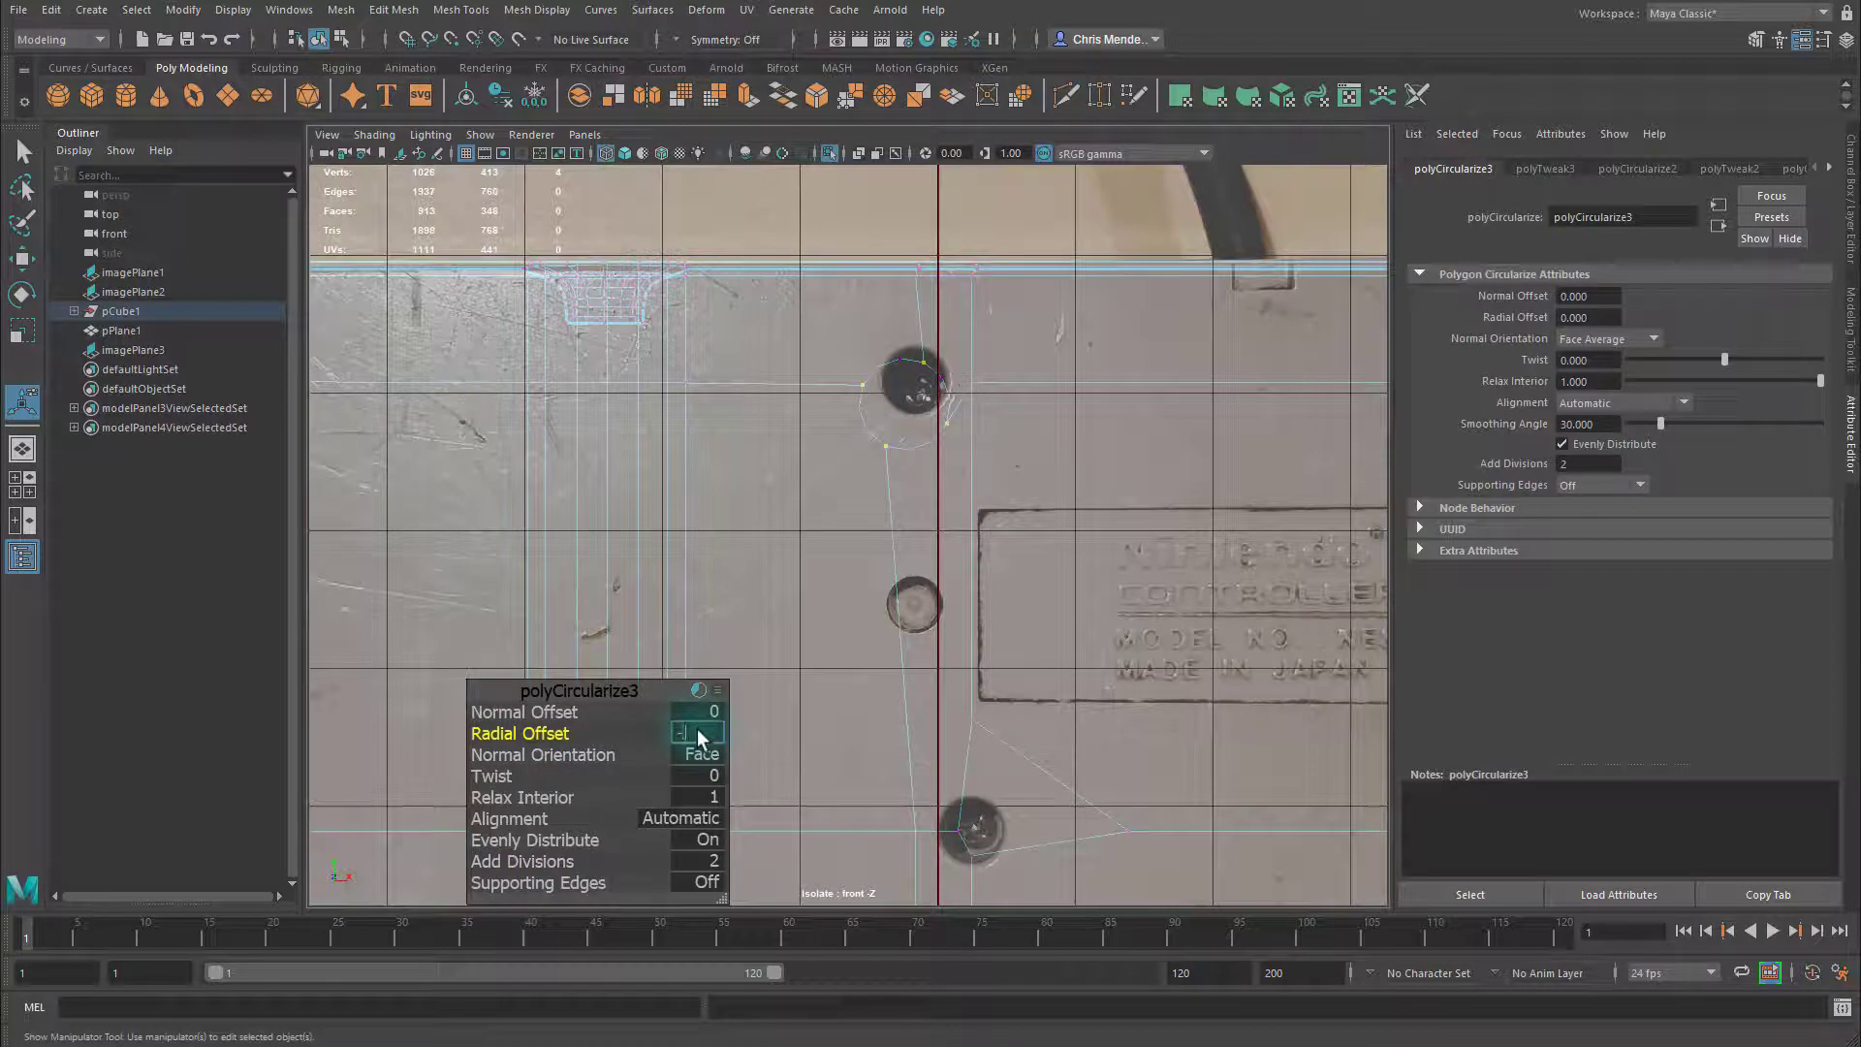
pyautogui.write('.2')
pyautogui.press('Return')
pyautogui.moveTo(526, 775); pyautogui.dragTo(147, 776)
# Rotate and move the upper-middle vertex ring to fit the reference screw hole
pyautogui.moveTo(847, 341); pyautogui.dragTo(951, 459)
pyautogui.press('r')
pyautogui.press('e')
pyautogui.moveTo(957, 343); pyautogui.dragTo(948, 344)
pyautogui.press('w')
pyautogui.moveTo(912, 408); pyautogui.dragTo(1001, 383)
# Circularize the chamfer vertices at the lower-middle screw hole with 2 added divisions and a radial offset of -0.52
pyautogui.moveTo(940, 706); pyautogui.dragTo(1152, 913)
pyautogui.scroll(-2, 1083, 860)
pyautogui.scroll(1, 872, 756)
pyautogui.press('g')
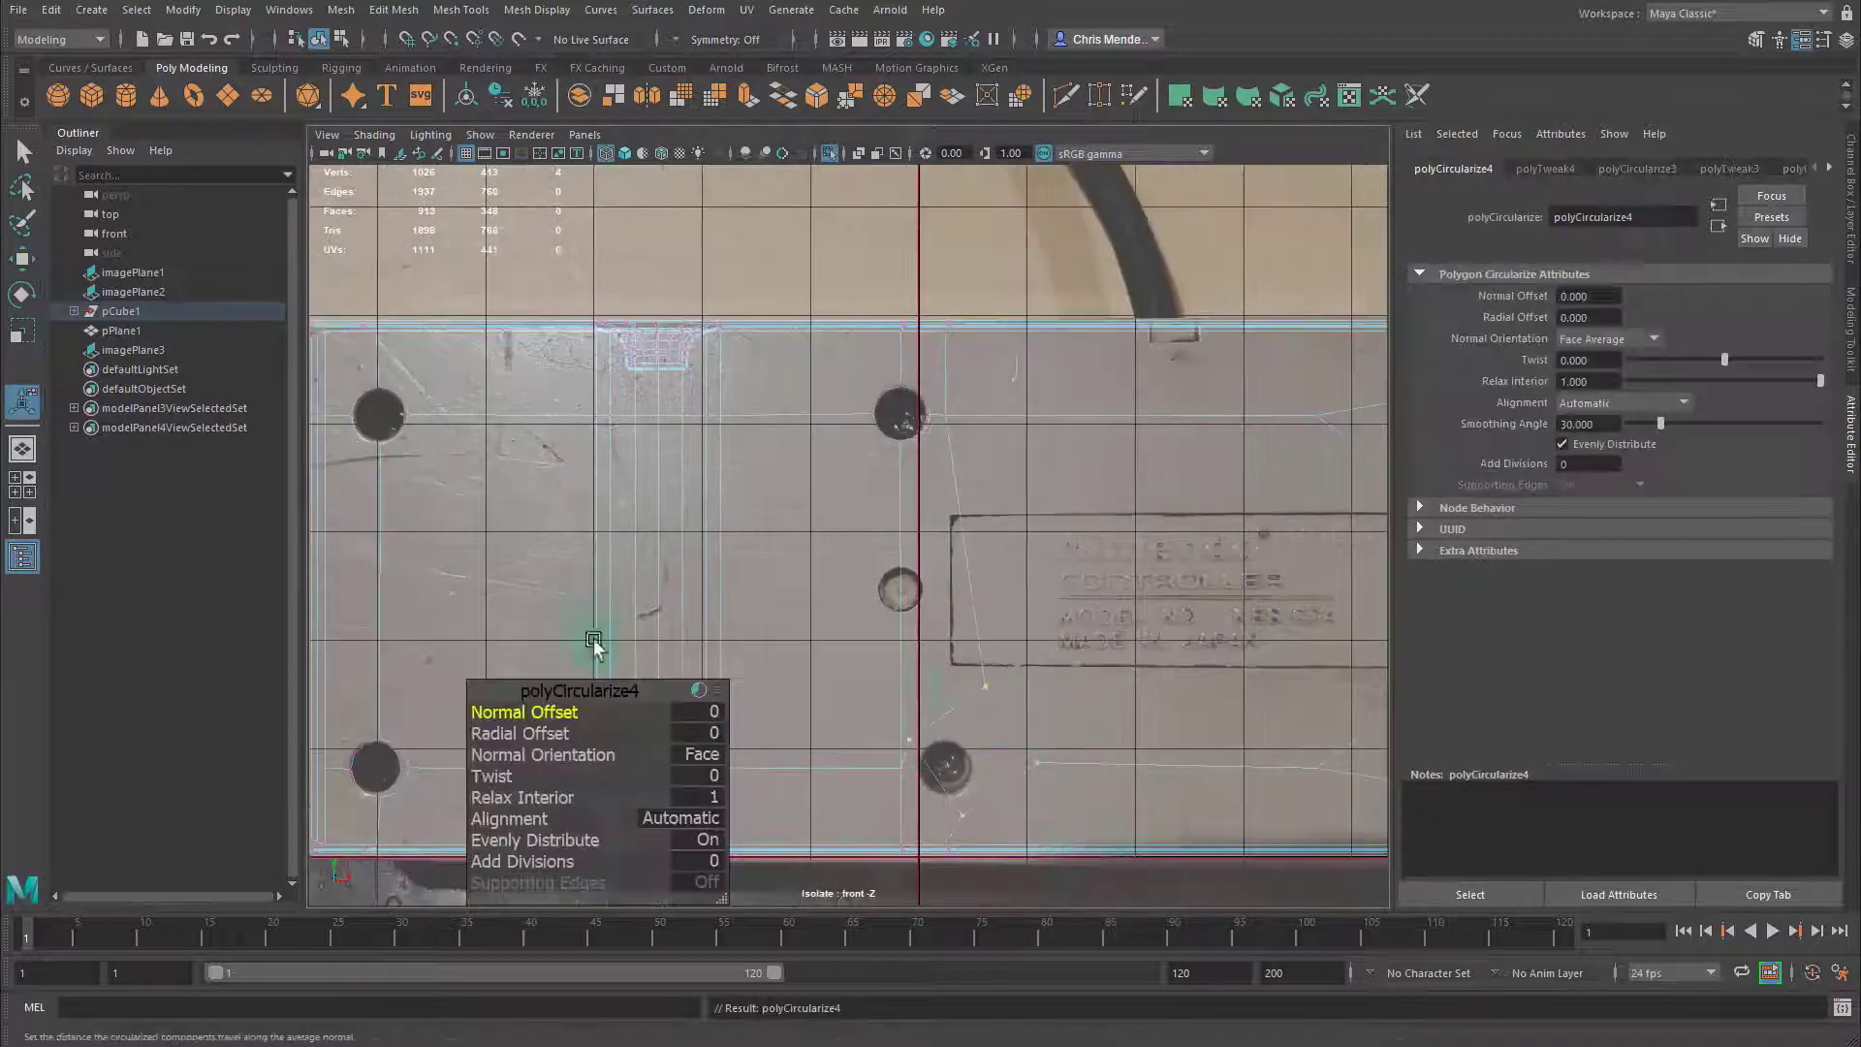
pyautogui.moveTo(535, 861); pyautogui.dragTo(710, 864)
pyautogui.moveTo(529, 734); pyautogui.dragTo(459, 735)
# Move and rotate the lower-middle vertex ring to fit the reference screw hole
pyautogui.press('w')
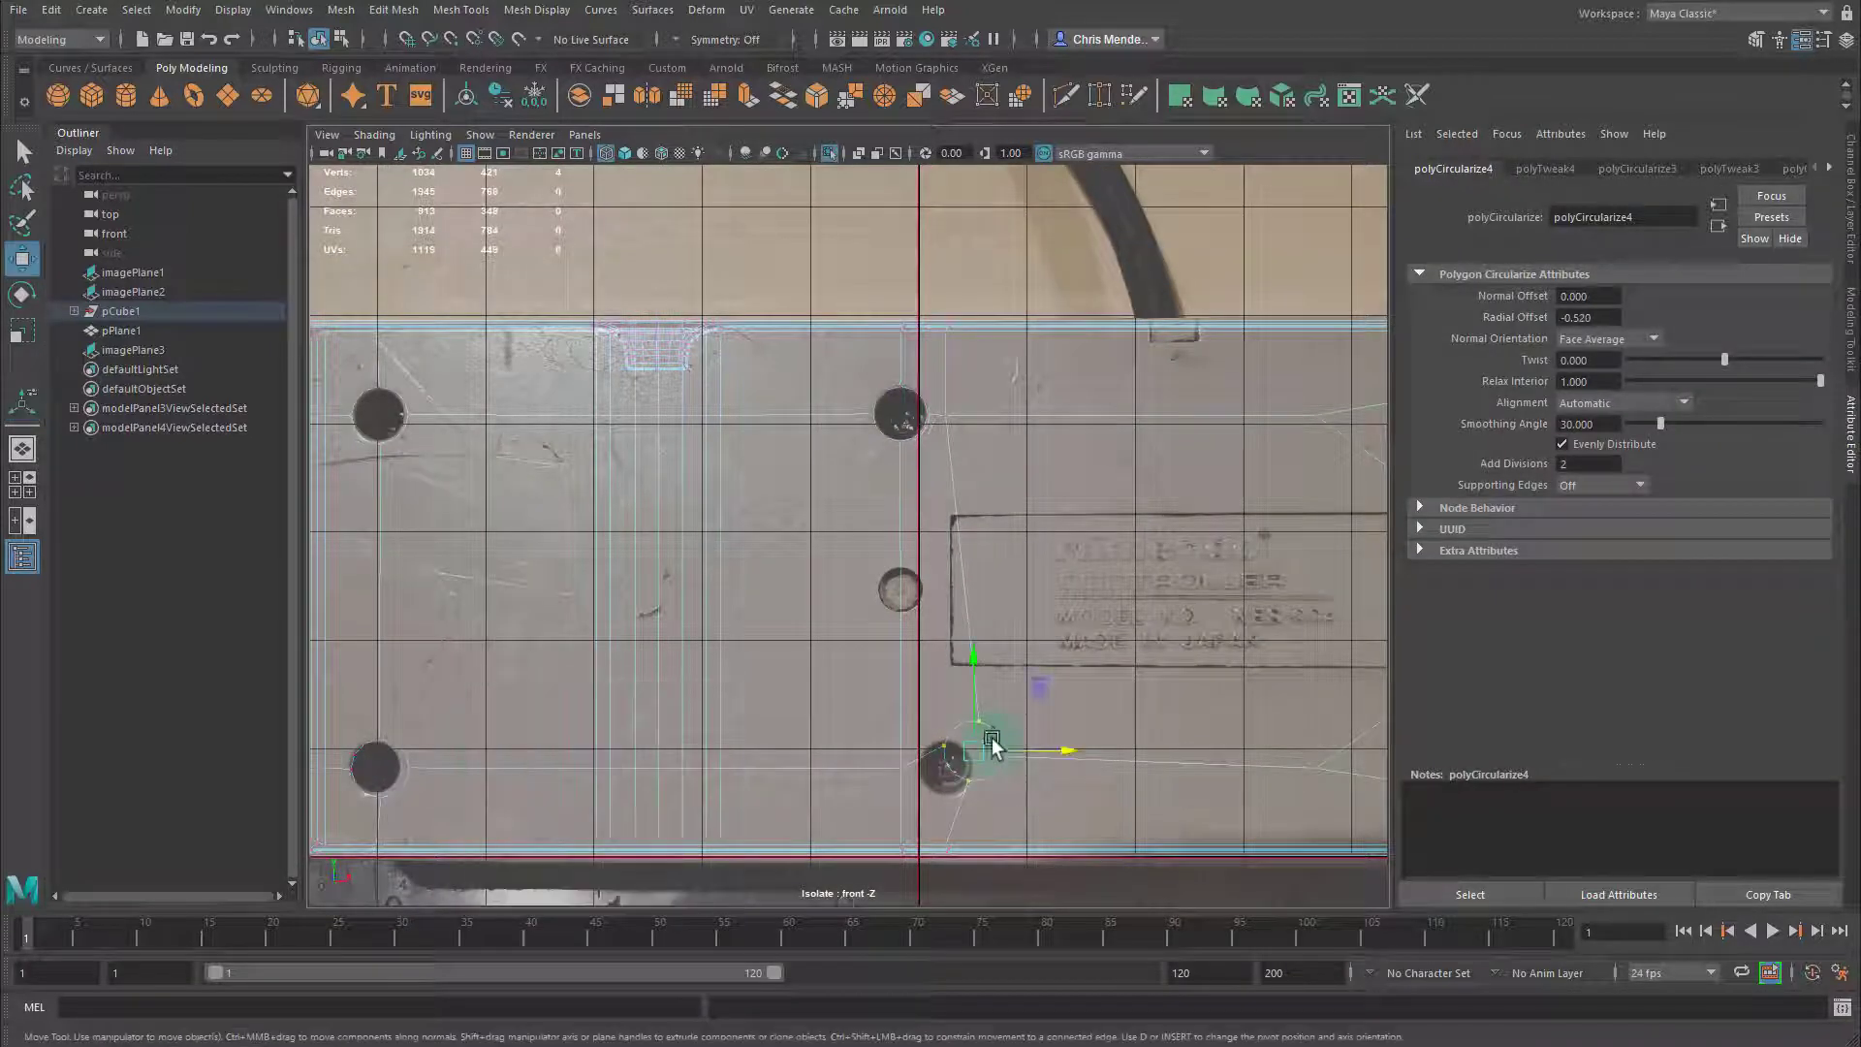
pyautogui.moveTo(1040, 693); pyautogui.dragTo(963, 370)
pyautogui.hotkey('ctrl', 'z')
pyautogui.moveTo(934, 719); pyautogui.dragTo(1018, 800)
pyautogui.moveTo(1040, 696); pyautogui.dragTo(965, 354)
pyautogui.press('r')
pyautogui.press('w')
pyautogui.moveTo(966, 352); pyautogui.dragTo(1010, 705)
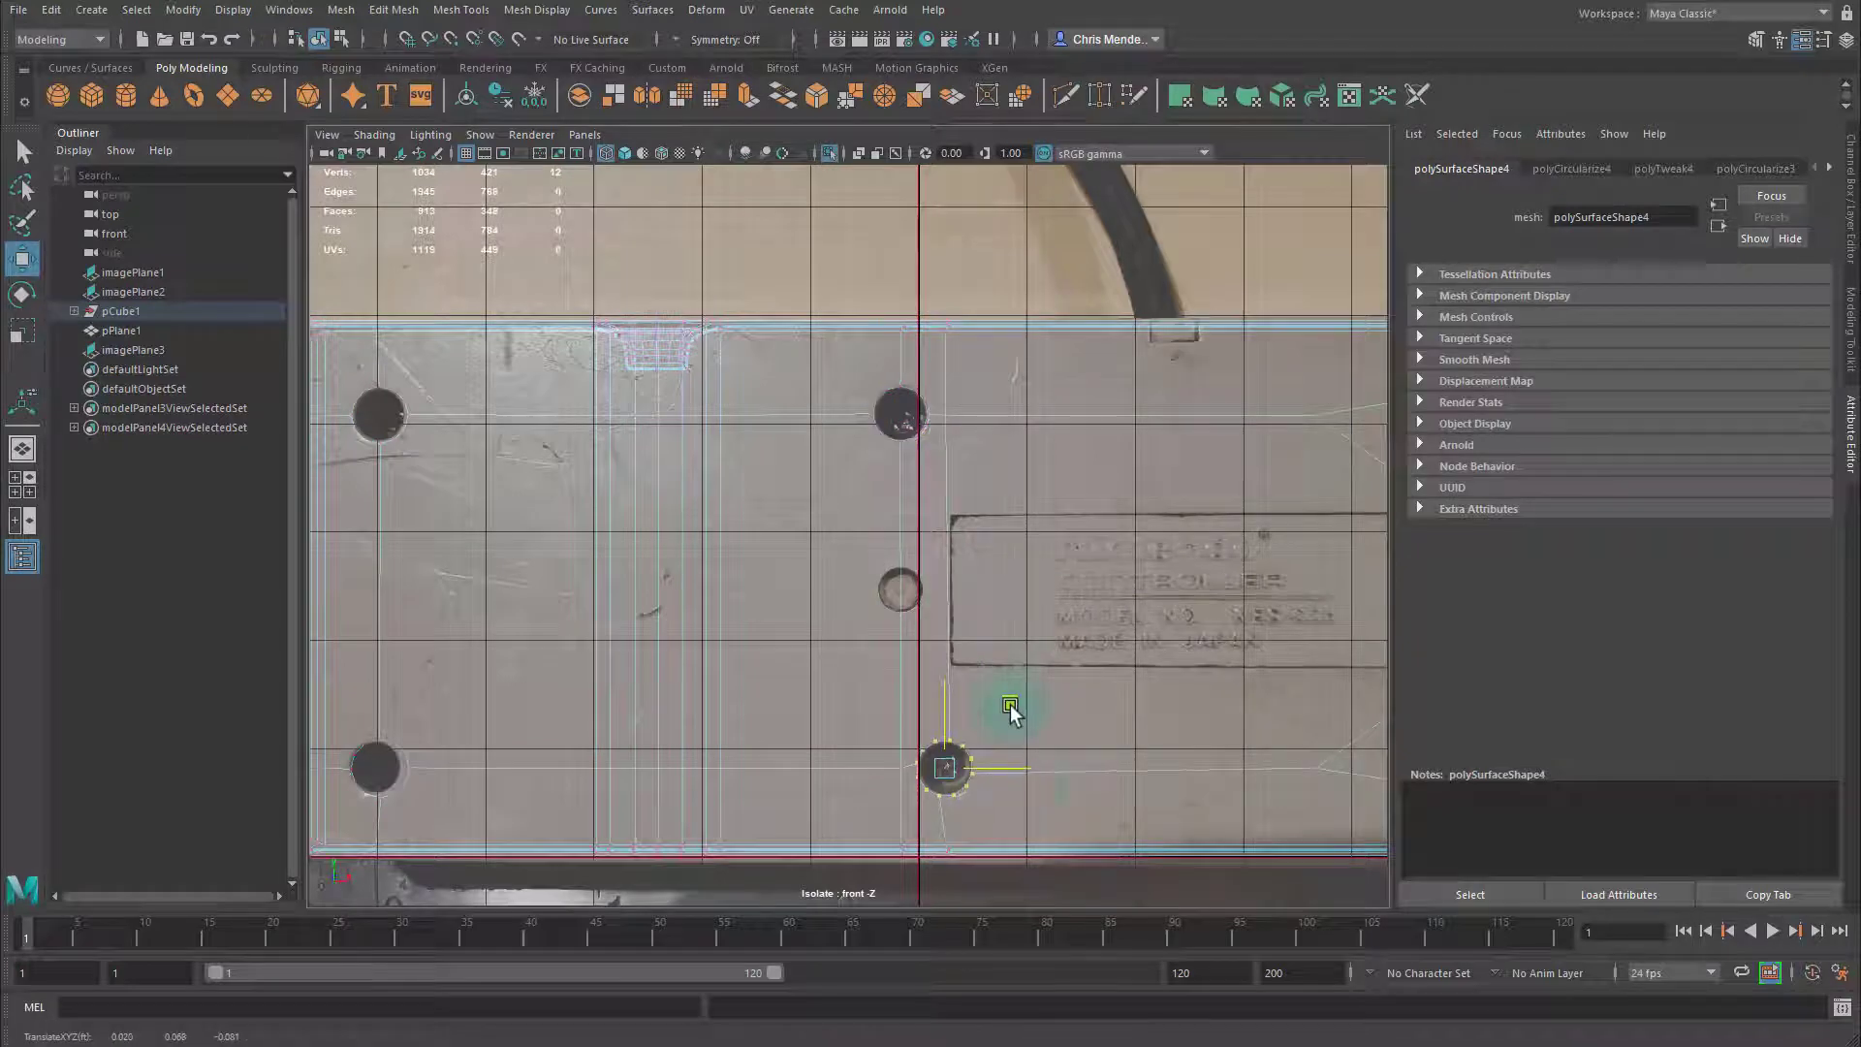
pyautogui.press('e')
pyautogui.press('w')
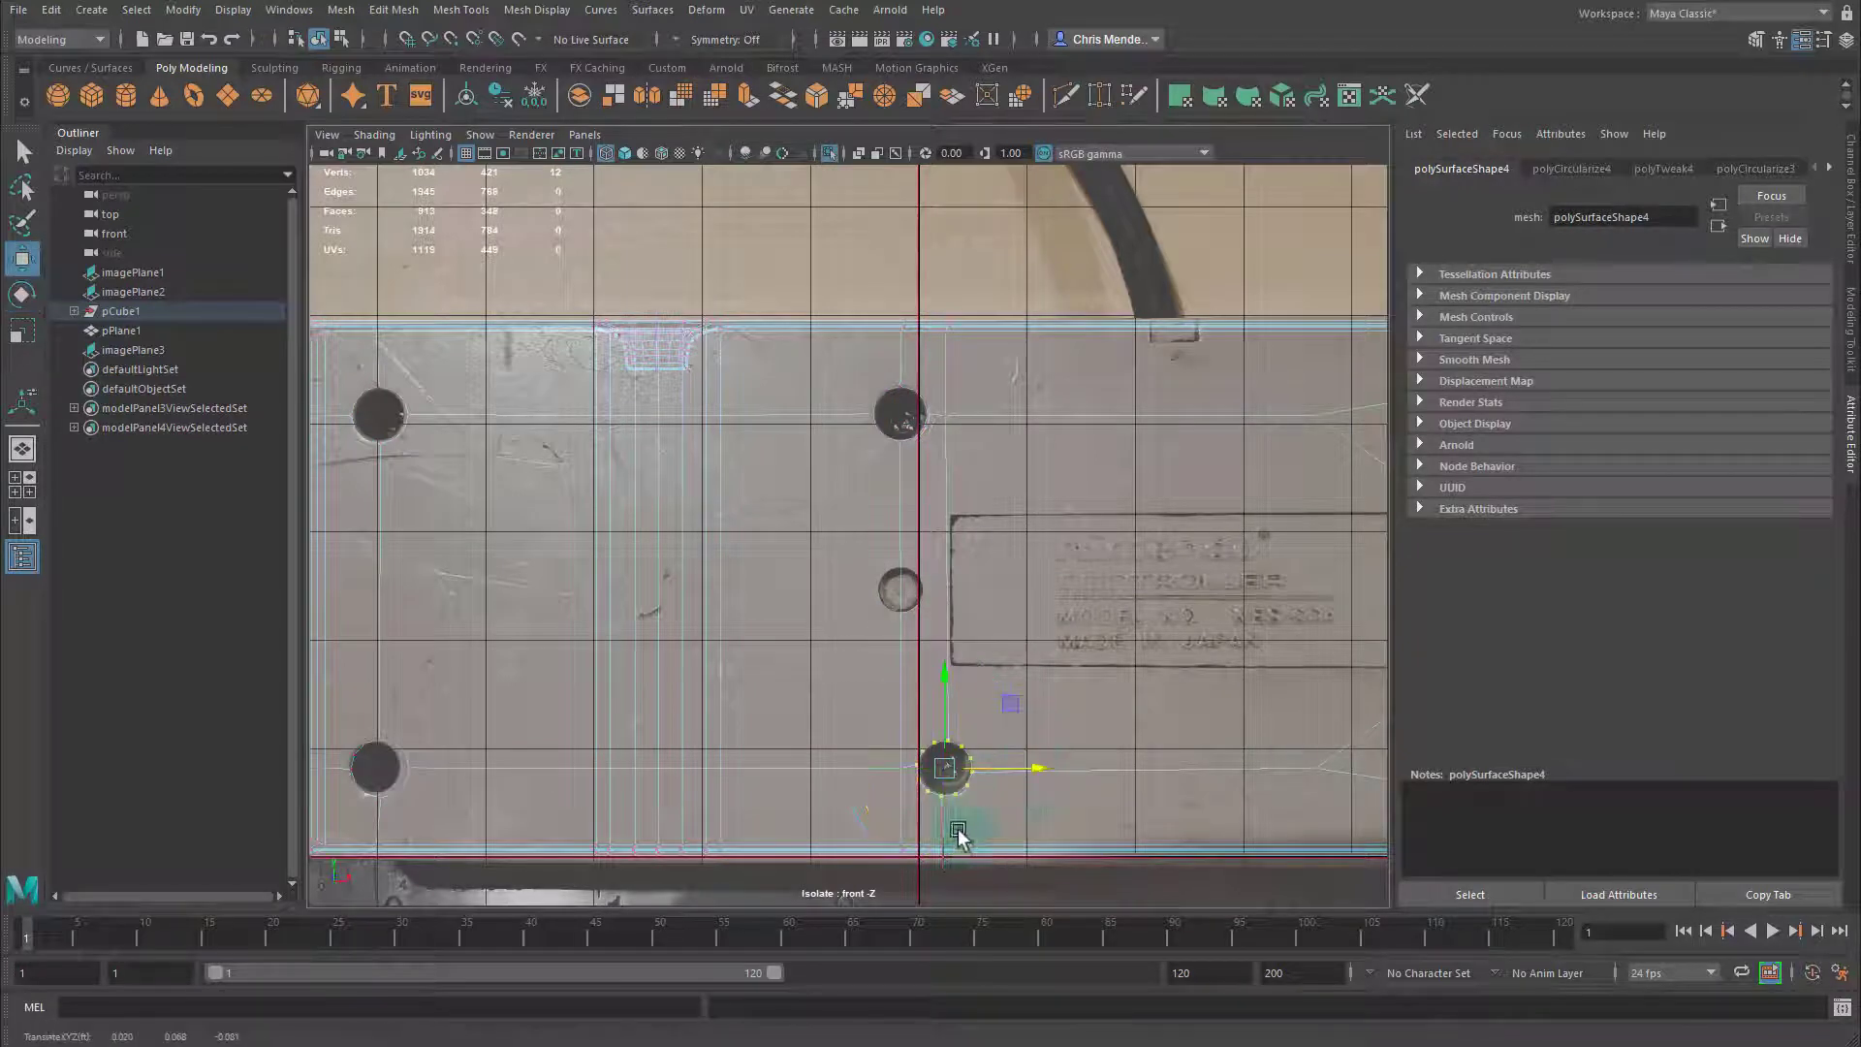
# Snap the edge-row vertices and lower-middle ring to the height of the lower-left screw hole to straighten the connecting edges
pyautogui.scroll(2, 950, 834)
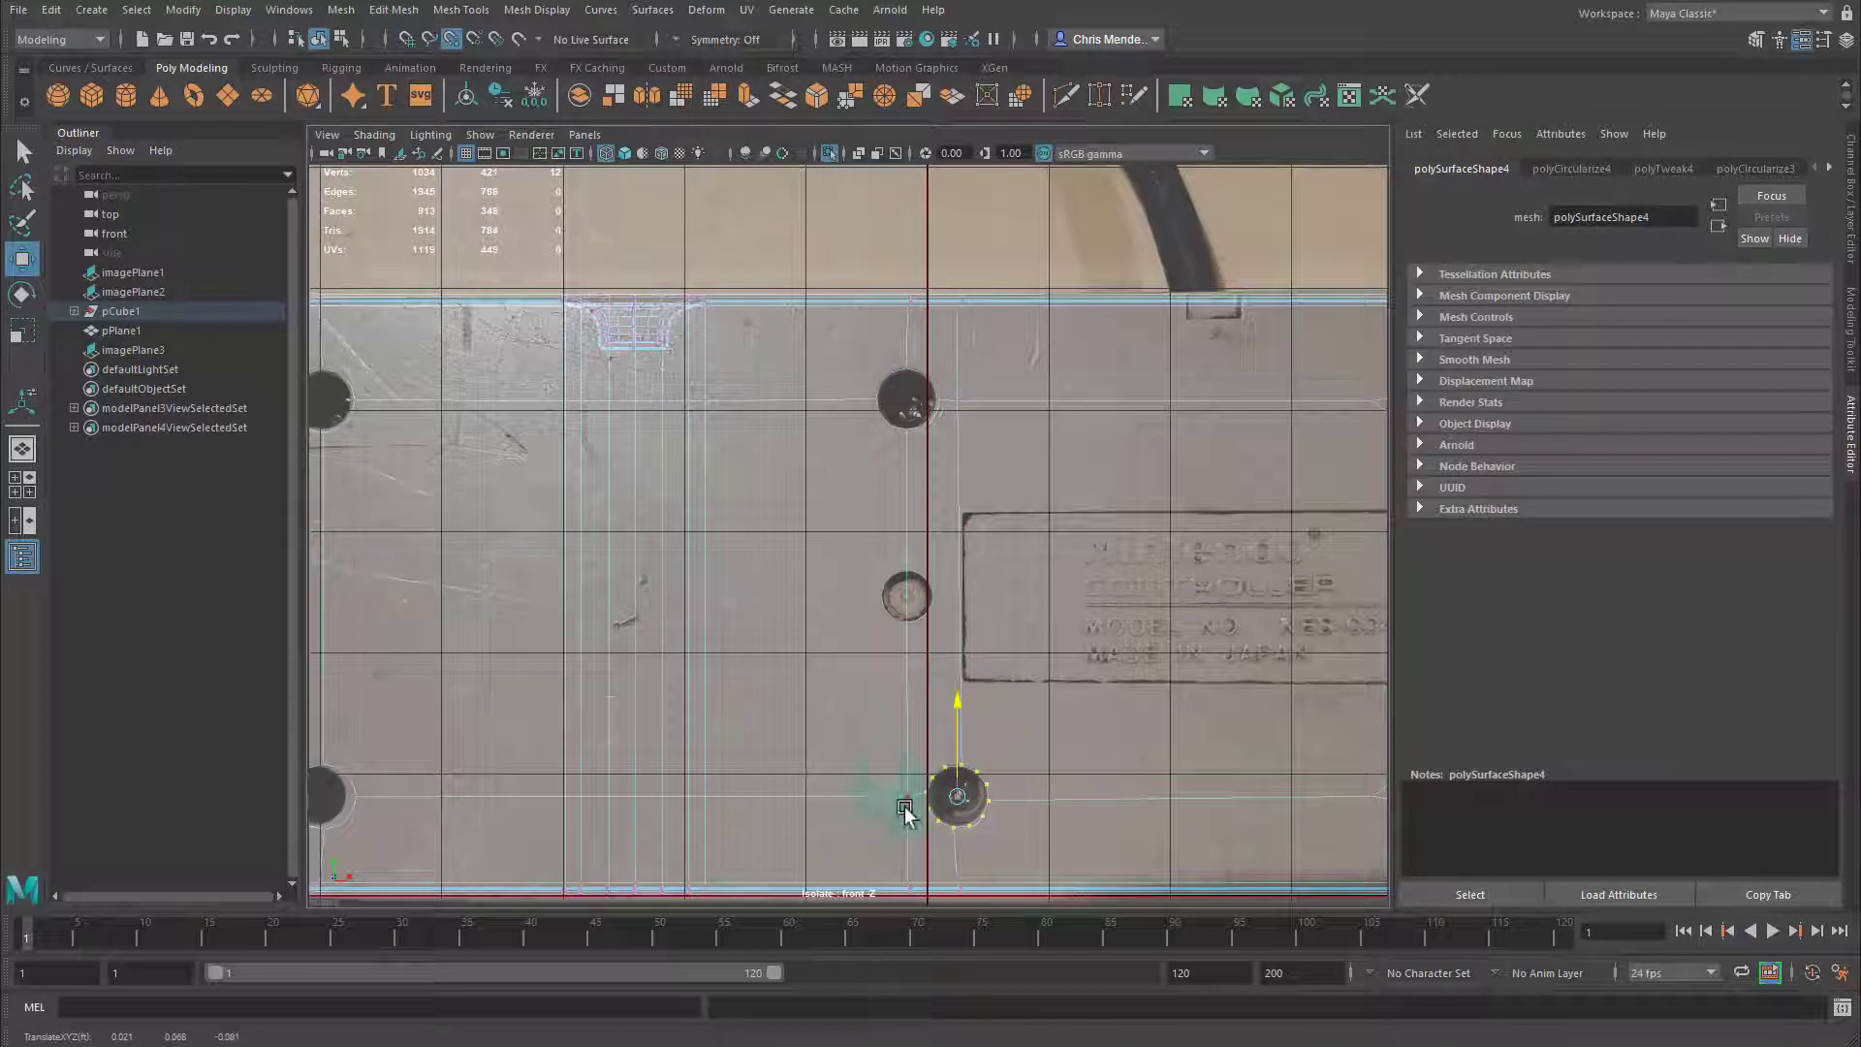
pyautogui.moveTo(906, 812)
pyautogui.mouseDown(button='middle')
pyautogui.moveTo(353, 805)
pyautogui.moveTo(908, 817)
pyautogui.mouseUp(button='middle')
pyautogui.hotkey('ctrl', 'z')
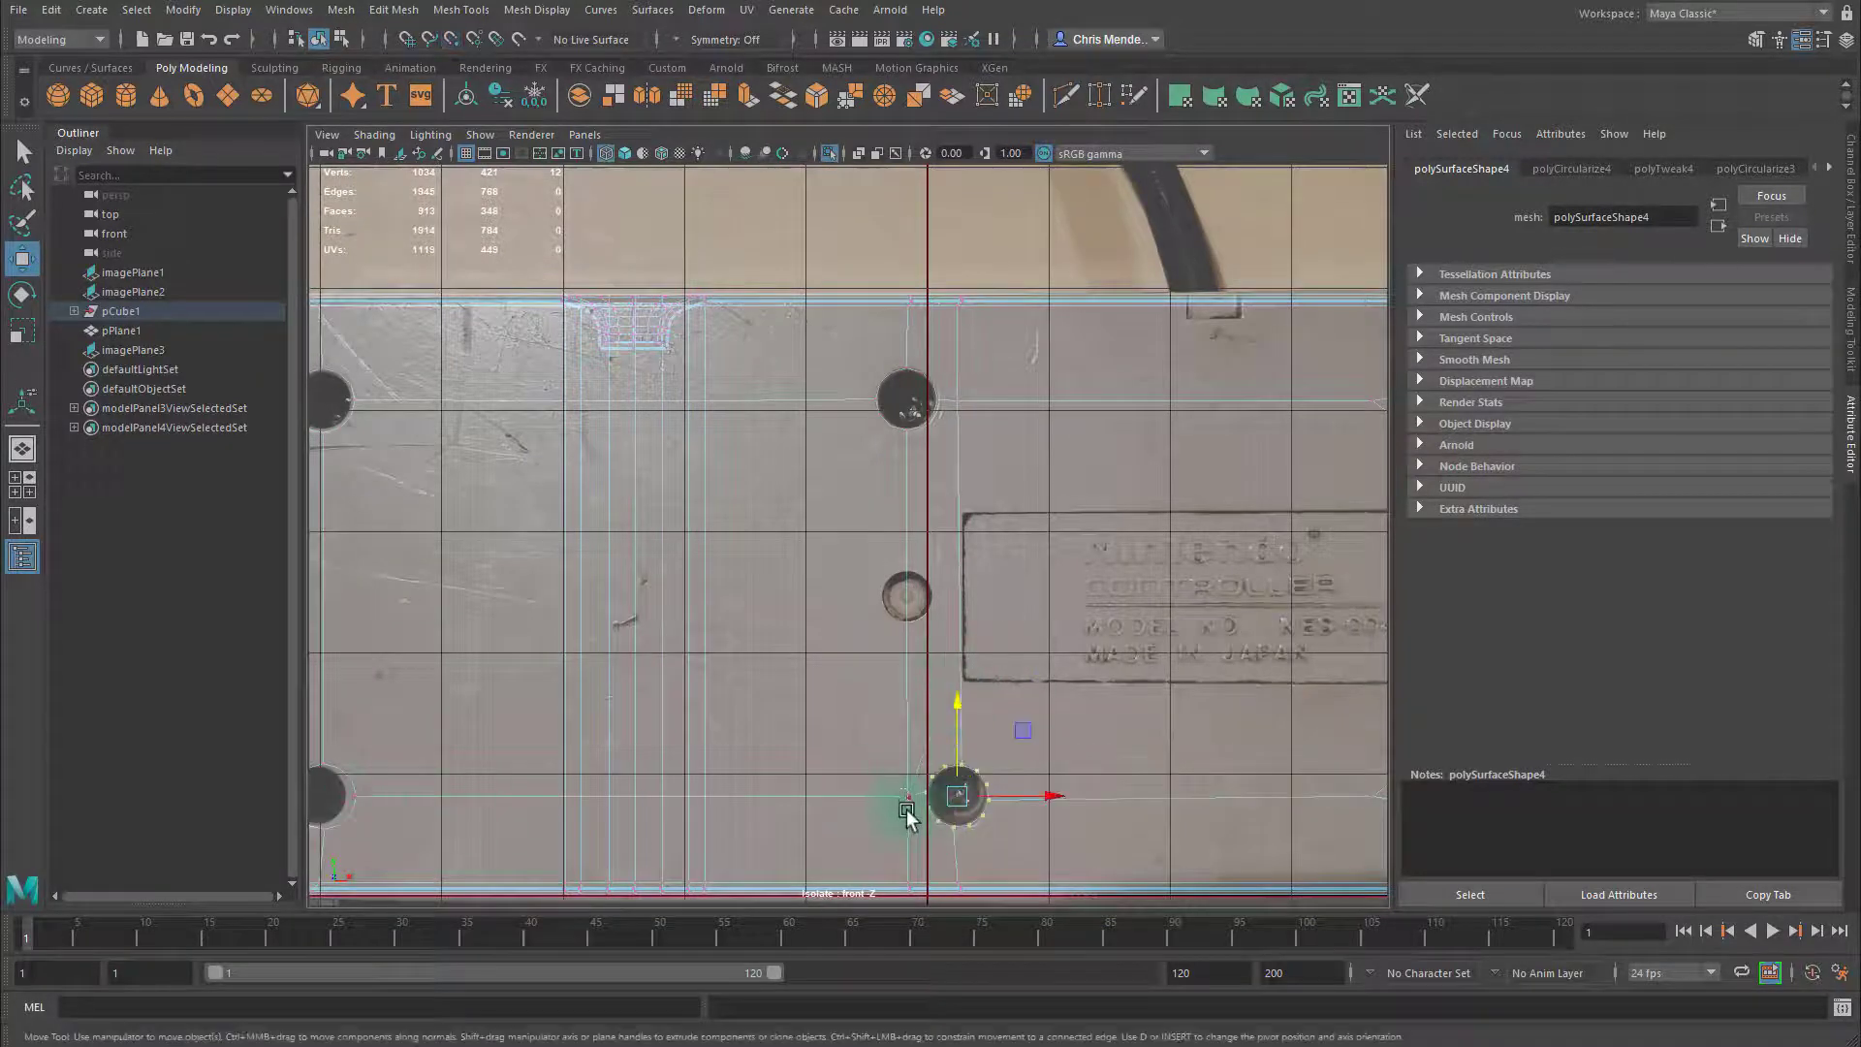
pyautogui.moveTo(906, 812); pyautogui.dragTo(914, 818)
pyautogui.moveTo(424, 798); pyautogui.dragTo(361, 795, button='middle')
pyautogui.moveTo(556, 787); pyautogui.dragTo(719, 812)
pyautogui.moveTo(396, 797); pyautogui.dragTo(365, 795, button='middle')
pyautogui.moveTo(919, 747); pyautogui.dragTo(1000, 841)
pyautogui.moveTo(949, 841); pyautogui.dragTo(388, 793, button='middle')
pyautogui.scroll(-2, 498, 794)
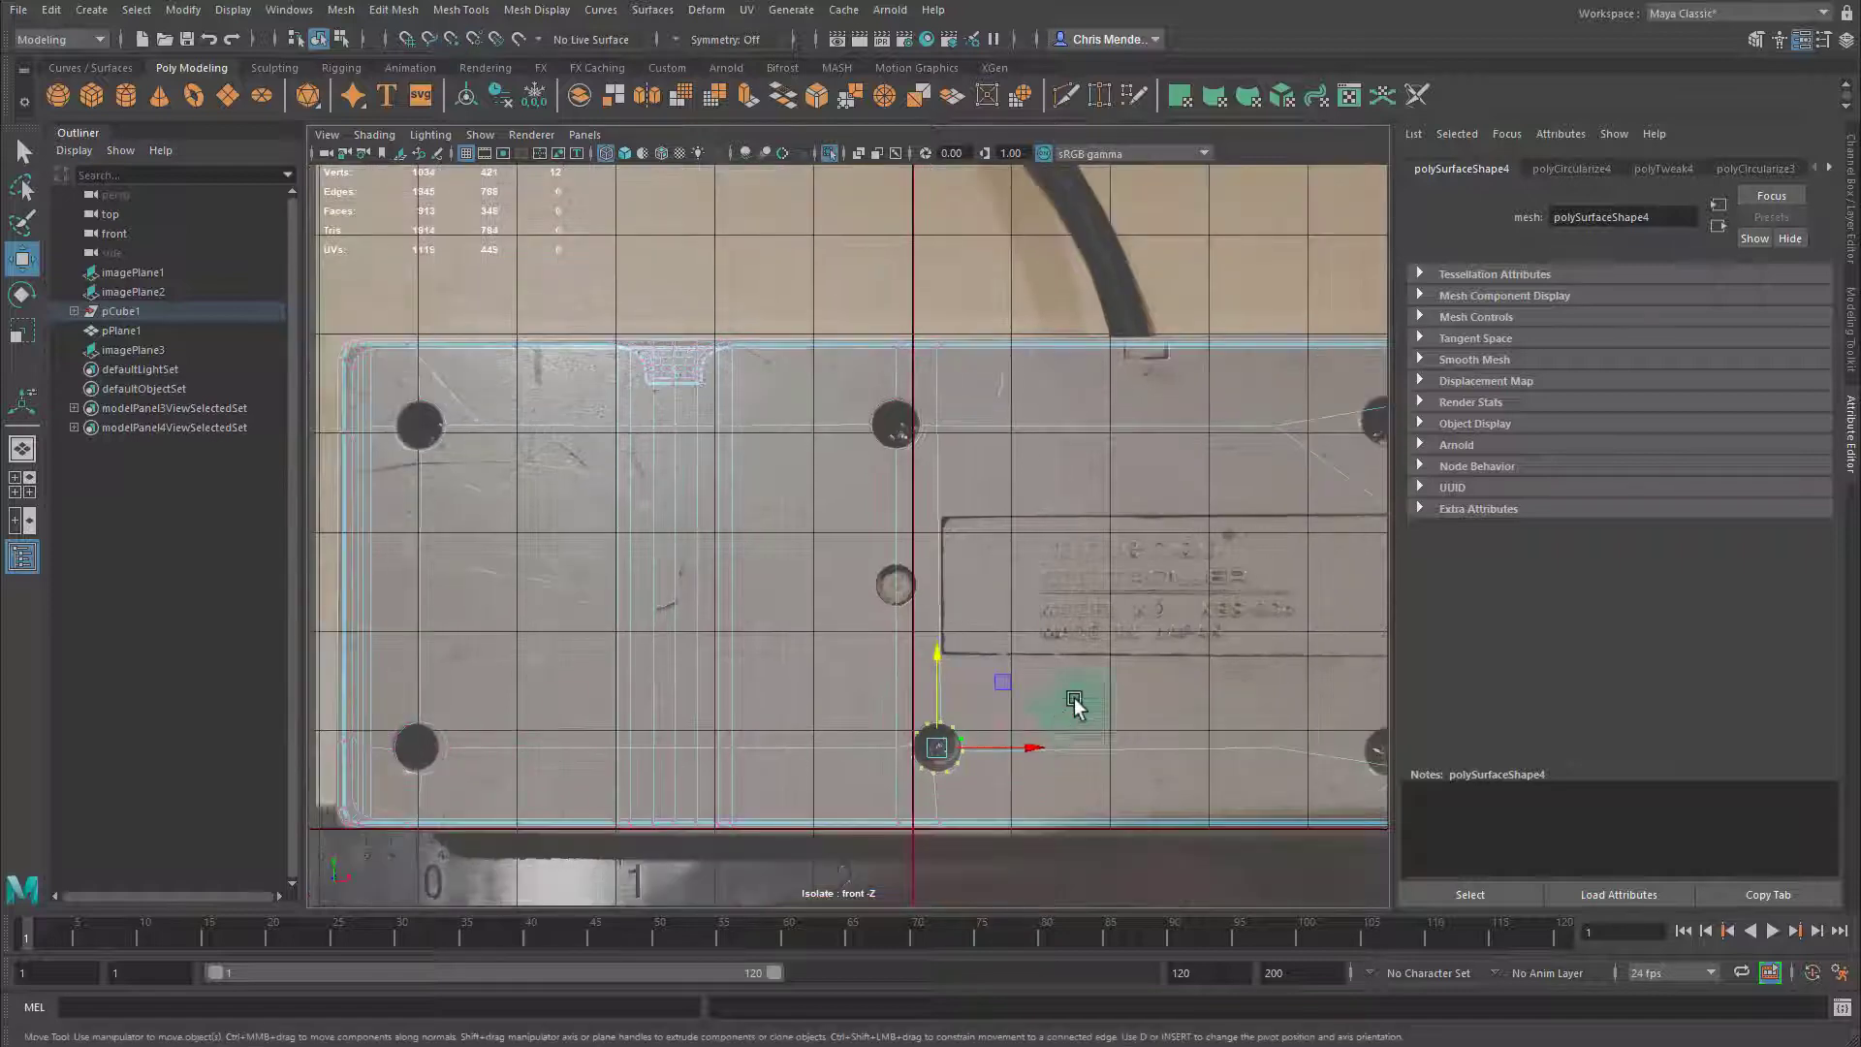
# Circularize the chamfer vertices at the lower-right screw hole with 2 added divisions and a radial offset of -0.16
pyautogui.keyDown('alt'); pyautogui.moveTo(1336, 770); pyautogui.dragTo(1067, 751, button='middle'); pyautogui.keyUp('alt')
pyautogui.moveTo(1138, 764); pyautogui.dragTo(998, 644)
pyautogui.press('g')
pyautogui.moveTo(611, 861); pyautogui.dragTo(700, 861)
pyautogui.moveTo(545, 734); pyautogui.dragTo(502, 735)
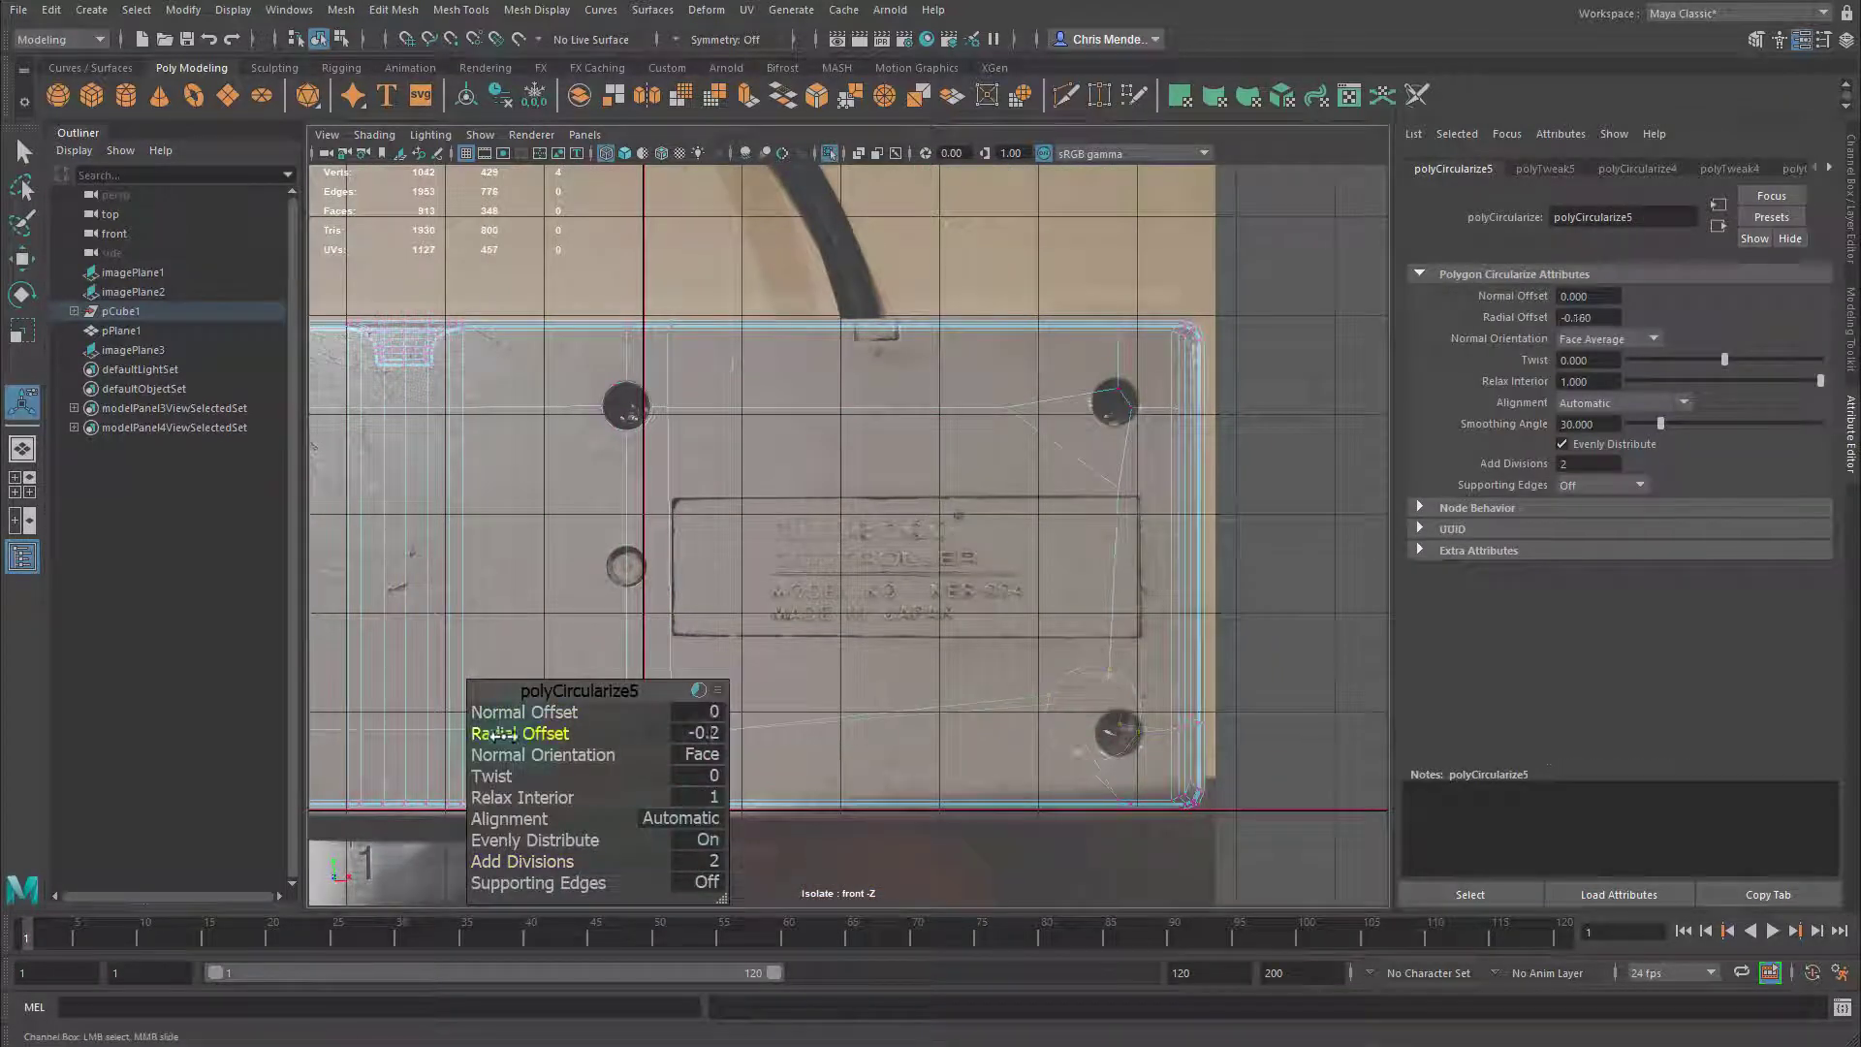
# Move and rotate the lower-right vertex ring onto the reference screw hole and straighten its connecting edges
pyautogui.press('w')
pyautogui.moveTo(1095, 718); pyautogui.dragTo(1118, 737)
pyautogui.press('e')
pyautogui.moveTo(1164, 666); pyautogui.dragTo(1134, 651)
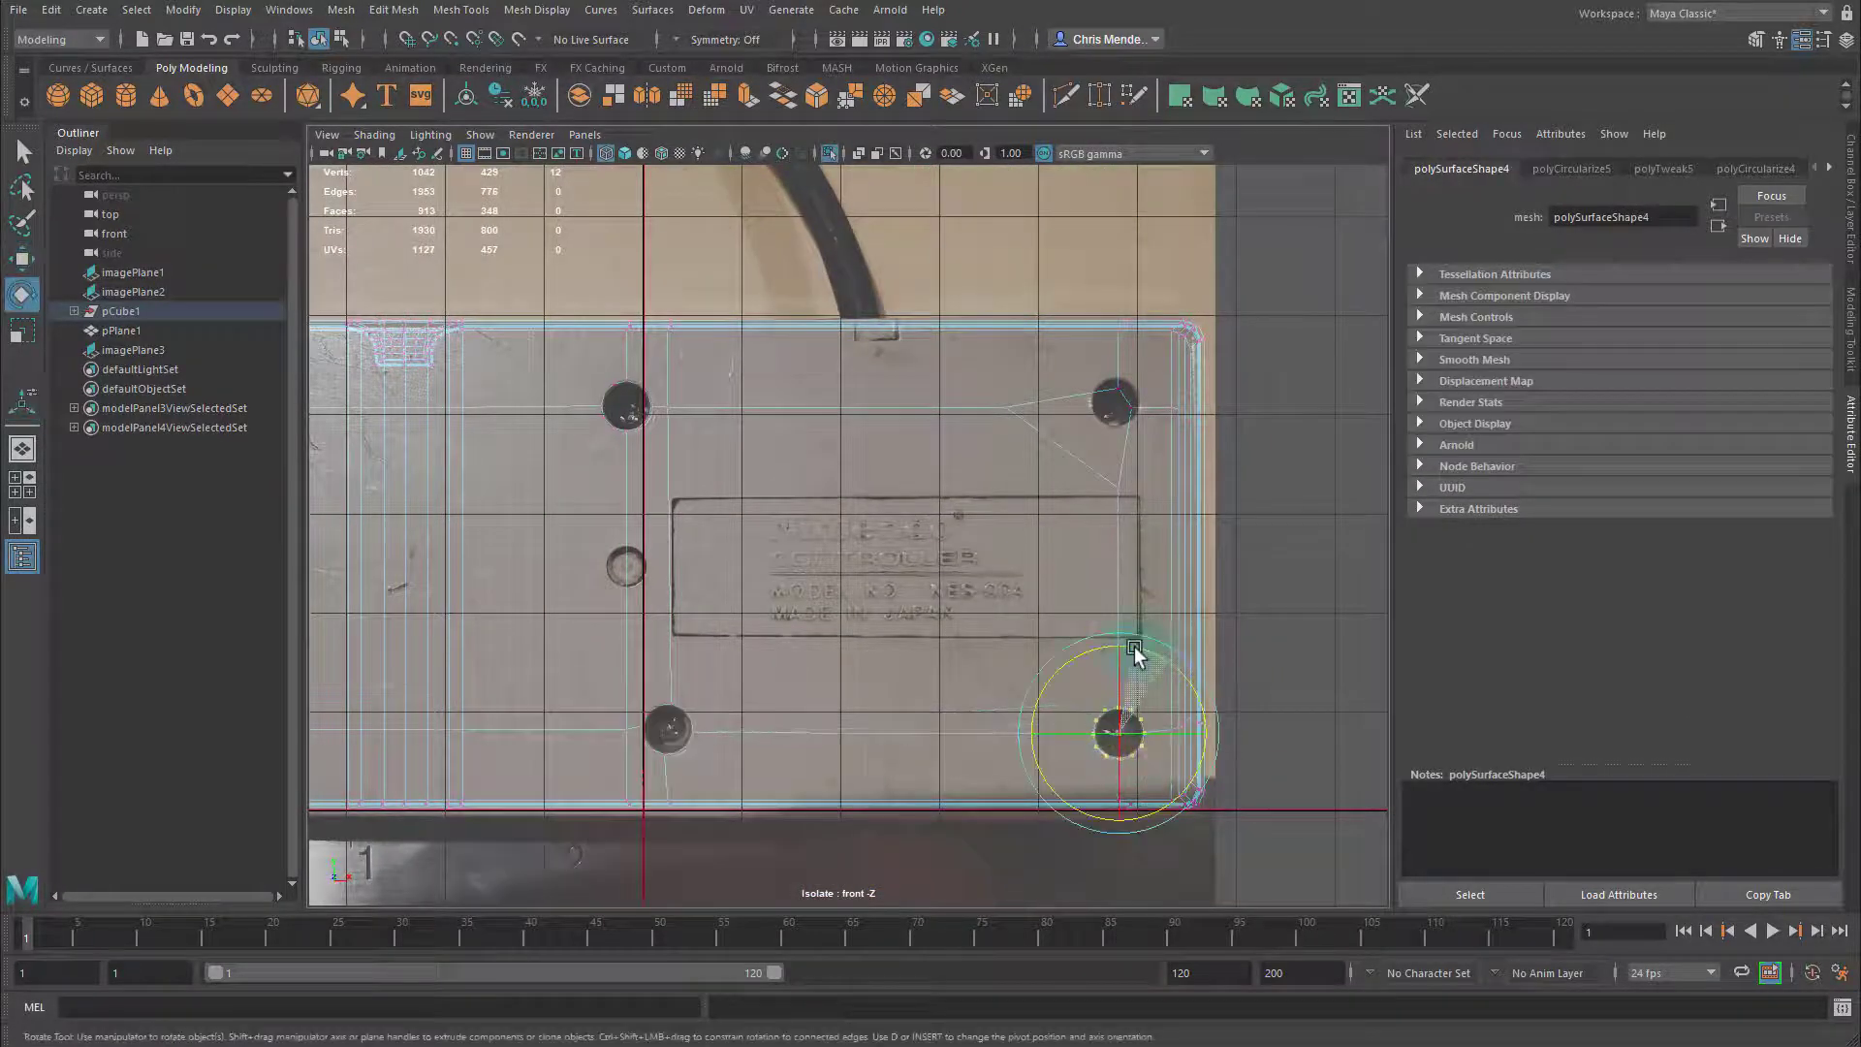
pyautogui.press('w')
pyautogui.click(1118, 640)
pyautogui.moveTo(747, 750); pyautogui.dragTo(695, 733, button='middle')
pyautogui.click(1214, 734)
pyautogui.moveTo(1122, 424); pyautogui.dragTo(1118, 801, button='middle')
# Circularize the chamfer vertices at the upper-right screw hole with 2 added divisions and a negative radial offset
pyautogui.moveTo(999, 376); pyautogui.dragTo(1138, 504)
pyautogui.press('g')
pyautogui.moveTo(610, 862); pyautogui.dragTo(701, 862)
pyautogui.moveTo(543, 734); pyautogui.dragTo(509, 733)
# Rotate and move the upper-right vertex ring onto the reference screw hole, aligning it with the upper-middle and lower-right rings
pyautogui.press('e')
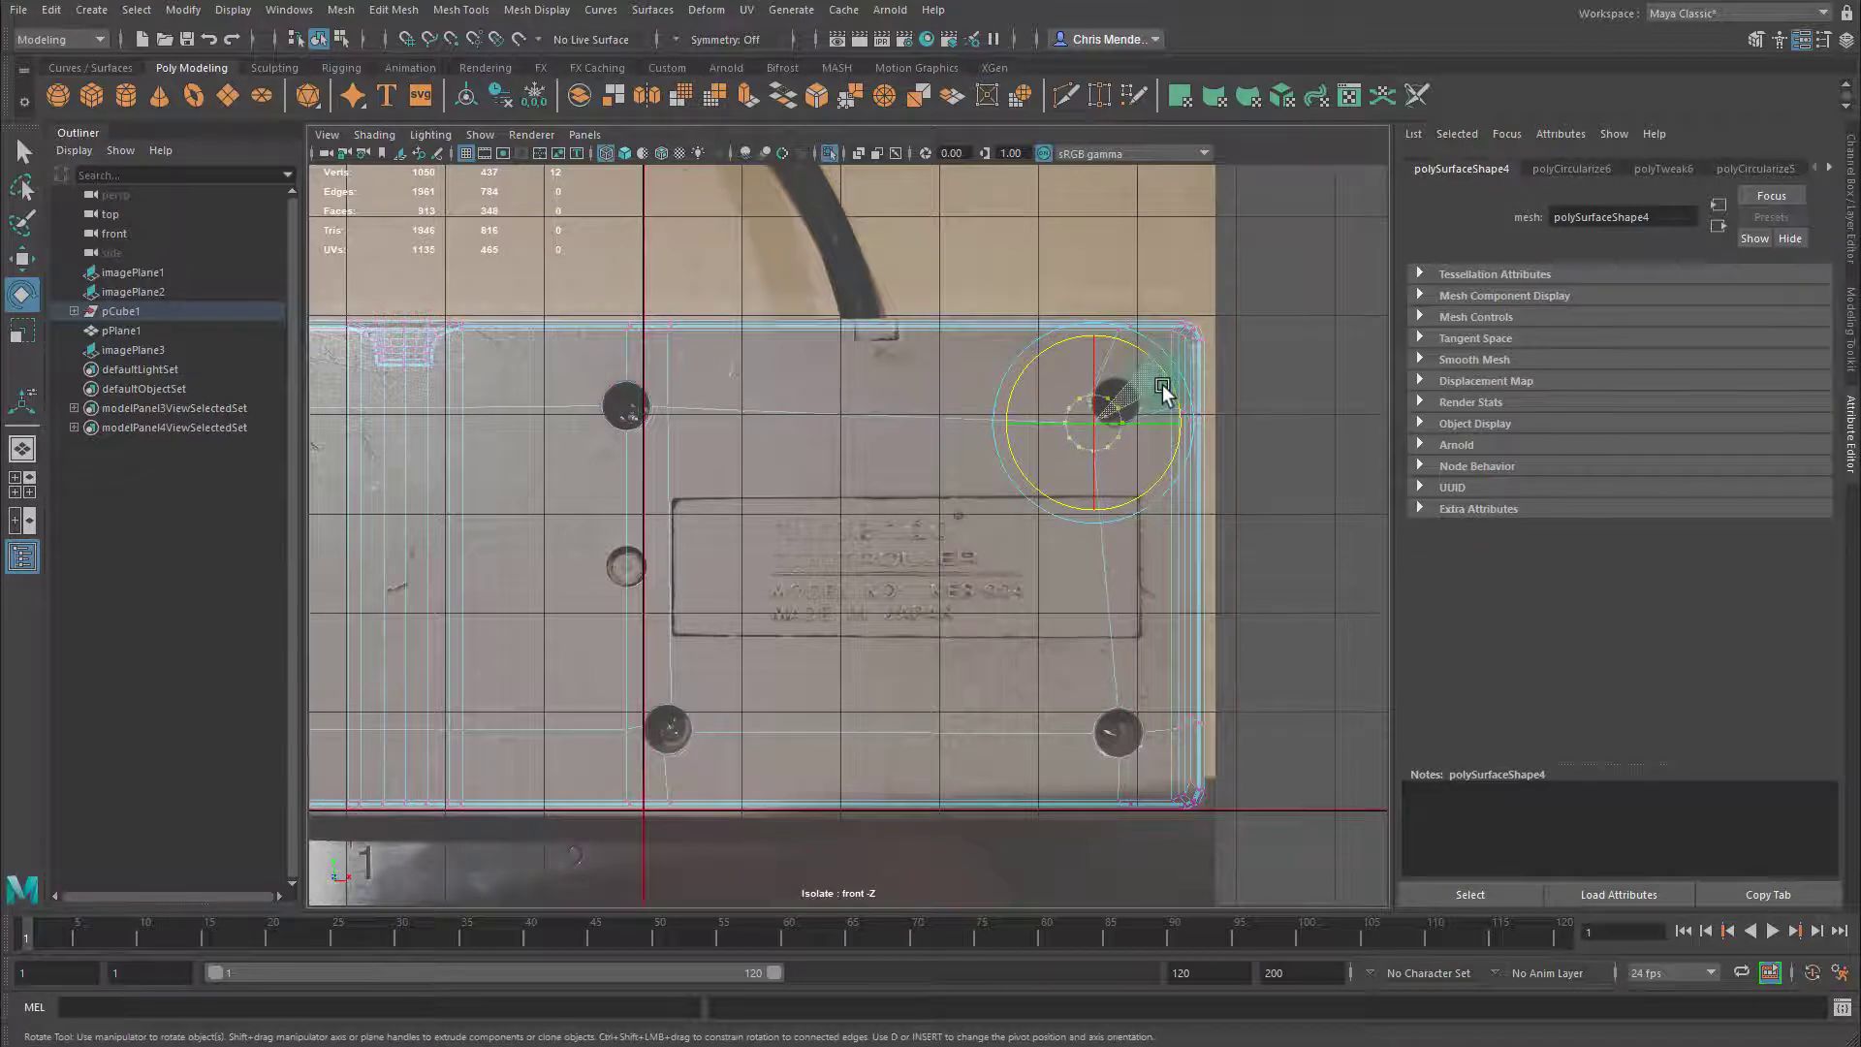
pyautogui.press('w')
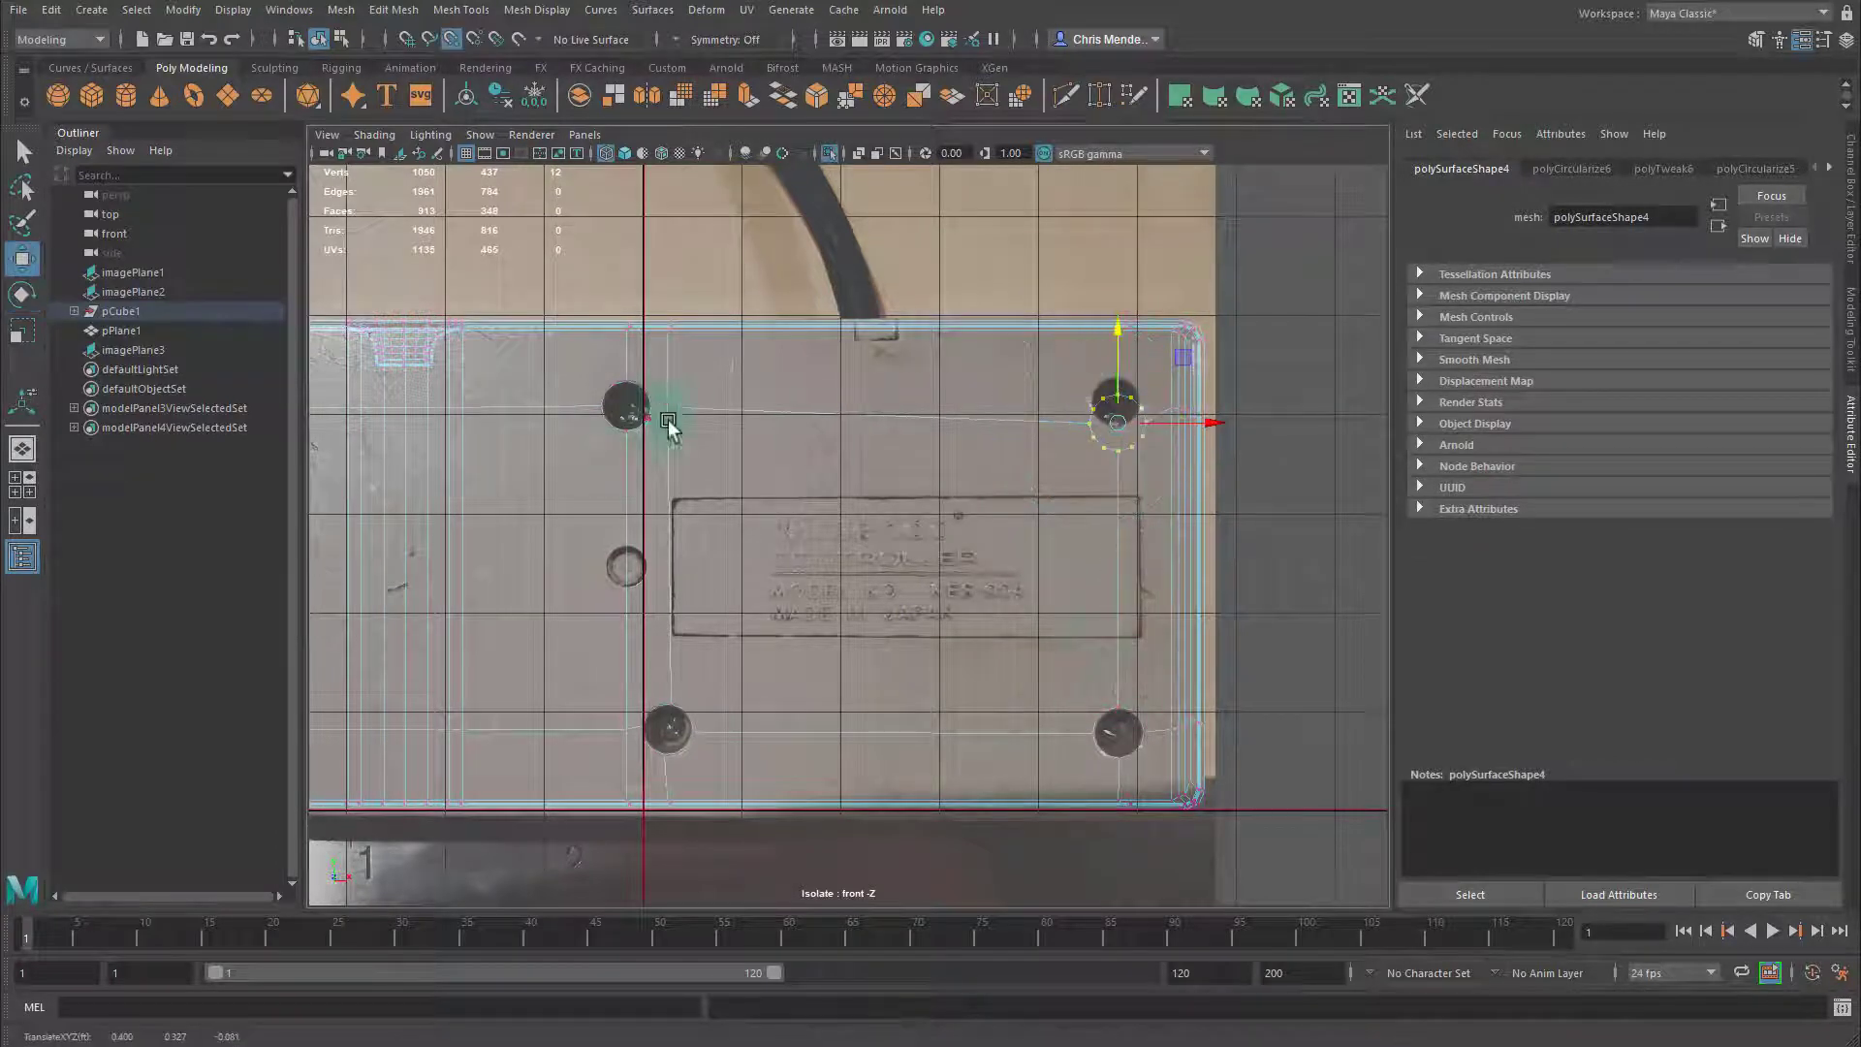
pyautogui.press('r')
pyautogui.press('w')
pyautogui.moveTo(1184, 343); pyautogui.dragTo(696, 345)
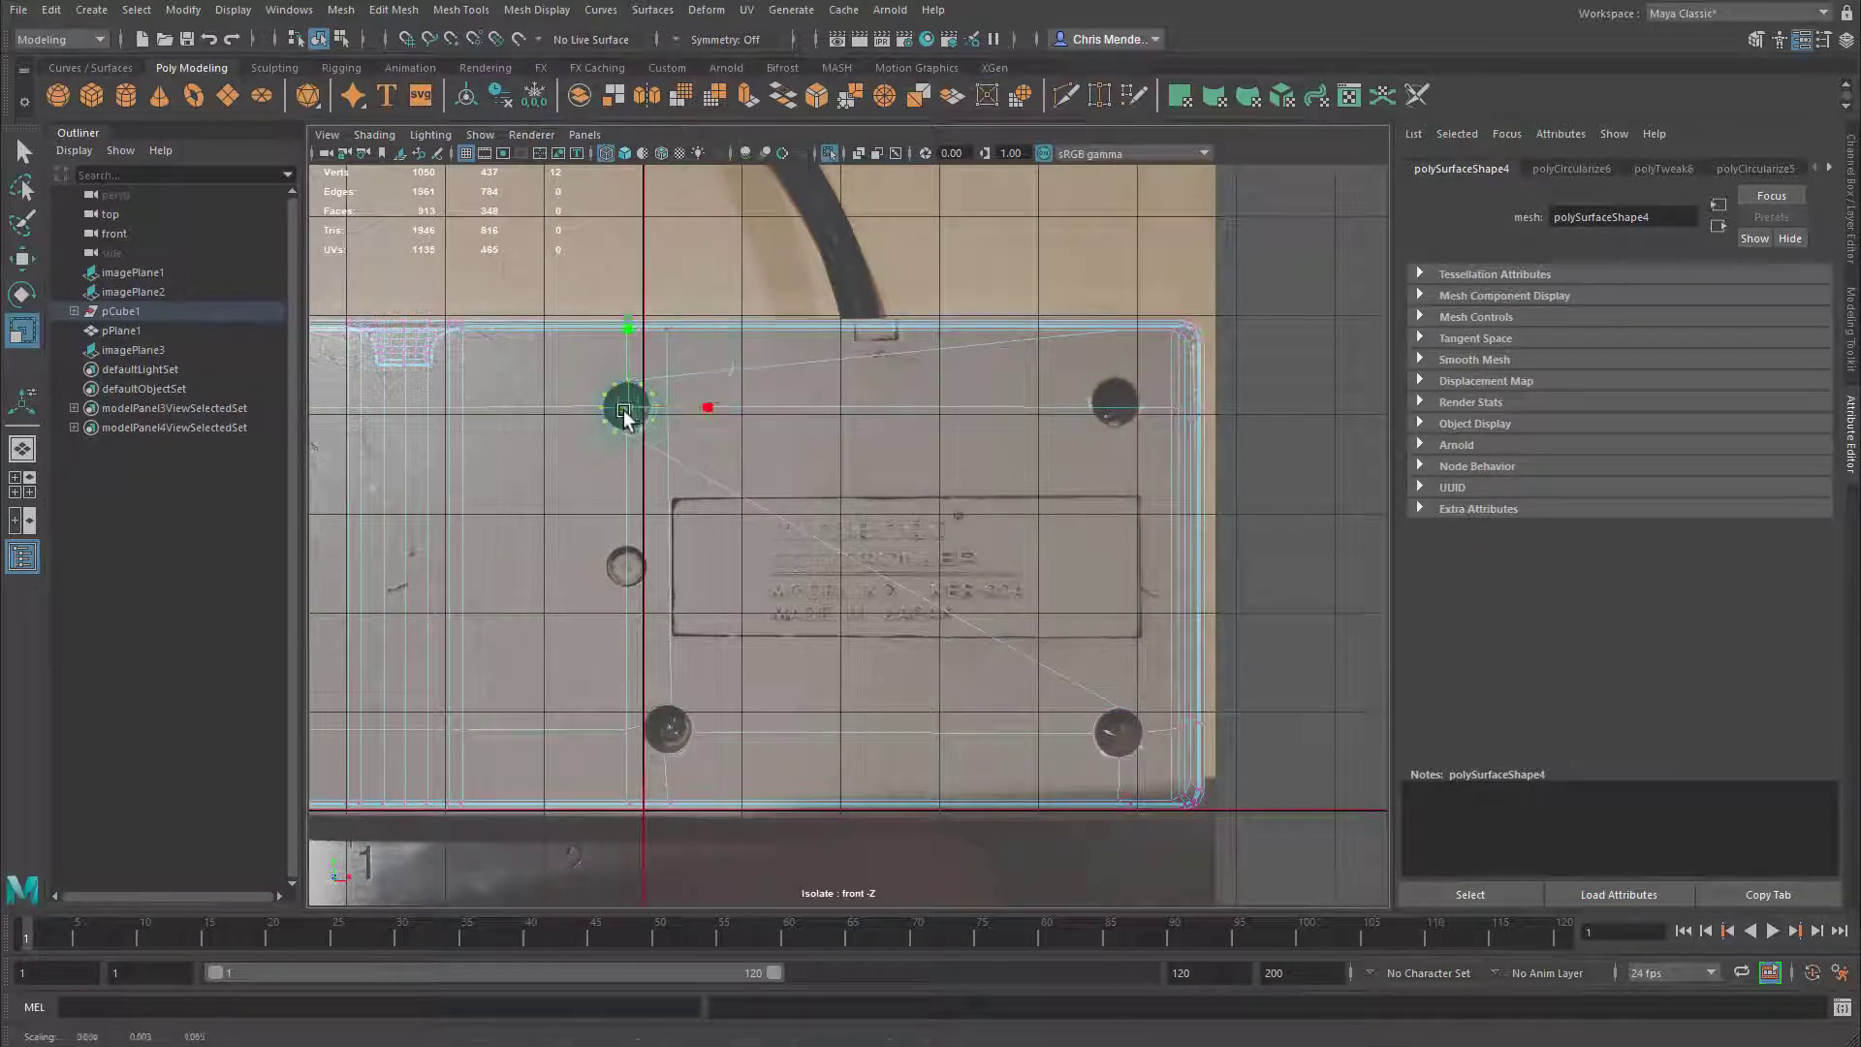
pyautogui.moveTo(628, 407); pyautogui.dragTo(1118, 408)
pyautogui.moveTo(1116, 315); pyautogui.dragTo(649, 408)
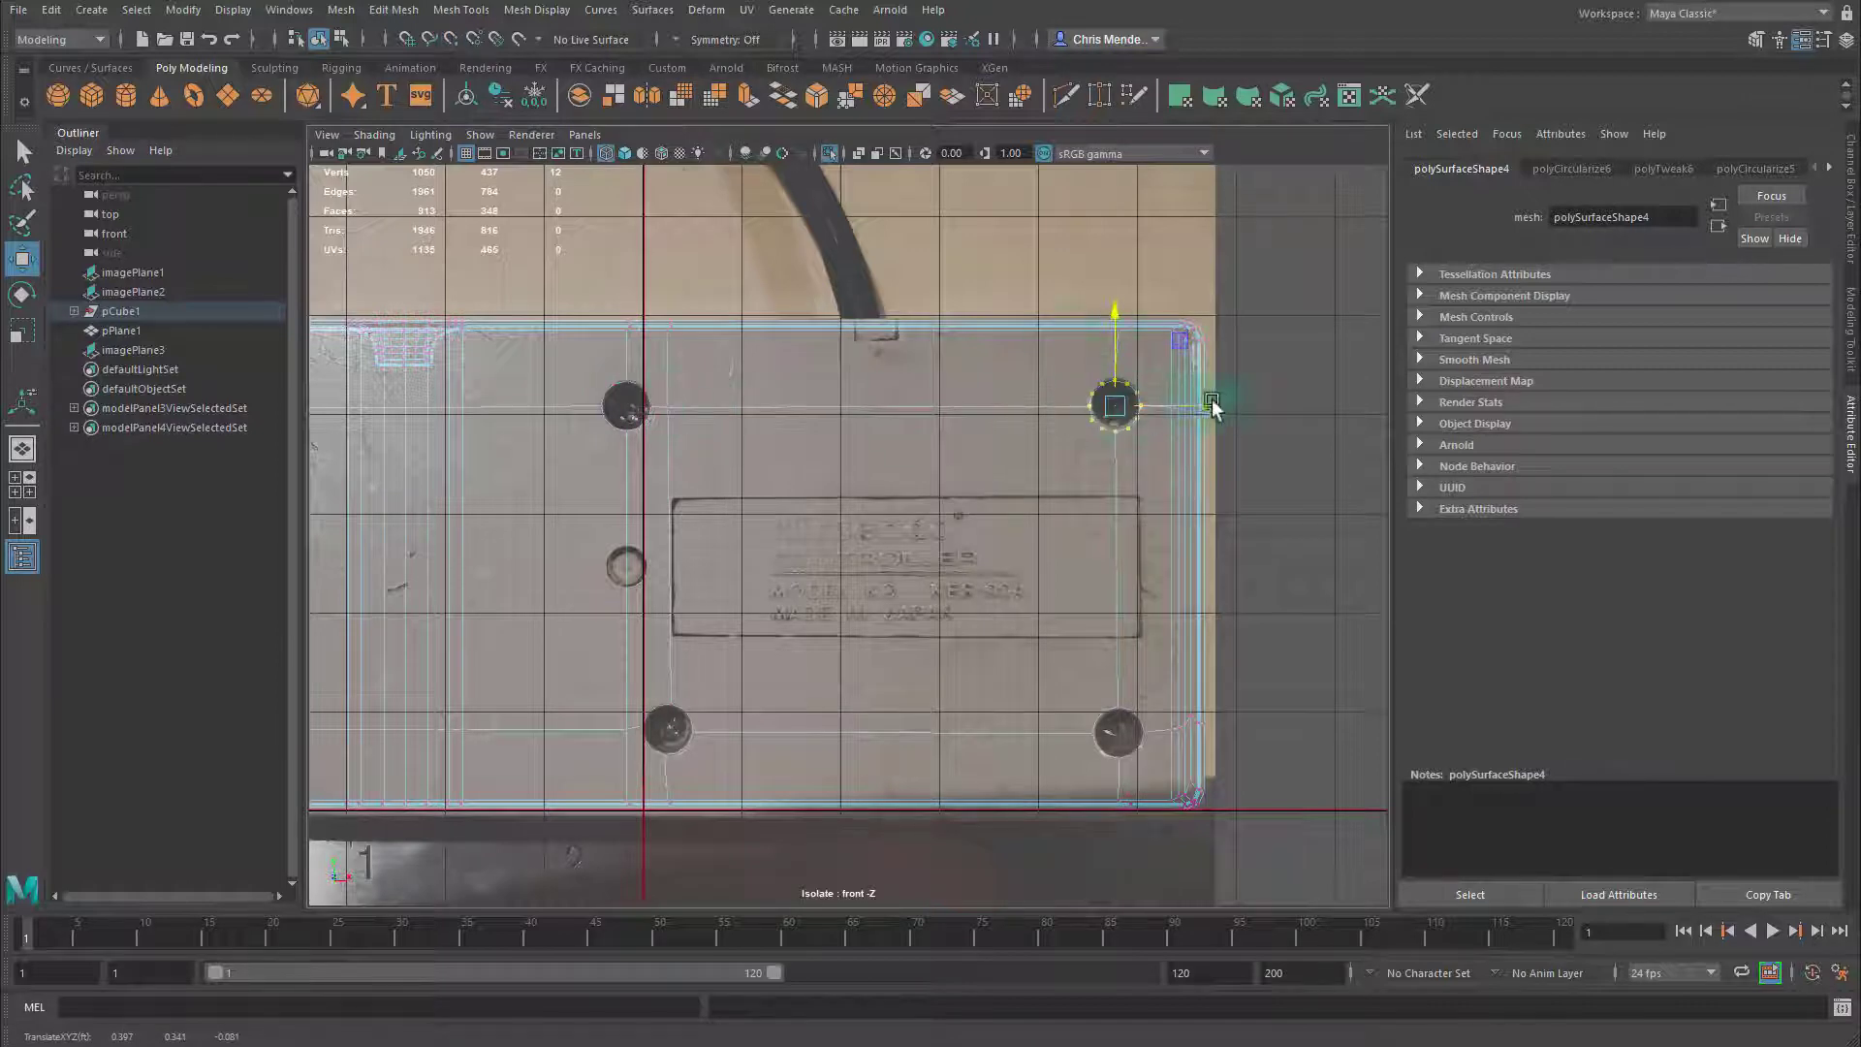
pyautogui.moveTo(1212, 407); pyautogui.dragTo(1114, 708)
# Slice a straight horizontal cut across the whole case at the height of the small centre hole with Multi-Cut
pyautogui.scroll(-5, 587, 551)
pyautogui.scroll(1, 1009, 466)
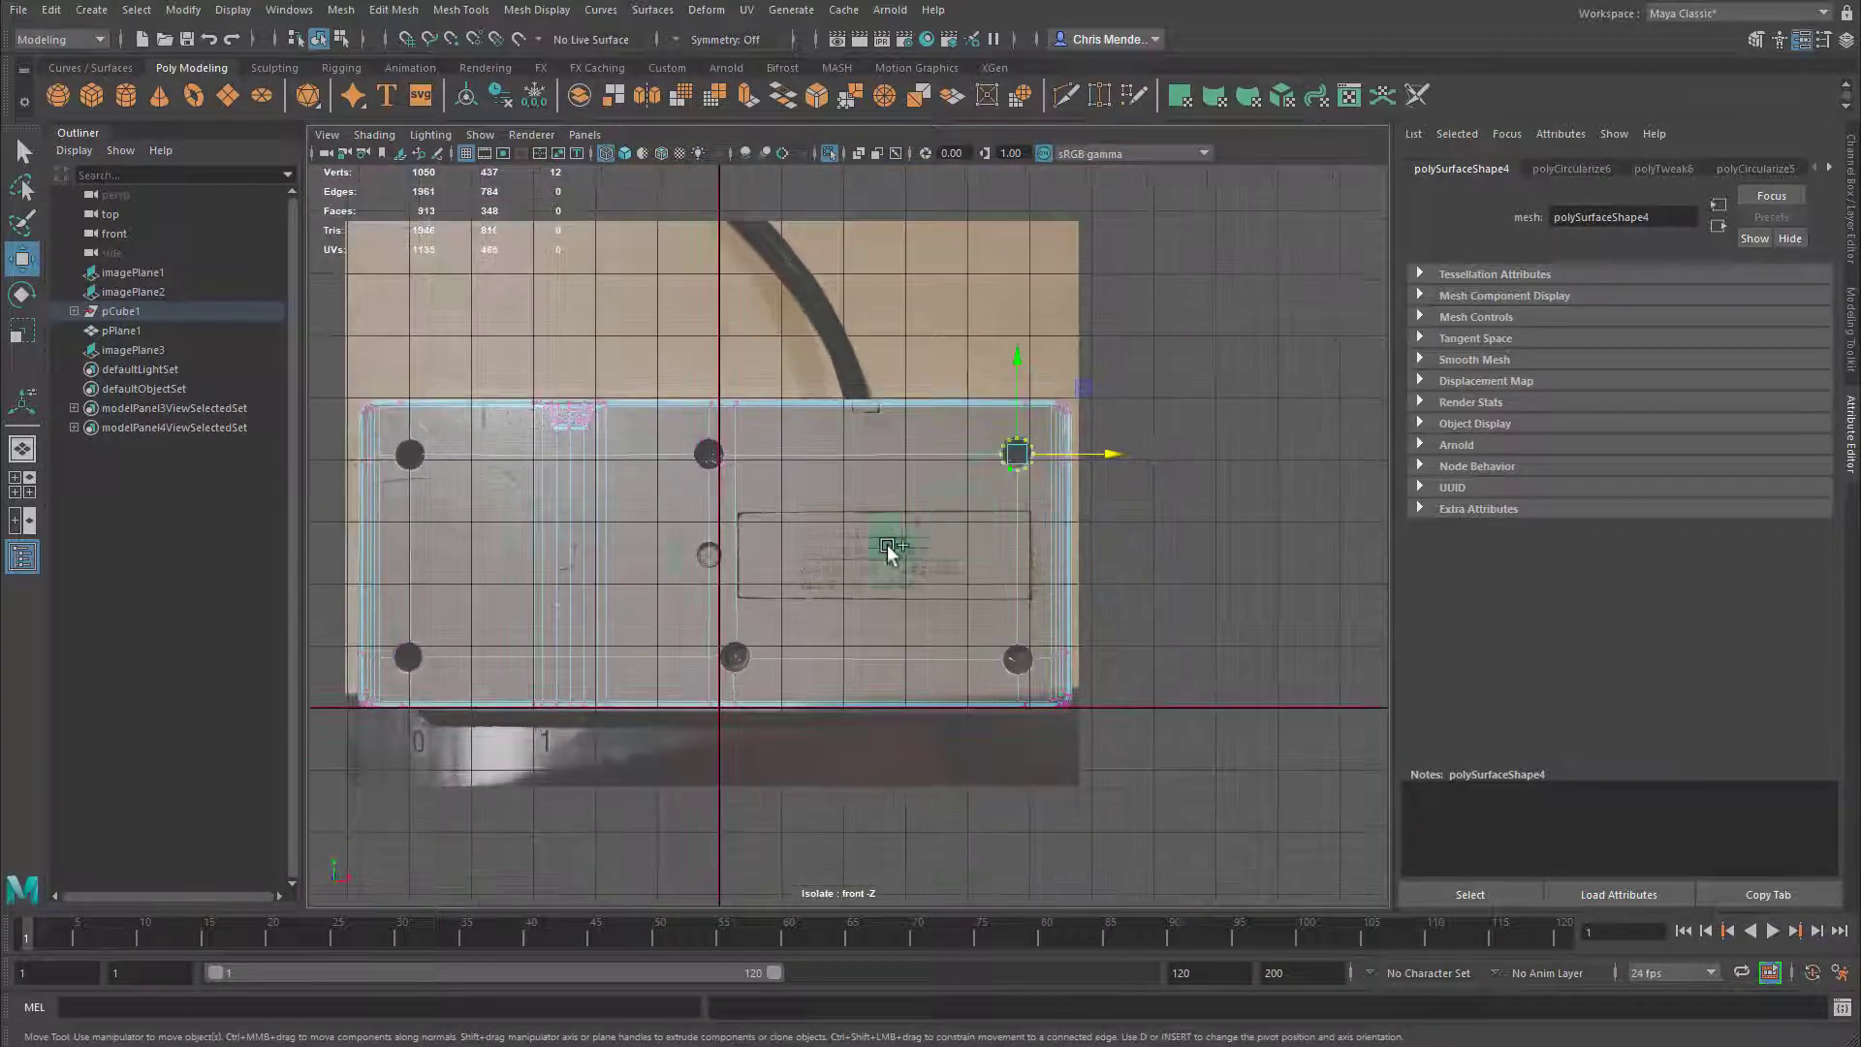
pyautogui.hotkey('ctrl', 'shift', 'x')
pyautogui.keyDown('alt'); pyautogui.moveTo(974, 582); pyautogui.dragTo(1115, 557, button='middle'); pyautogui.keyUp('alt')
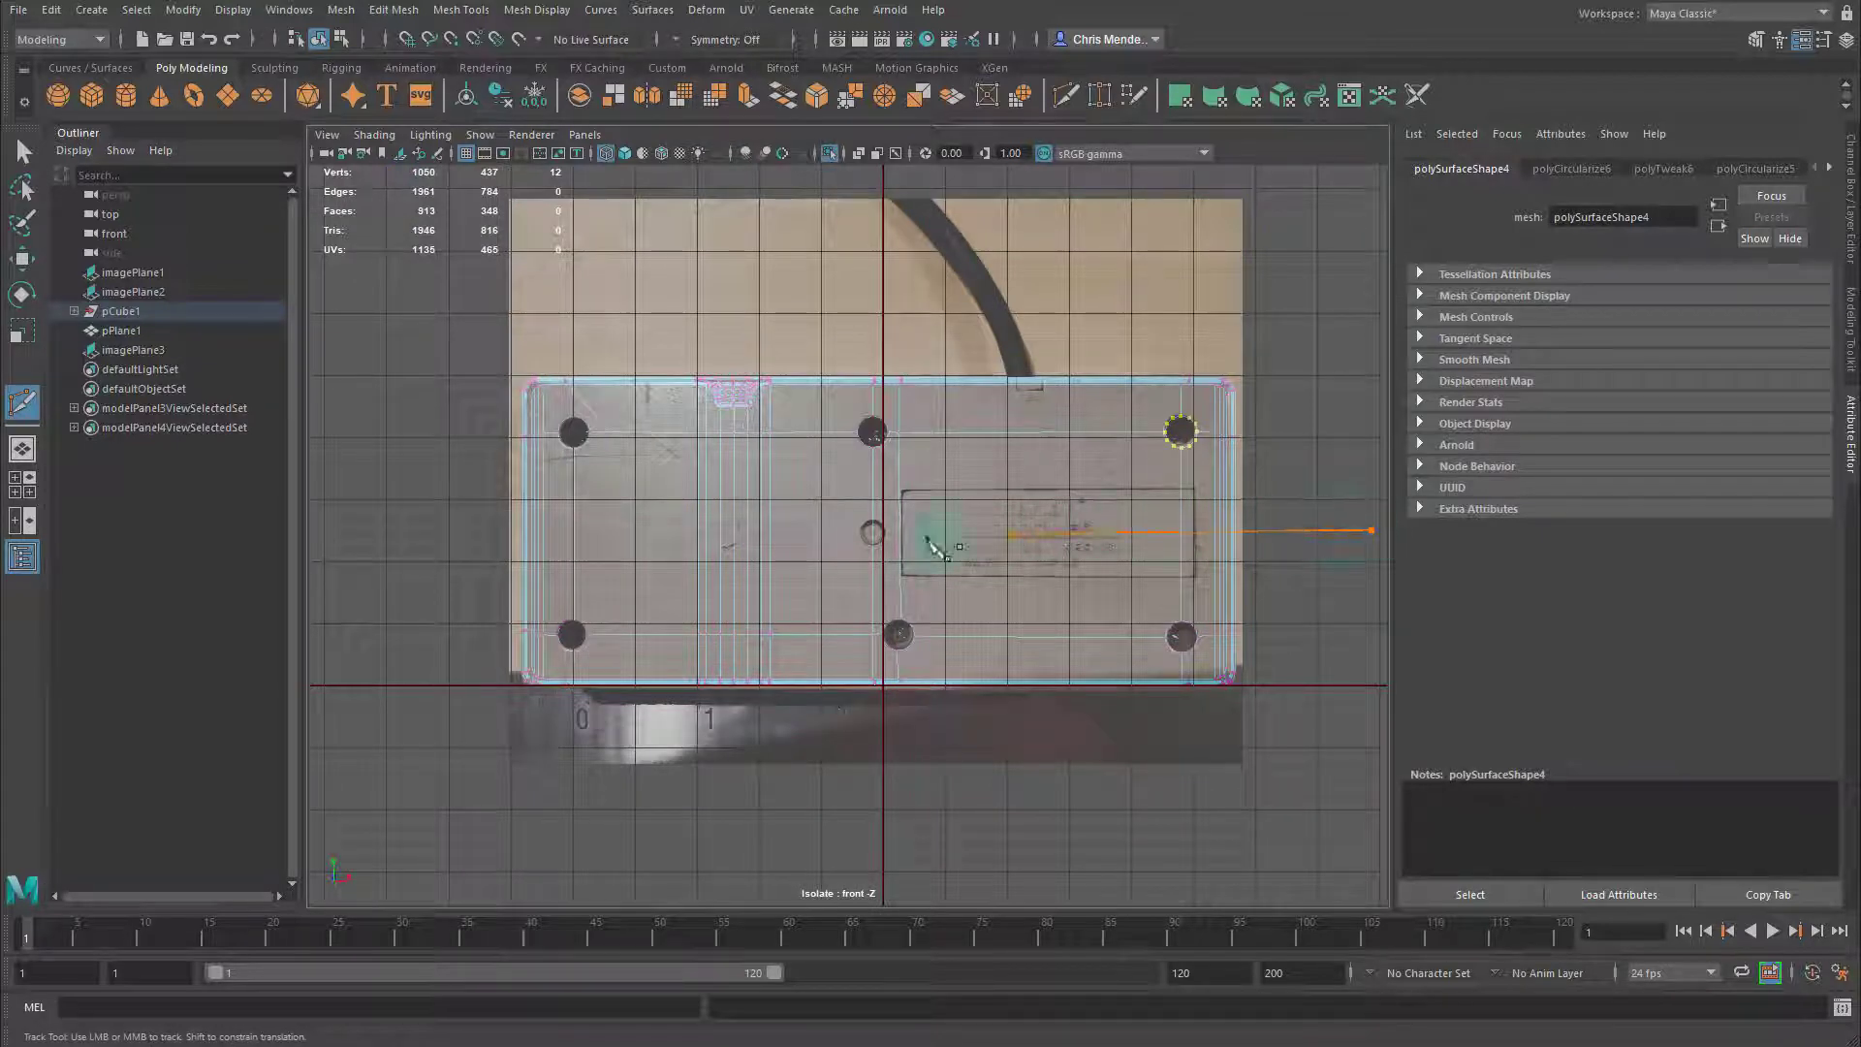
pyautogui.keyDown('shift'); pyautogui.click(352, 533); pyautogui.keyUp('shift')
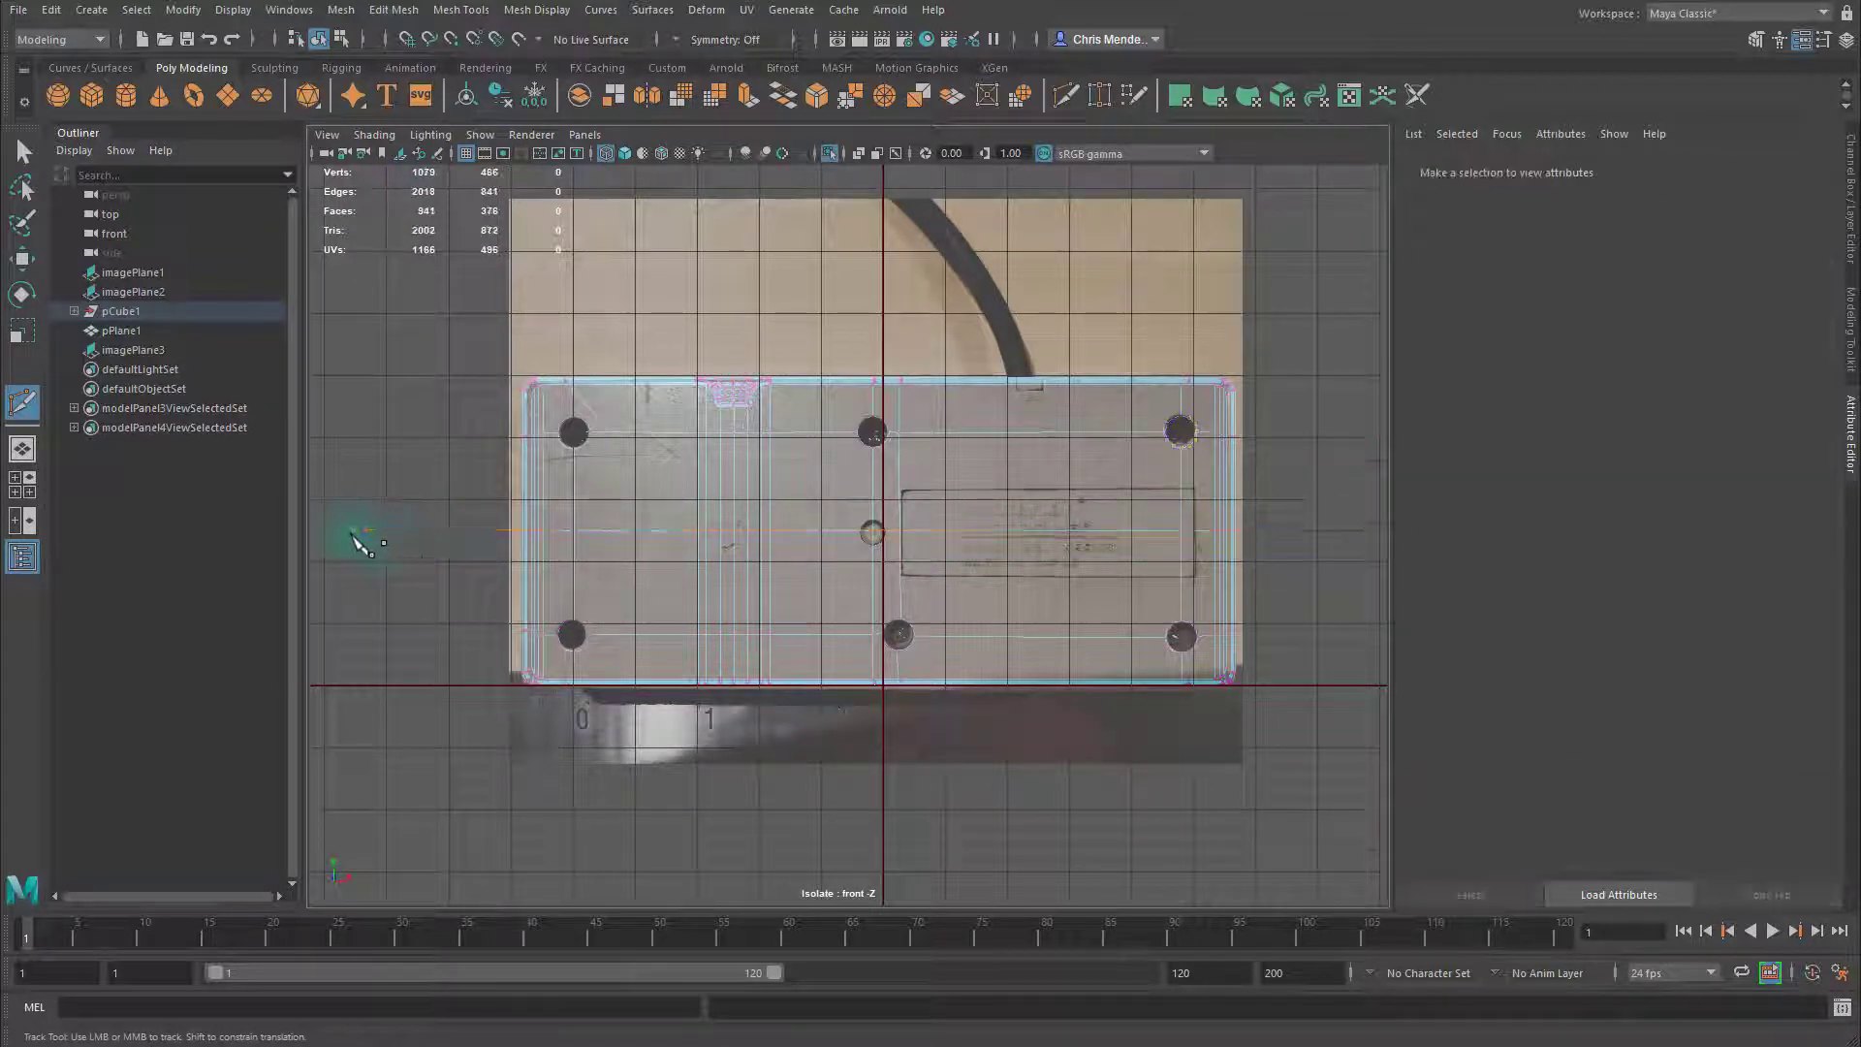
pyautogui.press('q')
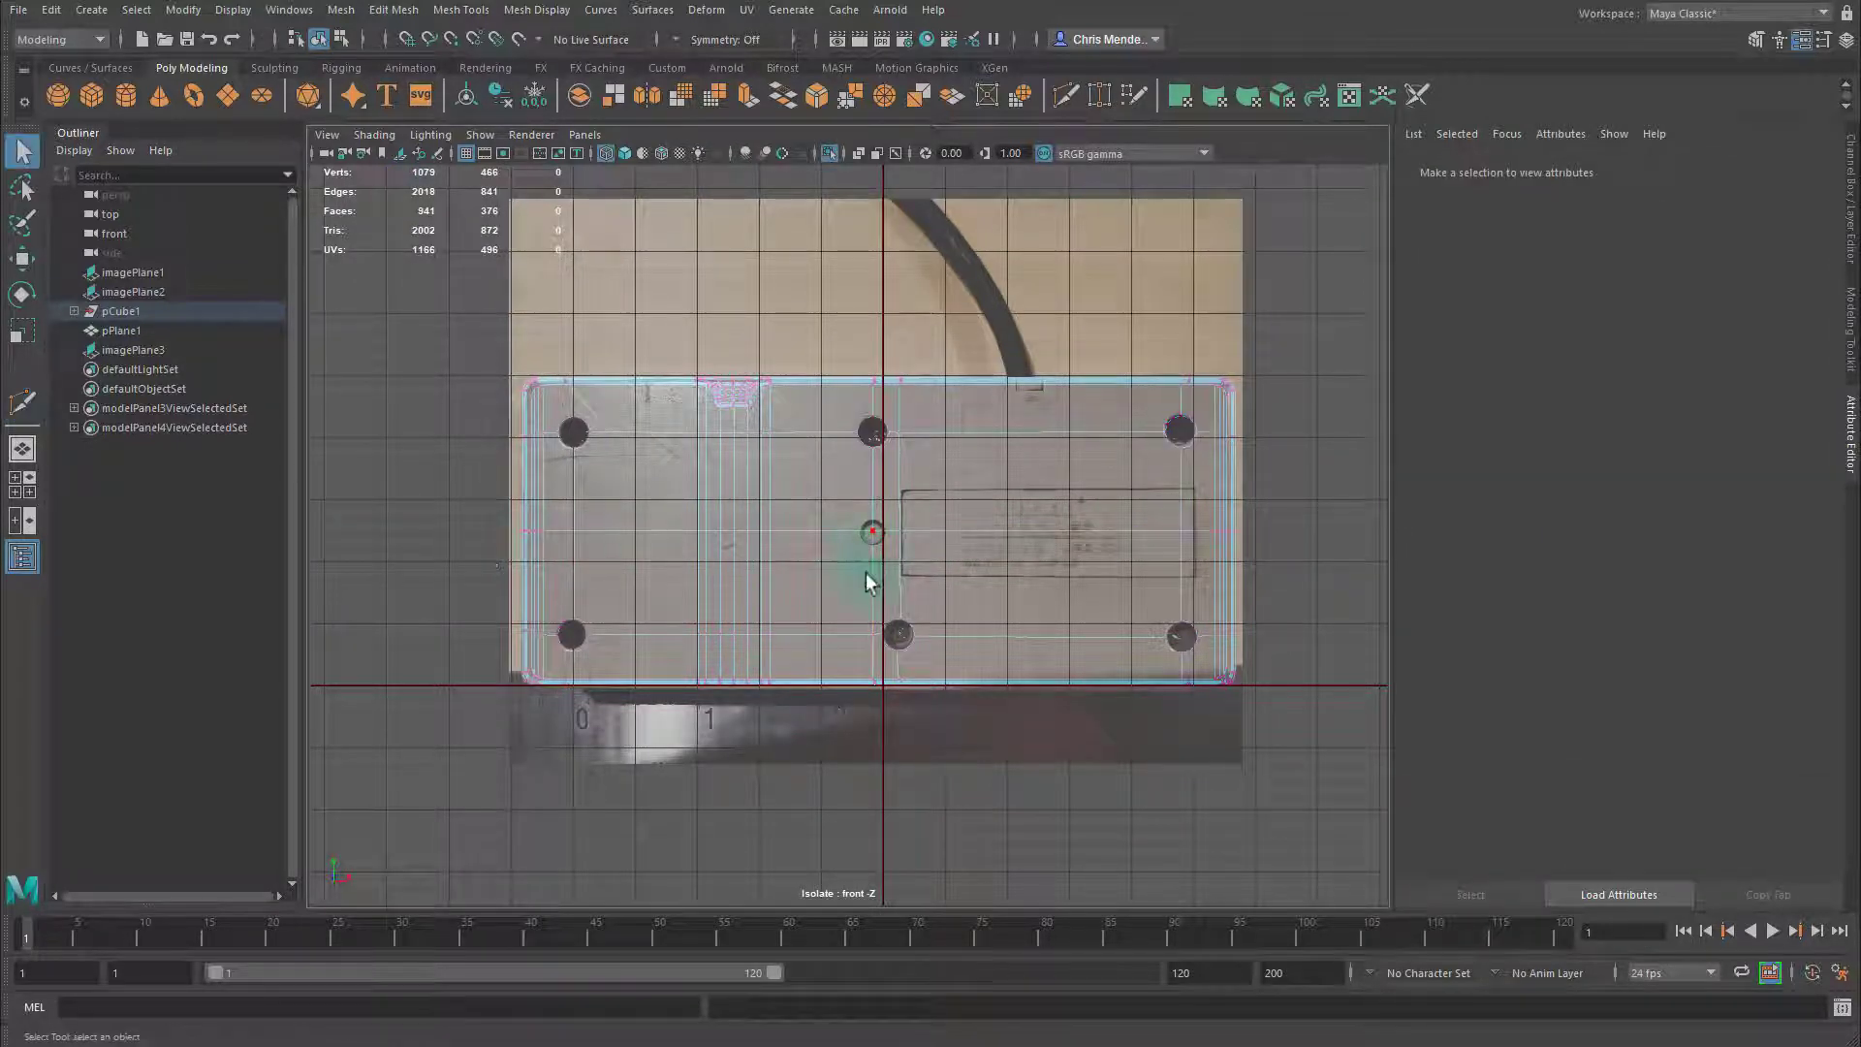
# Select the whole row of vertices along the new horizontal cut and move it vertically onto the small hole's centre
pyautogui.click(812, 532)
pyautogui.moveTo(813, 532); pyautogui.dragTo(698, 526, button='right')
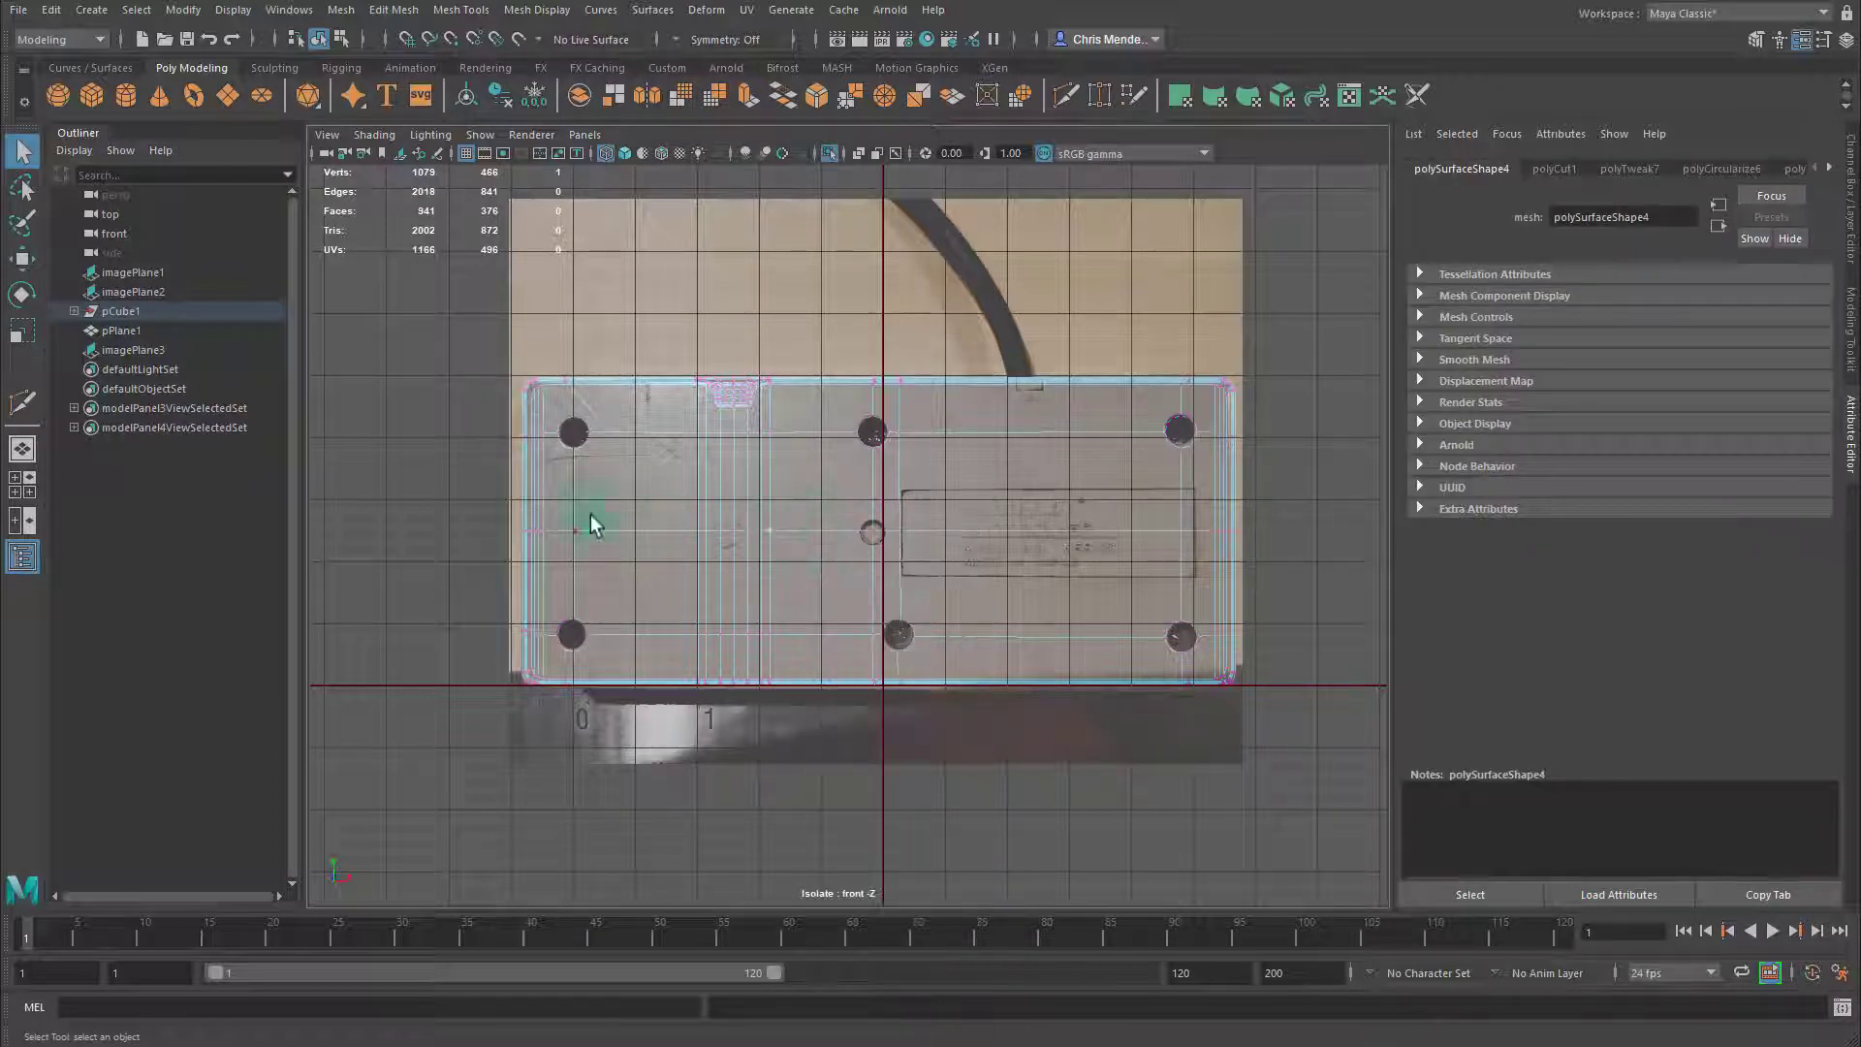
pyautogui.moveTo(840, 545); pyautogui.dragTo(1308, 558)
pyautogui.press('w')
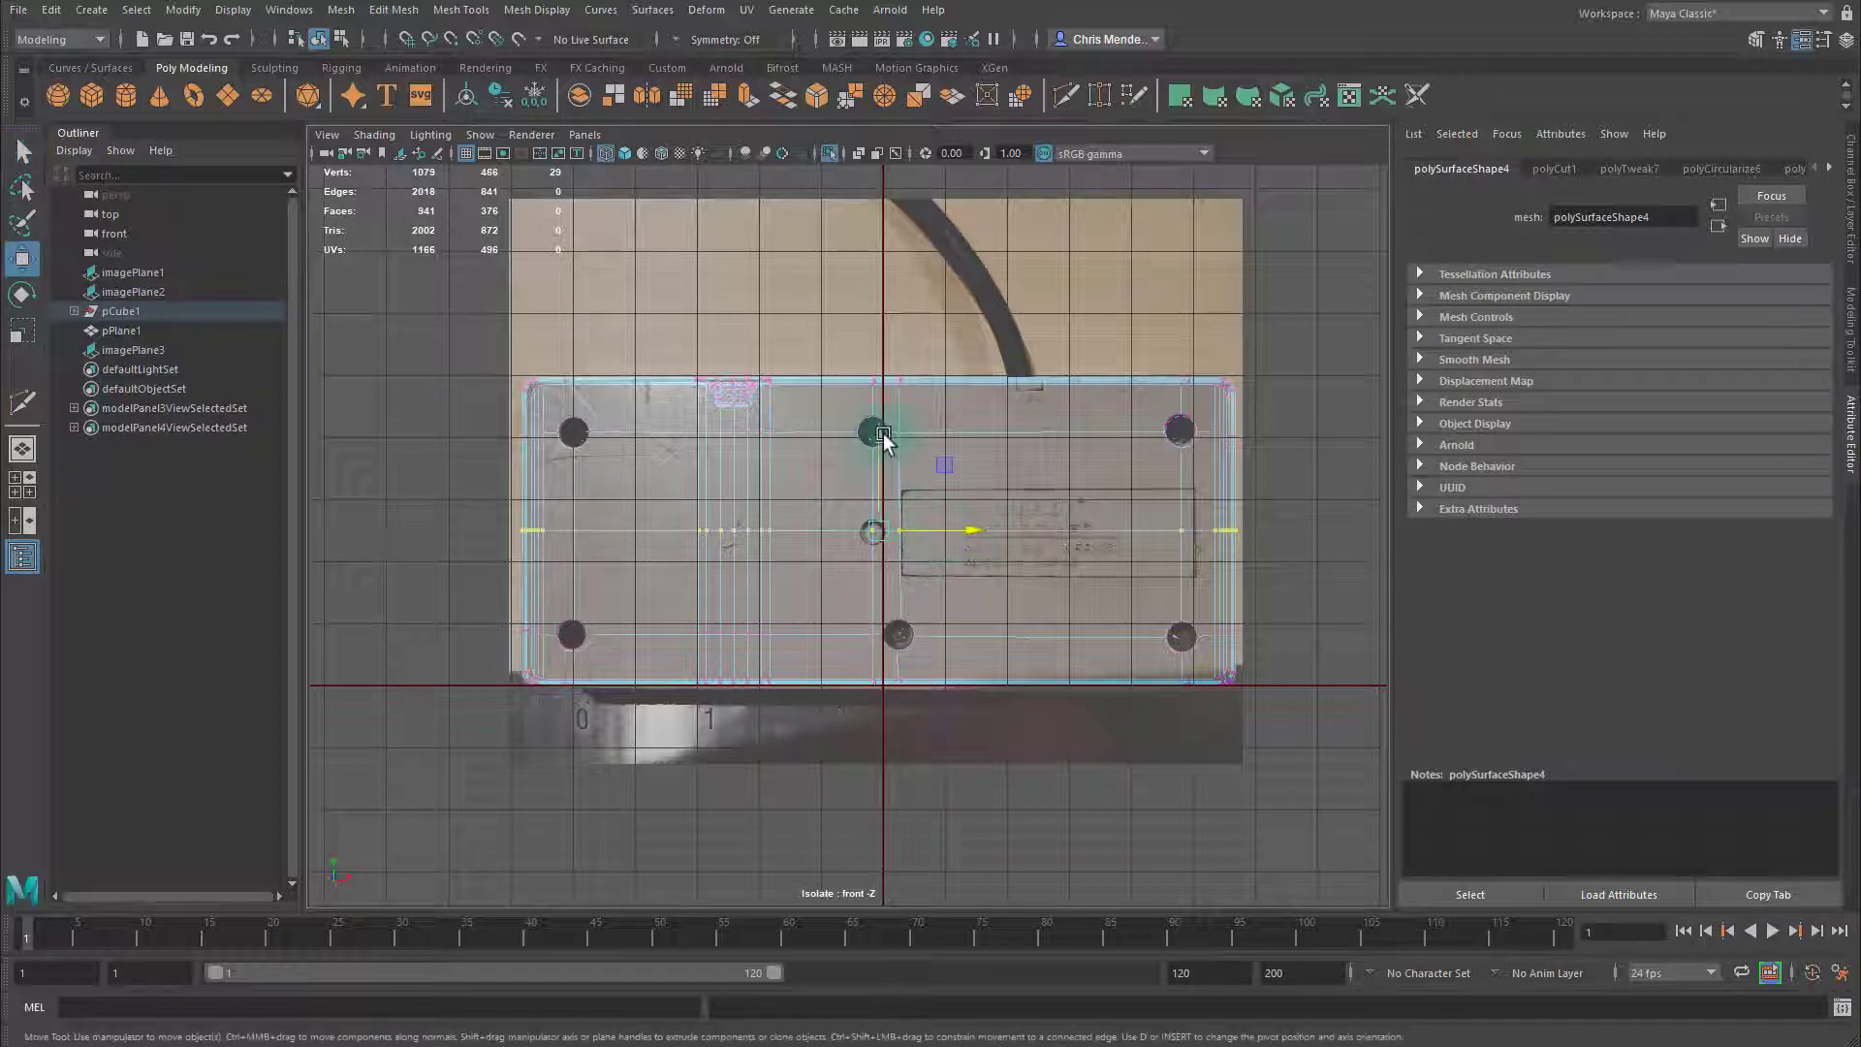
pyautogui.moveTo(884, 438)
pyautogui.mouseDown()
pyautogui.moveTo(874, 529)
pyautogui.moveTo(885, 446)
pyautogui.mouseUp()
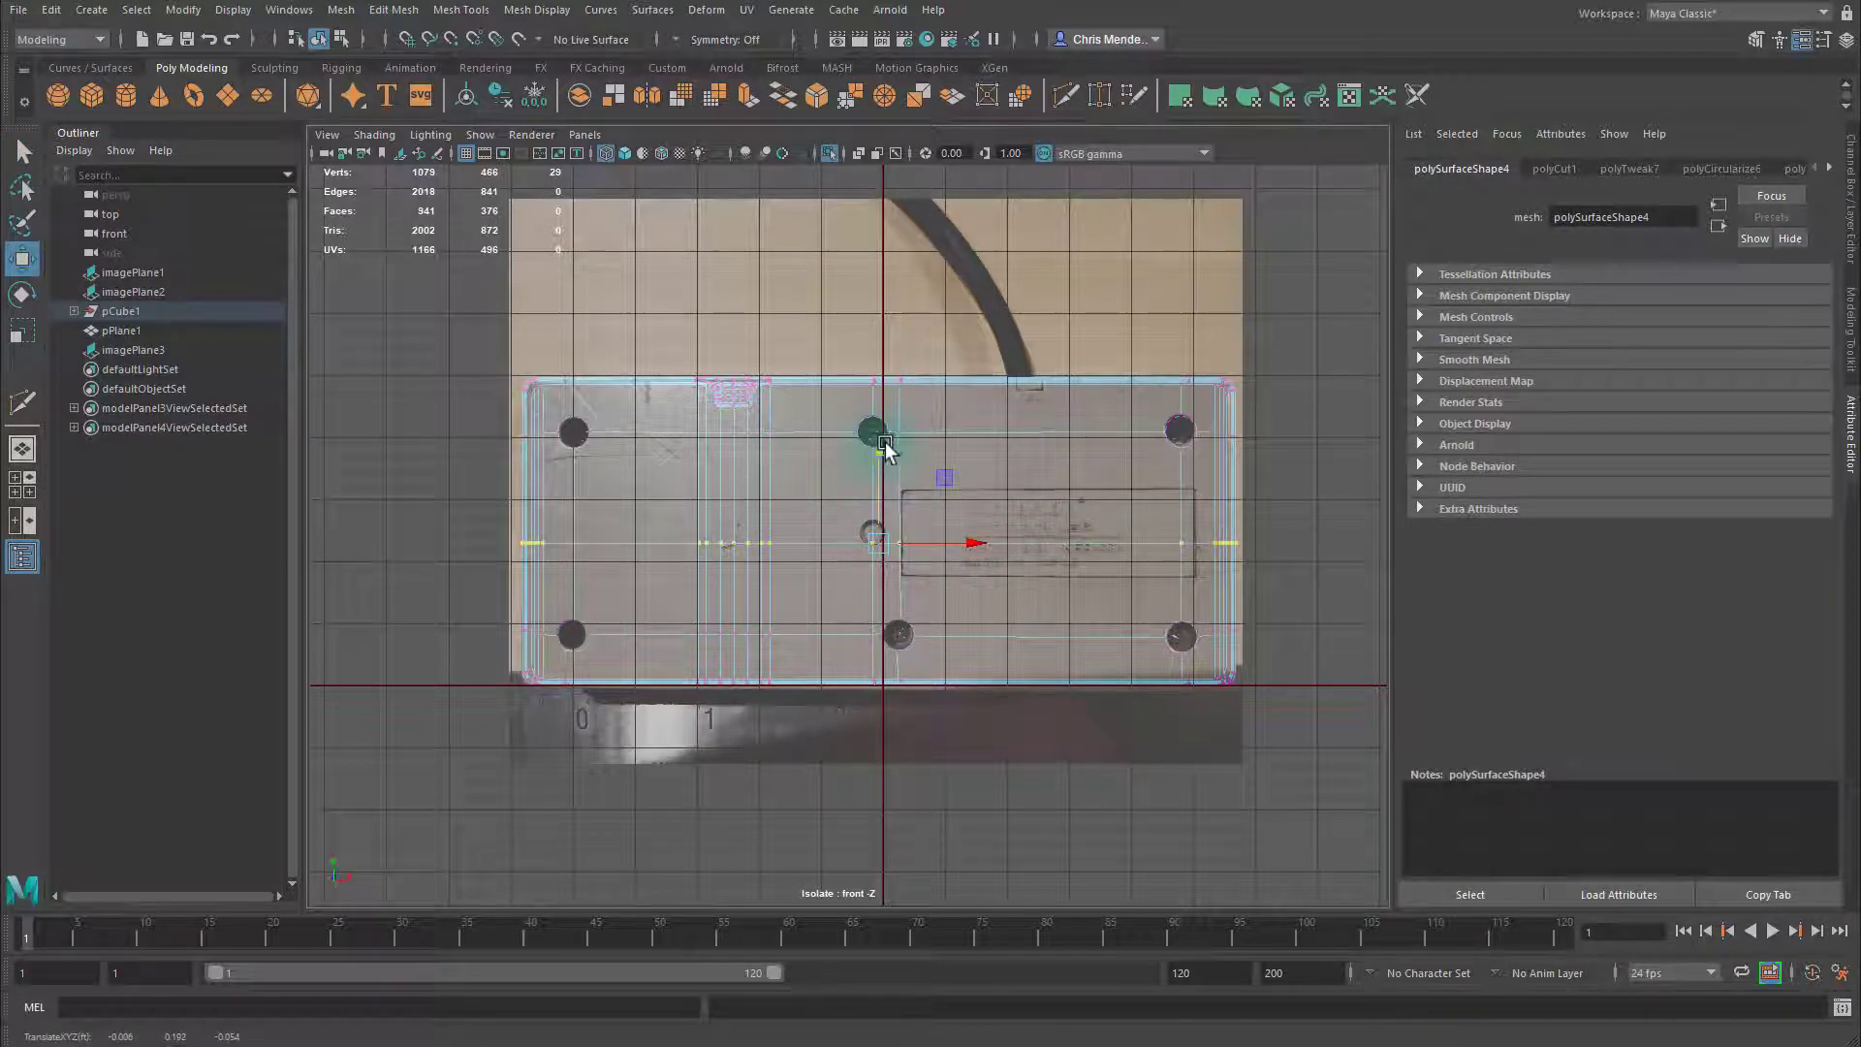
pyautogui.press('r')
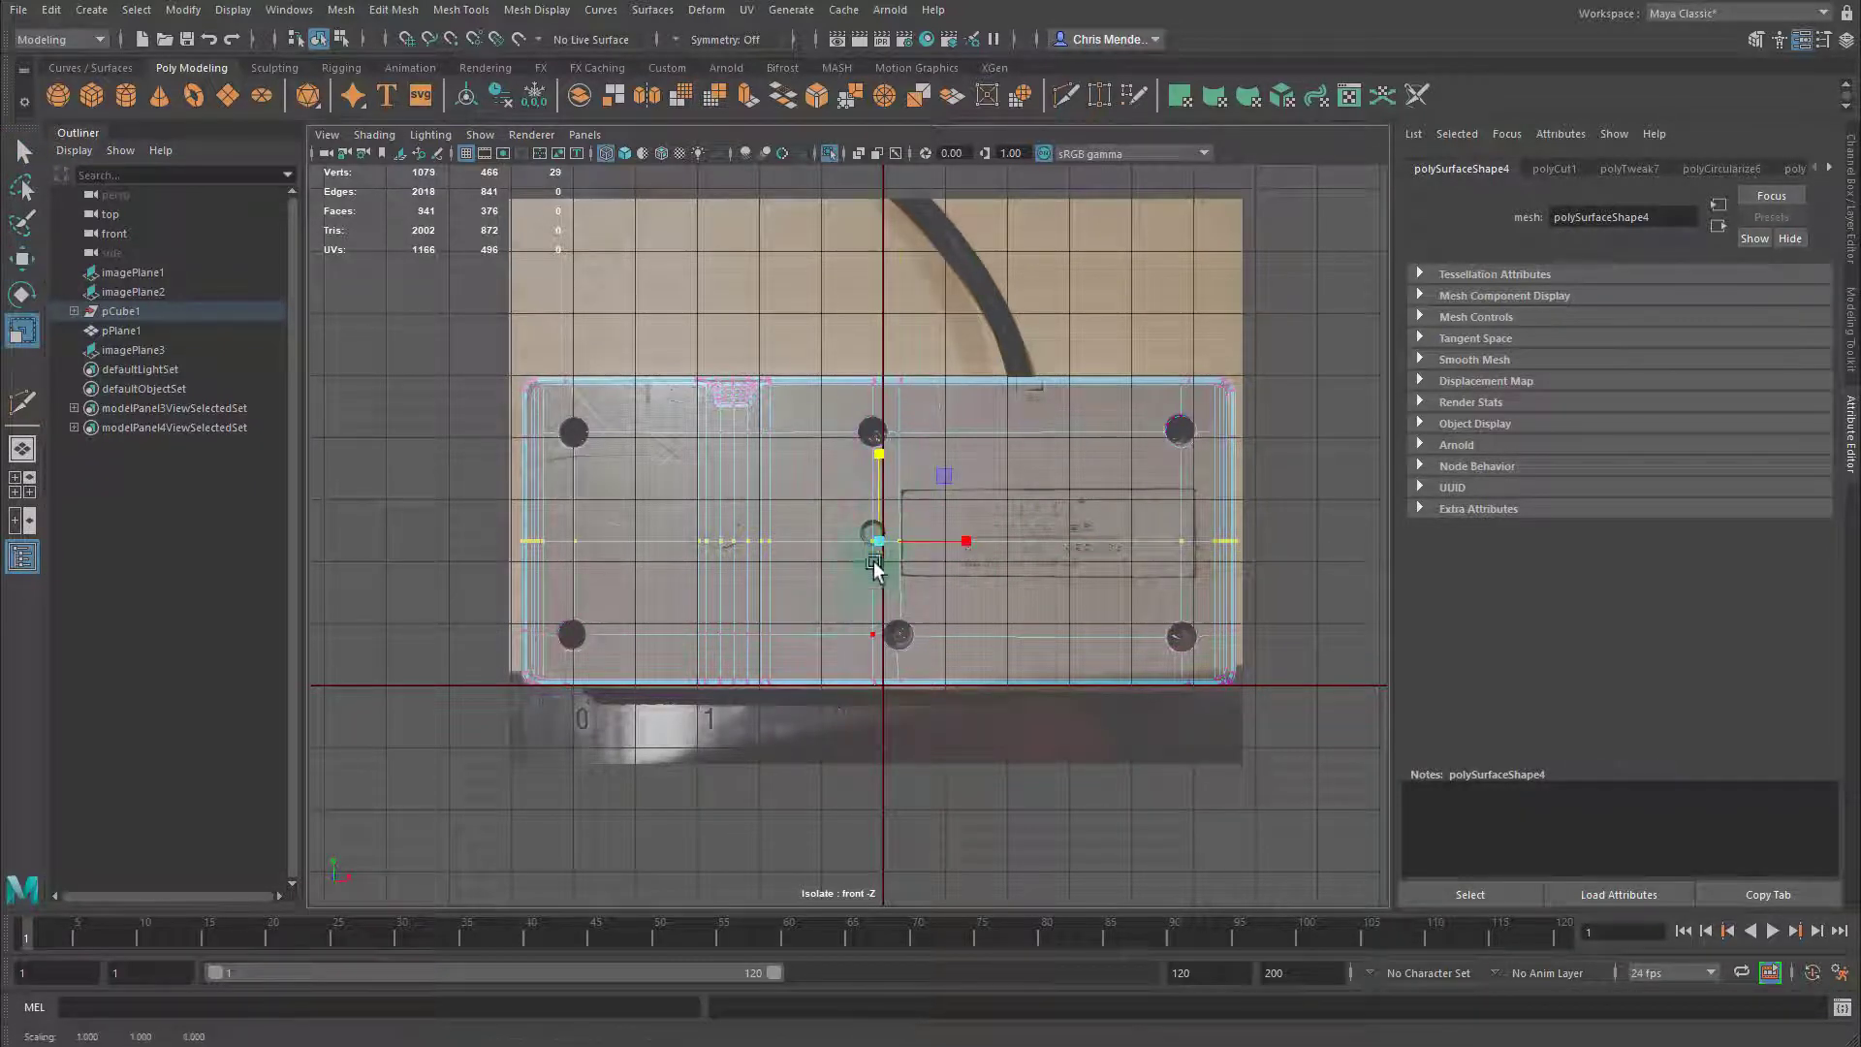
pyautogui.press('w')
pyautogui.moveTo(883, 434); pyautogui.dragTo(887, 435)
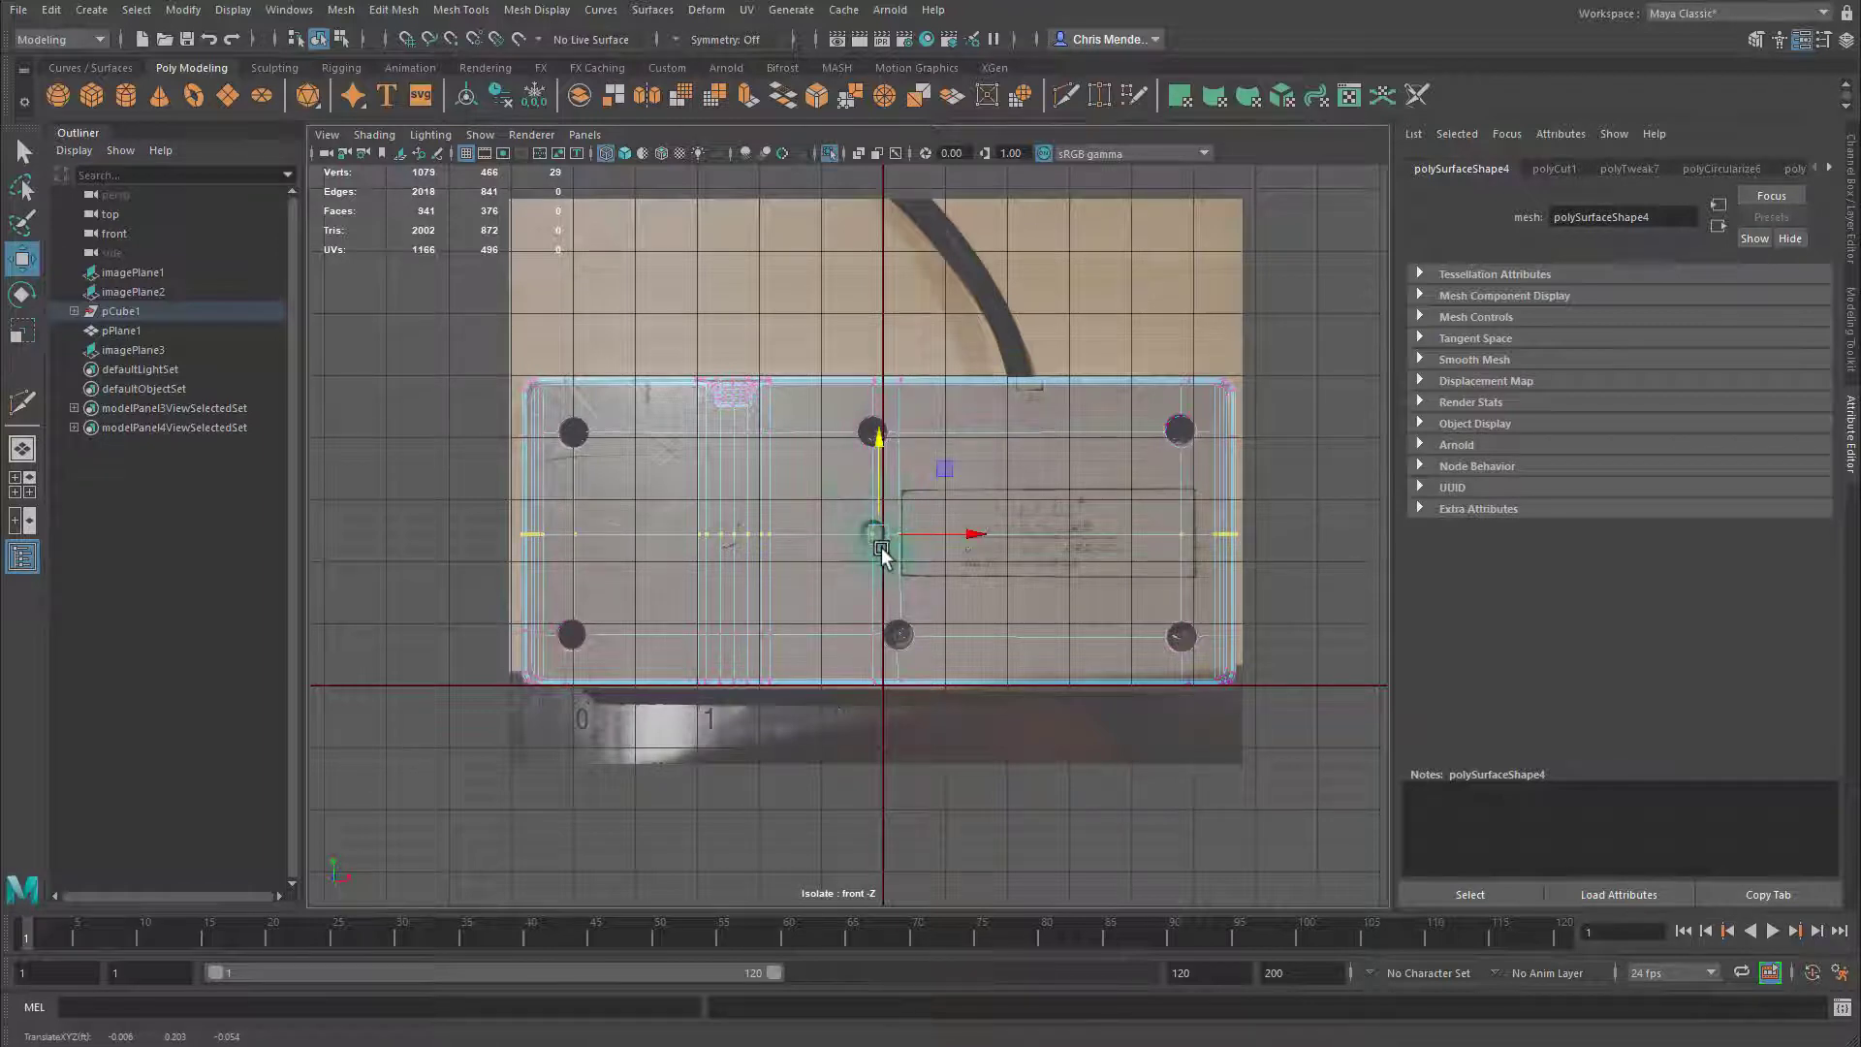
pyautogui.scroll(8, 898, 548)
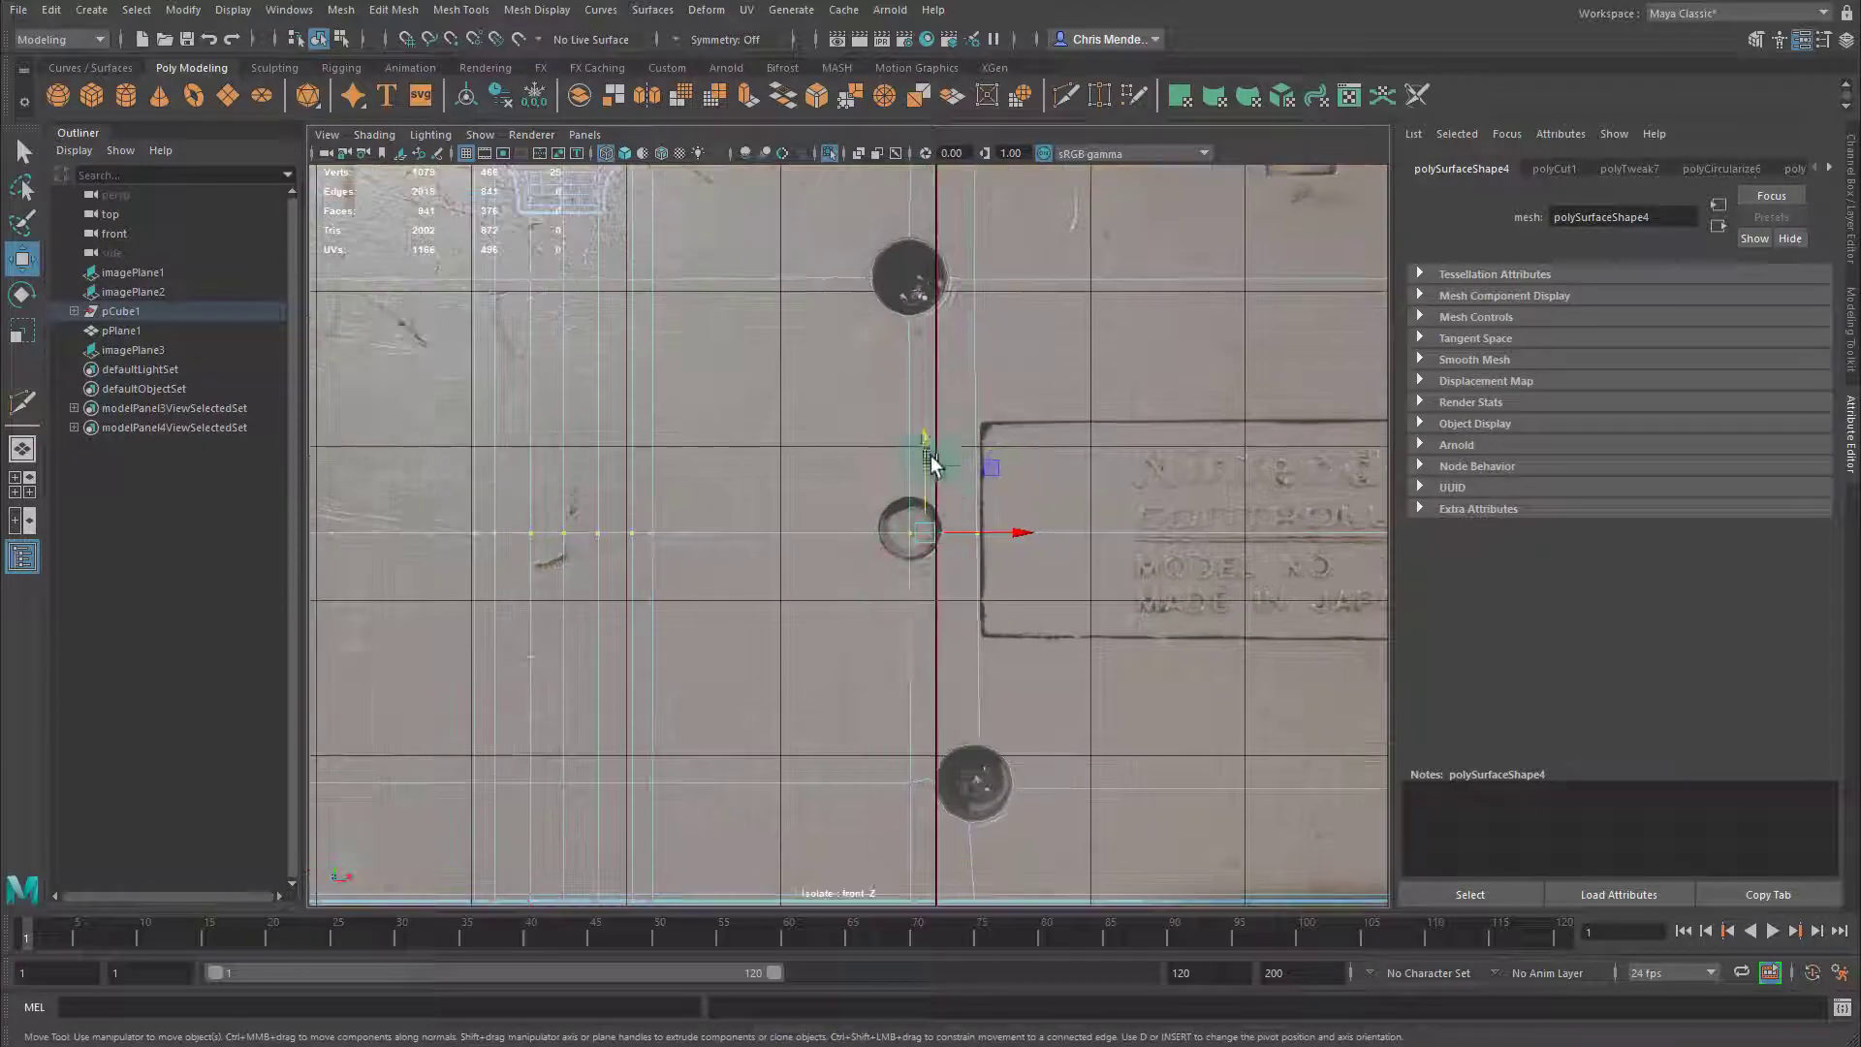
pyautogui.moveTo(928, 430); pyautogui.dragTo(929, 427)
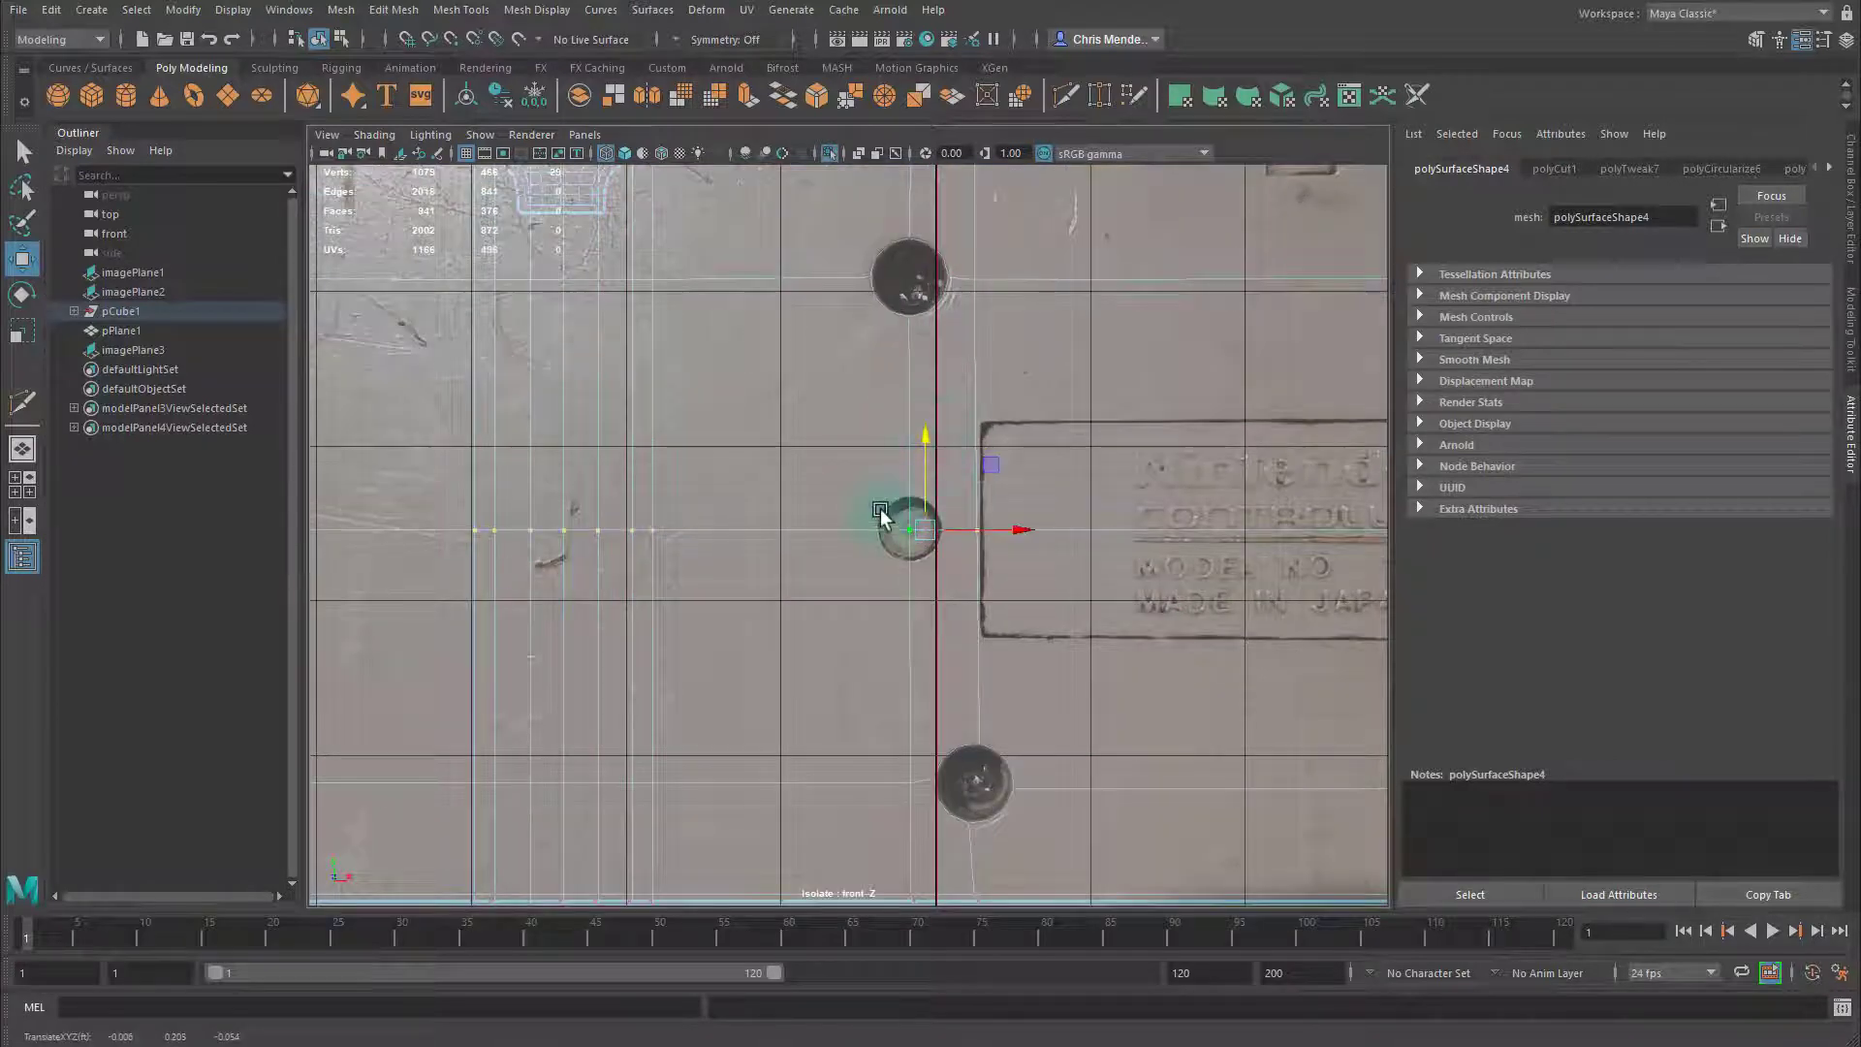
# Chamfer the vertex at the small centre hole and select the resulting vertices around it
pyautogui.click(908, 530)
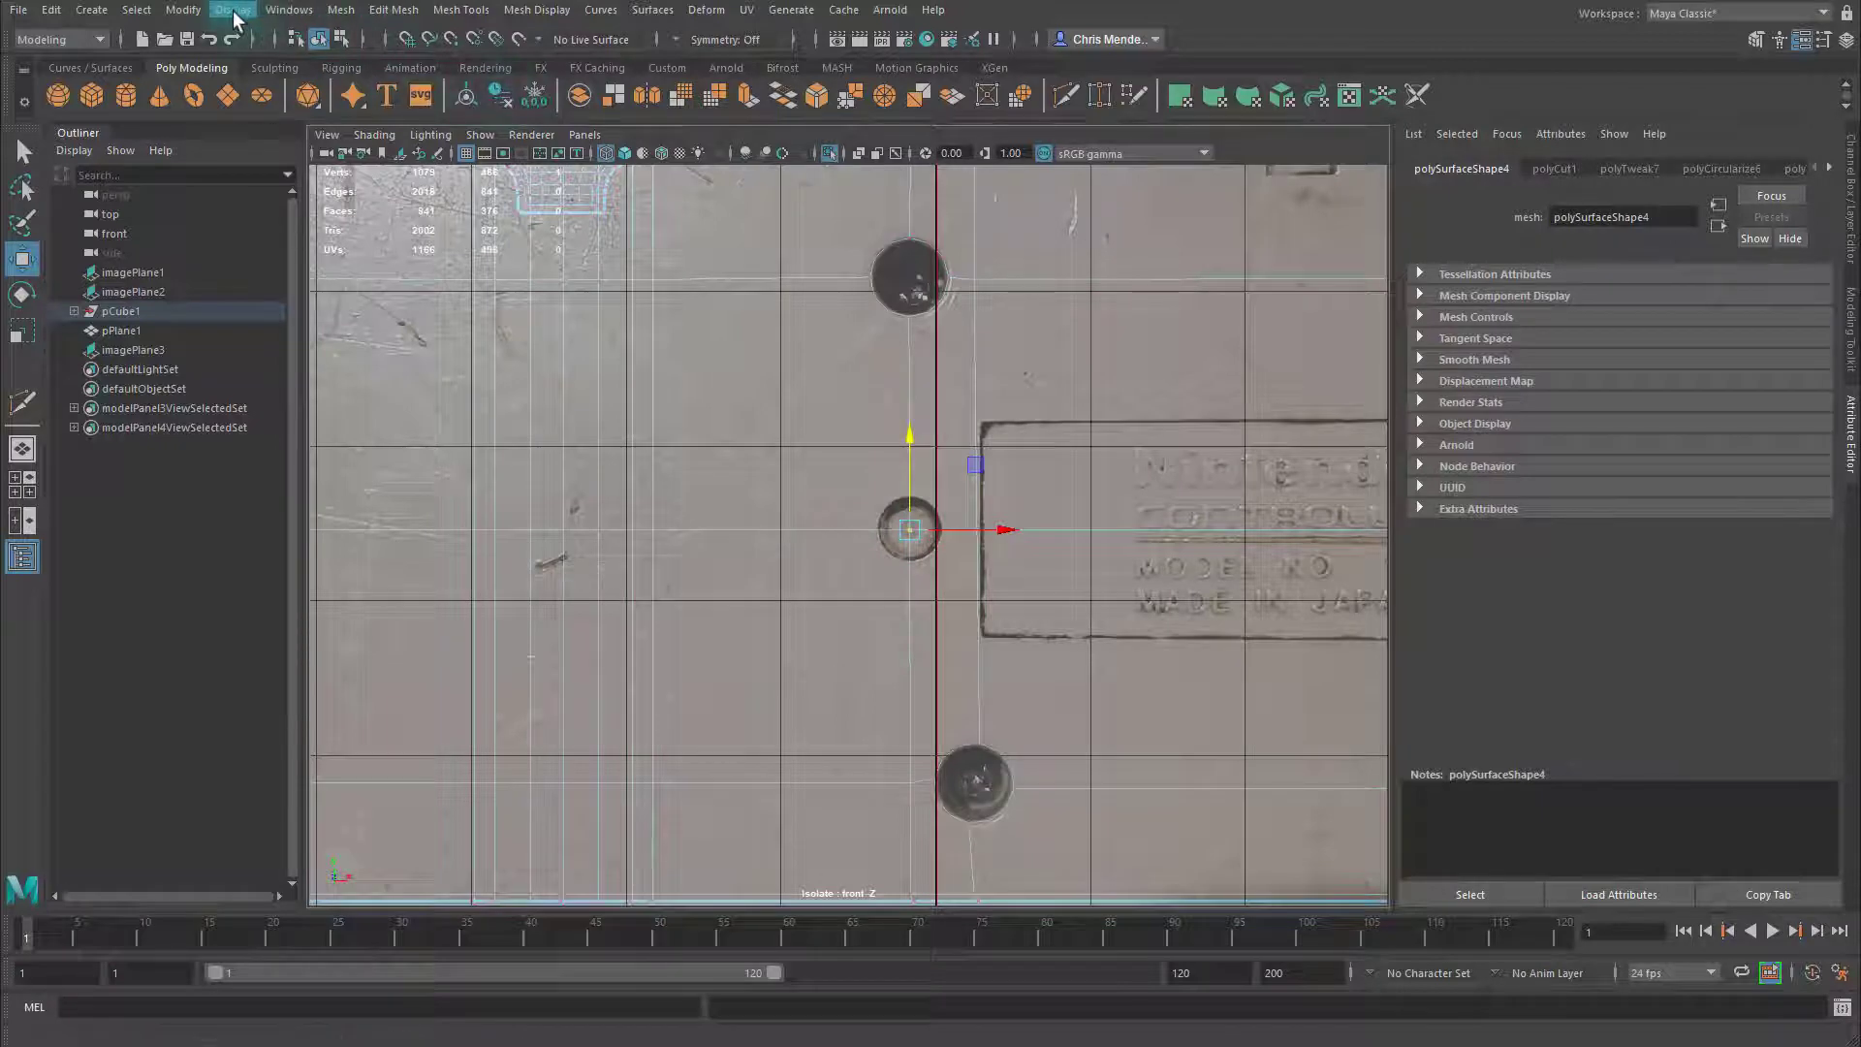
pyautogui.click(289, 10)
pyautogui.moveTo(356, 19)
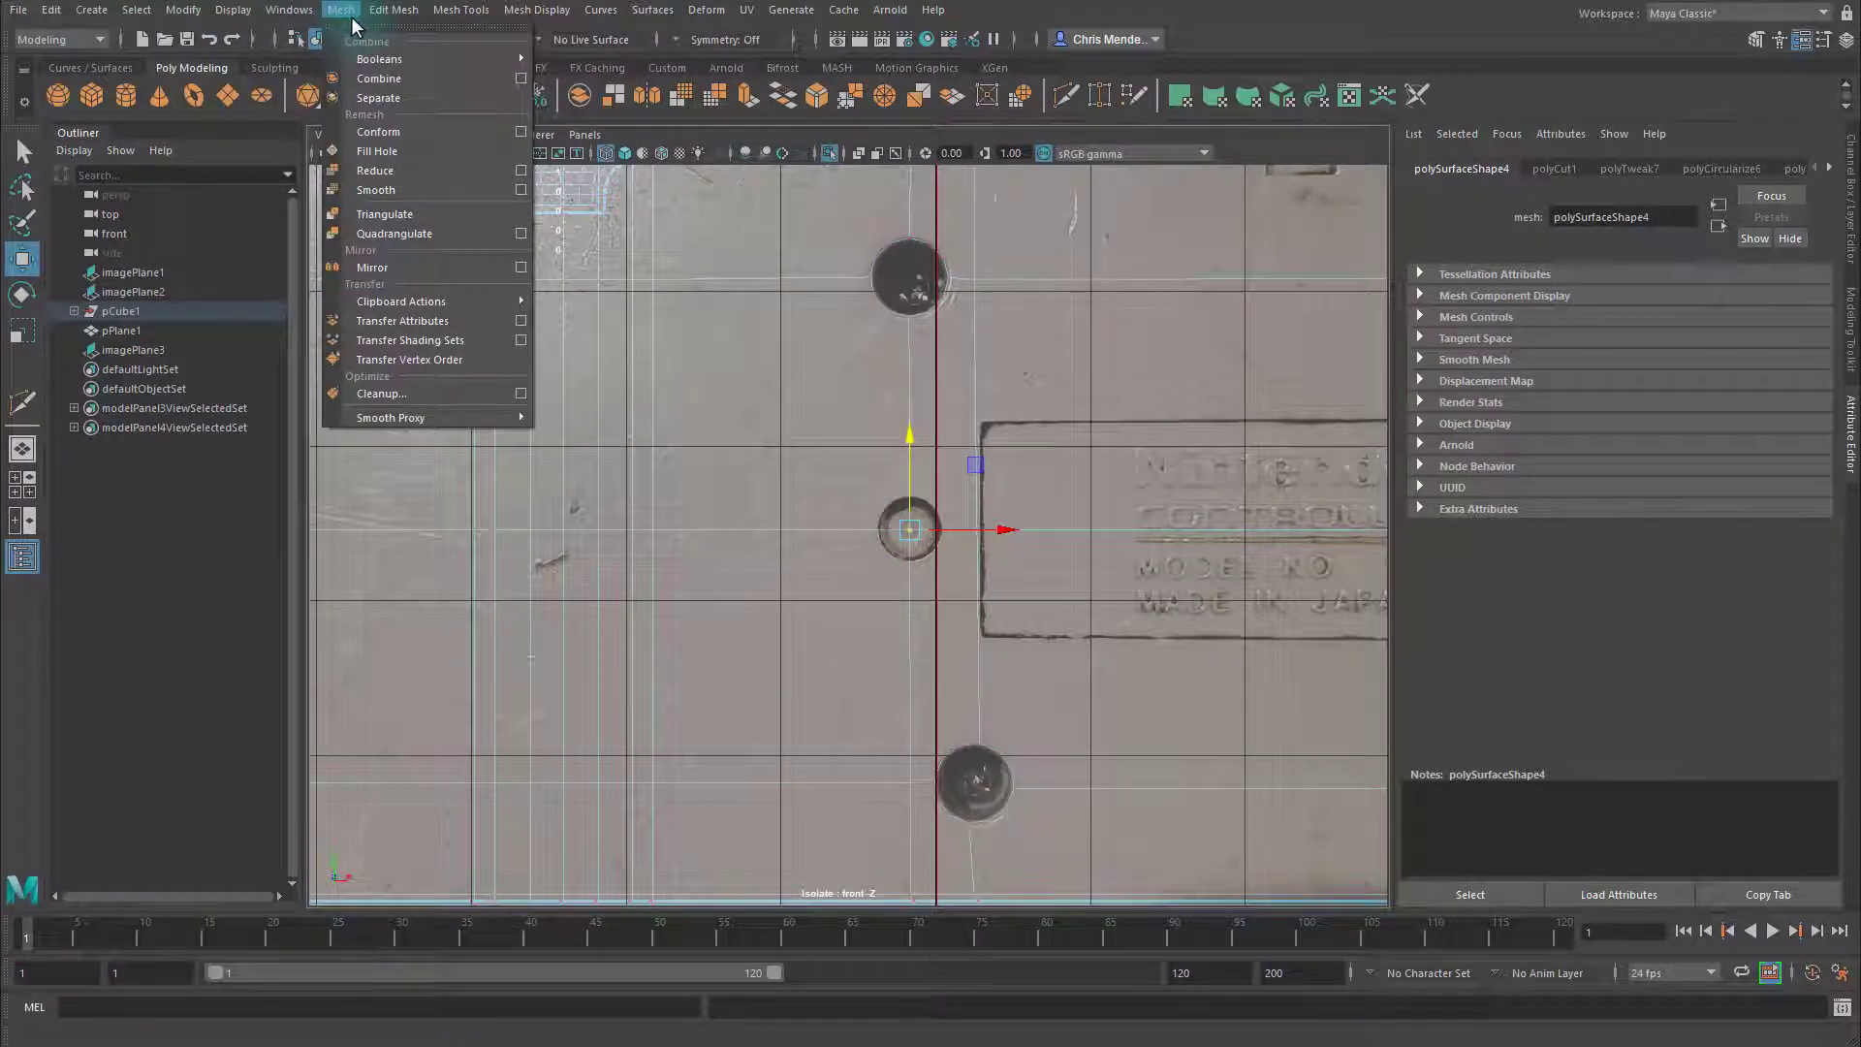
pyautogui.click(822, 97)
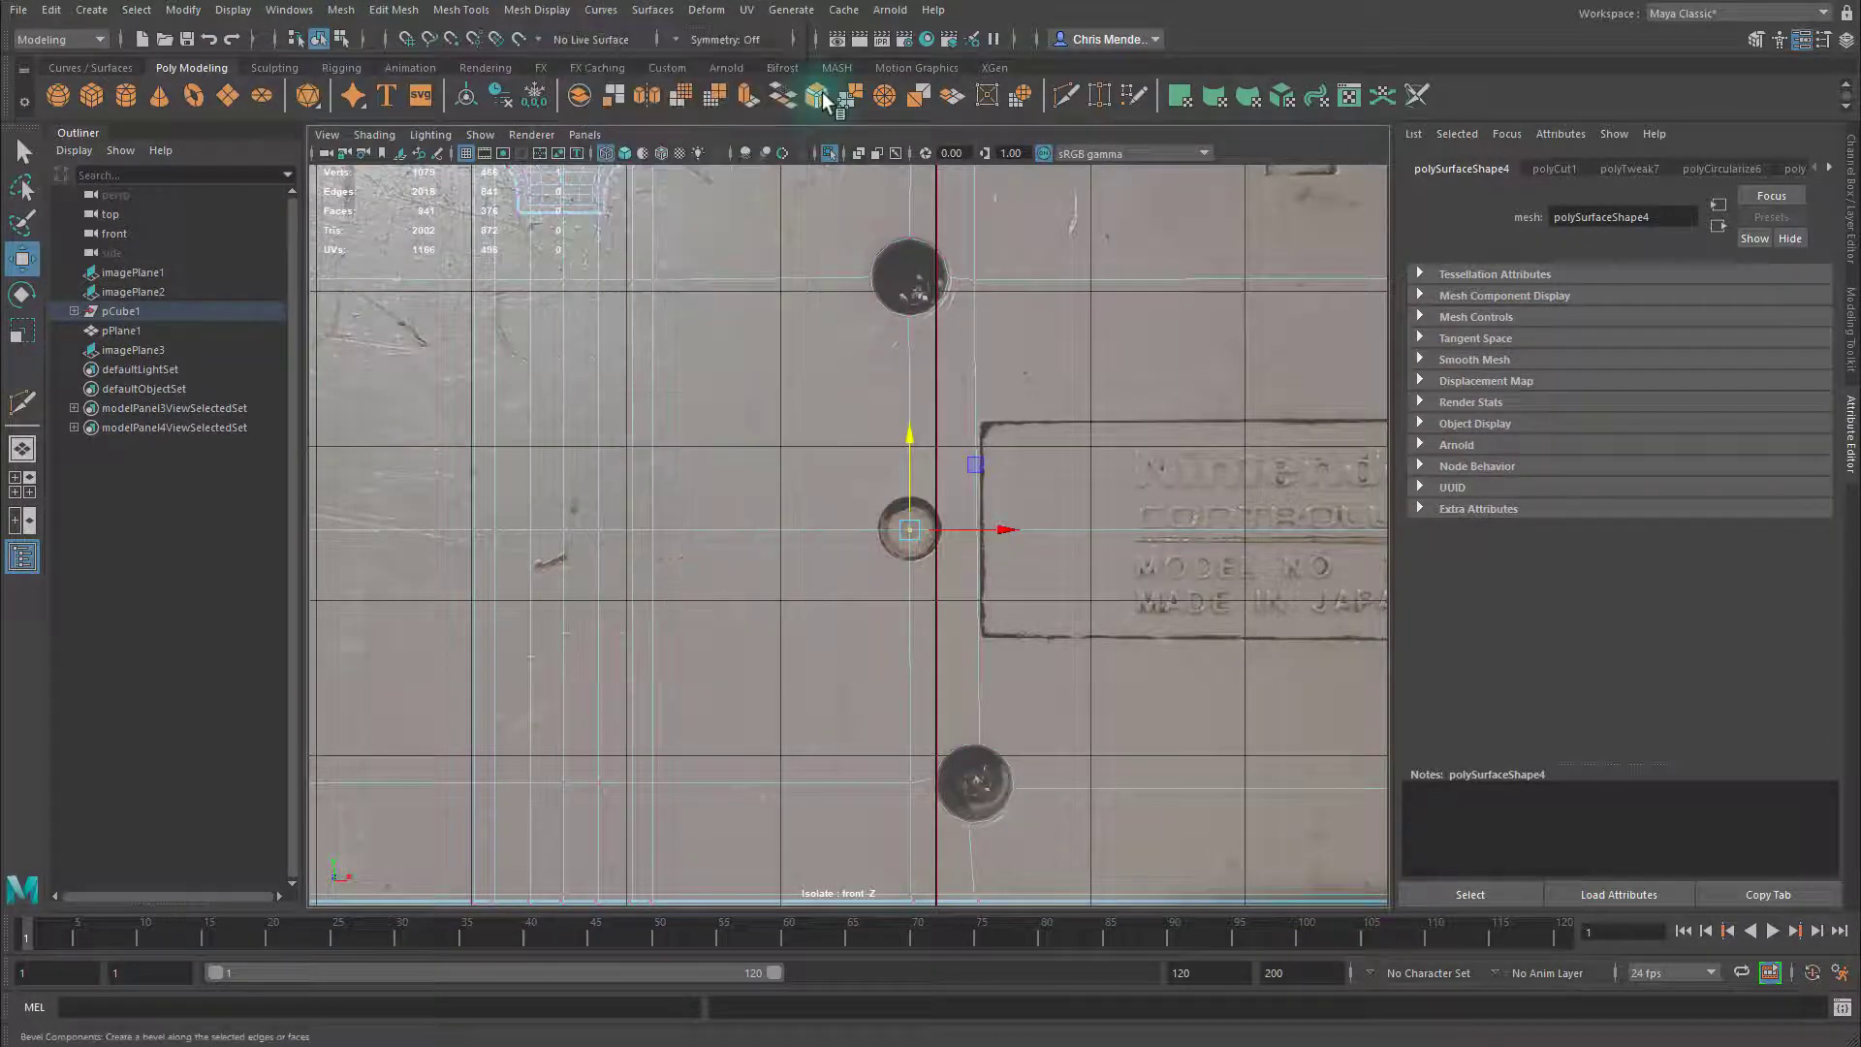
pyautogui.moveTo(816, 404); pyautogui.dragTo(953, 622)
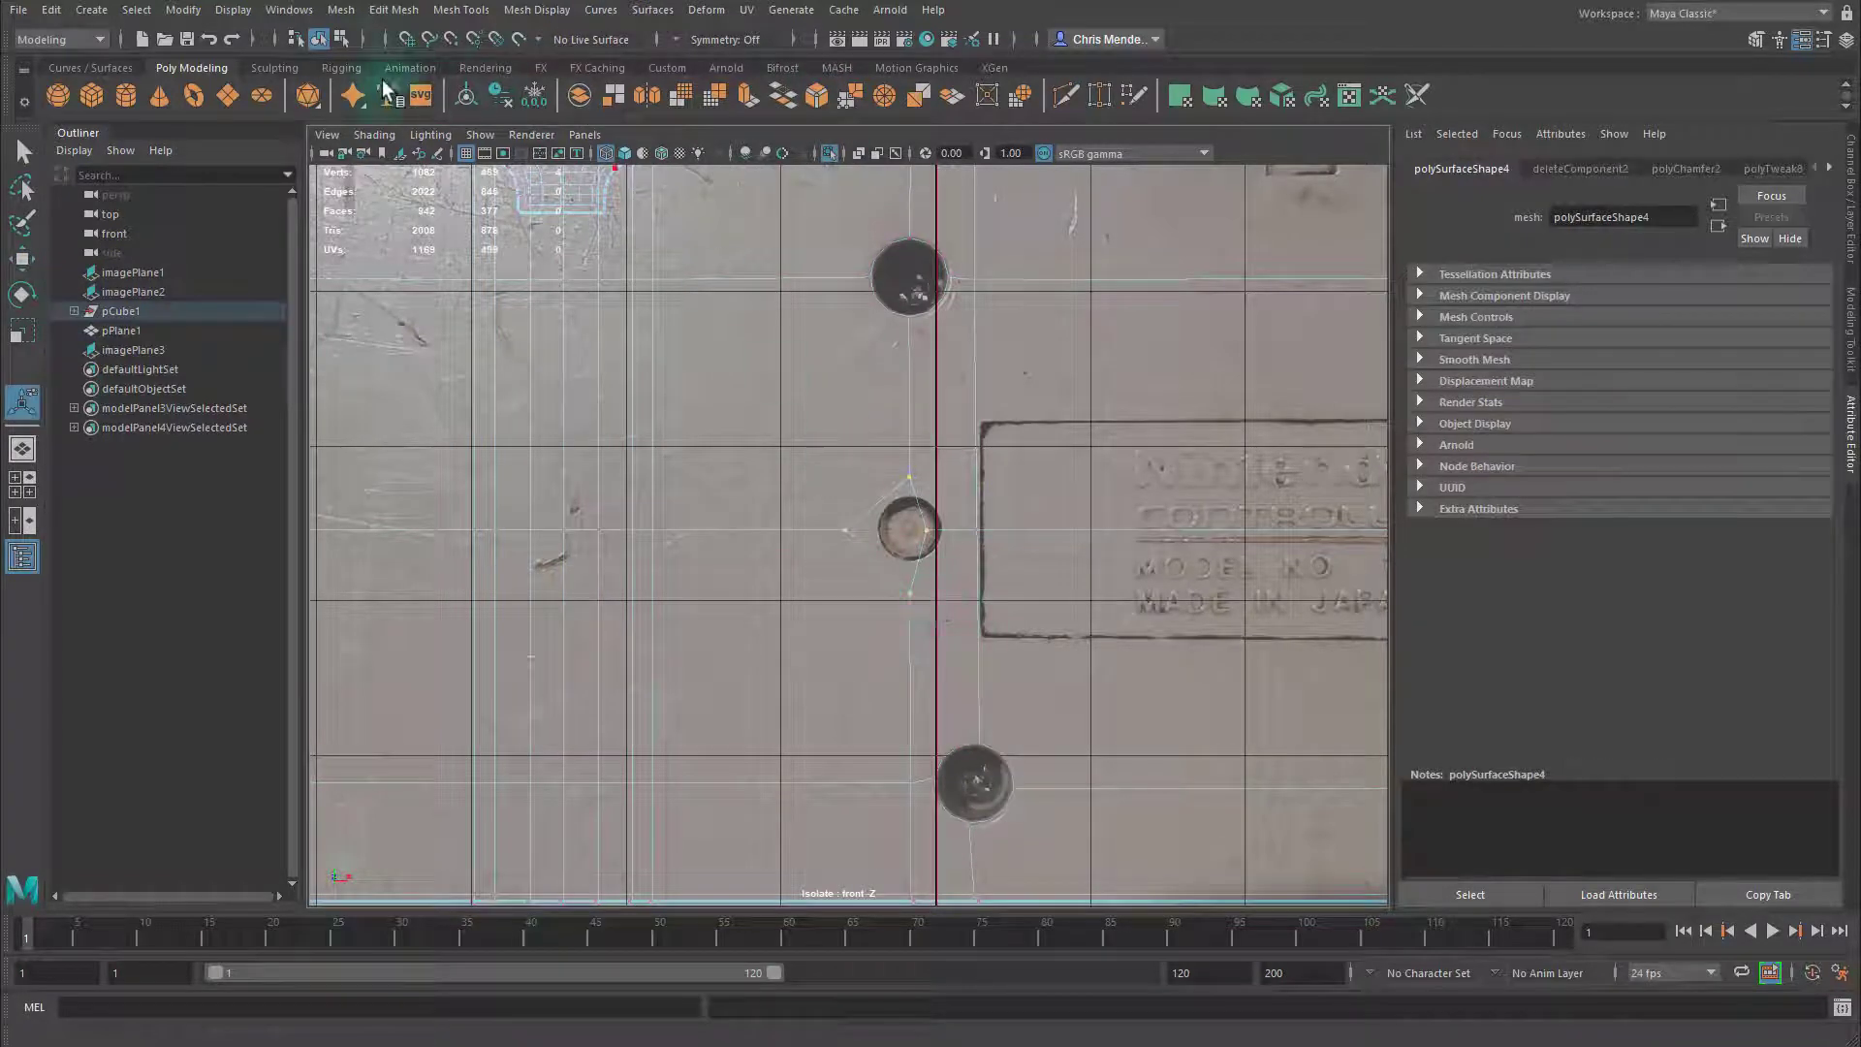
# Circularize the chamfer vertices around the small centre hole with 2 added divisions
pyautogui.click(424, 14)
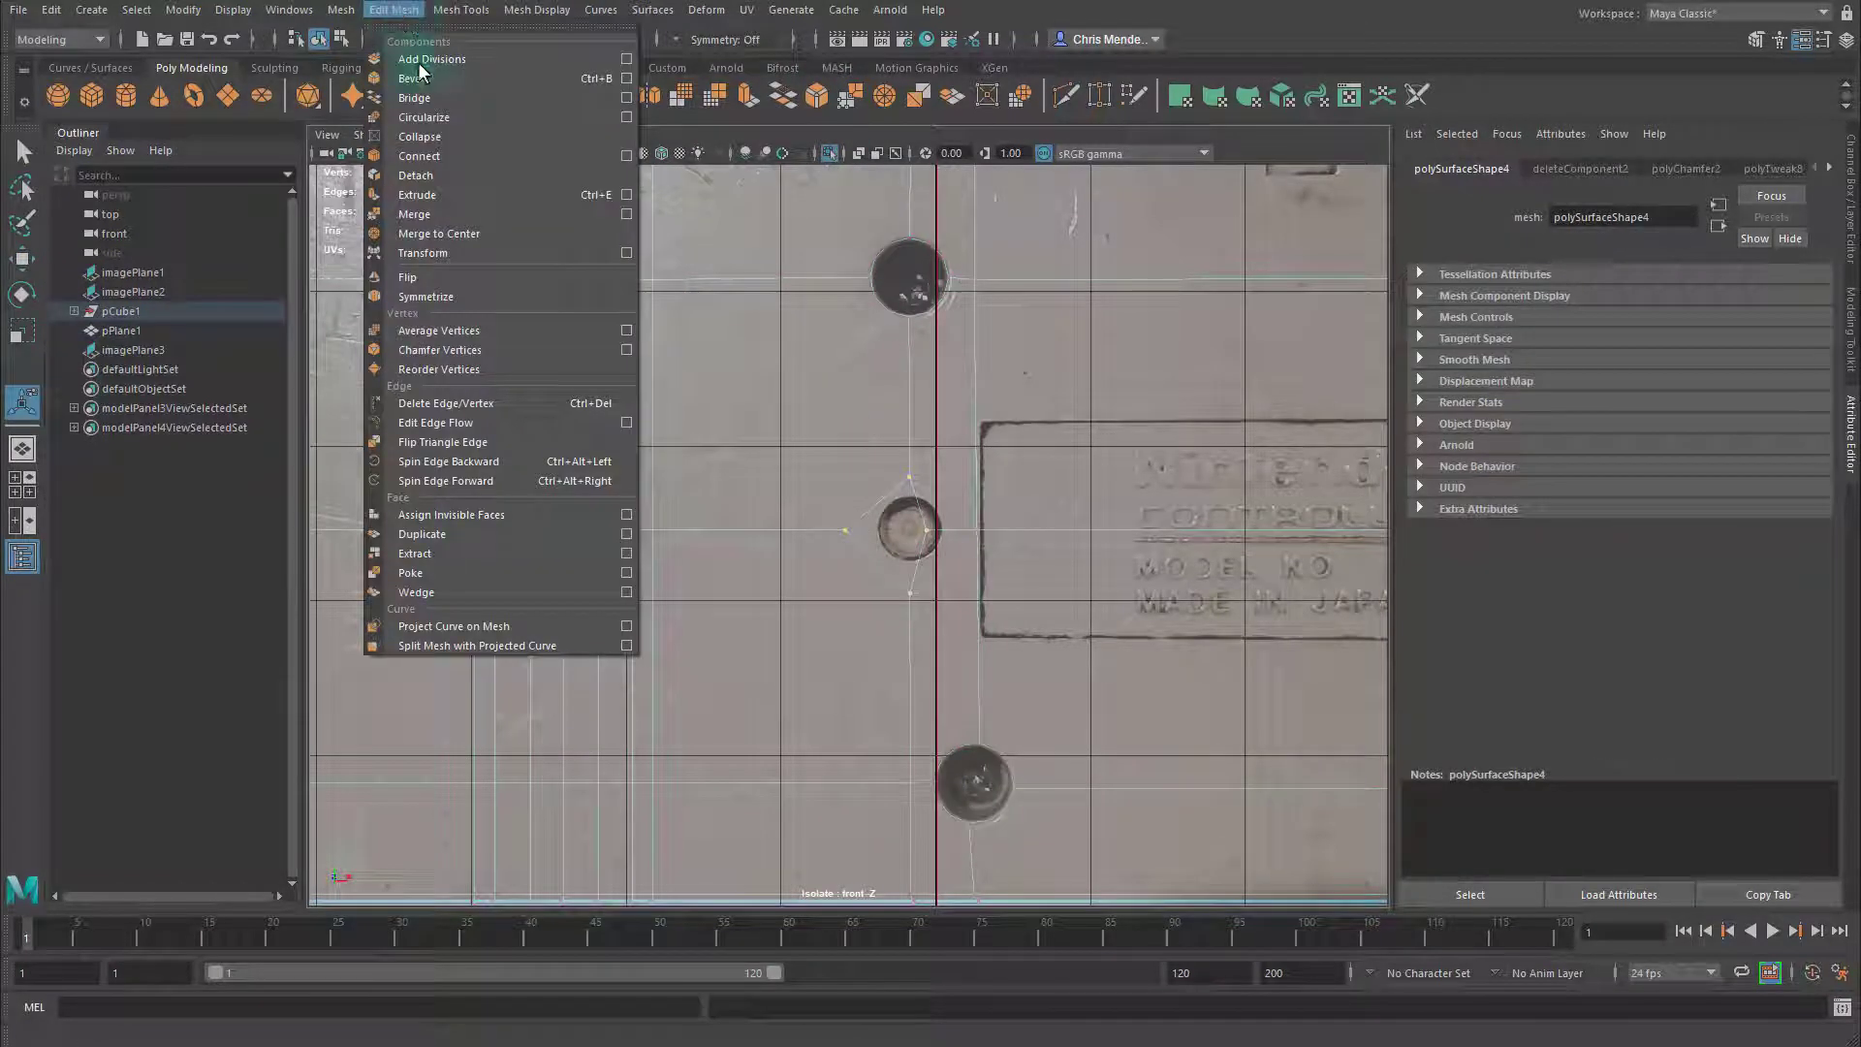
pyautogui.click(439, 124)
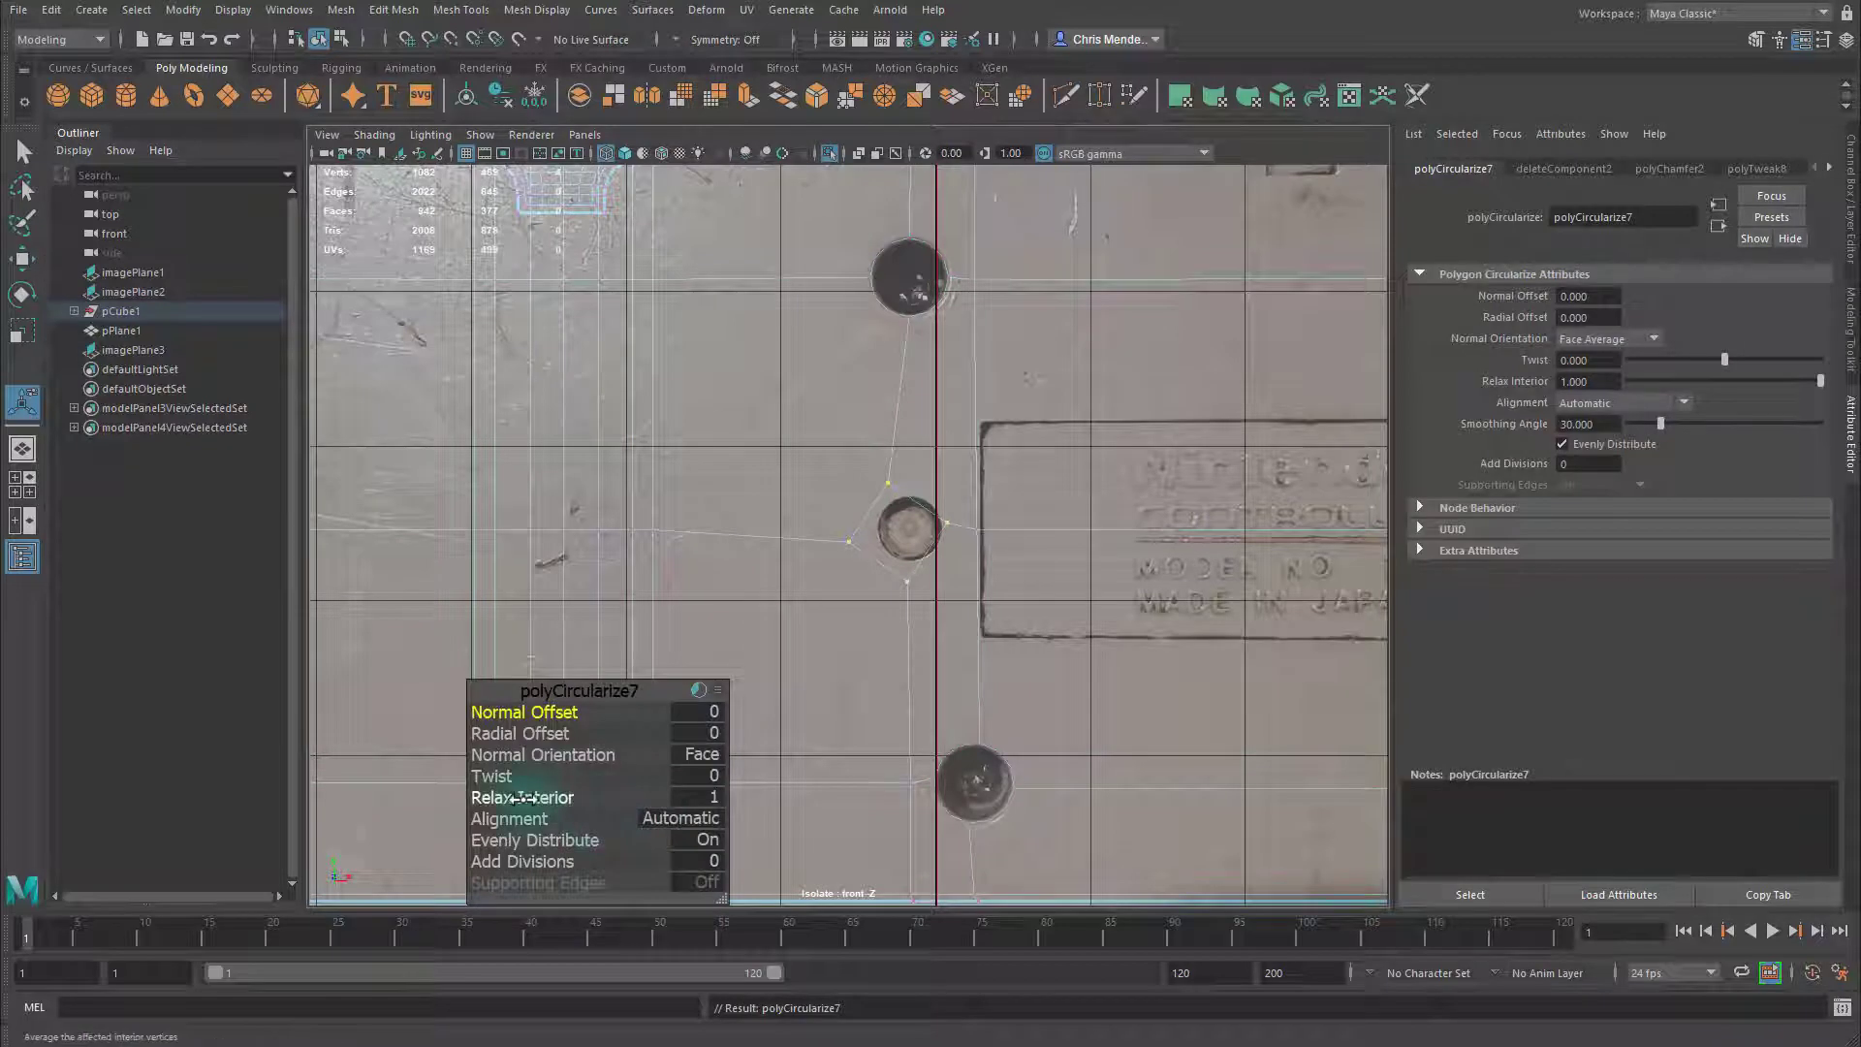
pyautogui.moveTo(611, 862); pyautogui.dragTo(649, 867)
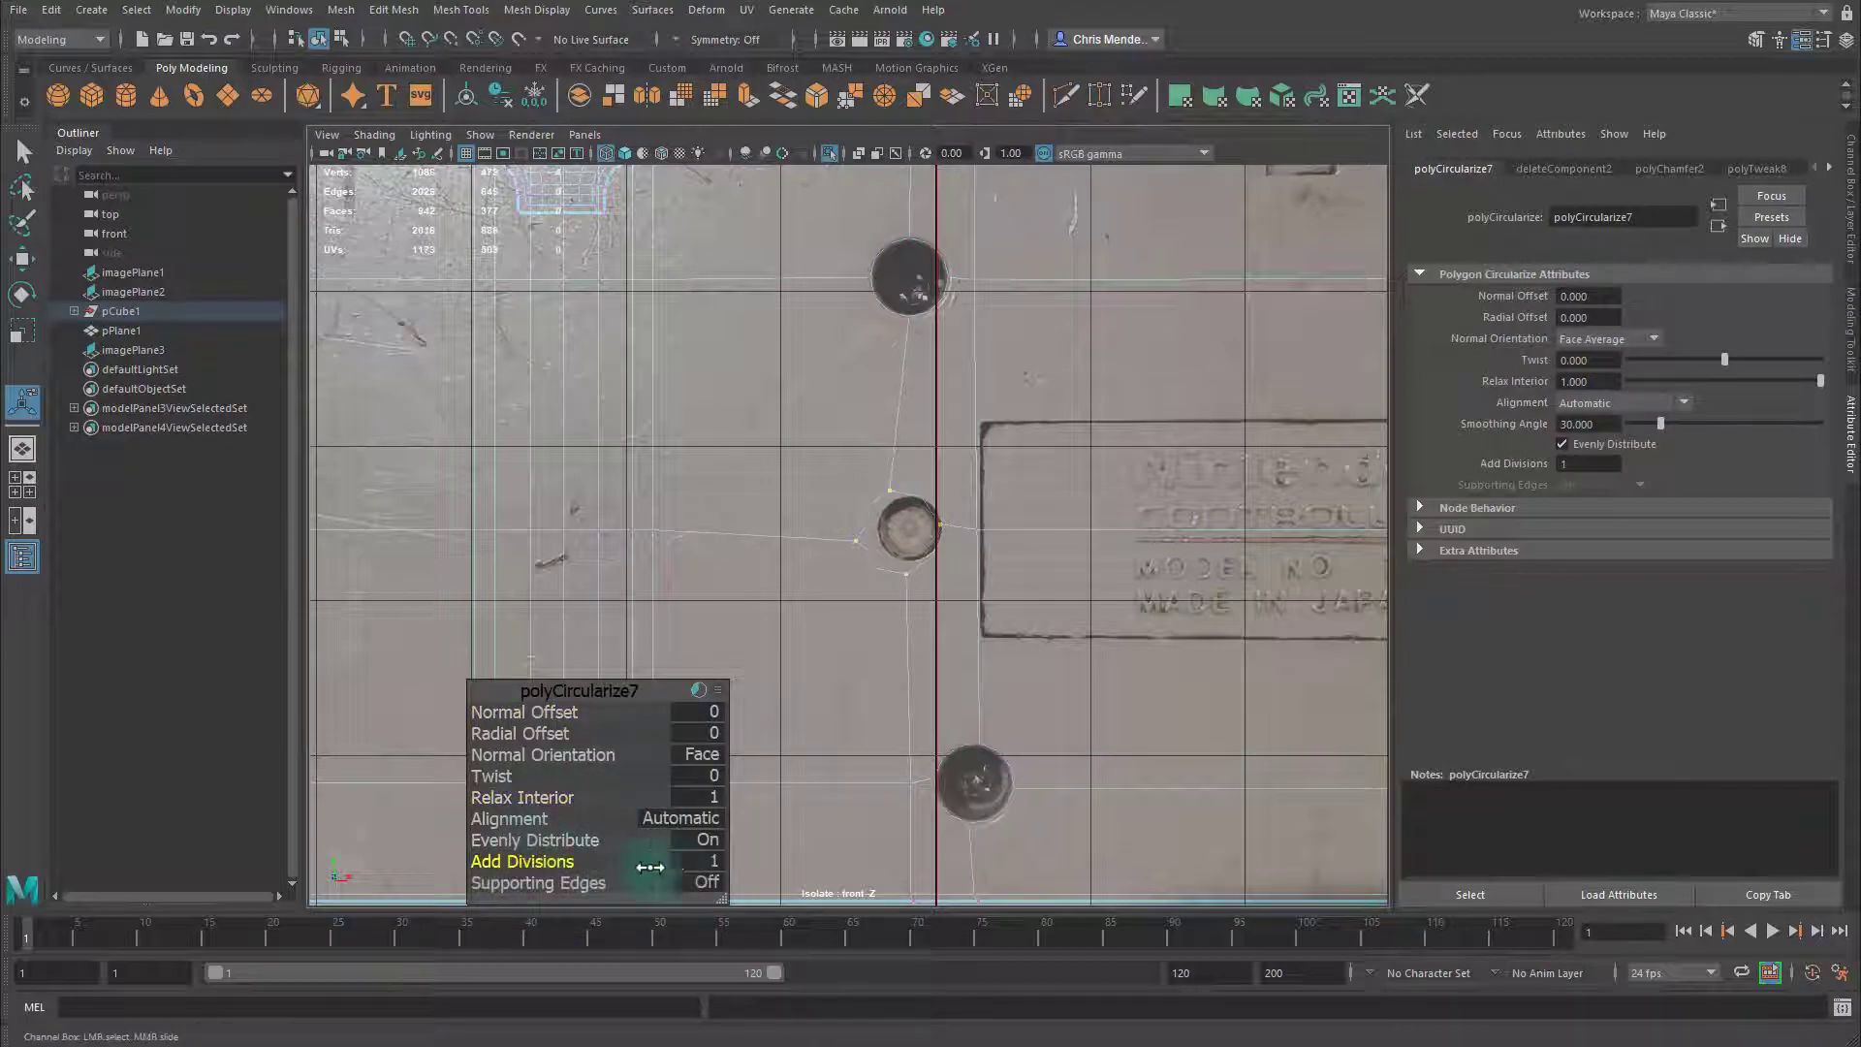
# Scale down and move the small centre vertex ring to fit the reference hole
pyautogui.click(953, 613)
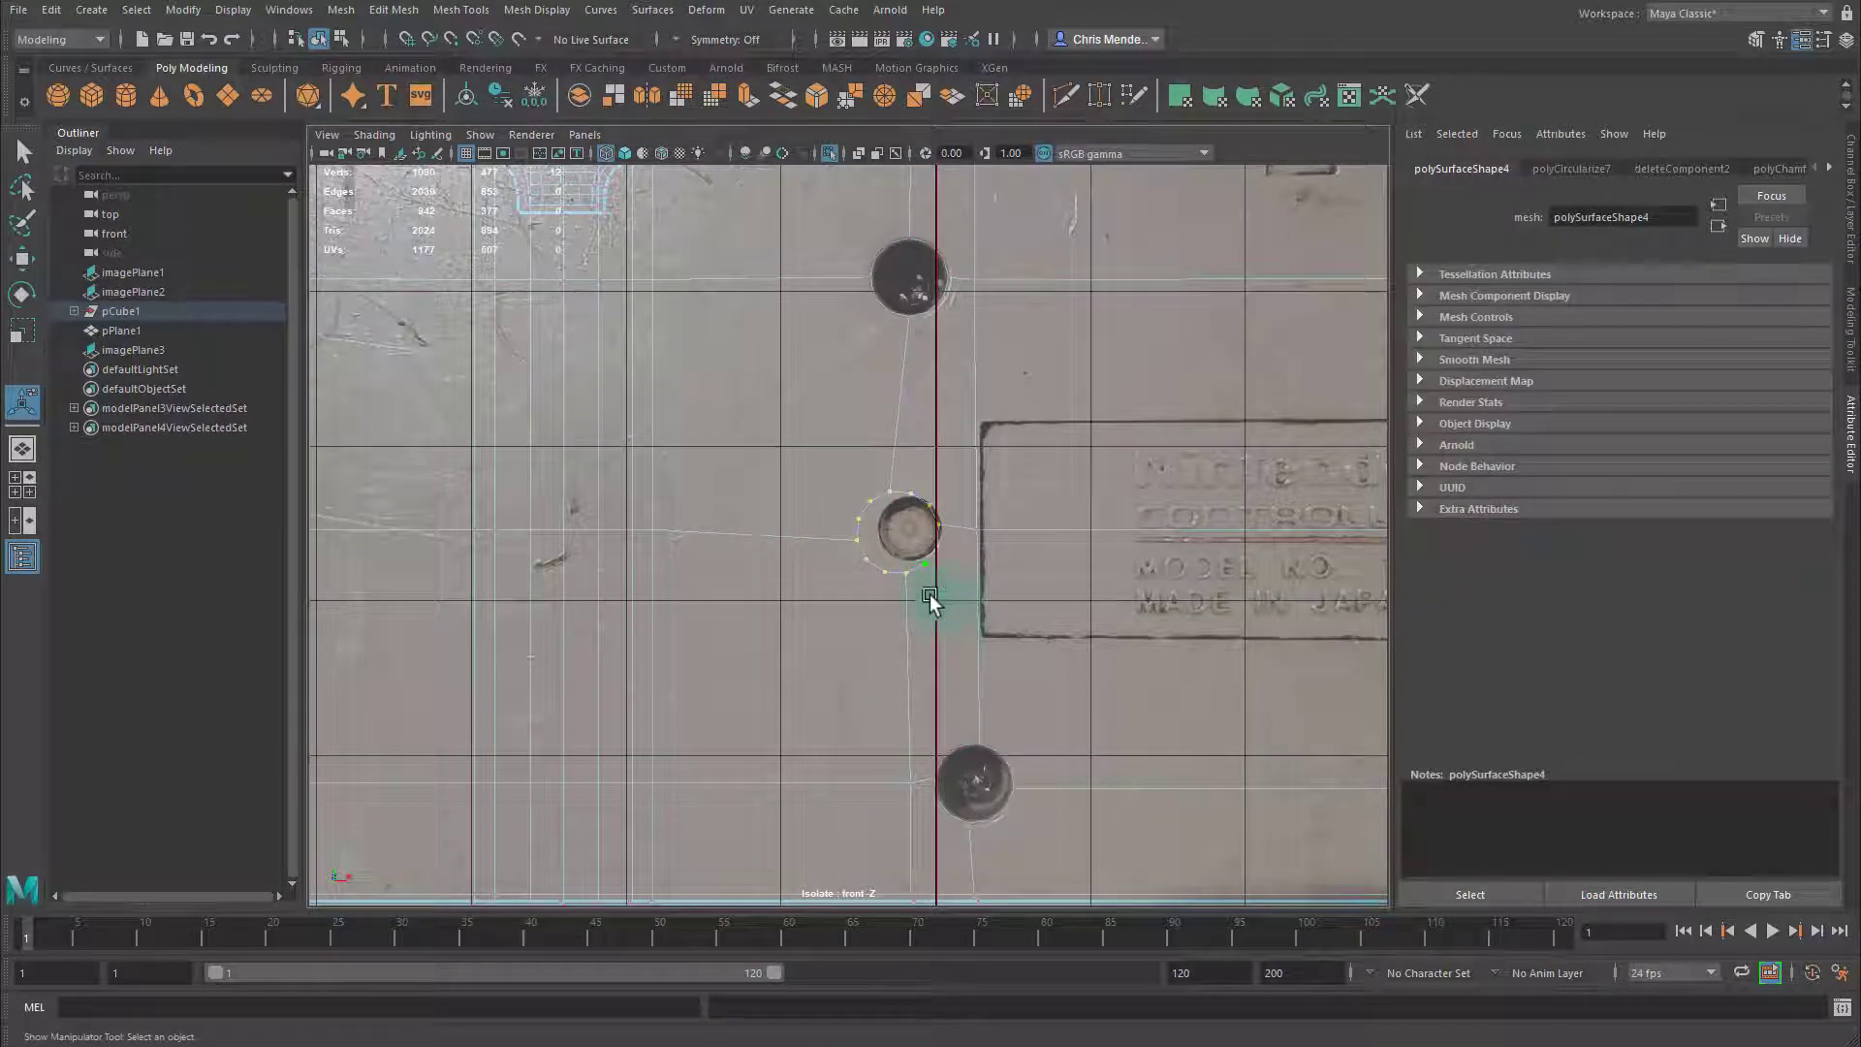
pyautogui.press('r')
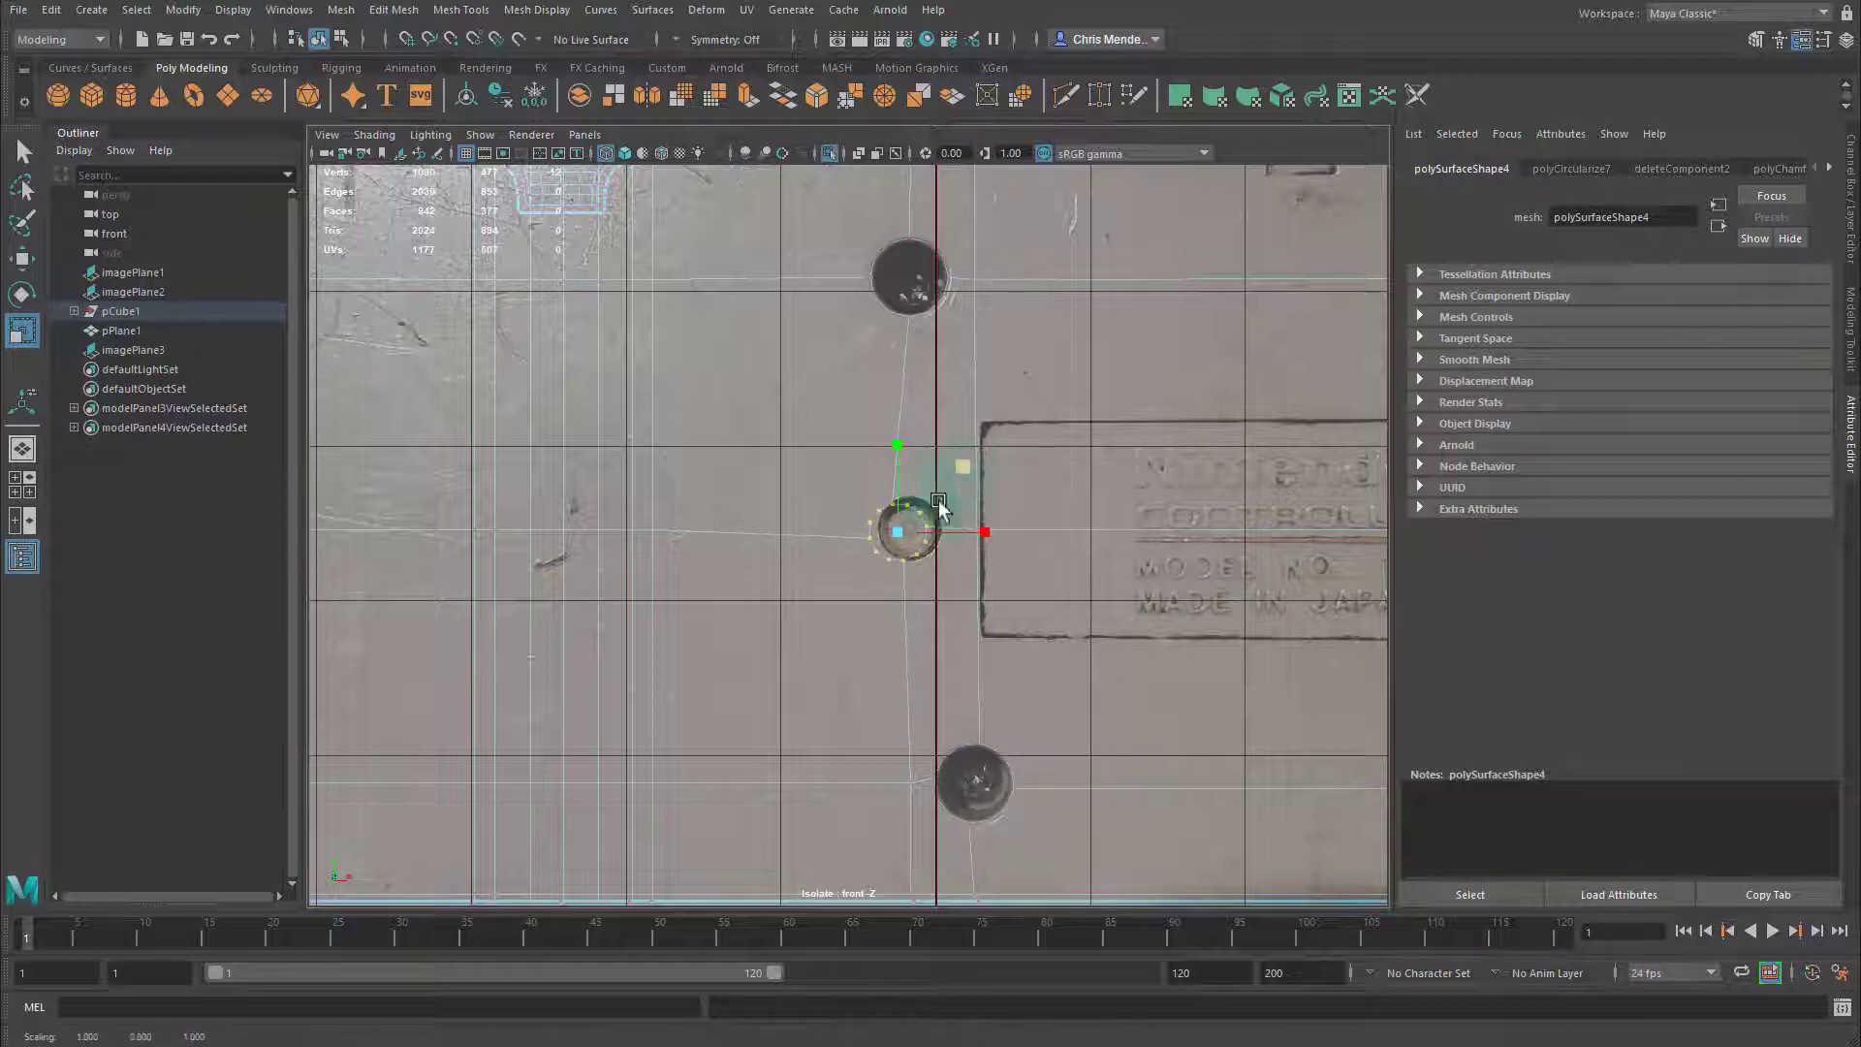
pyautogui.press('w')
pyautogui.moveTo(906, 533); pyautogui.dragTo(911, 536)
pyautogui.press('r')
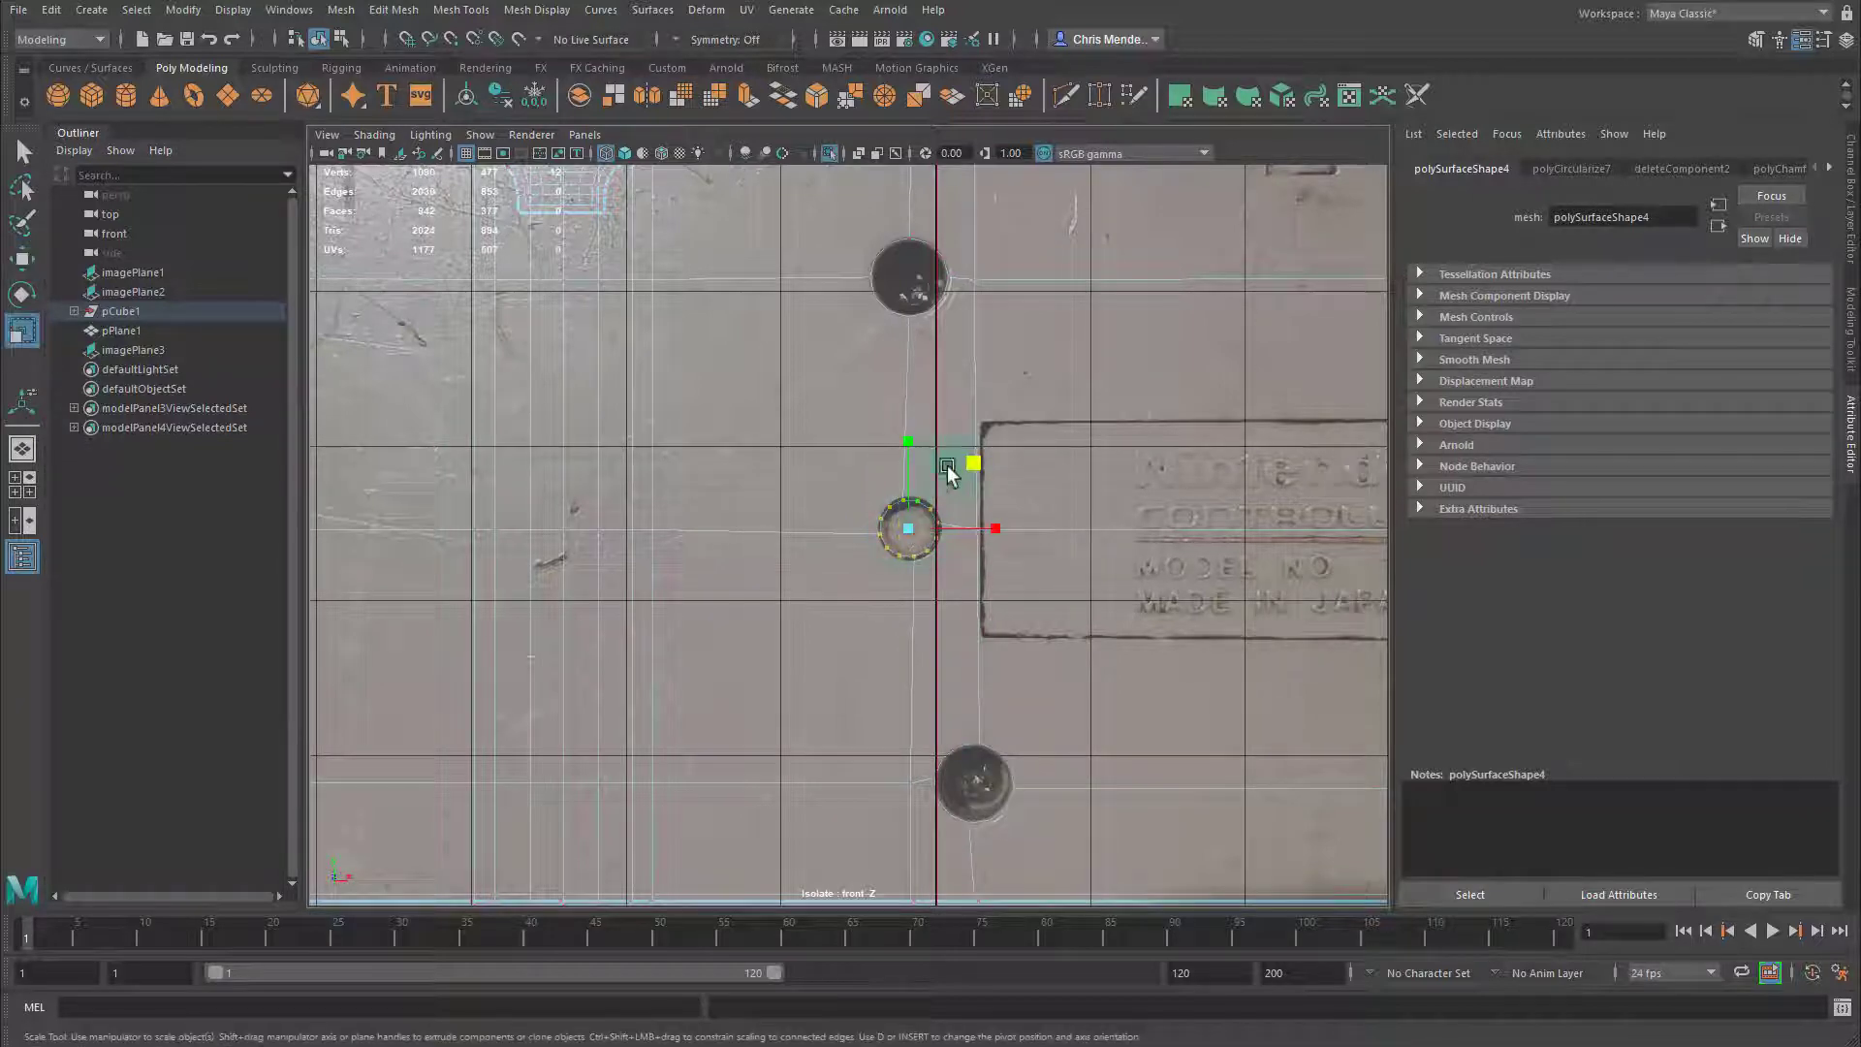
pyautogui.press('w')
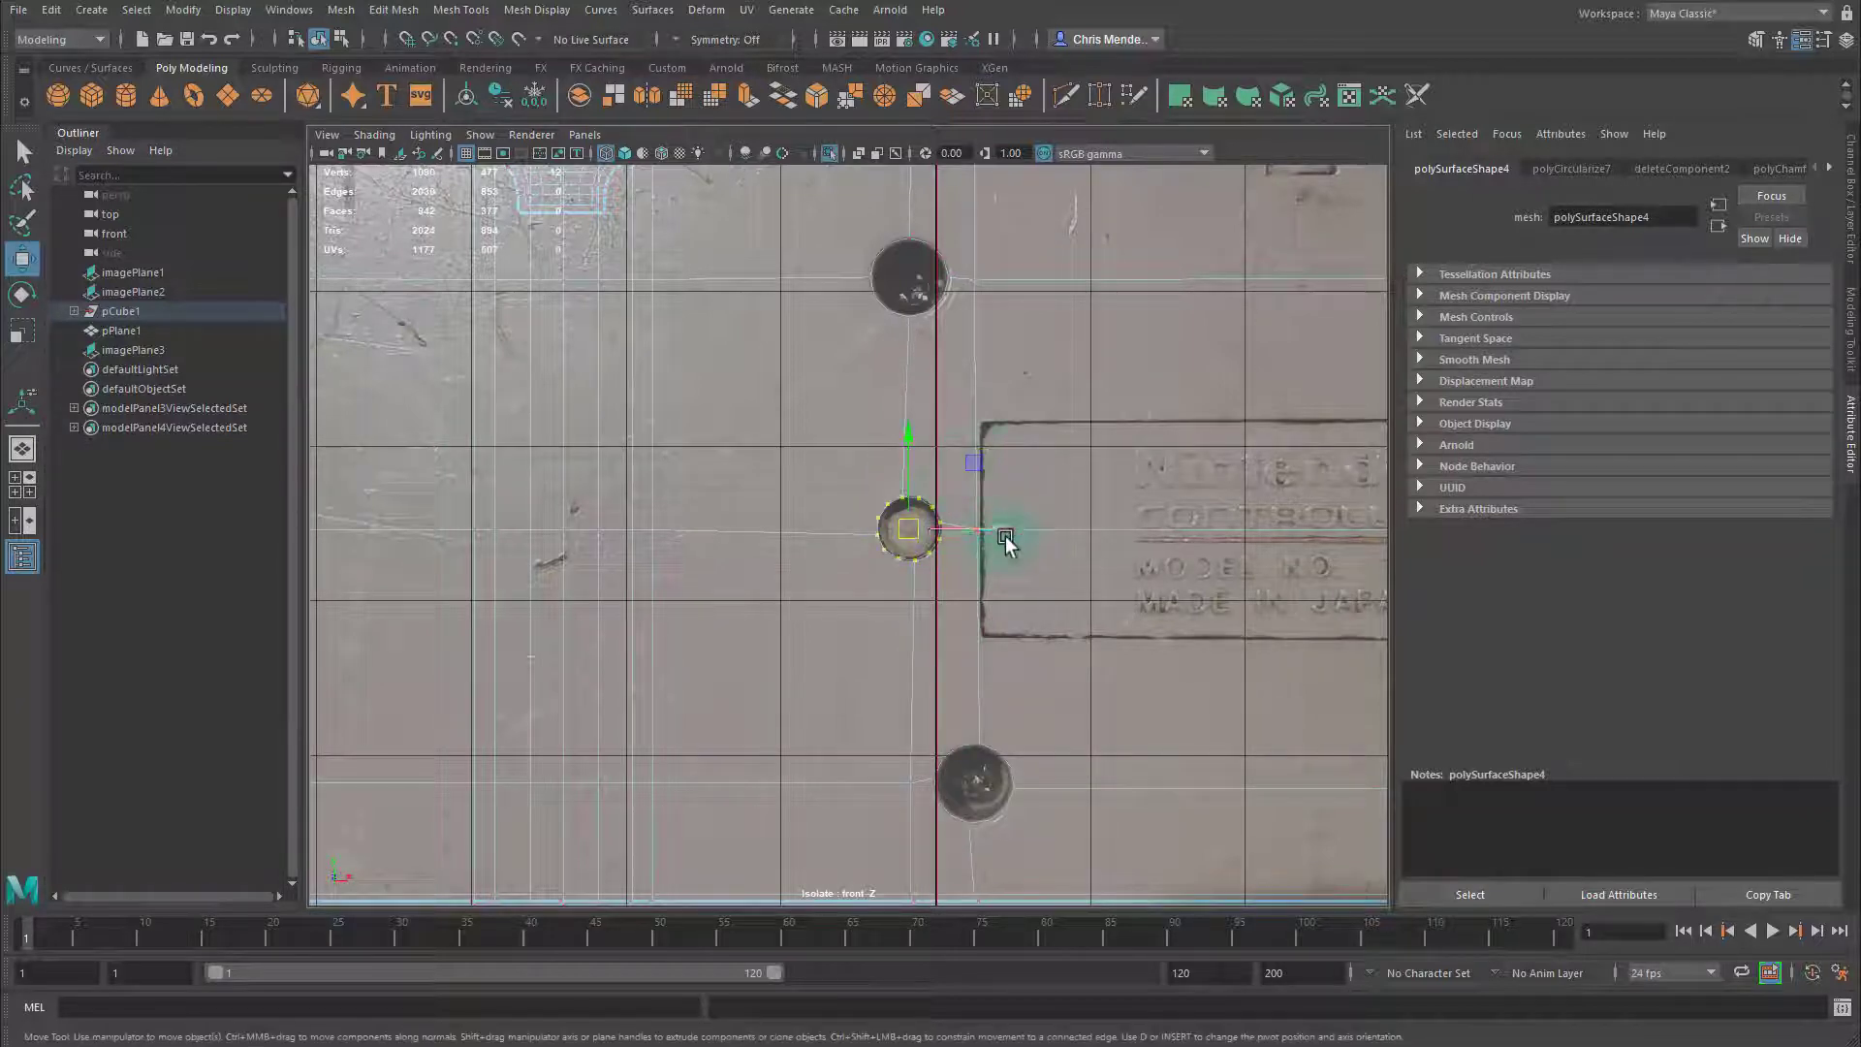
# Rotate the small centre vertex ring slightly and reposition it over the reference hole
pyautogui.press('e')
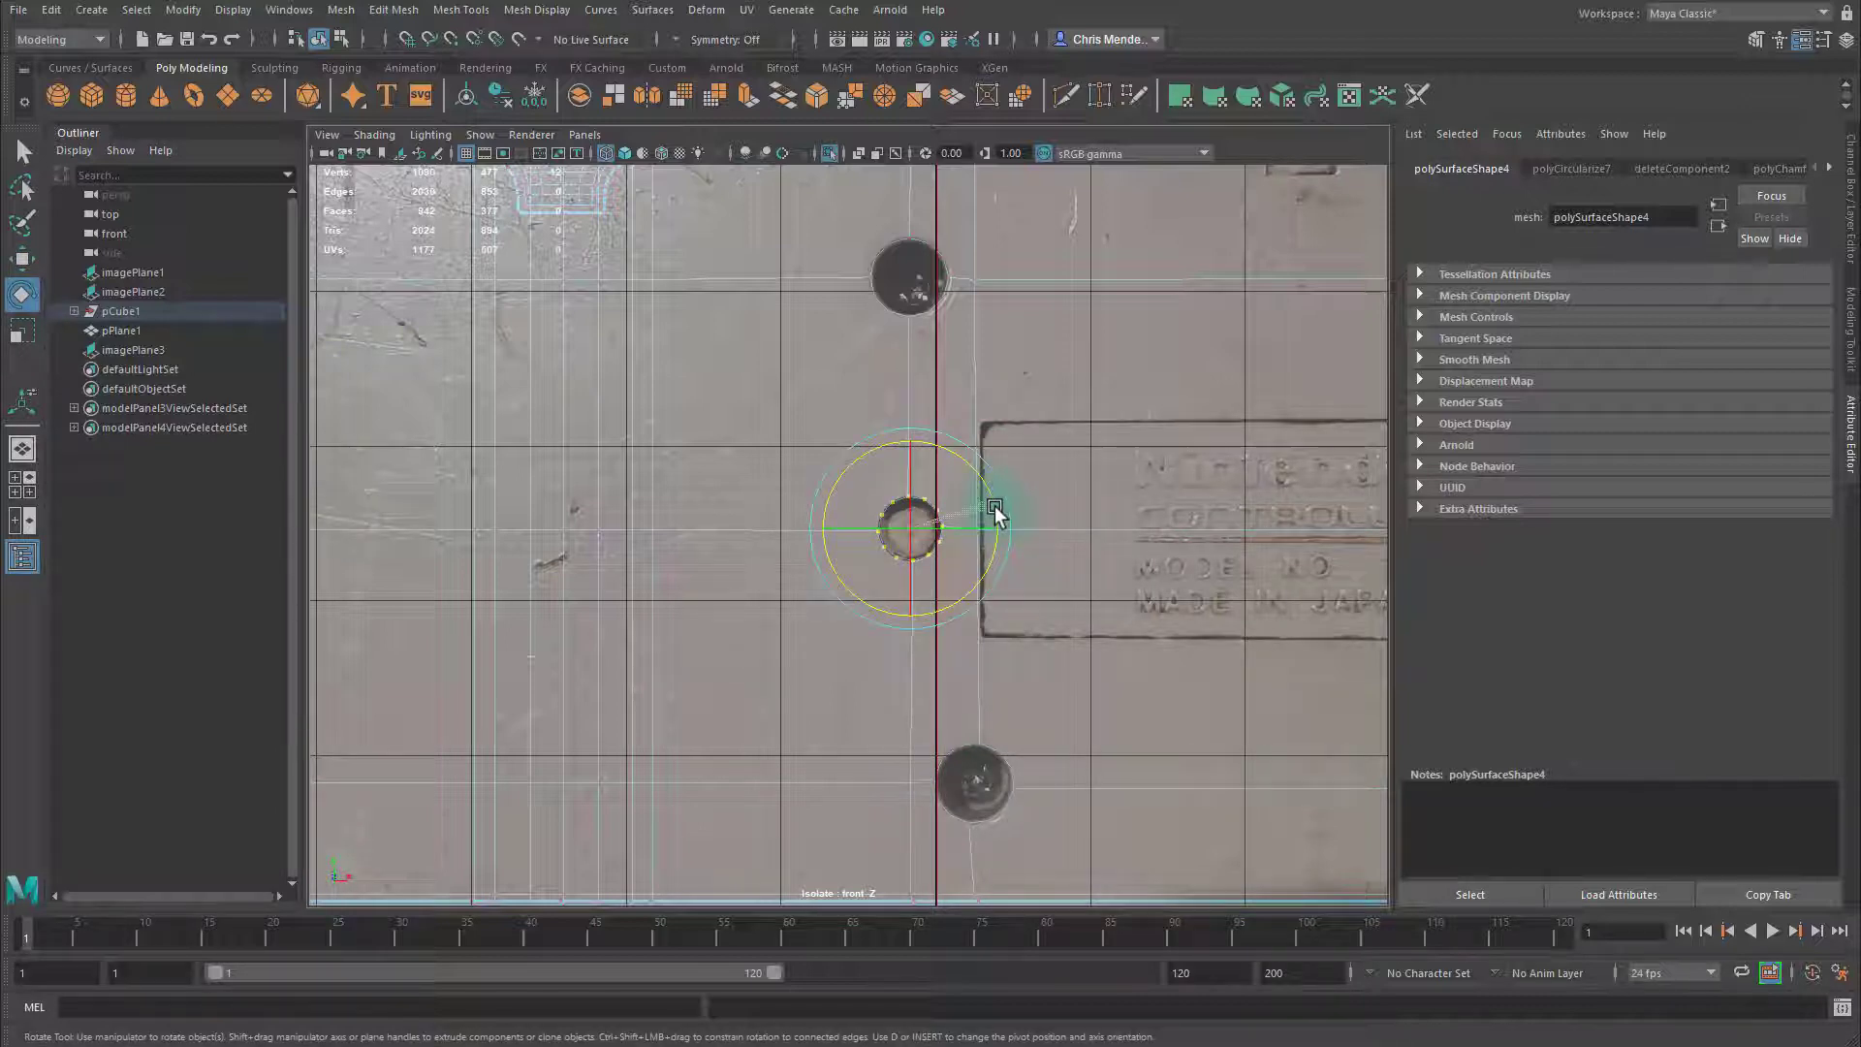
pyautogui.press('w')
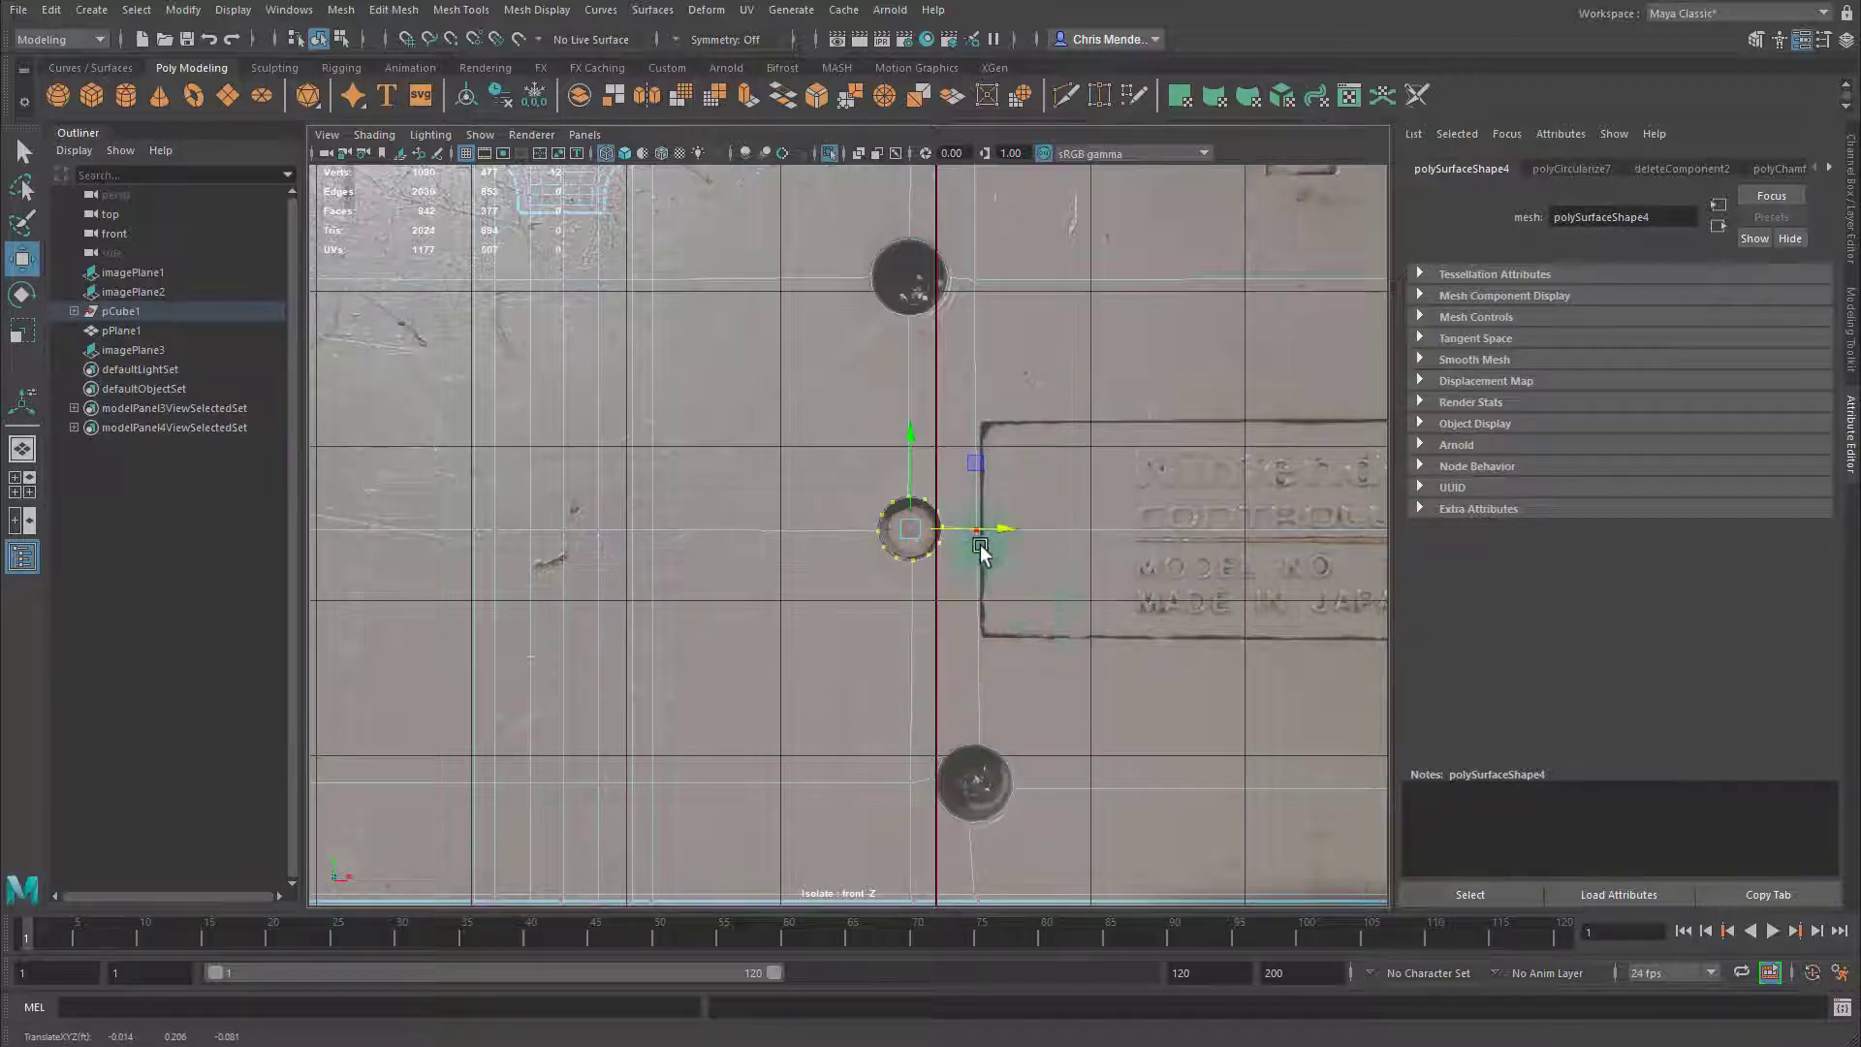
pyautogui.scroll(-3, 1042, 446)
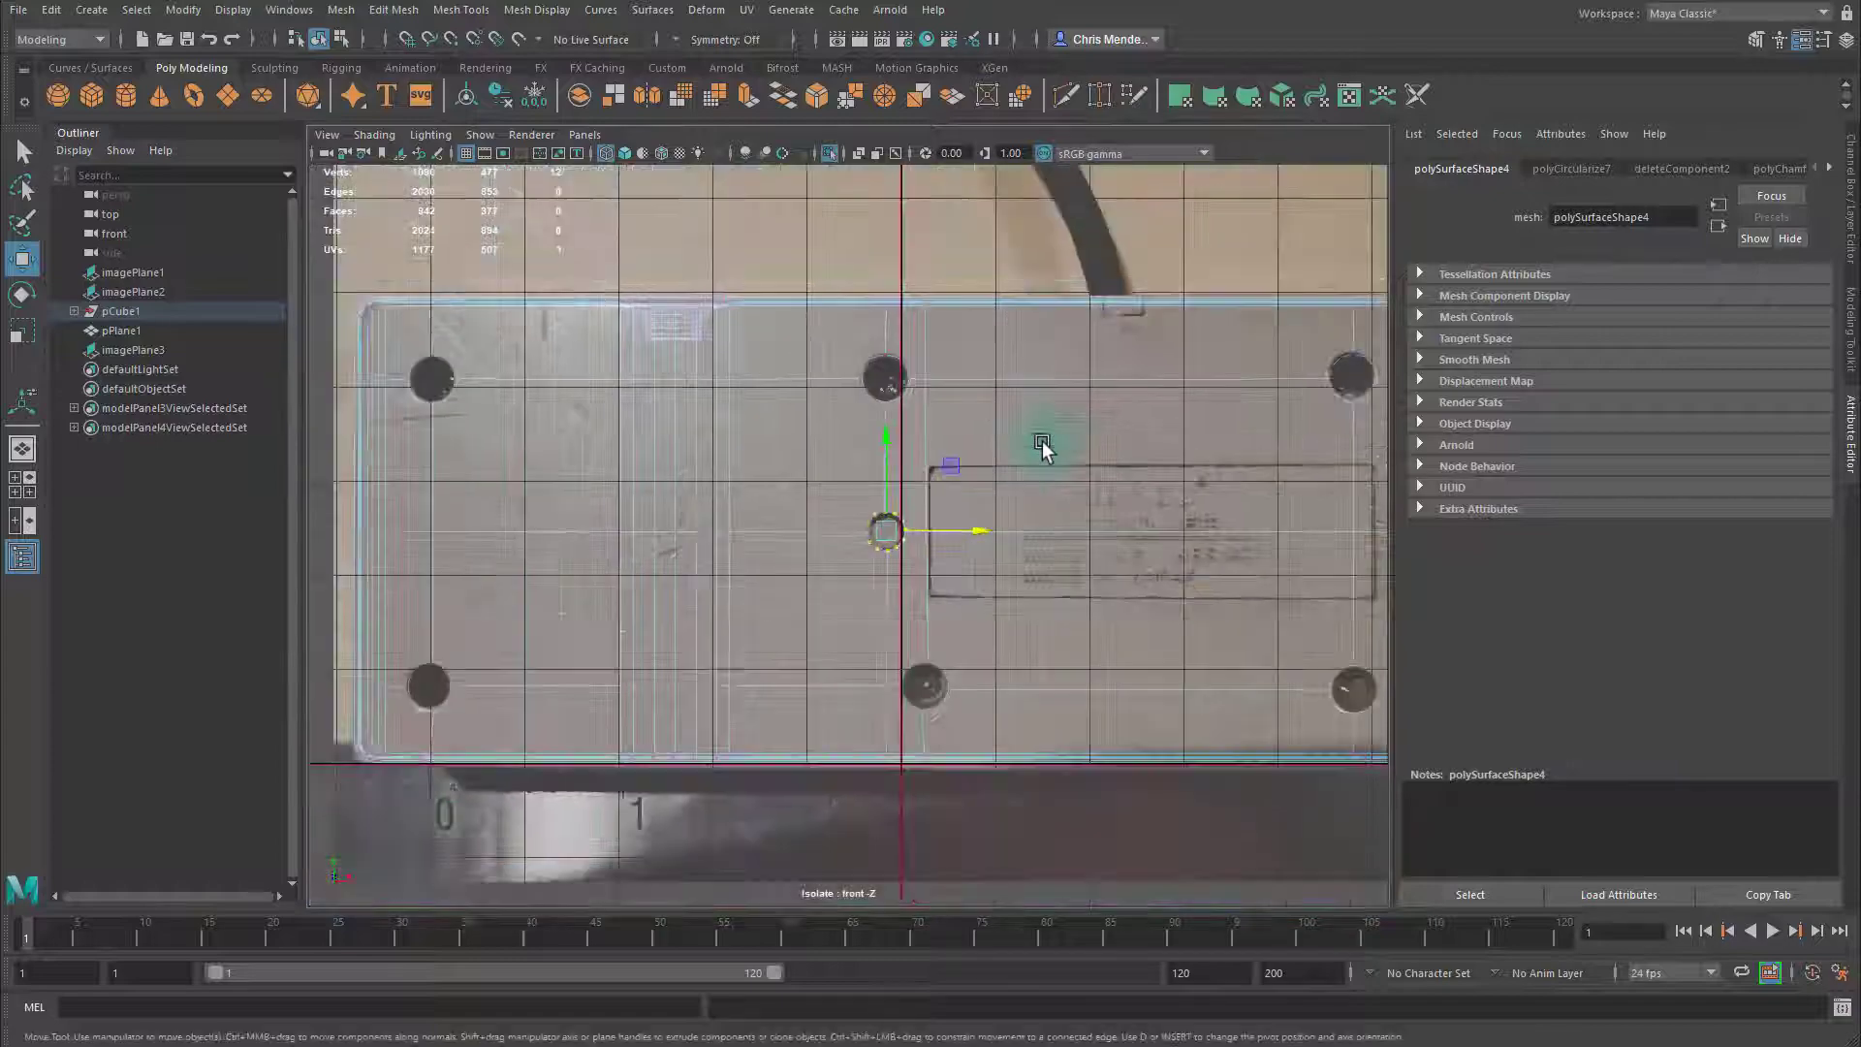
# Examine the hole layout on the case's back in the perspective view and select the upper corner hole's face
pyautogui.press('space')
pyautogui.press('space')
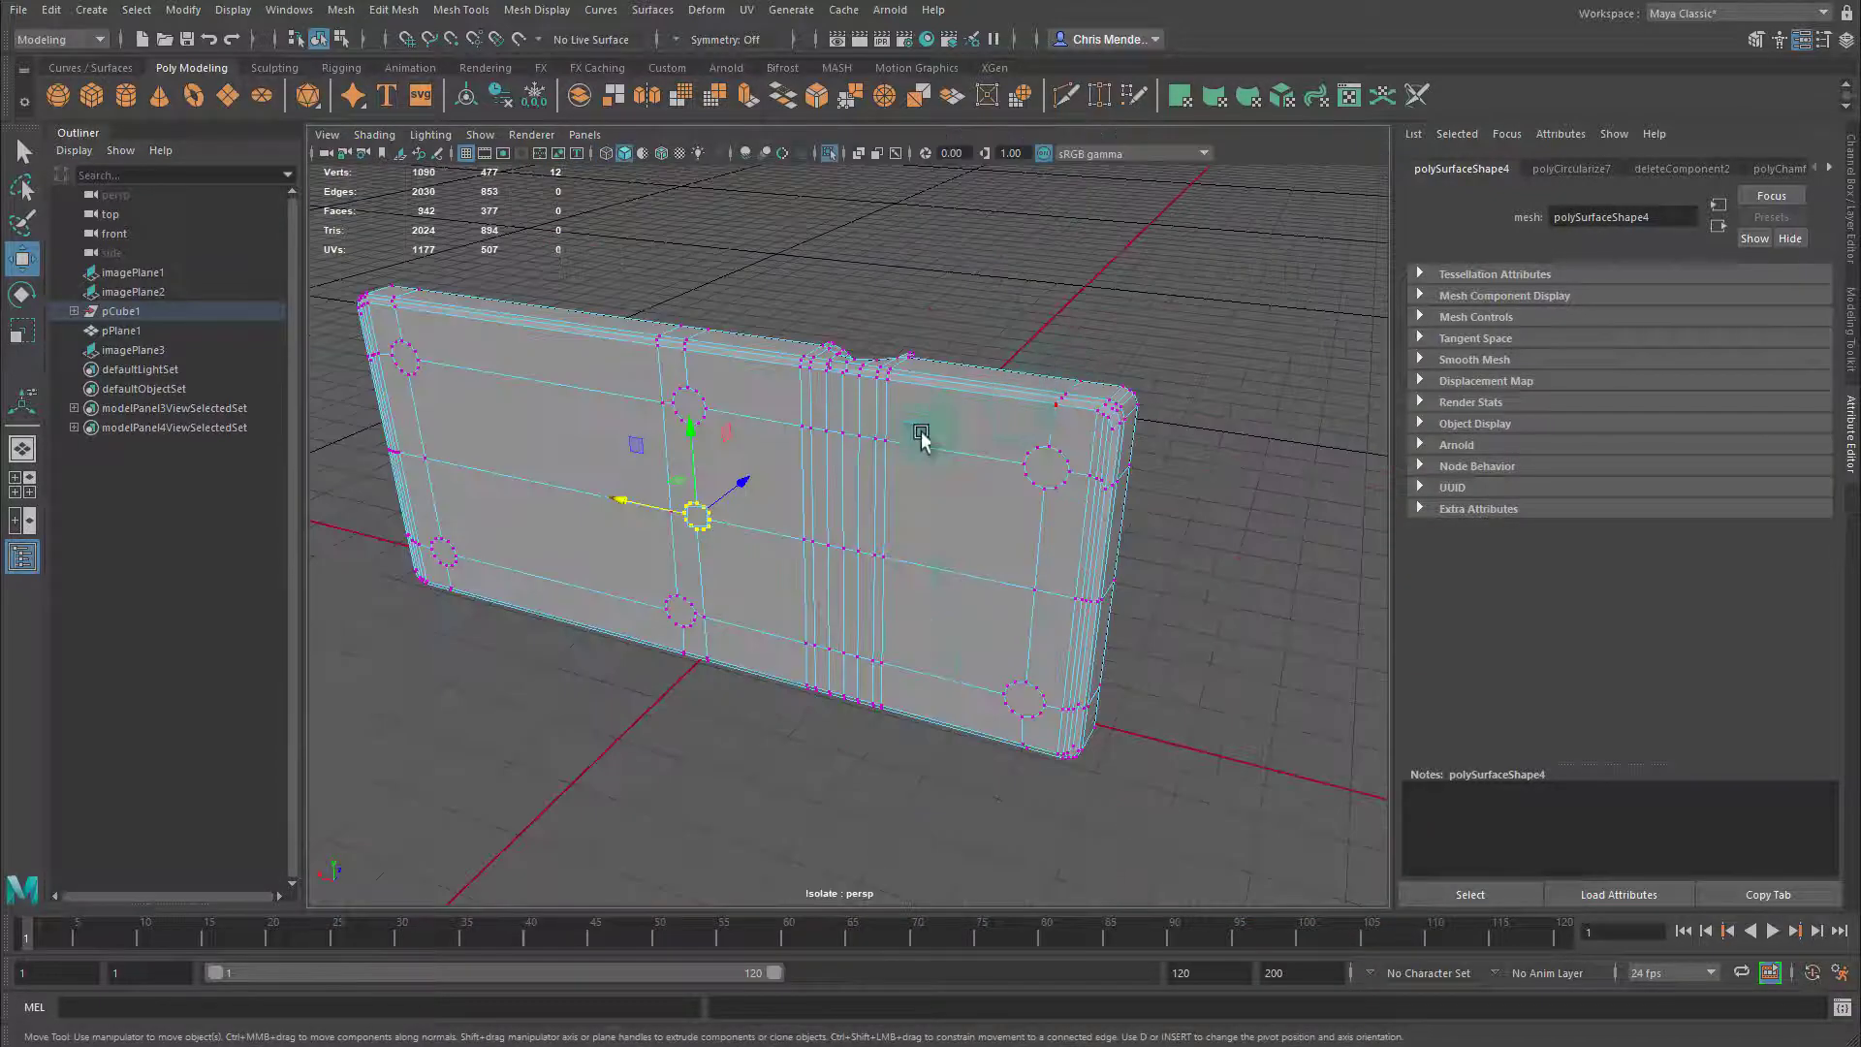
pyautogui.keyDown('alt'); pyautogui.moveTo(921, 428); pyautogui.dragTo(781, 395); pyautogui.keyUp('alt')
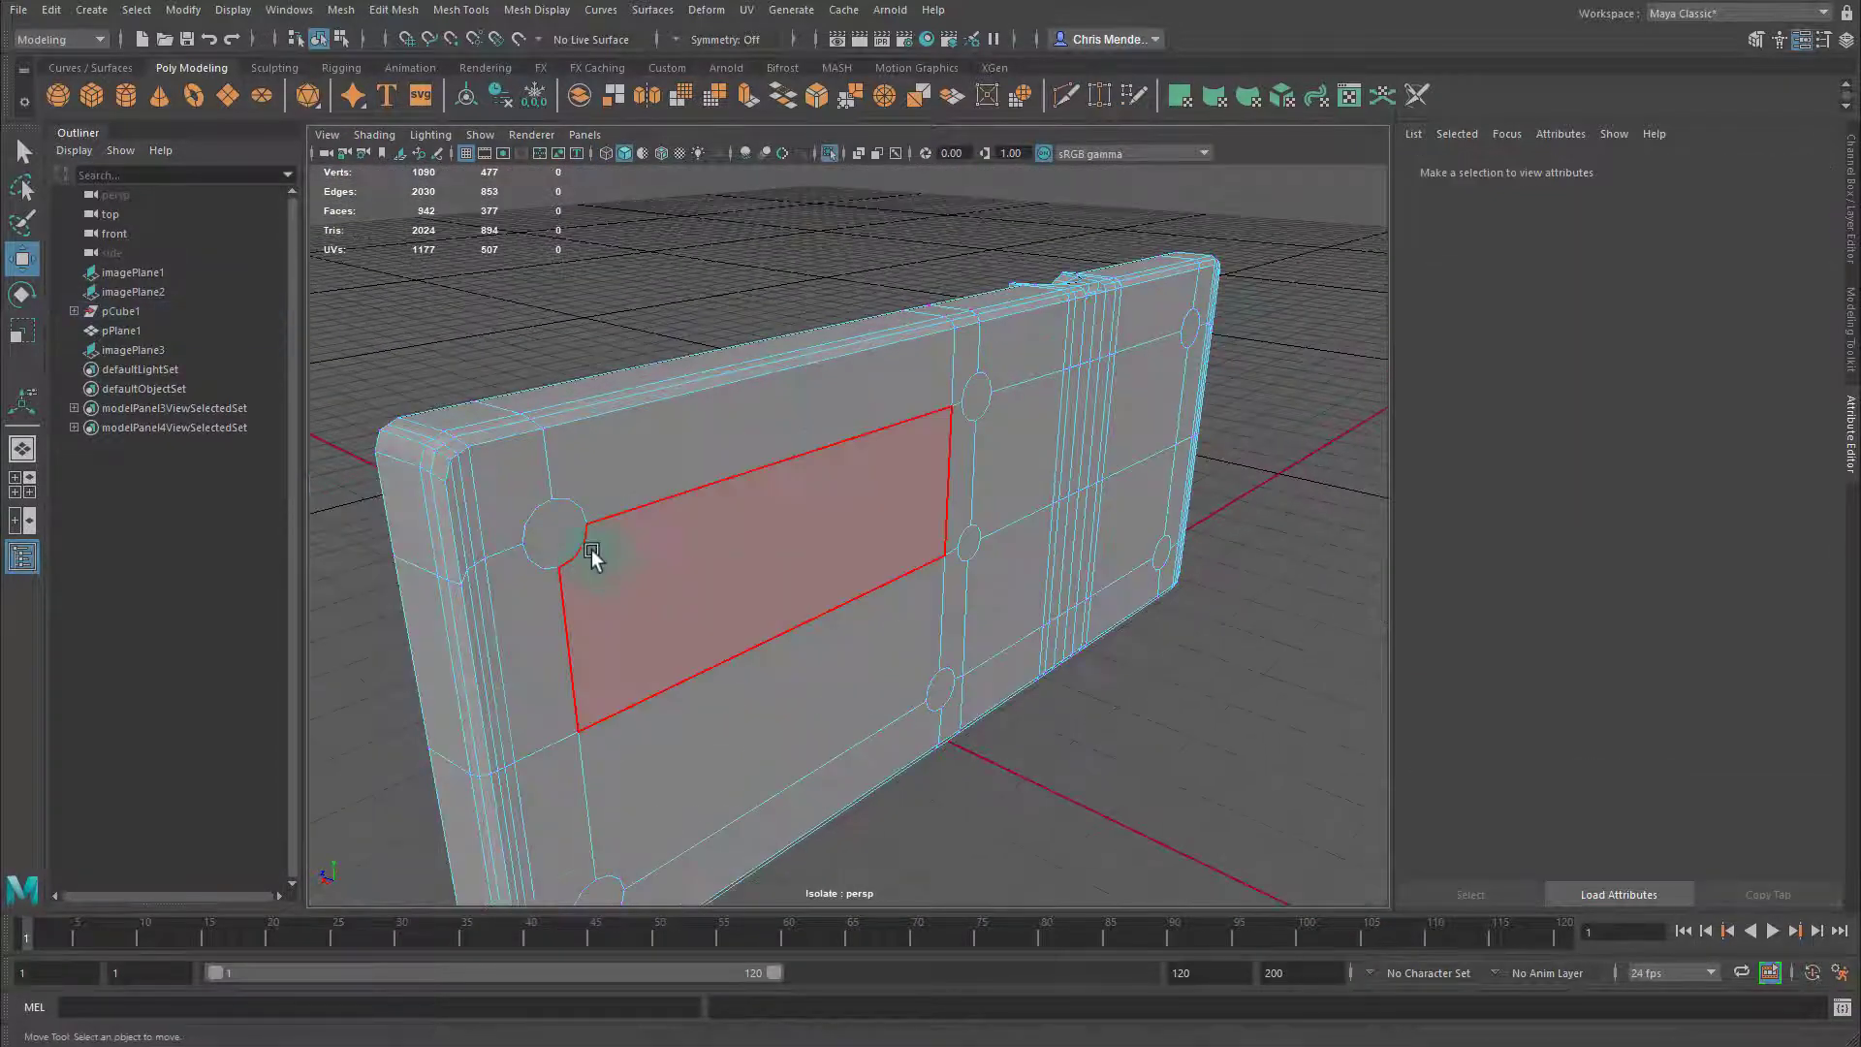
pyautogui.click(581, 545)
pyautogui.keyDown('alt'); pyautogui.moveTo(652, 606); pyautogui.dragTo(676, 433); pyautogui.keyUp('alt')
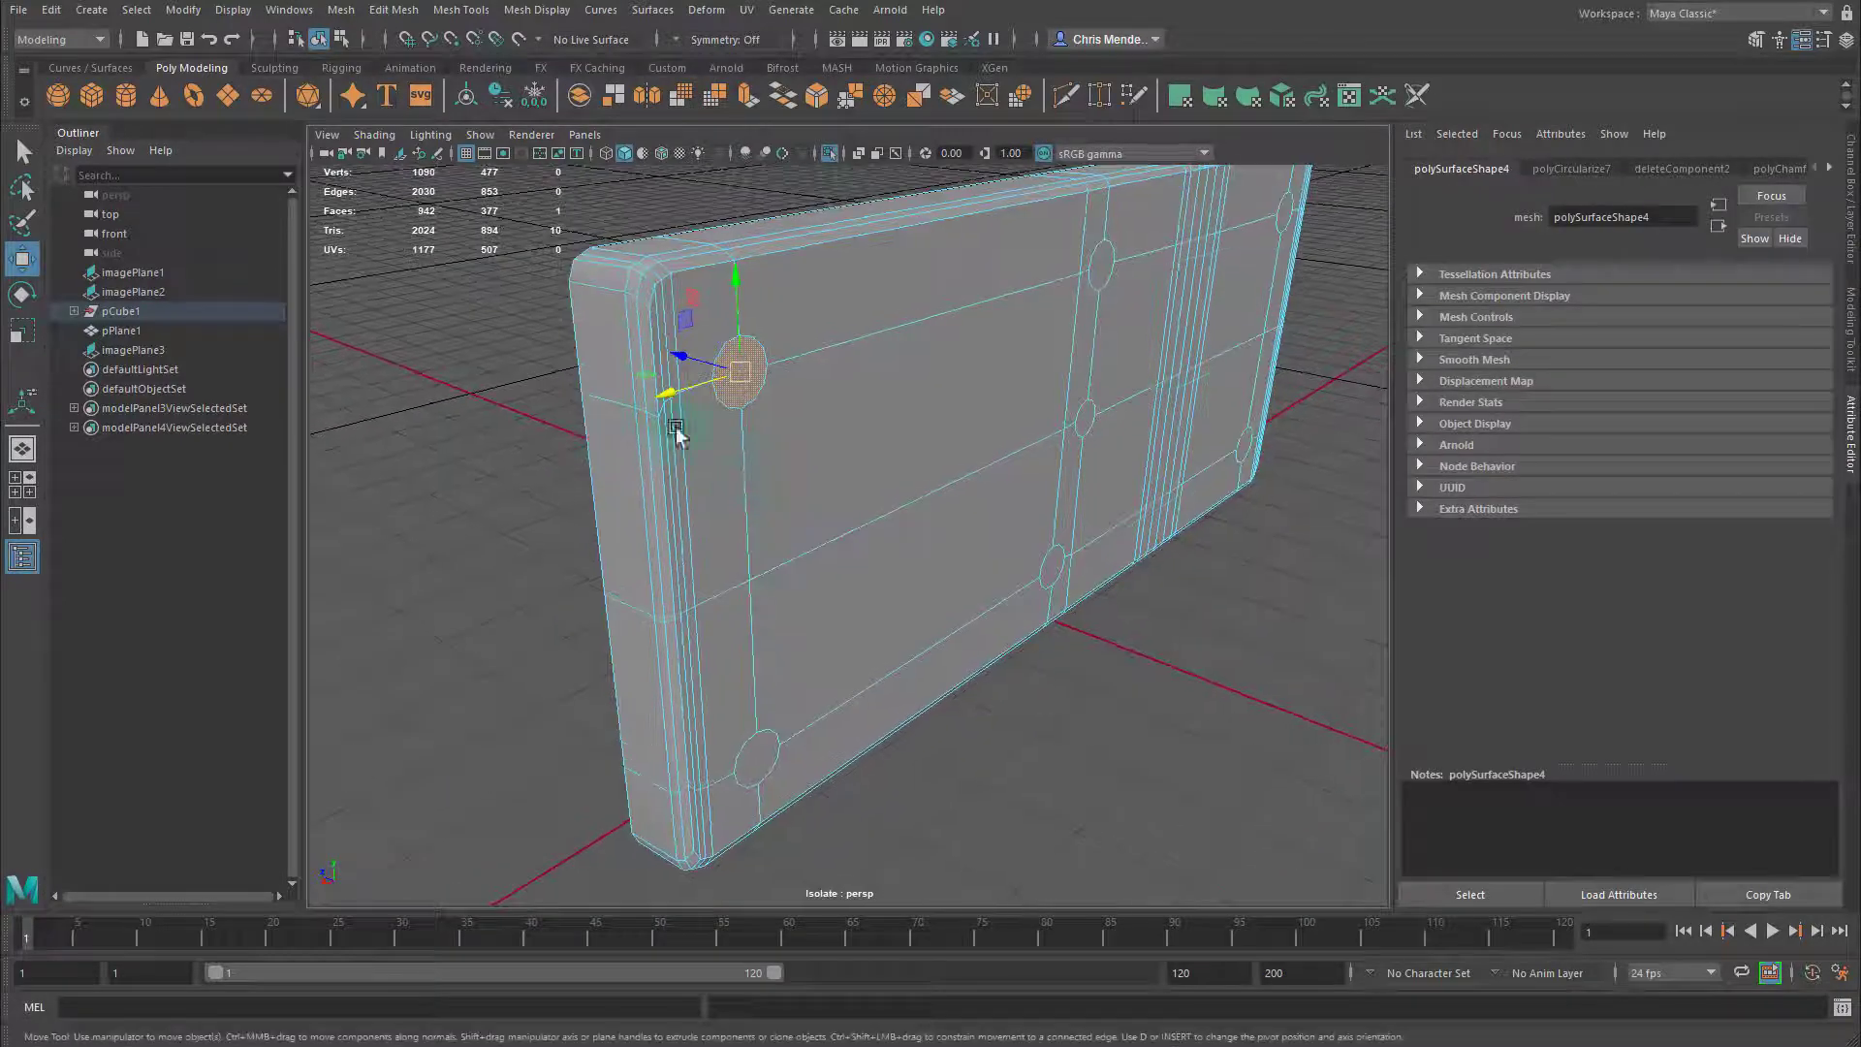
pyautogui.keyDown('alt'); pyautogui.moveTo(886, 468); pyautogui.dragTo(701, 426); pyautogui.keyUp('alt')
pyautogui.keyDown('alt'); pyautogui.moveTo(702, 425); pyautogui.dragTo(955, 407, button='middle'); pyautogui.keyUp('alt')
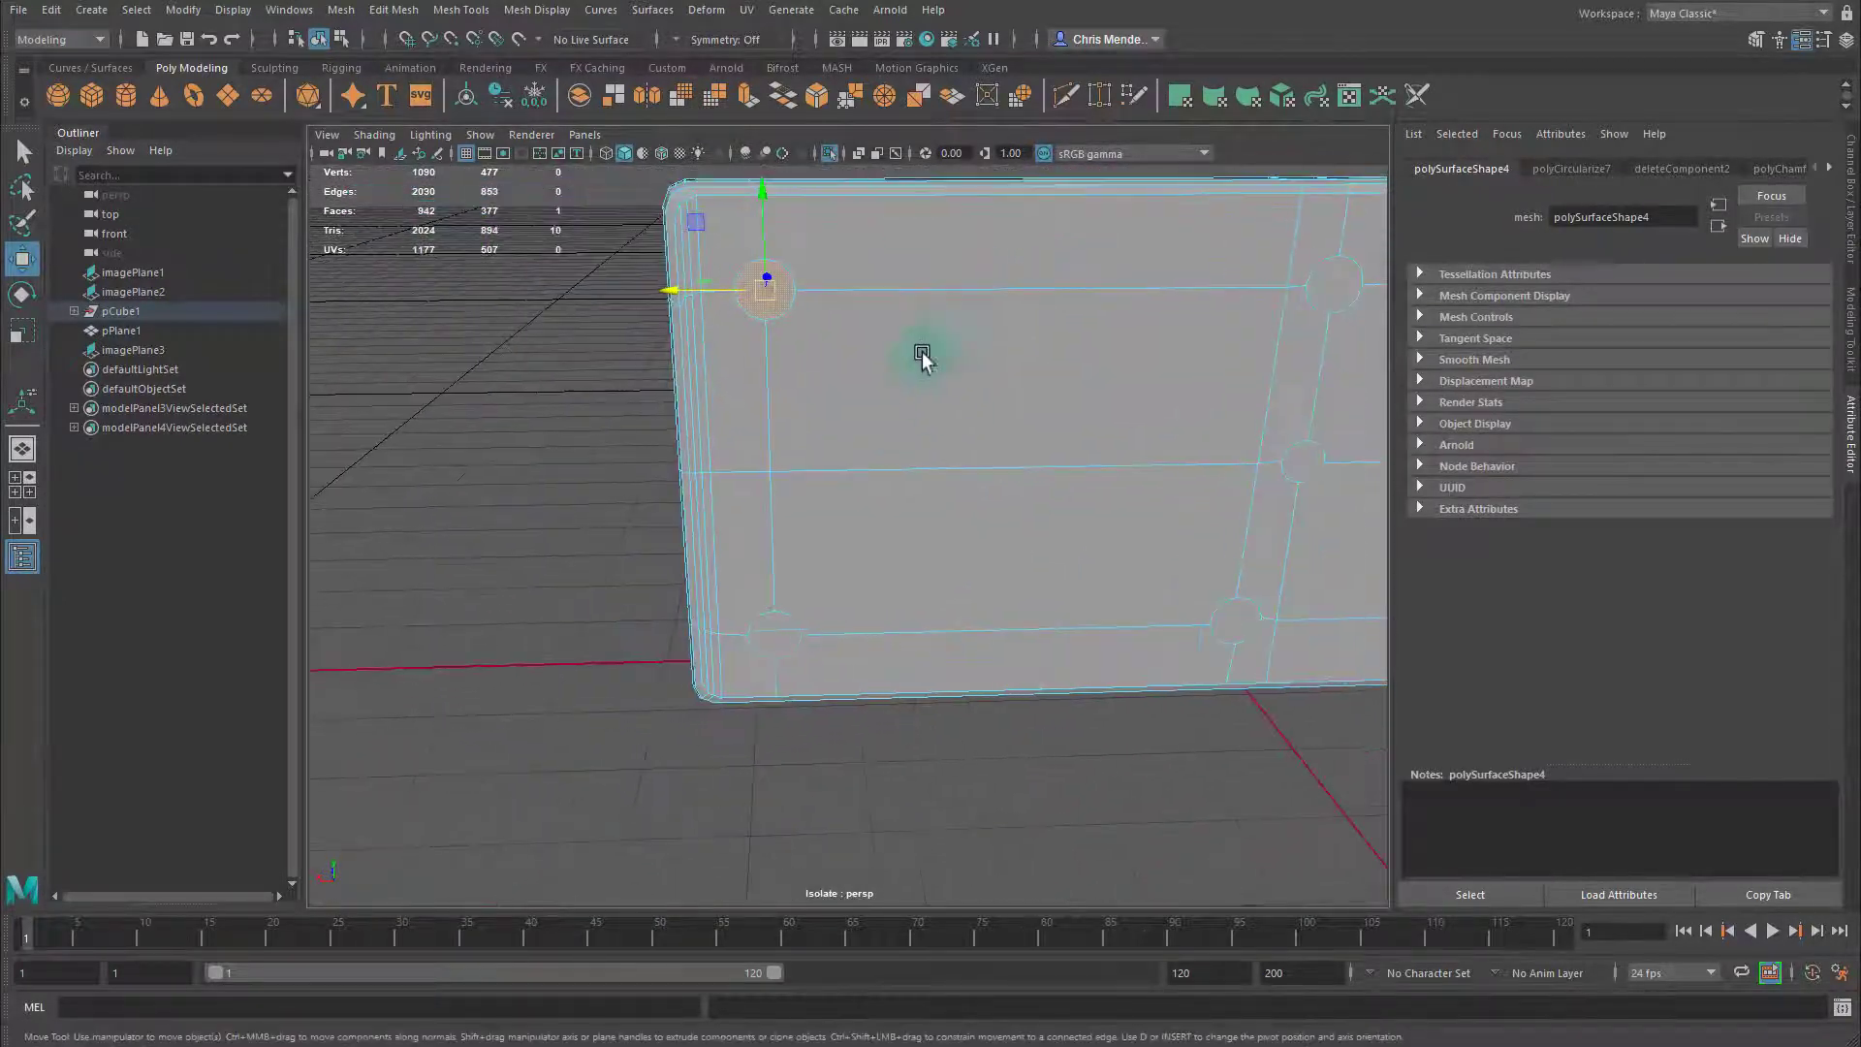
# Flatten the top-edge vertices above the upper corner hole and snap them sideways in line with the hole's centre
pyautogui.moveTo(920, 353); pyautogui.dragTo(731, 288, button='right')
pyautogui.keyDown('alt'); pyautogui.moveTo(732, 291); pyautogui.dragTo(814, 240); pyautogui.keyUp('alt')
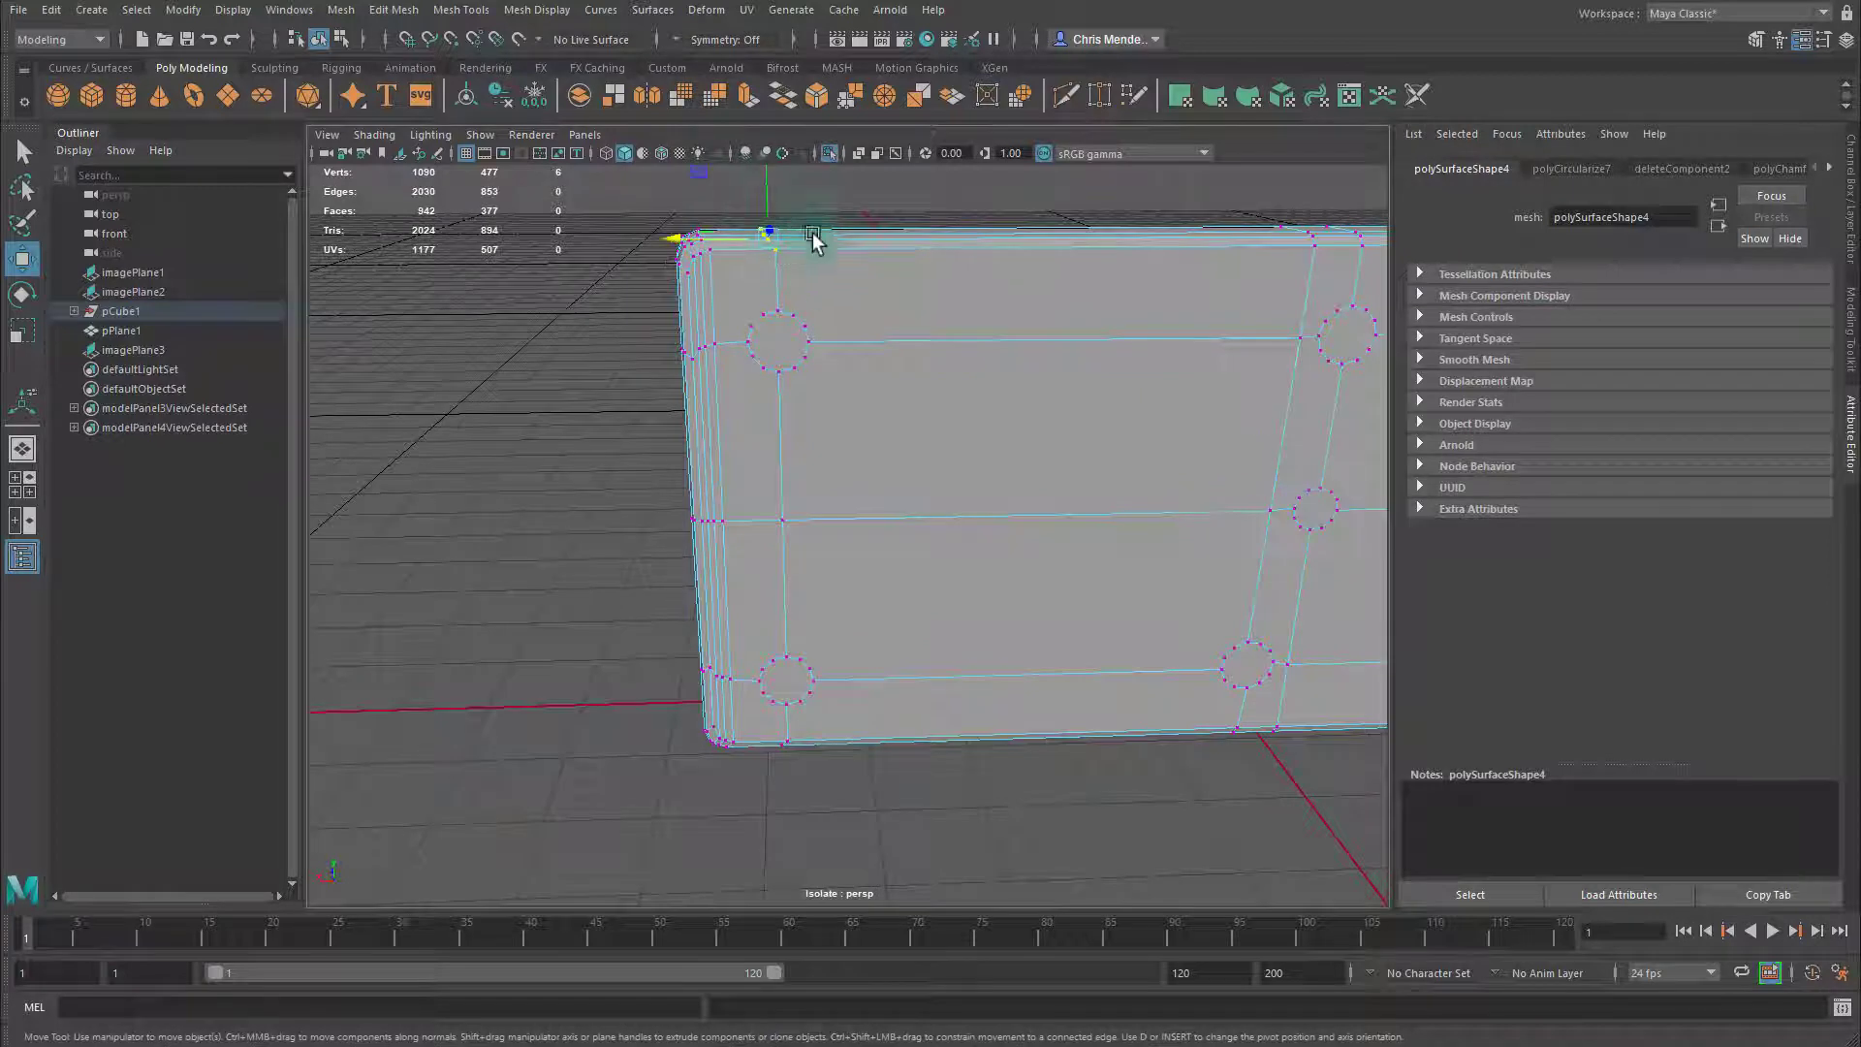
pyautogui.press('r')
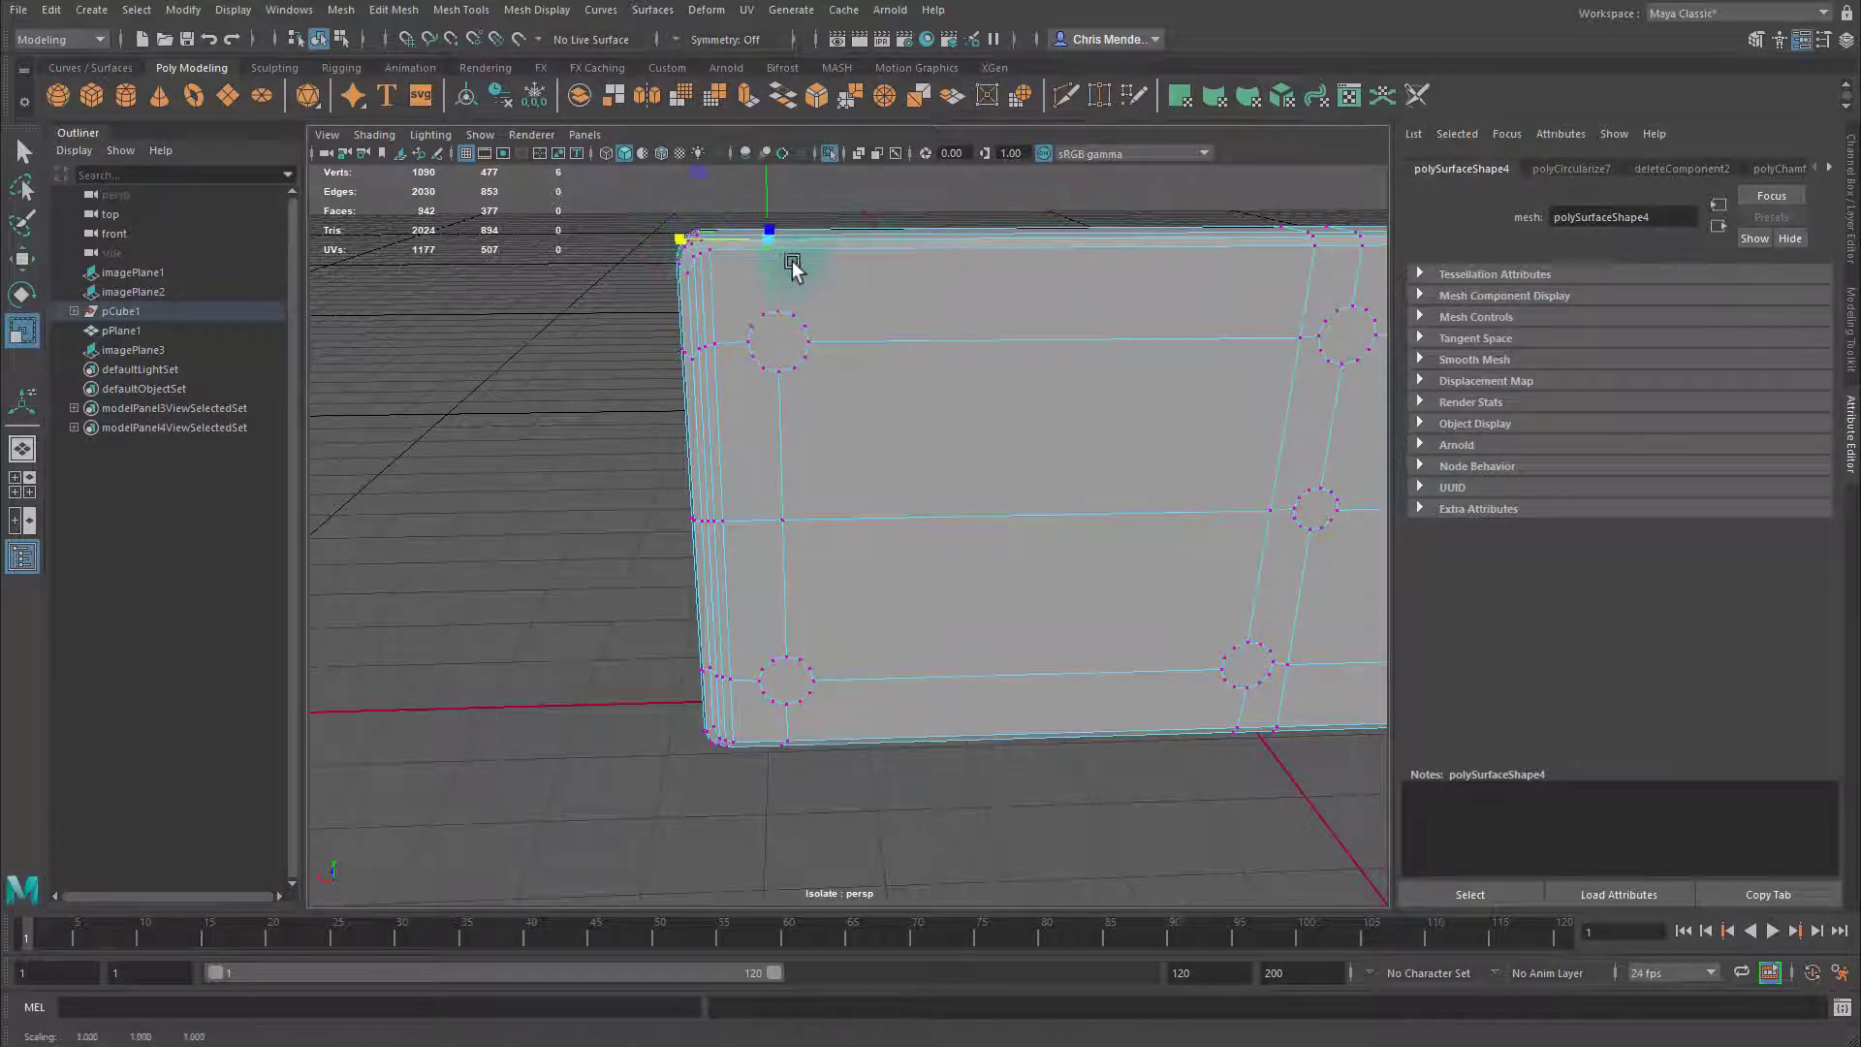
pyautogui.press('w')
pyautogui.press('v')
pyautogui.moveTo(780, 300); pyautogui.dragTo(786, 315, button='middle')
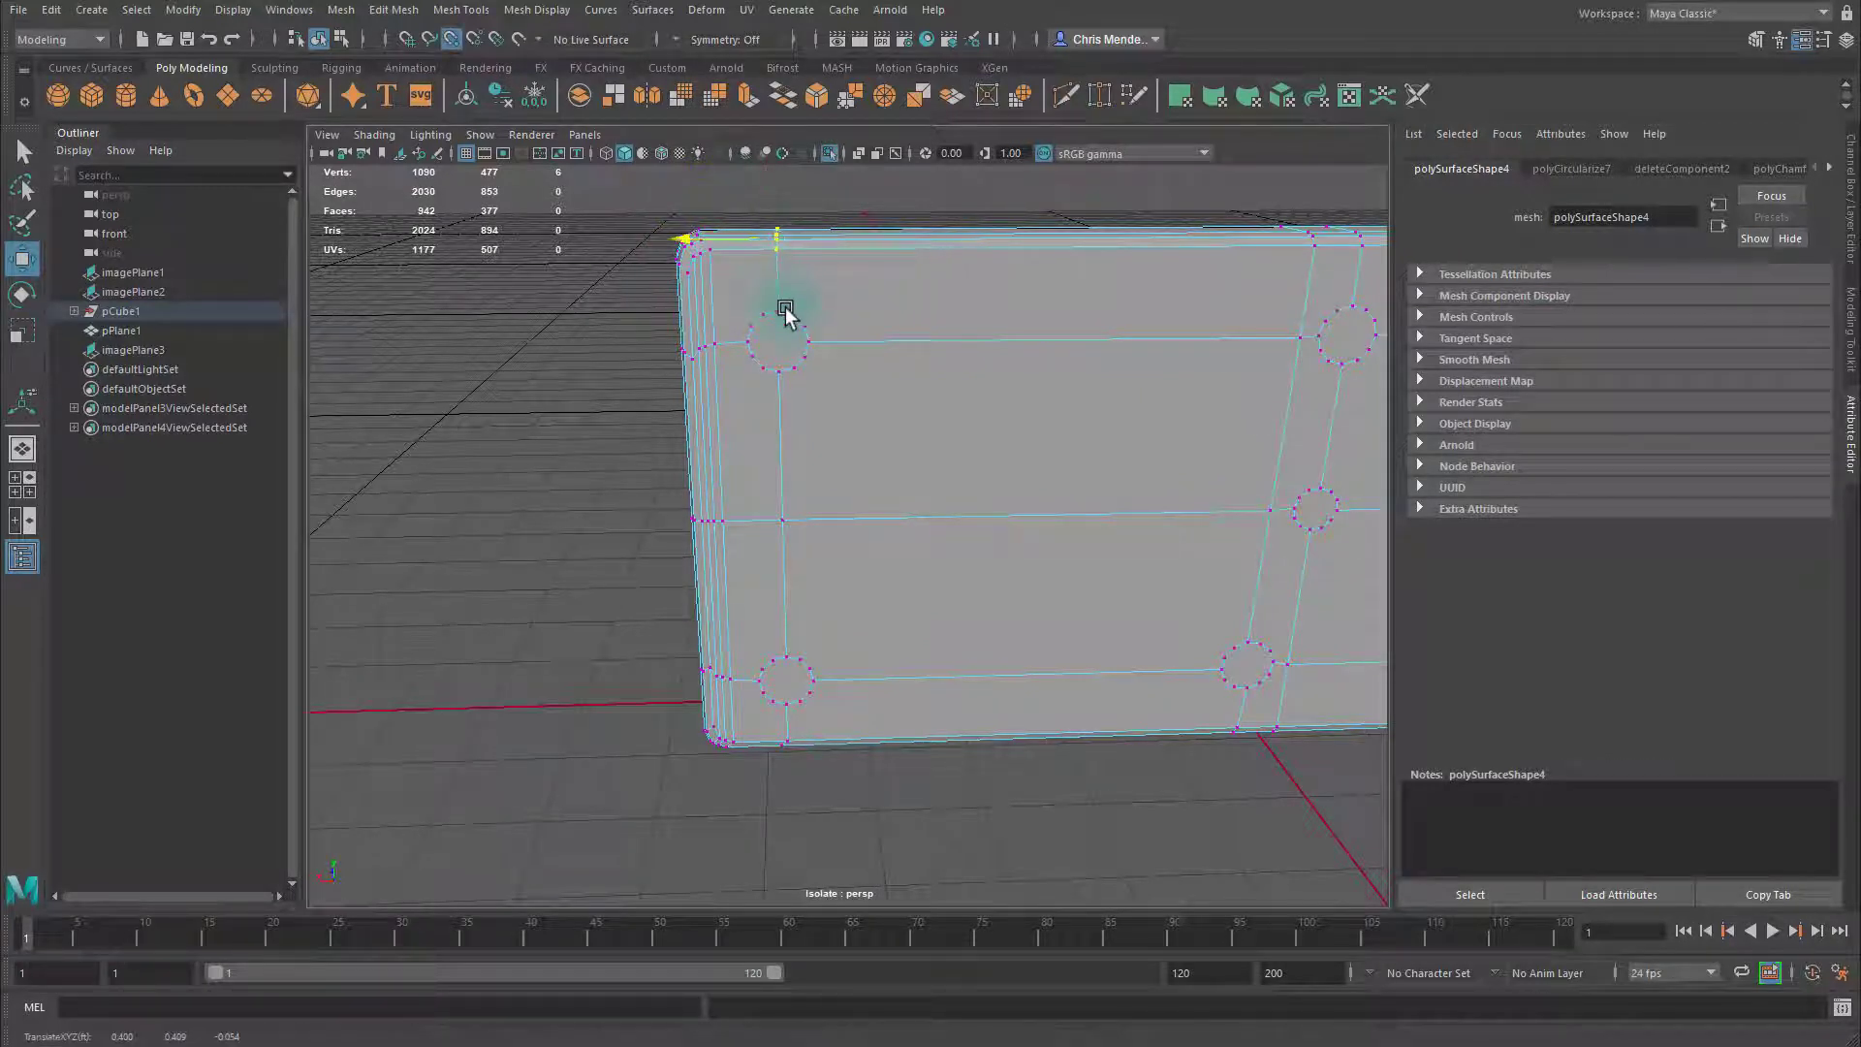
# Flatten the bottom-edge vertices below the lower corner hole and snap them sideways to the hole's centre line
pyautogui.moveTo(824, 778); pyautogui.dragTo(944, 758)
pyautogui.press('r')
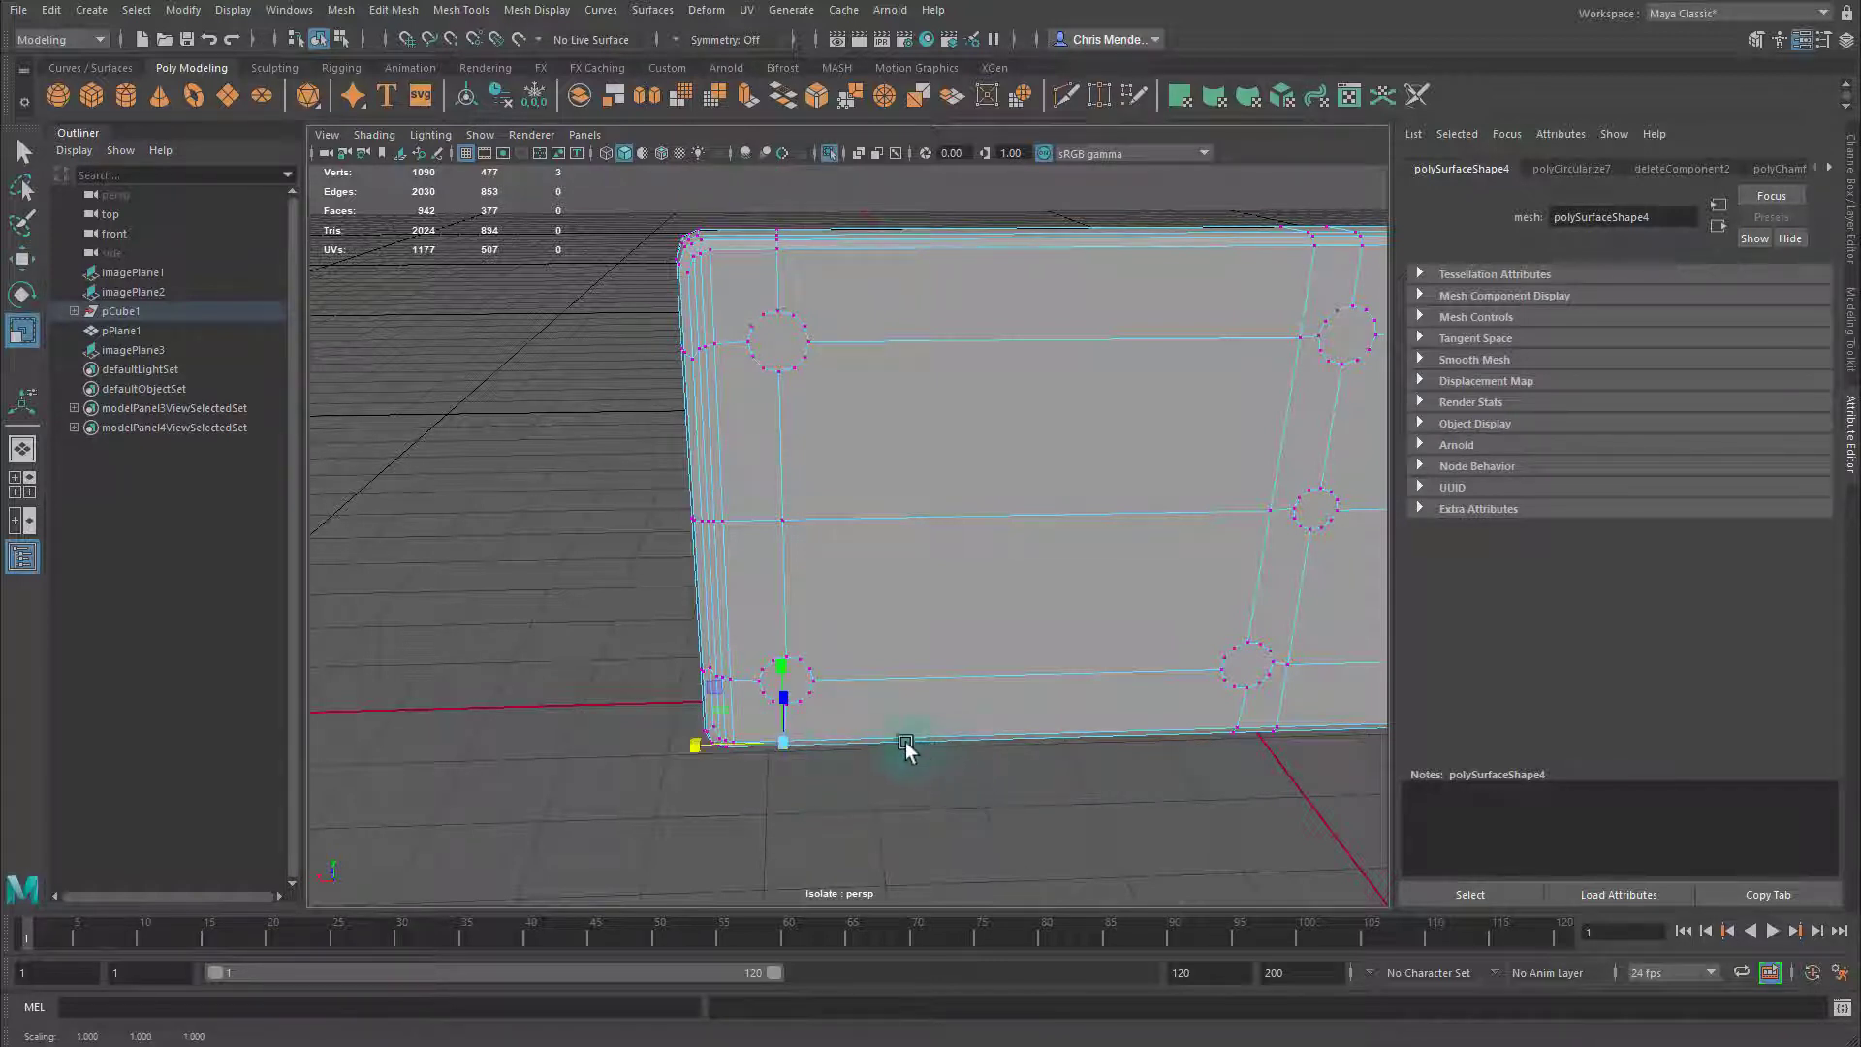
pyautogui.press('w')
pyautogui.moveTo(802, 733); pyautogui.dragTo(790, 707)
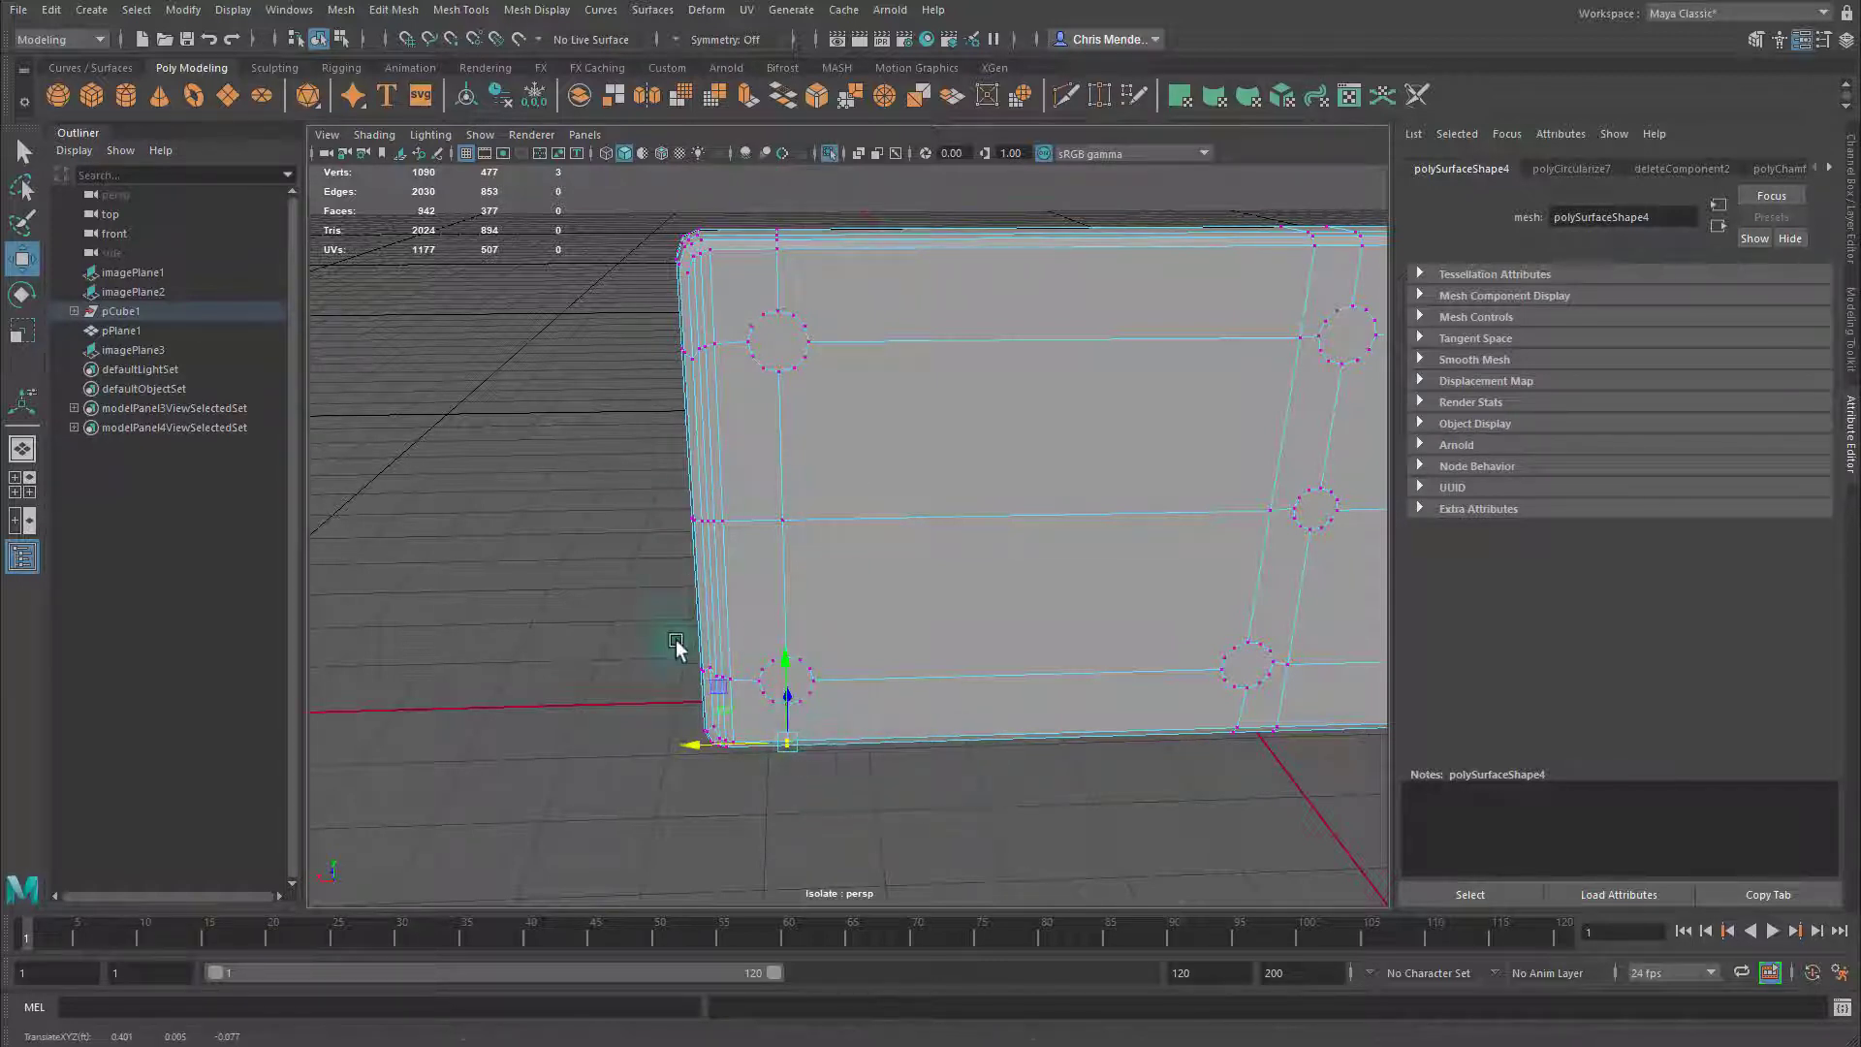
# Align the side-edge vertices beside the corner holes vertically with the holes' horizontal centre cuts
pyautogui.moveTo(676, 642); pyautogui.dragTo(750, 694)
pyautogui.press('v')
pyautogui.moveTo(710, 575); pyautogui.dragTo(763, 706)
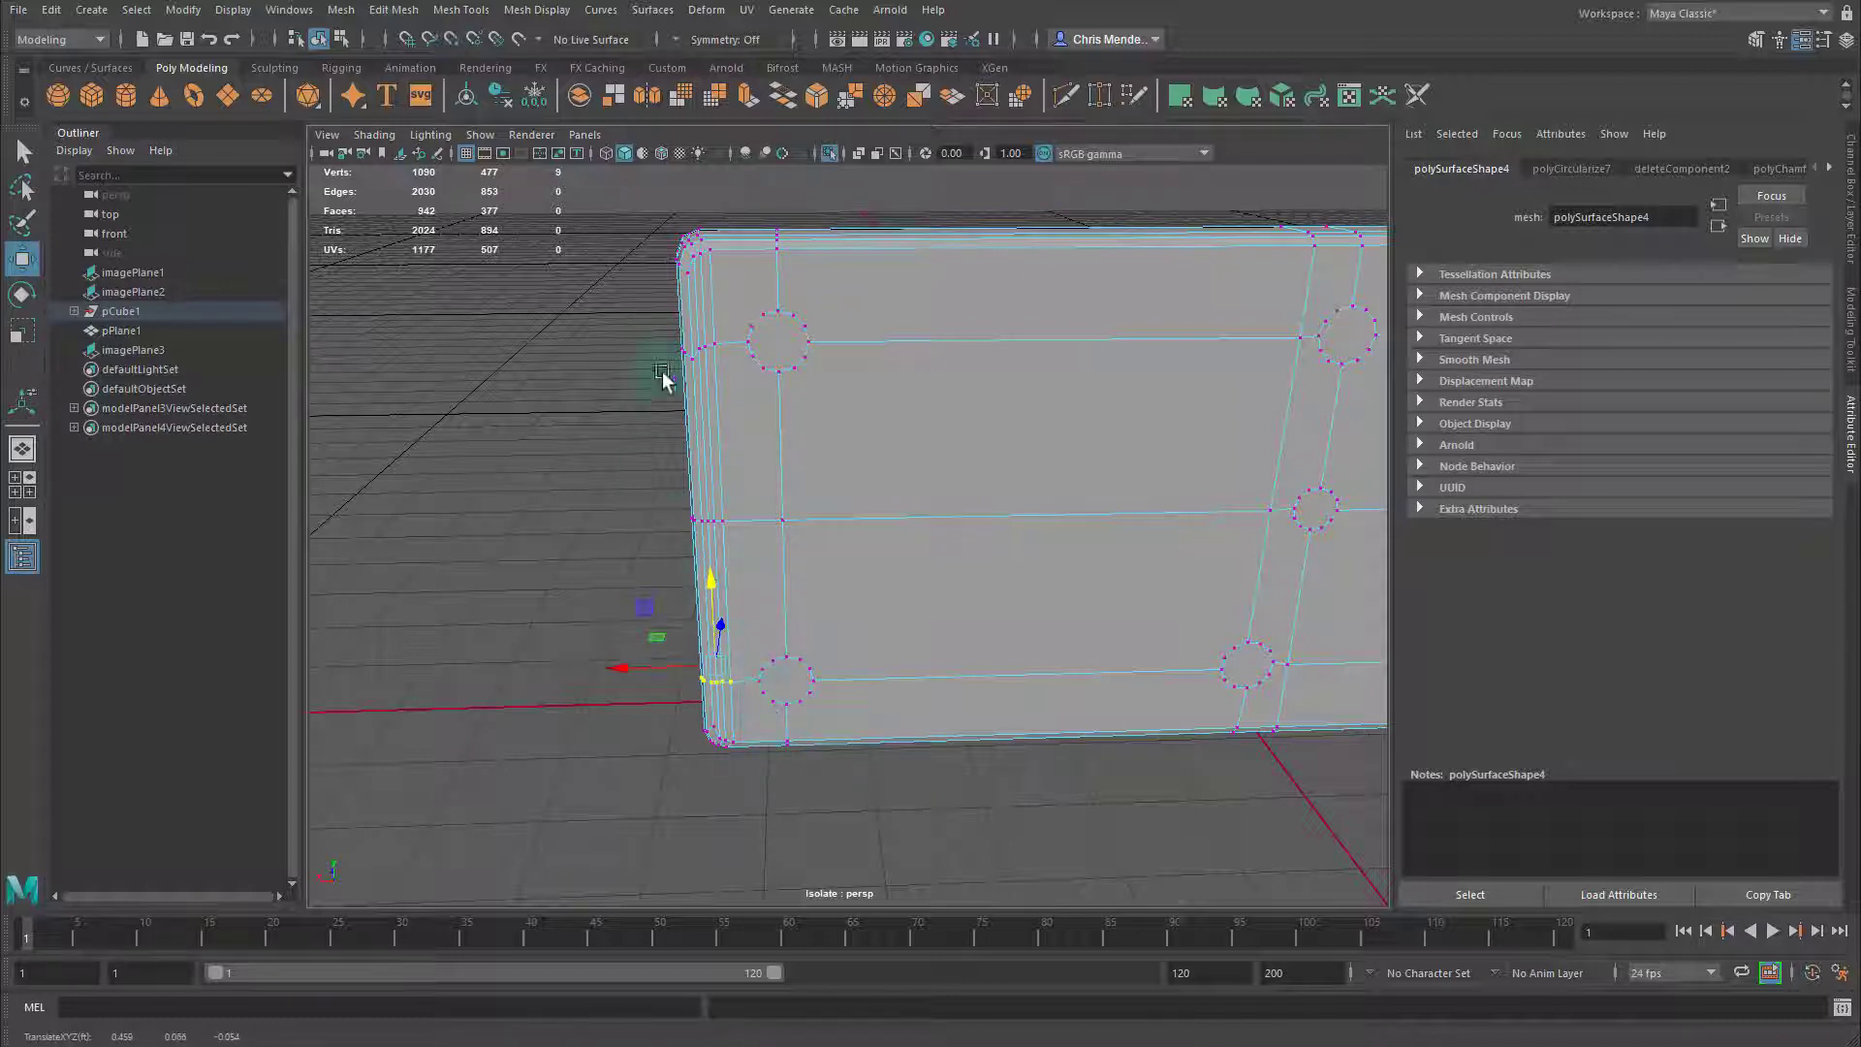
pyautogui.moveTo(662, 378); pyautogui.dragTo(747, 341)
# Flatten the bottom-edge vertices beneath the lower centre hole and snap them sideways in line with the hole's centre
pyautogui.keyDown('alt'); pyautogui.moveTo(1029, 473); pyautogui.dragTo(581, 454, button='middle'); pyautogui.keyUp('alt')
pyautogui.moveTo(785, 686); pyautogui.dragTo(822, 752)
pyautogui.press('r')
pyautogui.moveTo(722, 712); pyautogui.dragTo(804, 711)
pyautogui.press('w')
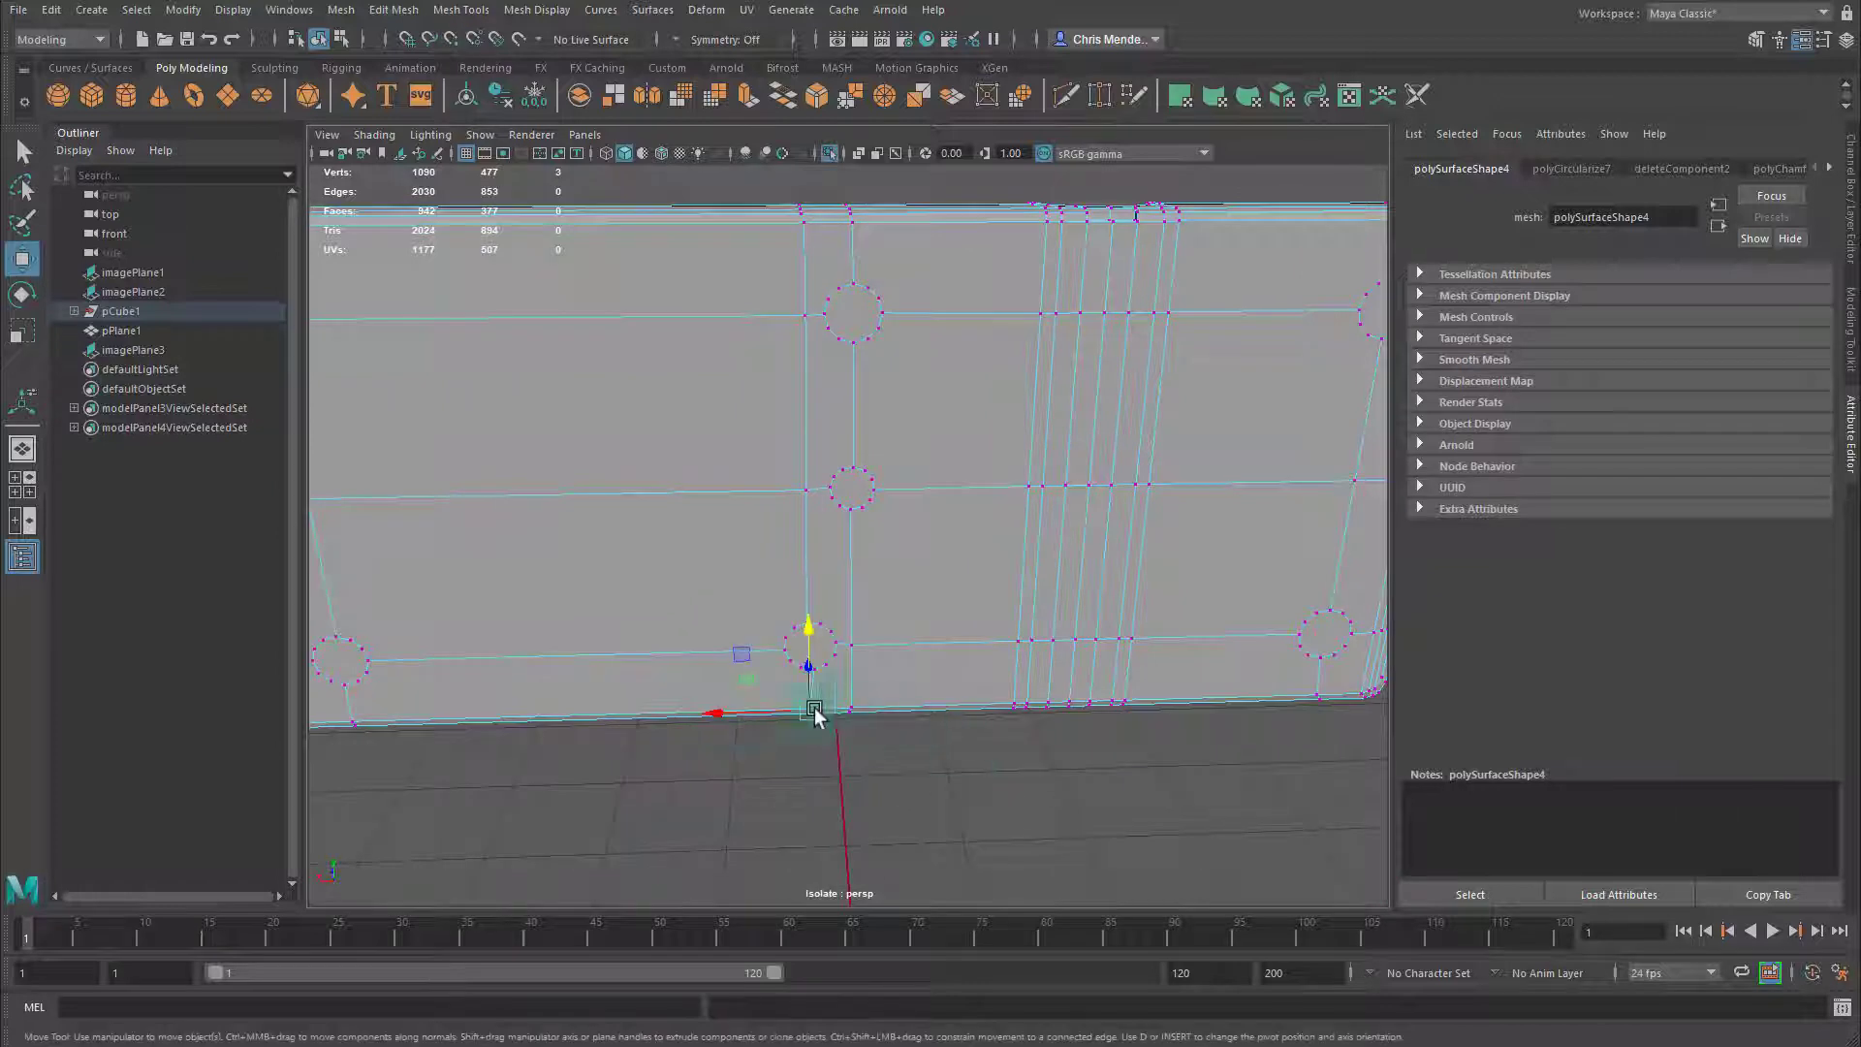
pyautogui.hotkey('ctrl', 'z')
pyautogui.moveTo(832, 693); pyautogui.dragTo(814, 670, button='middle')
pyautogui.click(715, 712)
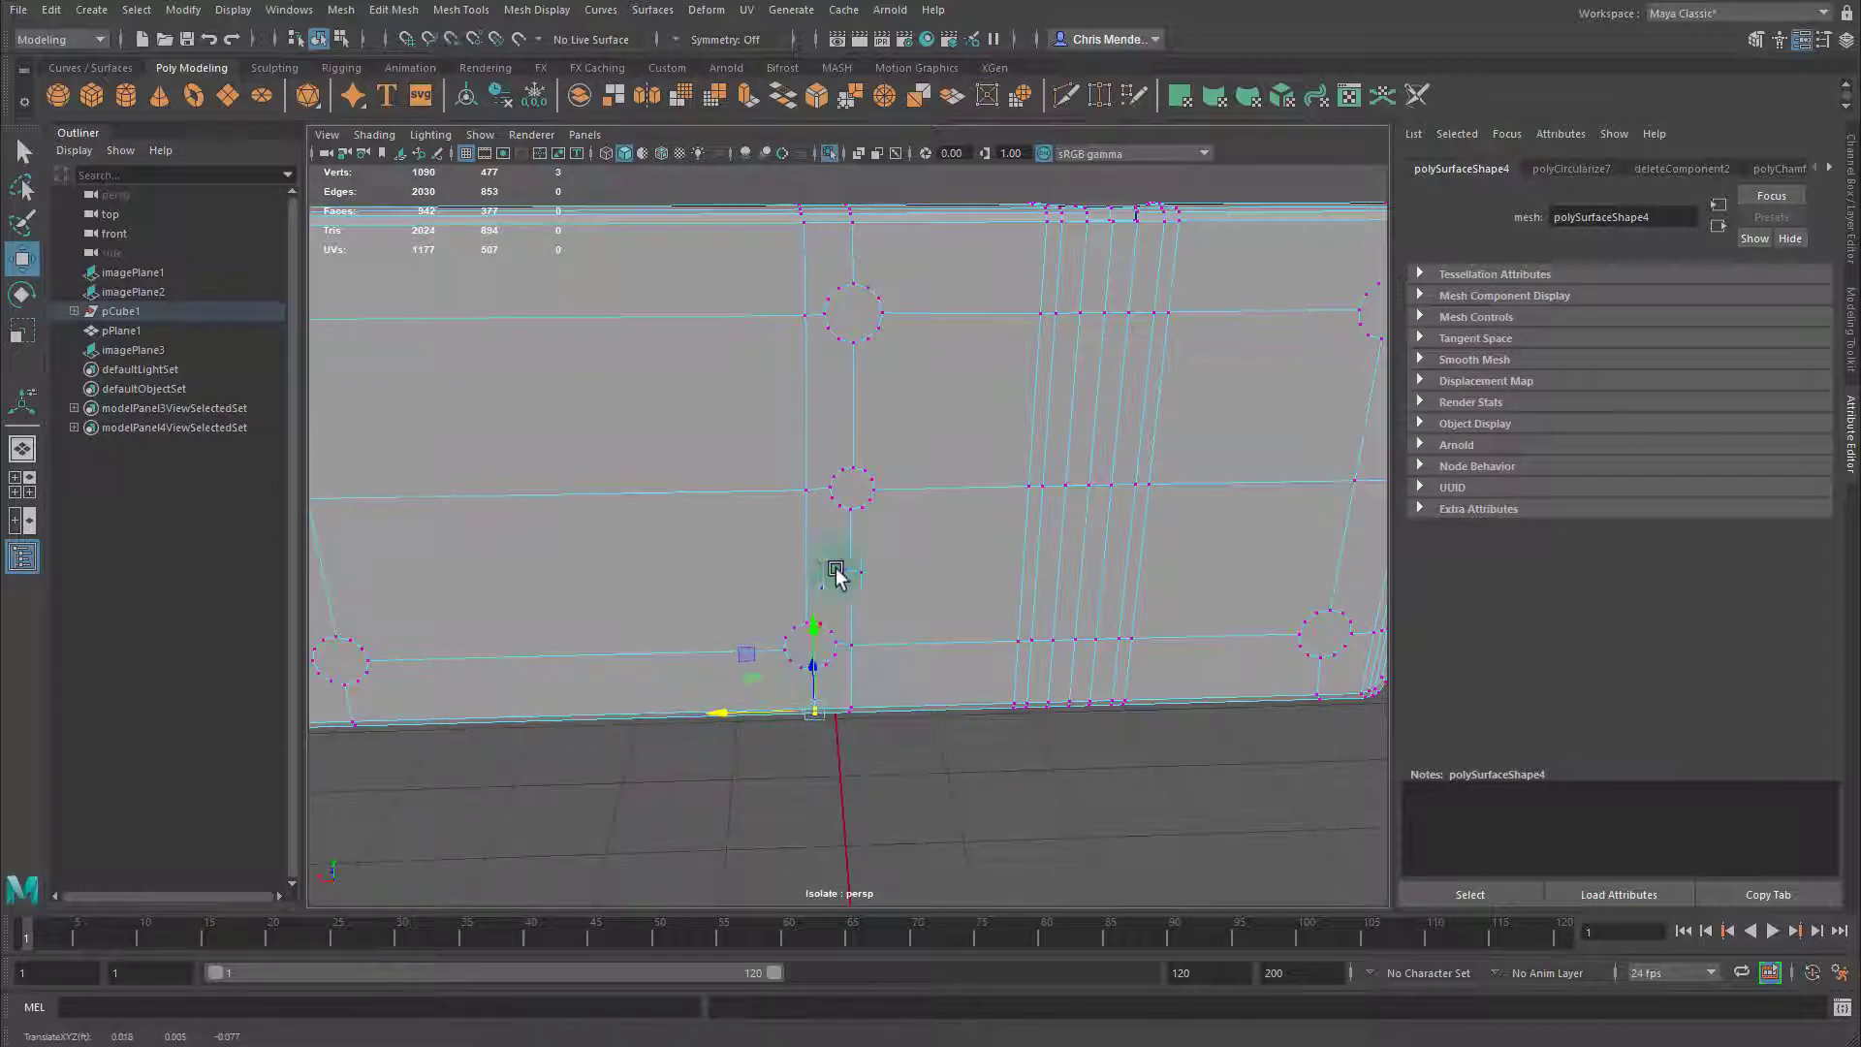
# Flatten the top-edge vertices of the lower centre hole's vertical cut and snap them to the vertex directly below
pyautogui.moveTo(774, 188); pyautogui.dragTo(835, 241)
pyautogui.press('r')
pyautogui.moveTo(803, 285); pyautogui.dragTo(972, 251, button='middle')
pyautogui.press('w')
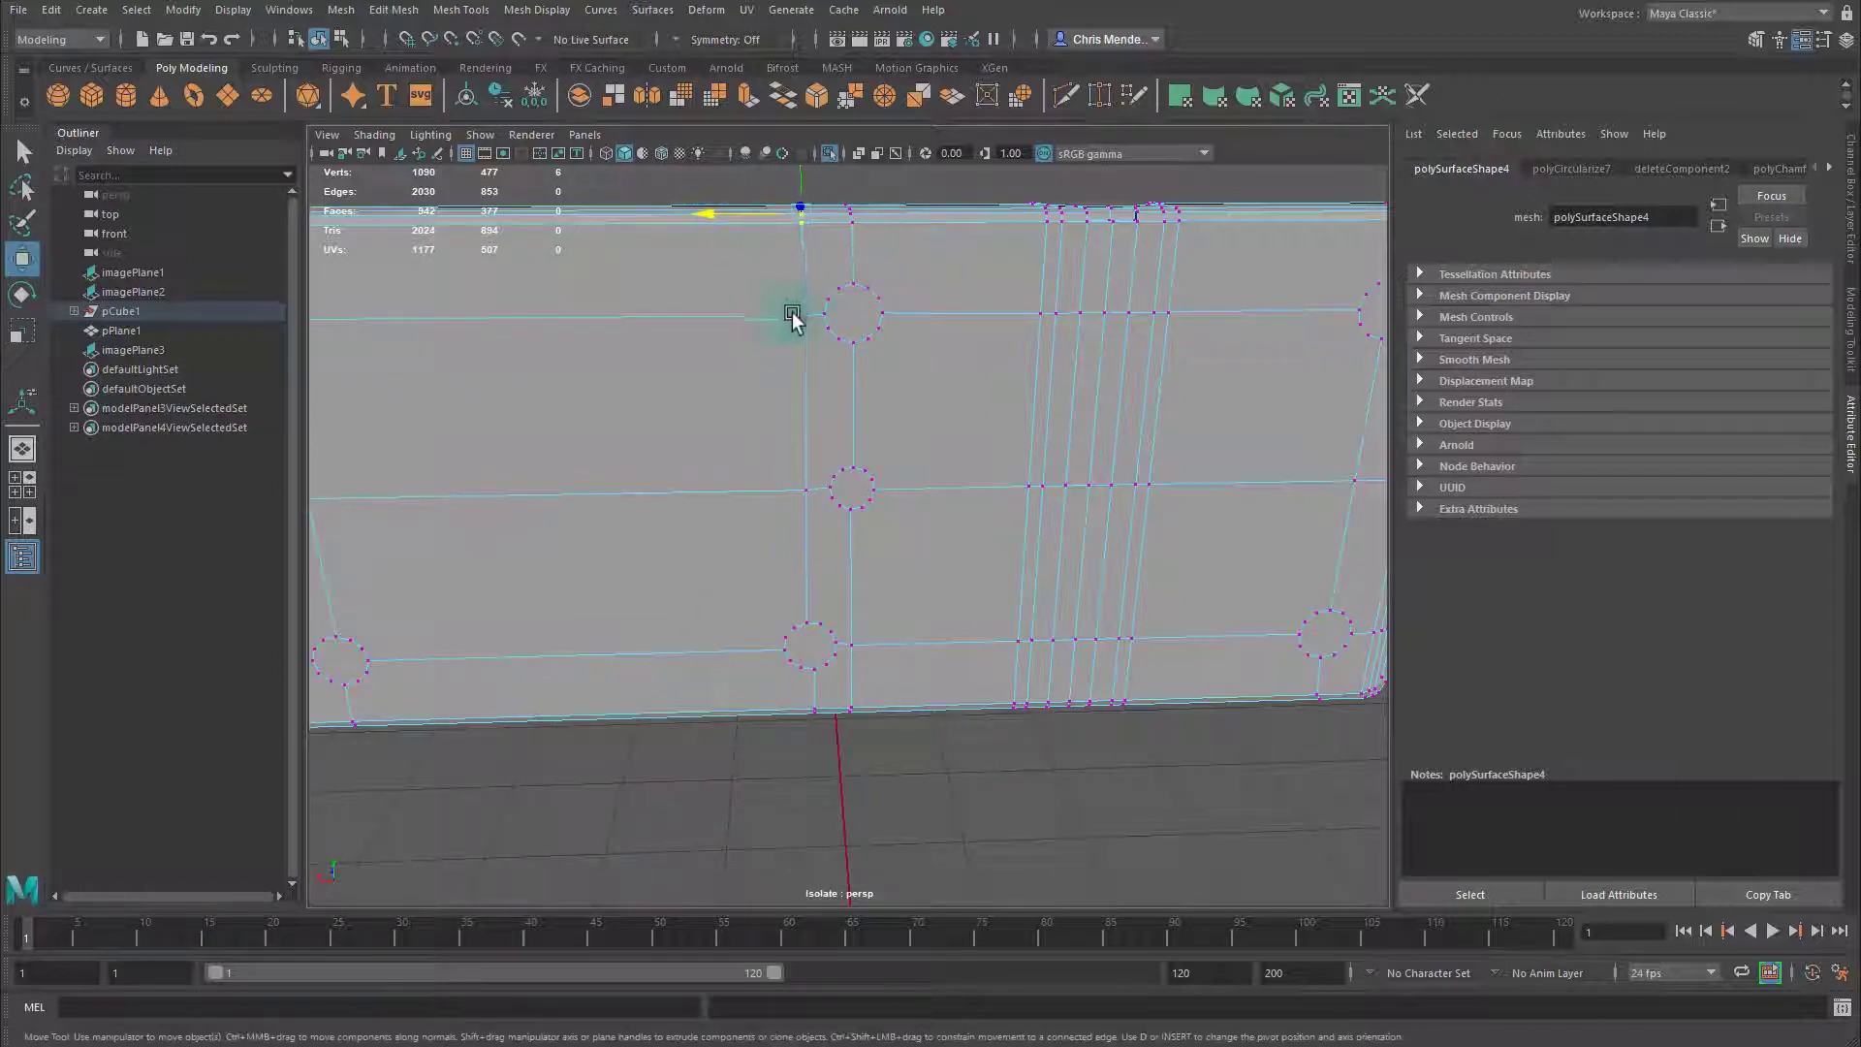
pyautogui.press('v')
pyautogui.moveTo(797, 326); pyautogui.dragTo(806, 341, button='middle')
# Straighten the bottom-edge vertices of the vertical cut running through the upper and small centre holes
pyautogui.keyDown('alt'); pyautogui.moveTo(862, 545); pyautogui.dragTo(853, 650); pyautogui.keyUp('alt')
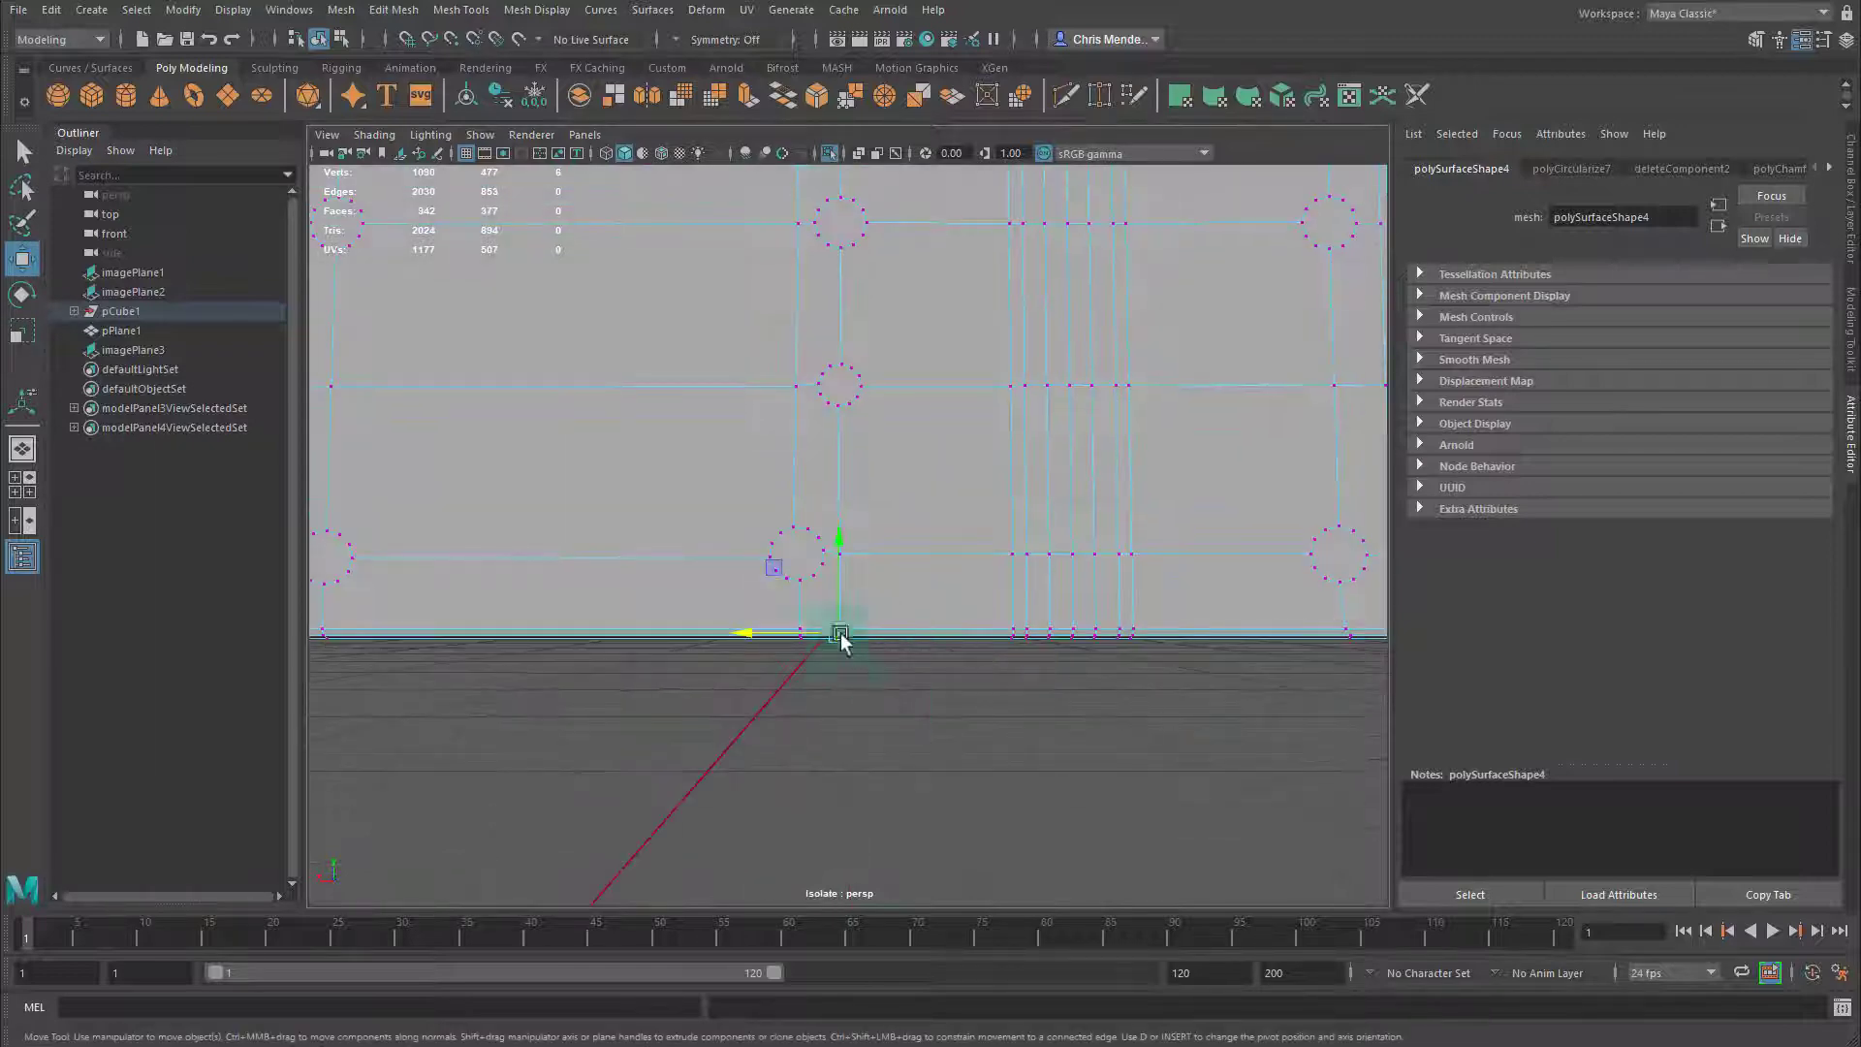
pyautogui.press('r')
pyautogui.moveTo(799, 641); pyautogui.dragTo(877, 582, button='middle')
pyautogui.keyDown('shift'); pyautogui.click(847, 548); pyautogui.keyUp('shift')
pyautogui.press('w')
pyautogui.moveTo(763, 592); pyautogui.dragTo(849, 425)
pyautogui.press('v')
# Flatten the top-edge vertices above the opposite upper corner hole and snap them sideways to the hole's centre line
pyautogui.keyDown('alt'); pyautogui.moveTo(1141, 506); pyautogui.dragTo(785, 720, button='middle'); pyautogui.keyUp('alt')
pyautogui.moveTo(954, 324); pyautogui.dragTo(1027, 450)
pyautogui.press('r')
pyautogui.press('w')
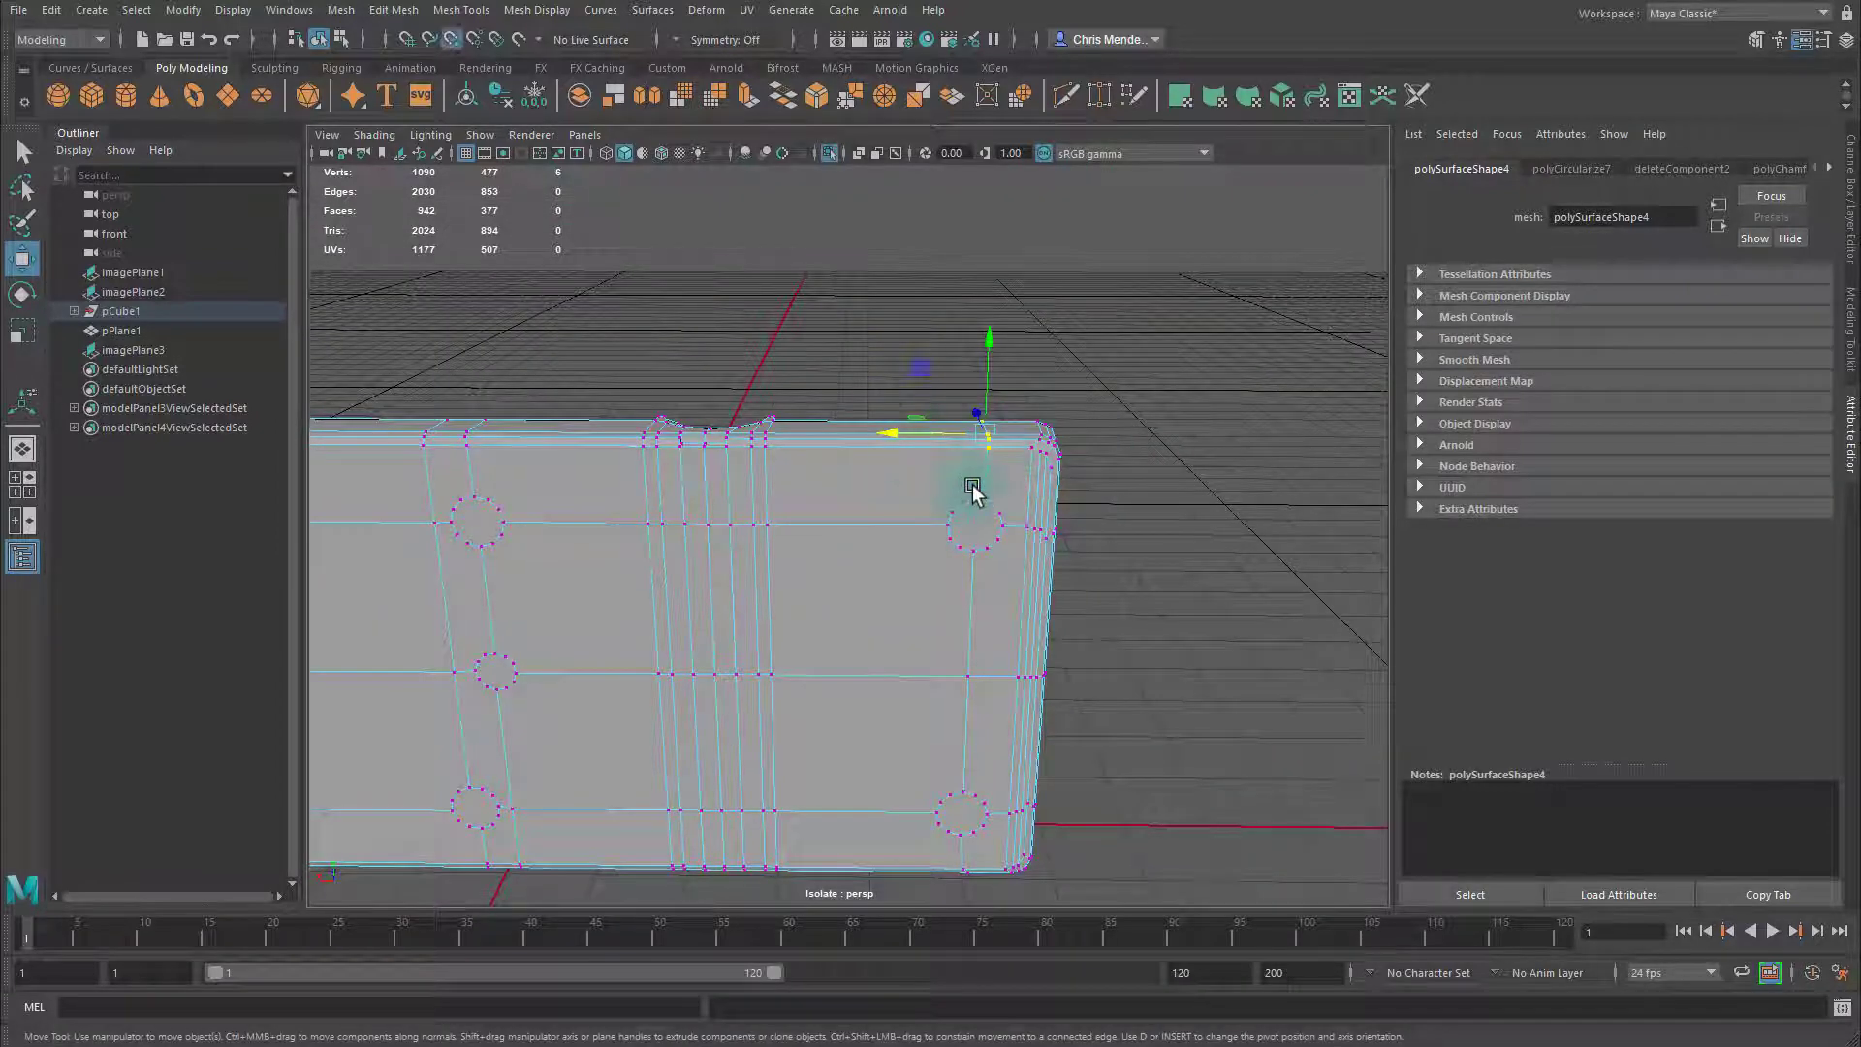
pyautogui.moveTo(972, 489); pyautogui.dragTo(977, 500, button='middle')
# Snap the bottom-edge and side-edge vertices next to the opposite lower corner hole in line with the hole's centre cuts
pyautogui.keyDown('alt'); pyautogui.moveTo(1040, 728); pyautogui.dragTo(1037, 463, button='middle'); pyautogui.keyUp('alt')
pyautogui.moveTo(940, 630); pyautogui.dragTo(979, 581)
pyautogui.keyDown('alt'); pyautogui.moveTo(972, 708); pyautogui.dragTo(998, 630); pyautogui.keyUp('alt')
pyautogui.press('r')
pyautogui.press('w')
pyautogui.press('v')
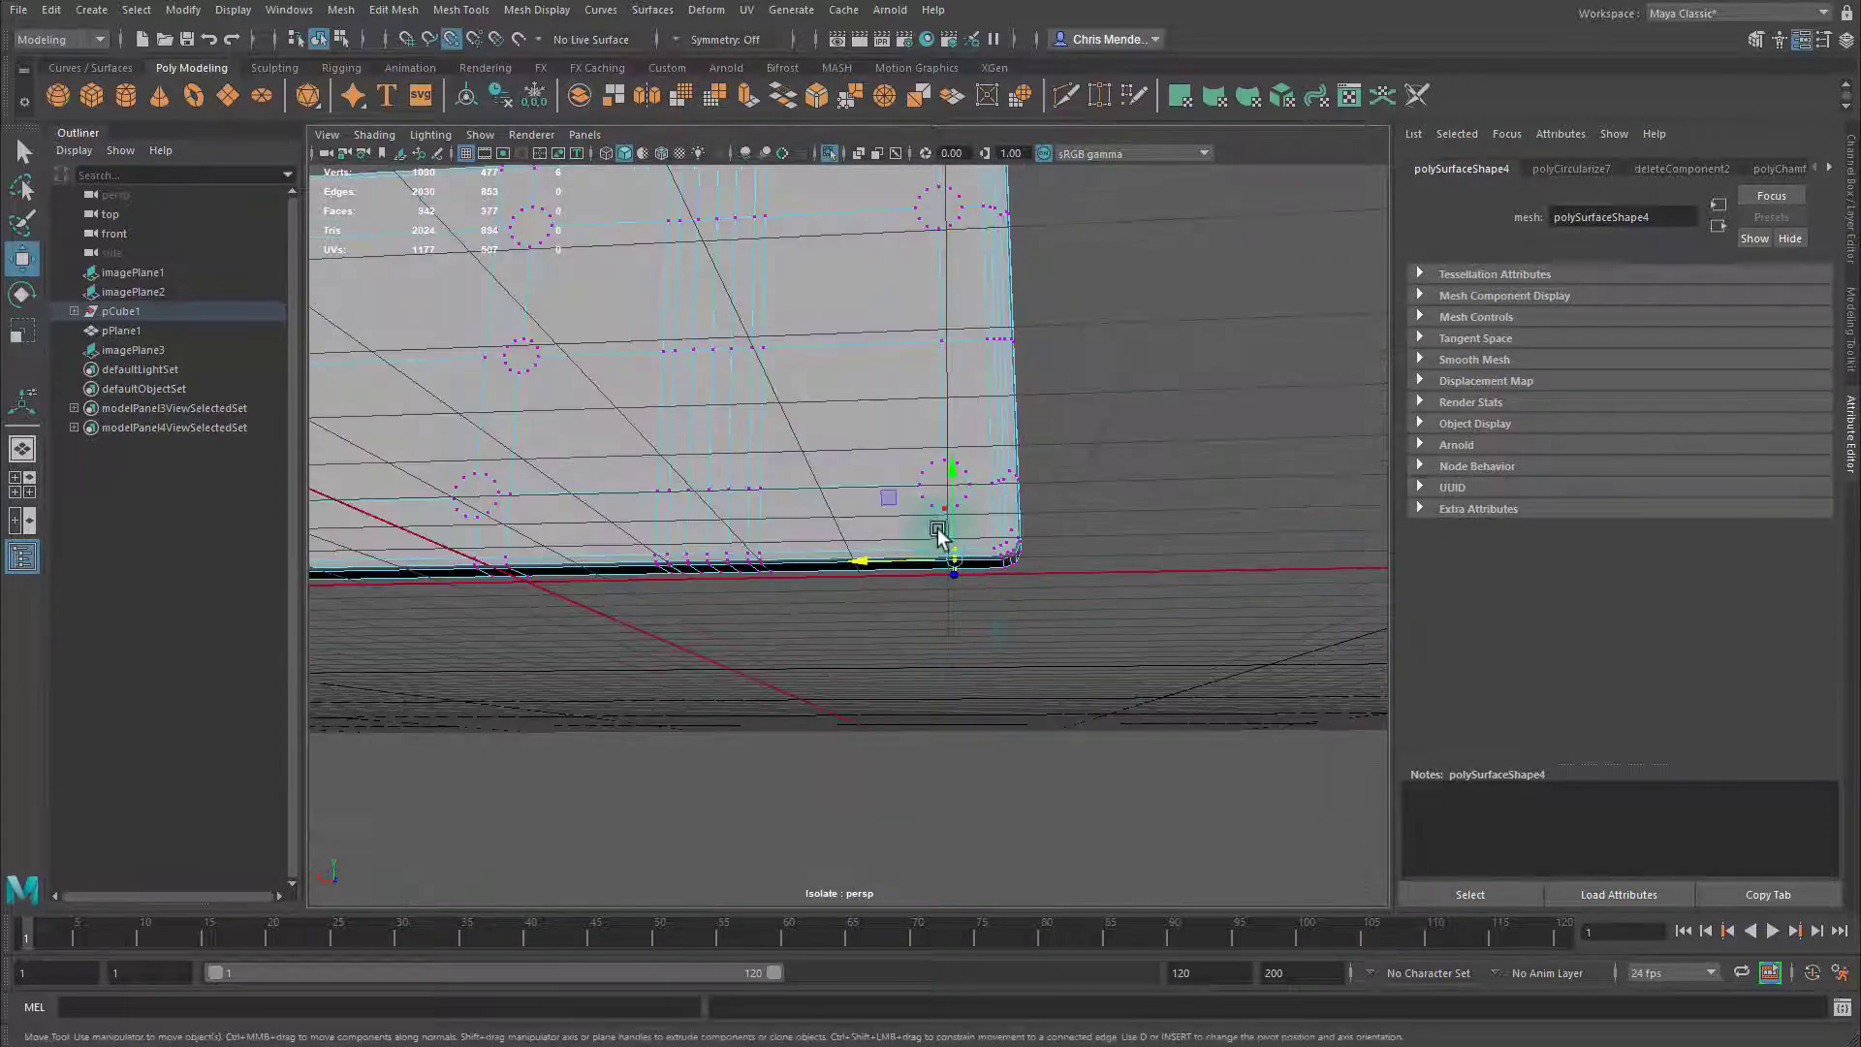
pyautogui.moveTo(938, 536)
pyautogui.mouseDown()
pyautogui.moveTo(980, 456)
pyautogui.moveTo(1014, 527)
pyautogui.moveTo(968, 514)
pyautogui.mouseUp()
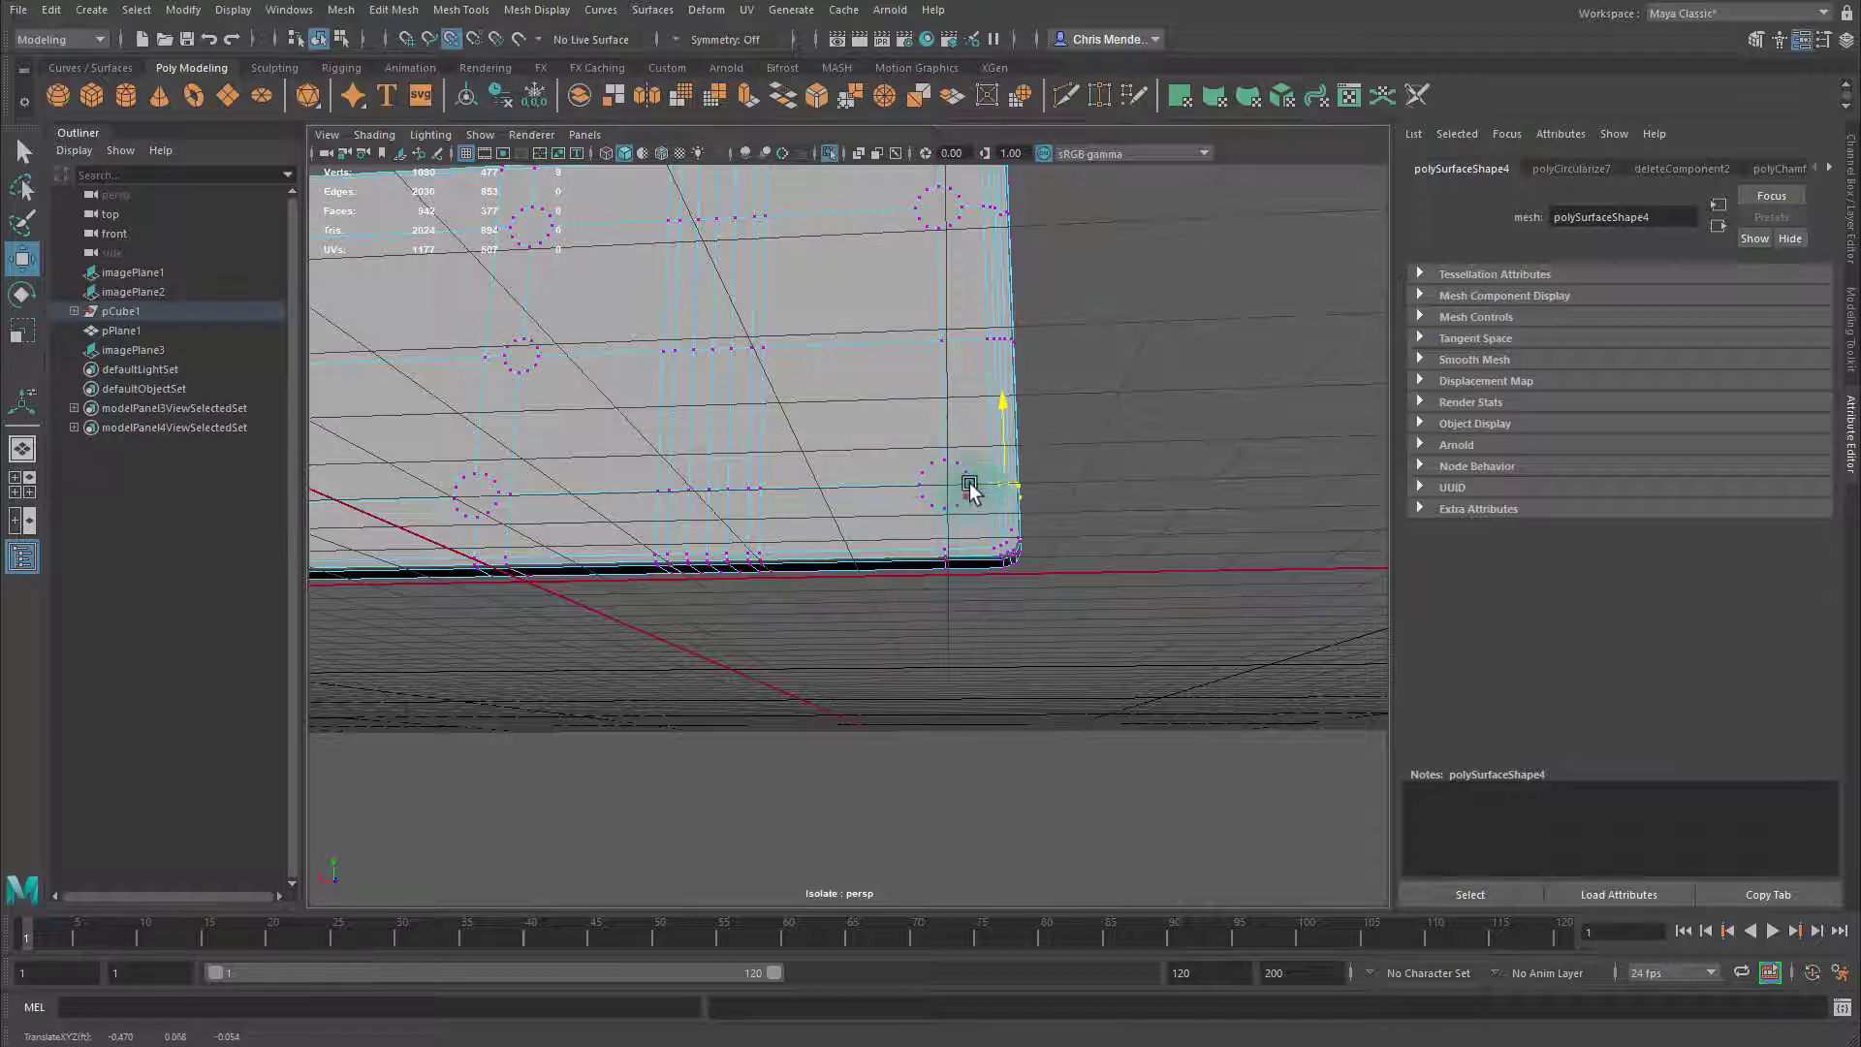
# Flatten the side-edge vertices beside the opposite upper corner hole and snap them vertically to the hole's centre cut
pyautogui.keyDown('alt'); pyautogui.moveTo(984, 487); pyautogui.dragTo(998, 745, button='middle'); pyautogui.keyUp('alt')
pyautogui.moveTo(1049, 478); pyautogui.dragTo(1011, 514)
pyautogui.press('r')
pyautogui.press('w')
pyautogui.press('v')
pyautogui.moveTo(1002, 389); pyautogui.dragTo(1293, 441)
# Use Multi-Cut to split the first upper corner hole's face vertically and horizontally through its centre
pyautogui.click(504, 435)
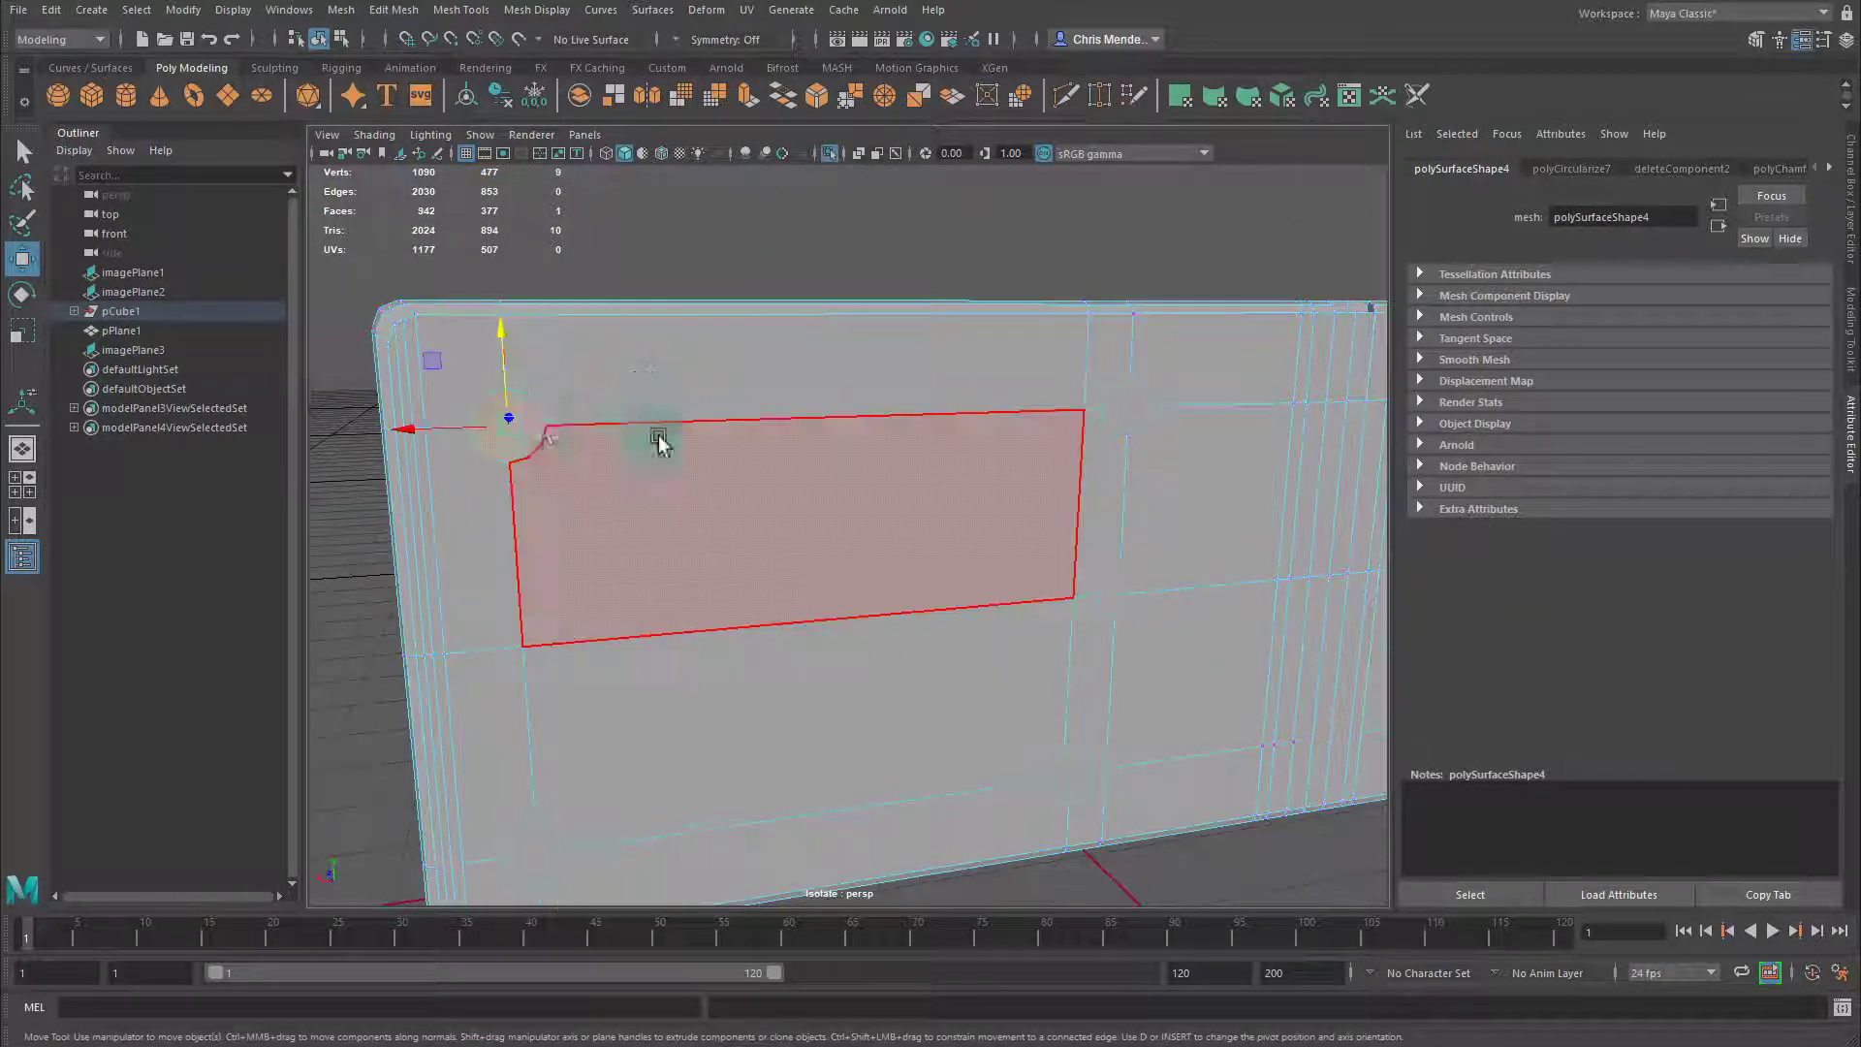
pyautogui.keyDown('alt'); pyautogui.moveTo(660, 414); pyautogui.dragTo(861, 489, button='middle'); pyautogui.keyUp('alt')
pyautogui.hotkey('ctrl', 'shift', 'x')
pyautogui.keyDown('alt'); pyautogui.moveTo(862, 490); pyautogui.dragTo(1004, 512, button='right'); pyautogui.keyUp('alt')
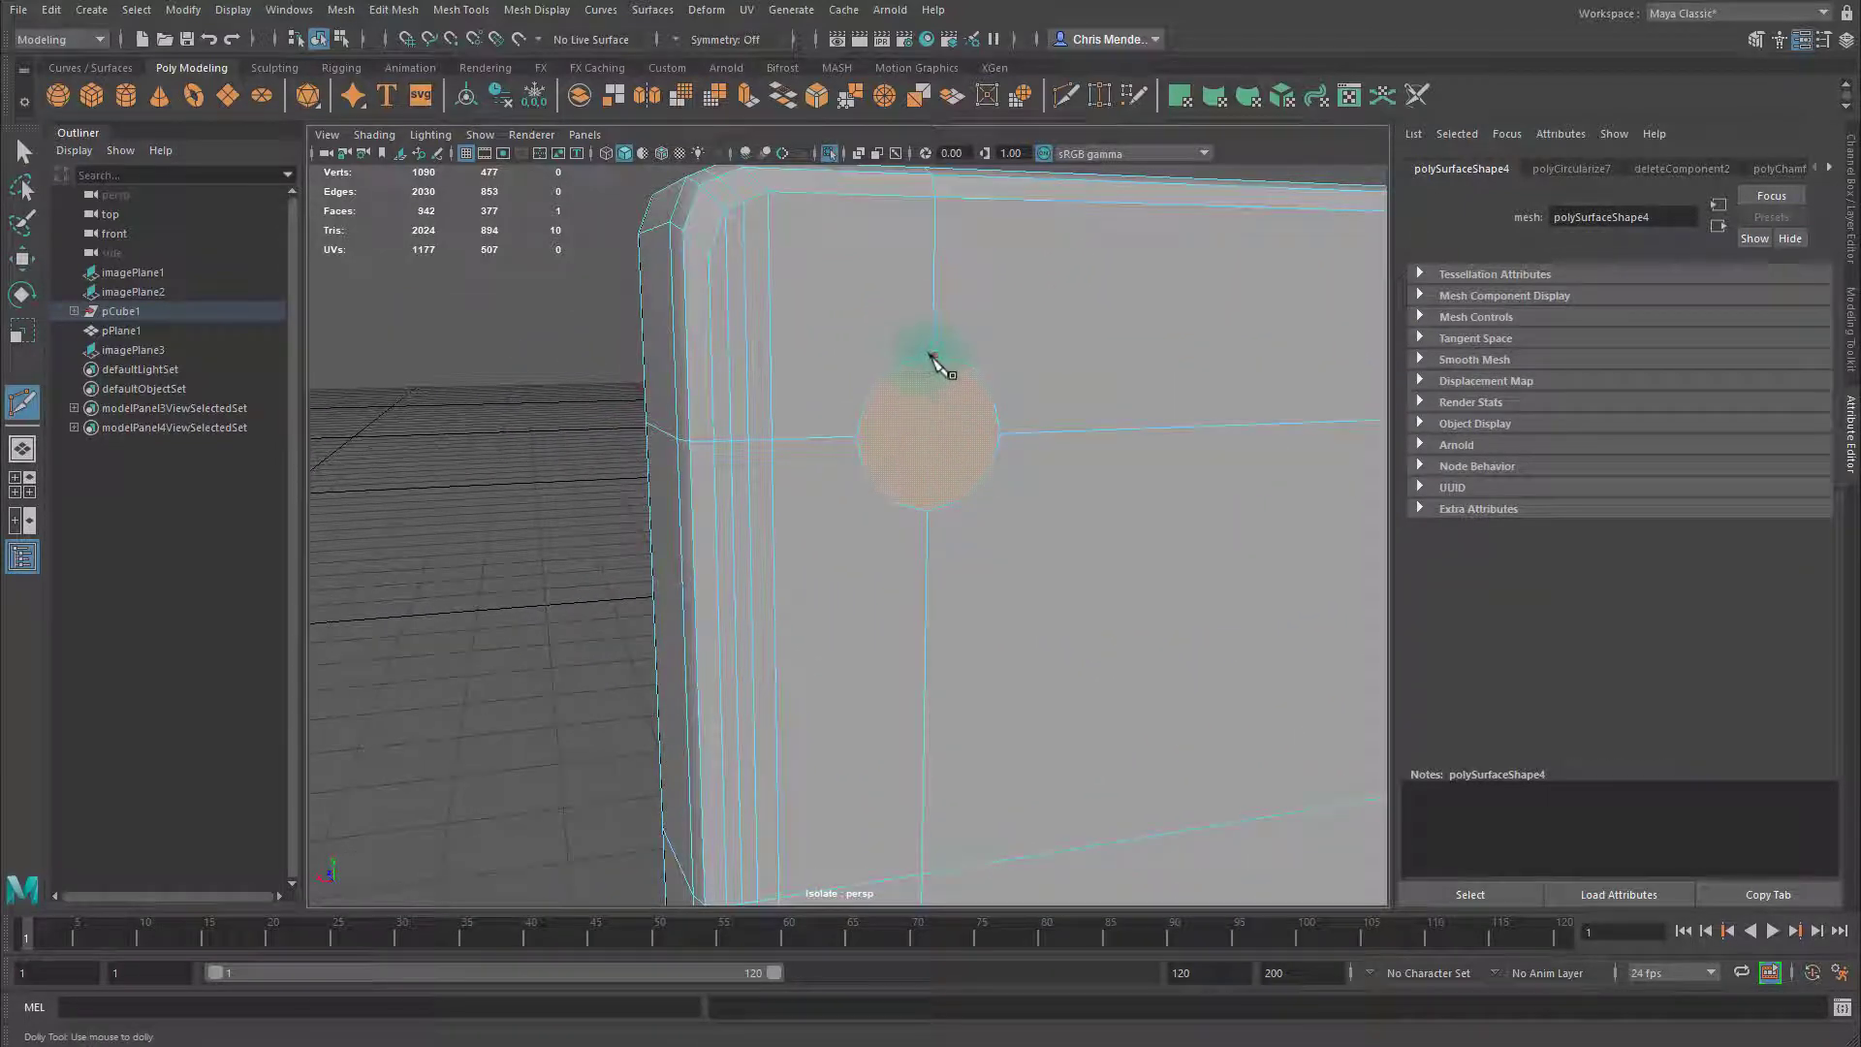
pyautogui.click(934, 355)
pyautogui.click(930, 510)
pyautogui.press('Return')
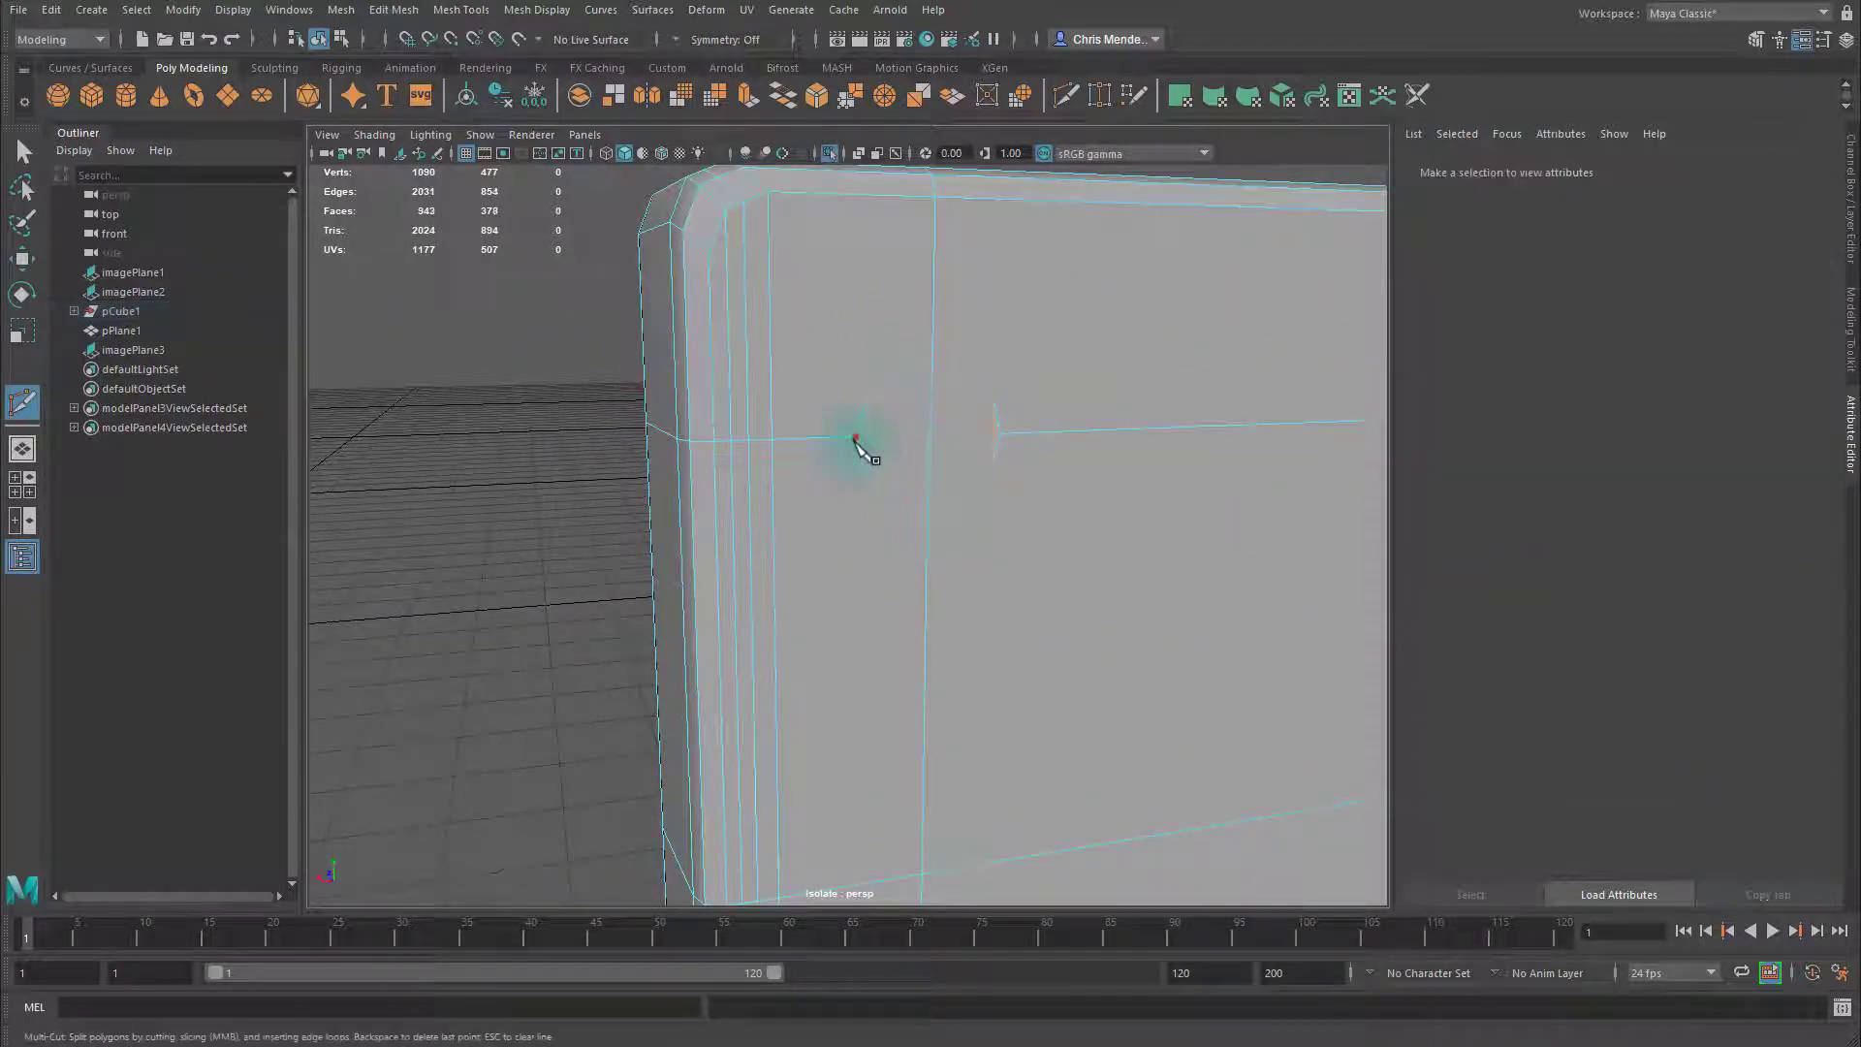
pyautogui.click(1000, 434)
pyautogui.press('Return')
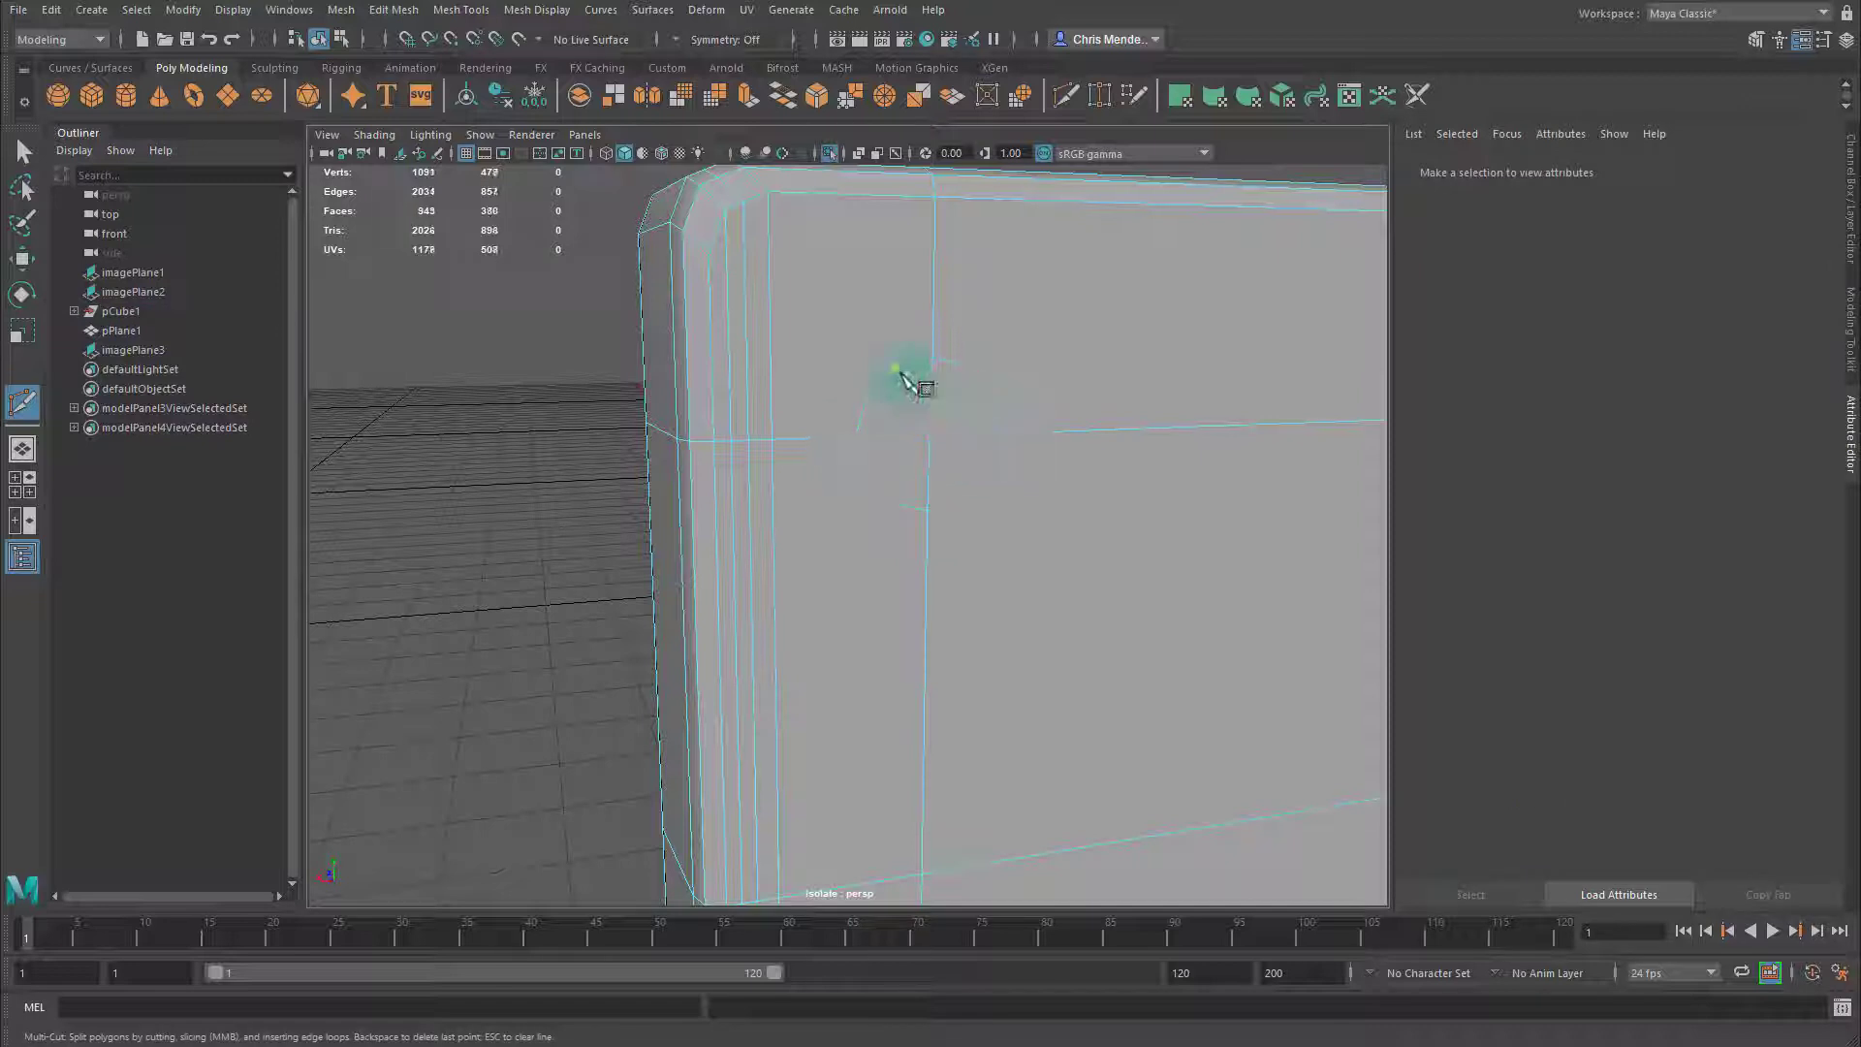
# Add a vertical cut on each side of the centre cut across the upper corner hole's face
pyautogui.click(895, 369)
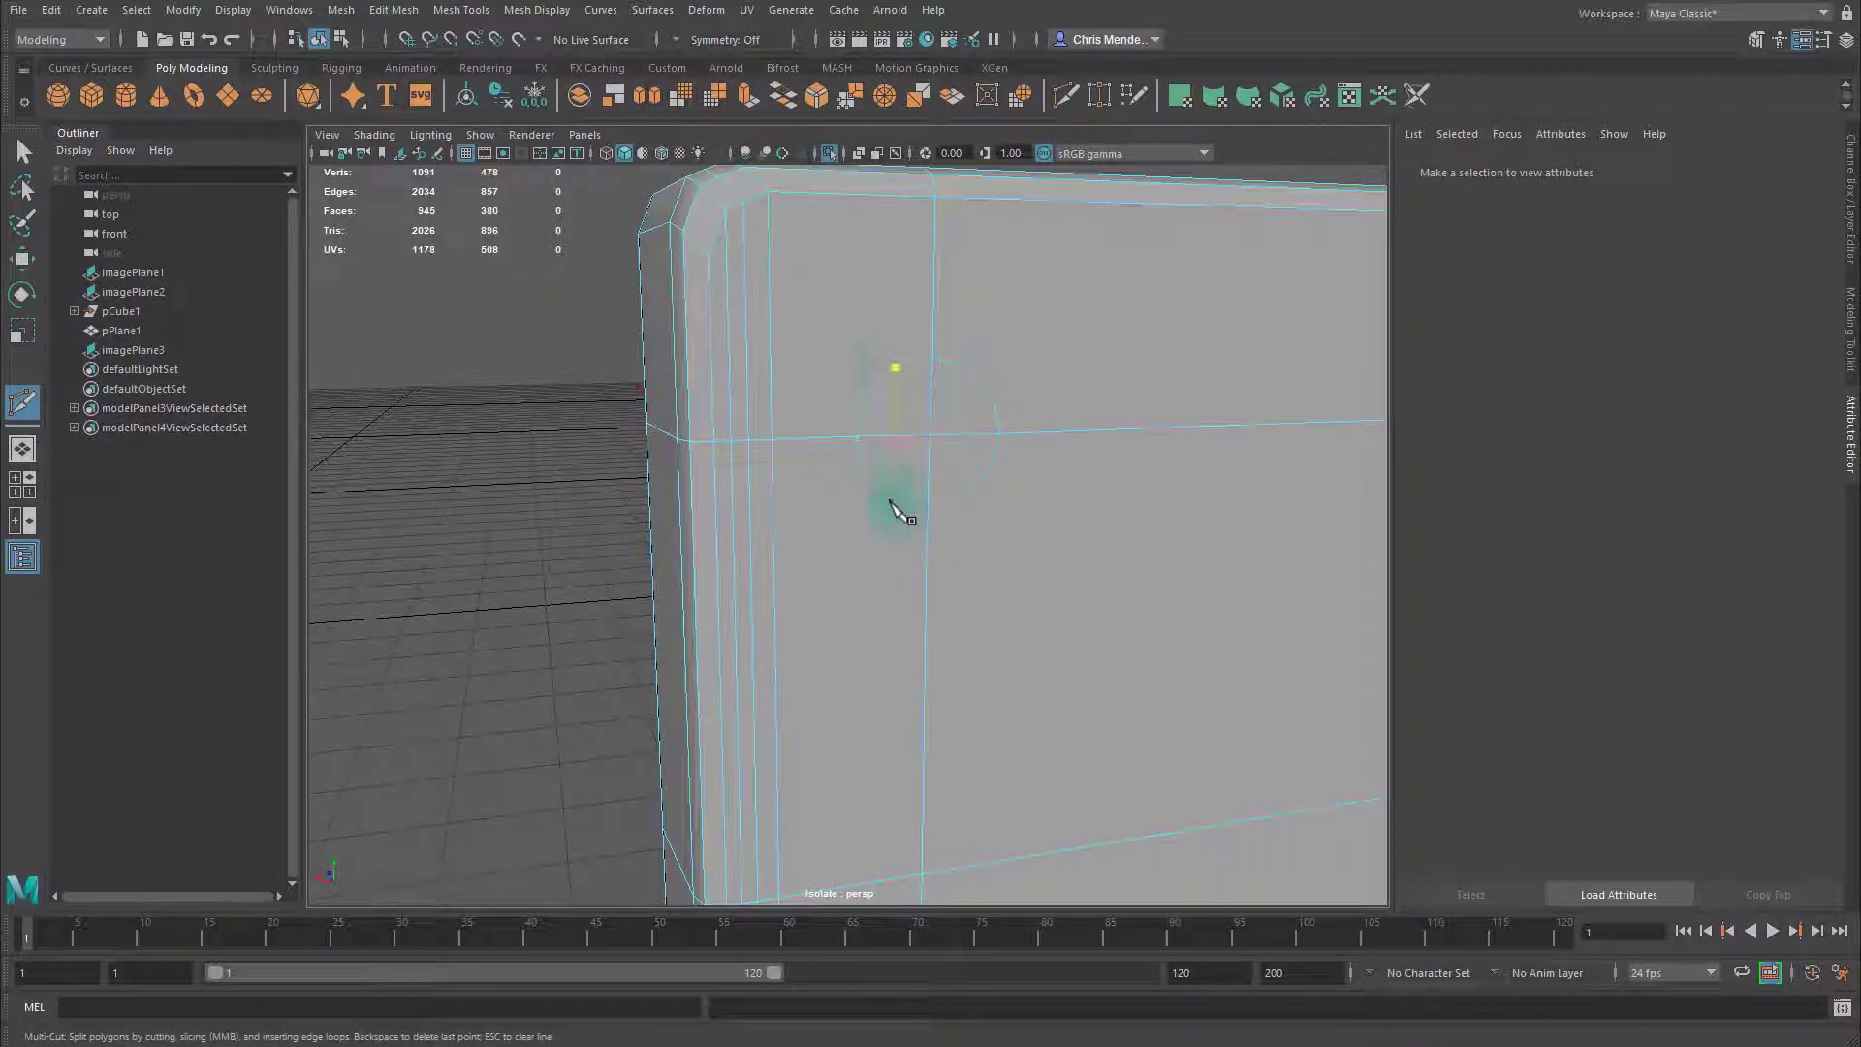
pyautogui.click(891, 499)
pyautogui.press('Return')
pyautogui.click(967, 367)
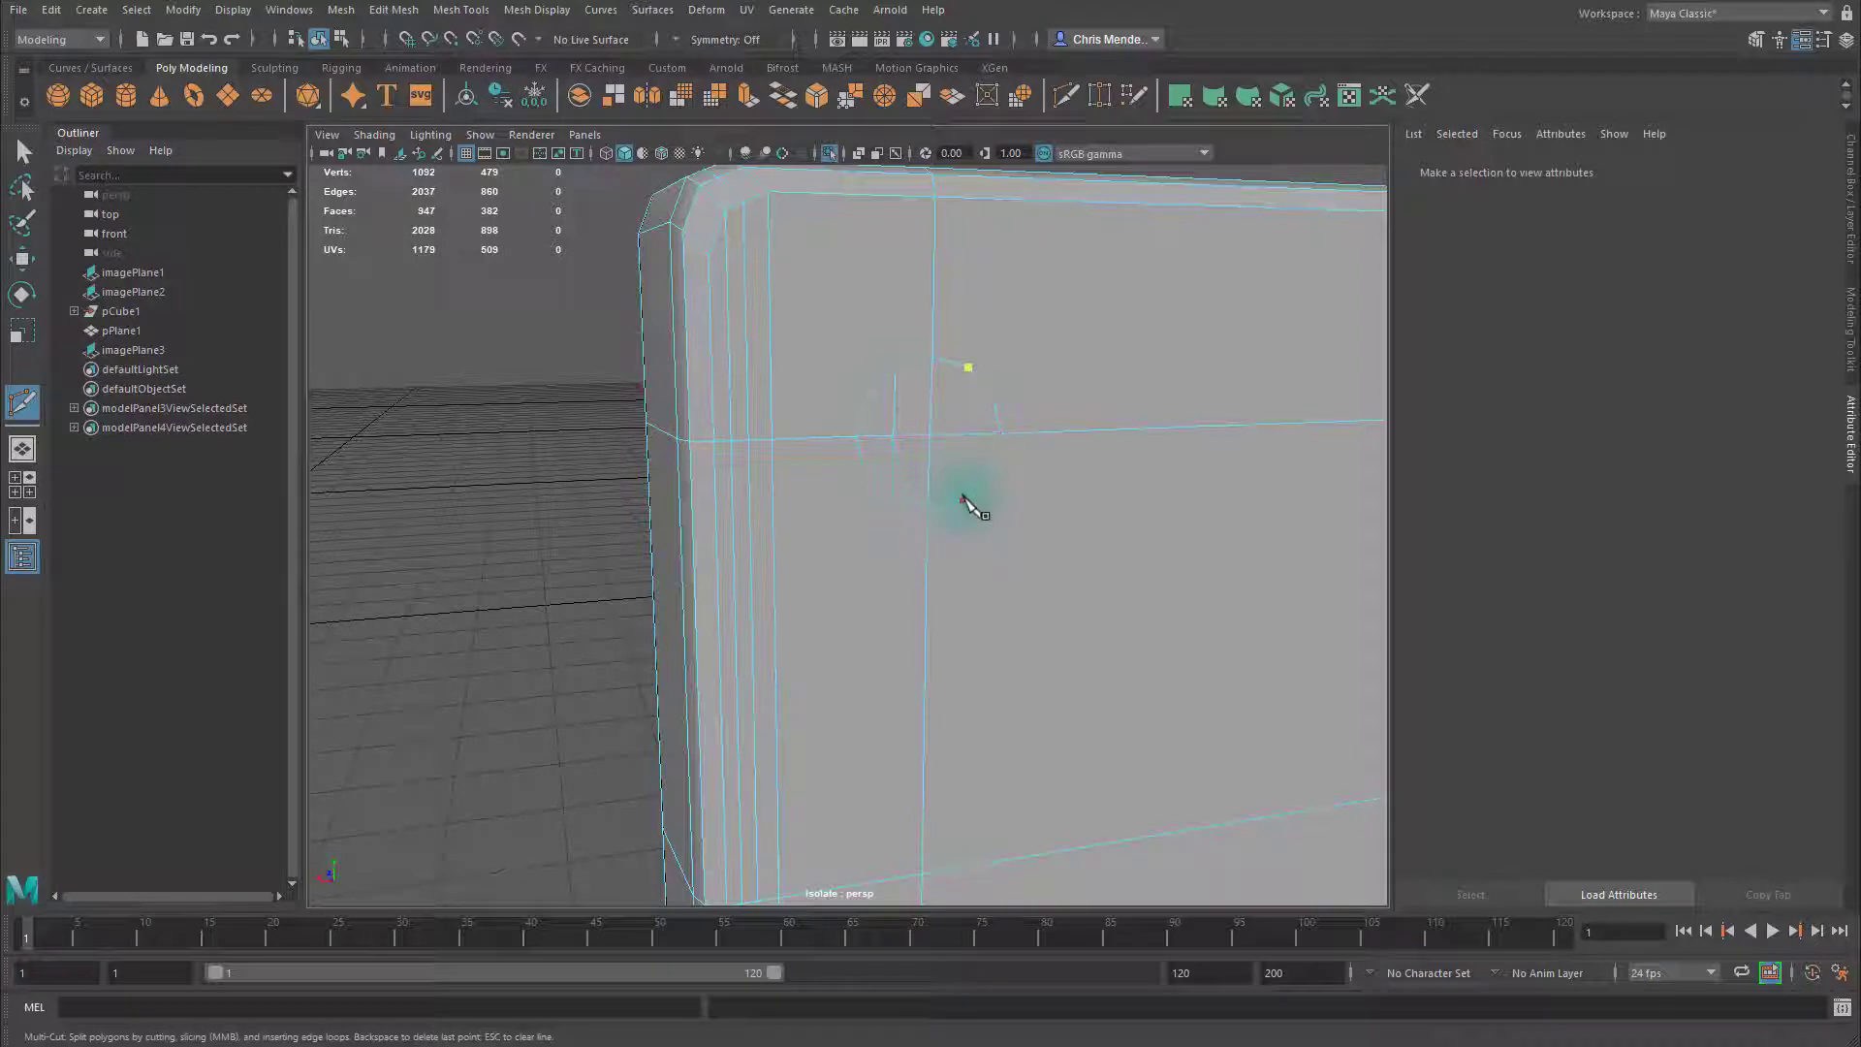
# Divide the lower corner hole's face with vertical and horizontal centre cuts plus a vertical cut on each side
pyautogui.keyDown('alt'); pyautogui.moveTo(978, 518); pyautogui.dragTo(939, 398, button='middle'); pyautogui.keyUp('alt')
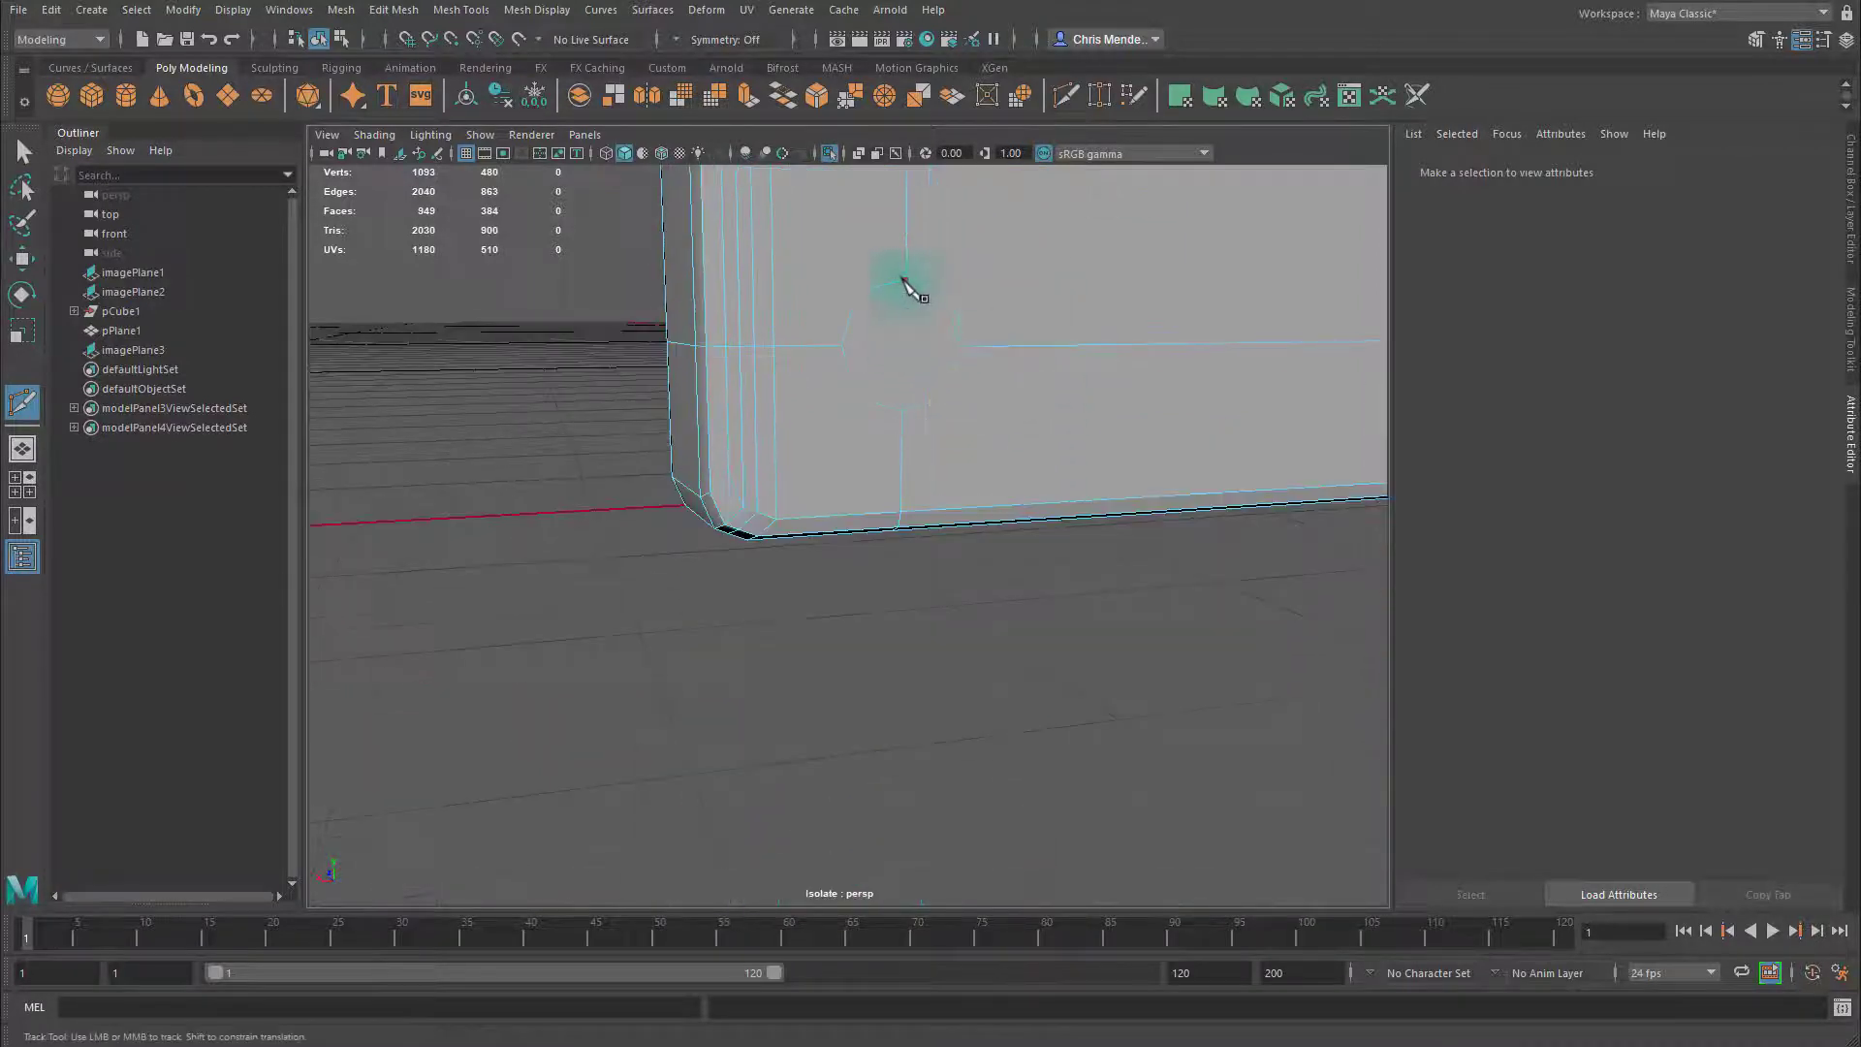
pyautogui.press('Return')
pyautogui.click(843, 345)
pyautogui.click(963, 347)
pyautogui.press('Return')
pyautogui.click(934, 290)
pyautogui.click(935, 396)
pyautogui.press('Return')
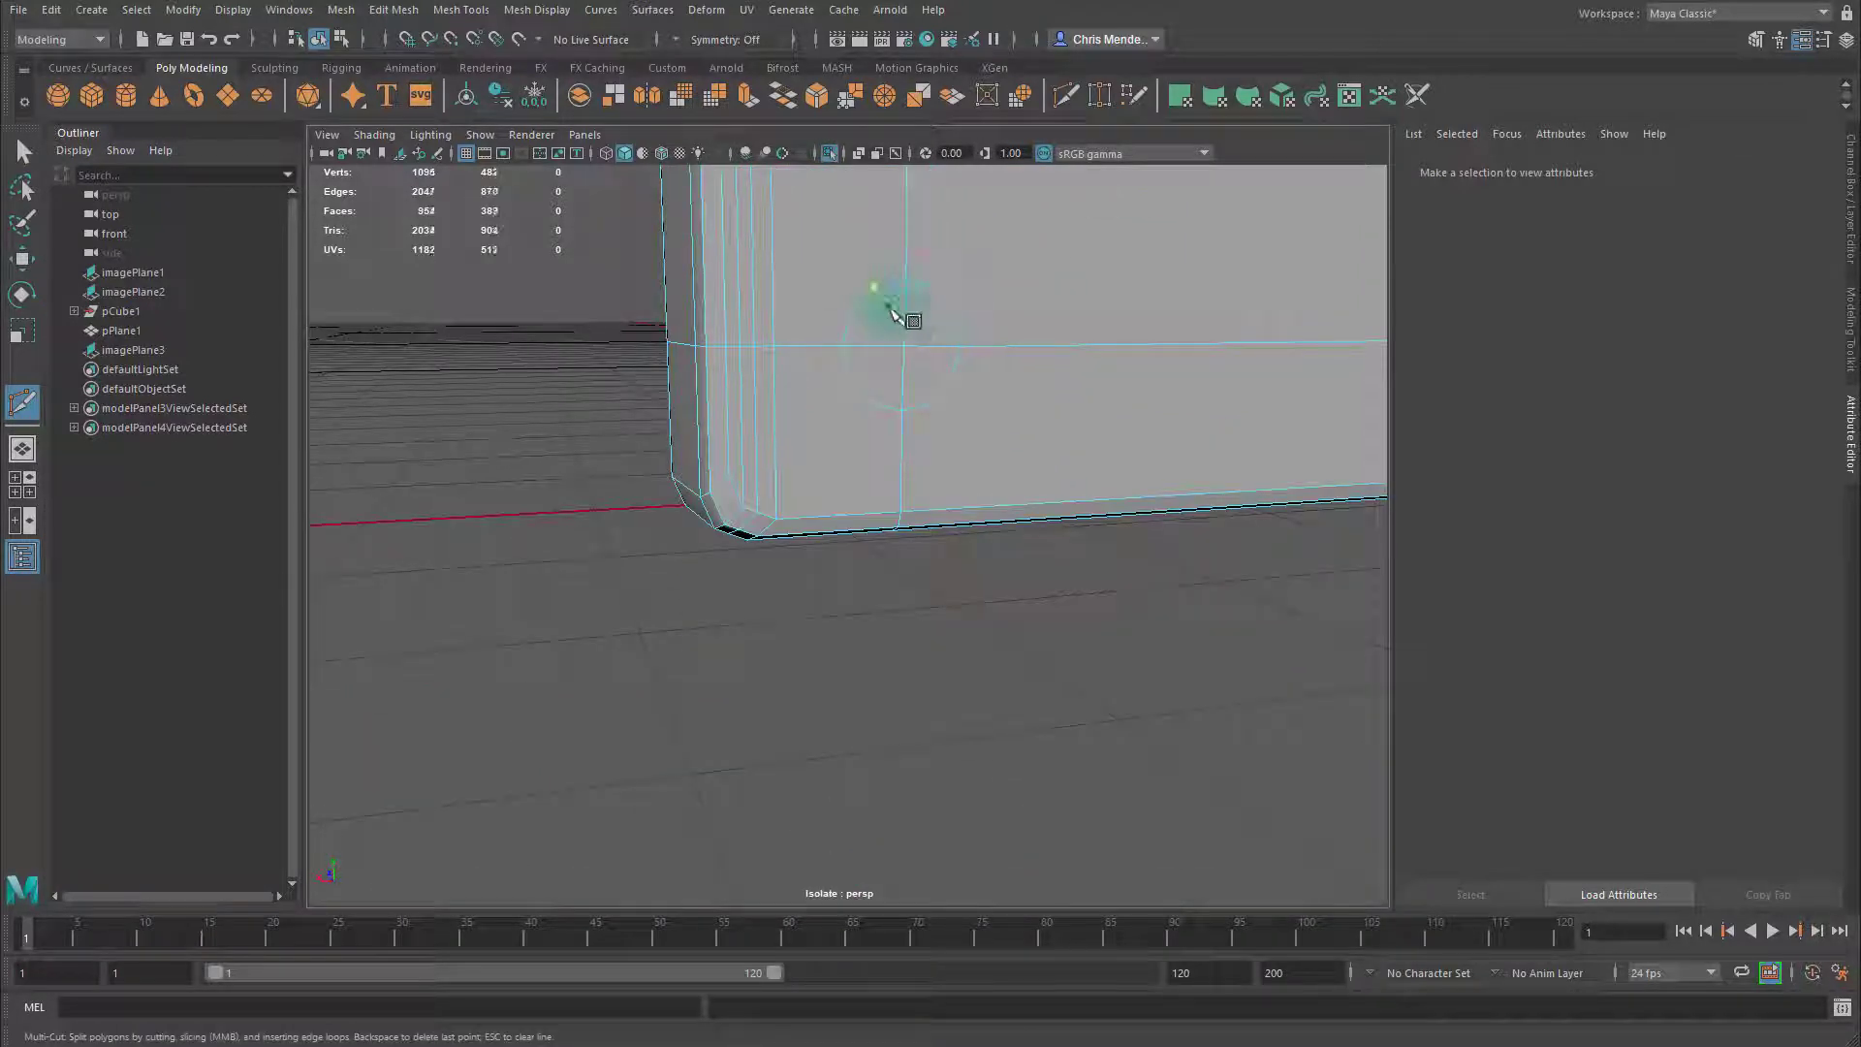
pyautogui.click(874, 288)
pyautogui.click(872, 401)
pyautogui.press('Return')
# Divide the lower centre hole's face with vertical and horizontal Multi-Cut edges between its opposite rim vertices
pyautogui.keyDown('alt'); pyautogui.moveTo(1054, 398); pyautogui.dragTo(1083, 475, button='middle'); pyautogui.keyUp('alt')
pyautogui.click(1084, 483)
pyautogui.click(1092, 578)
pyautogui.press('Return')
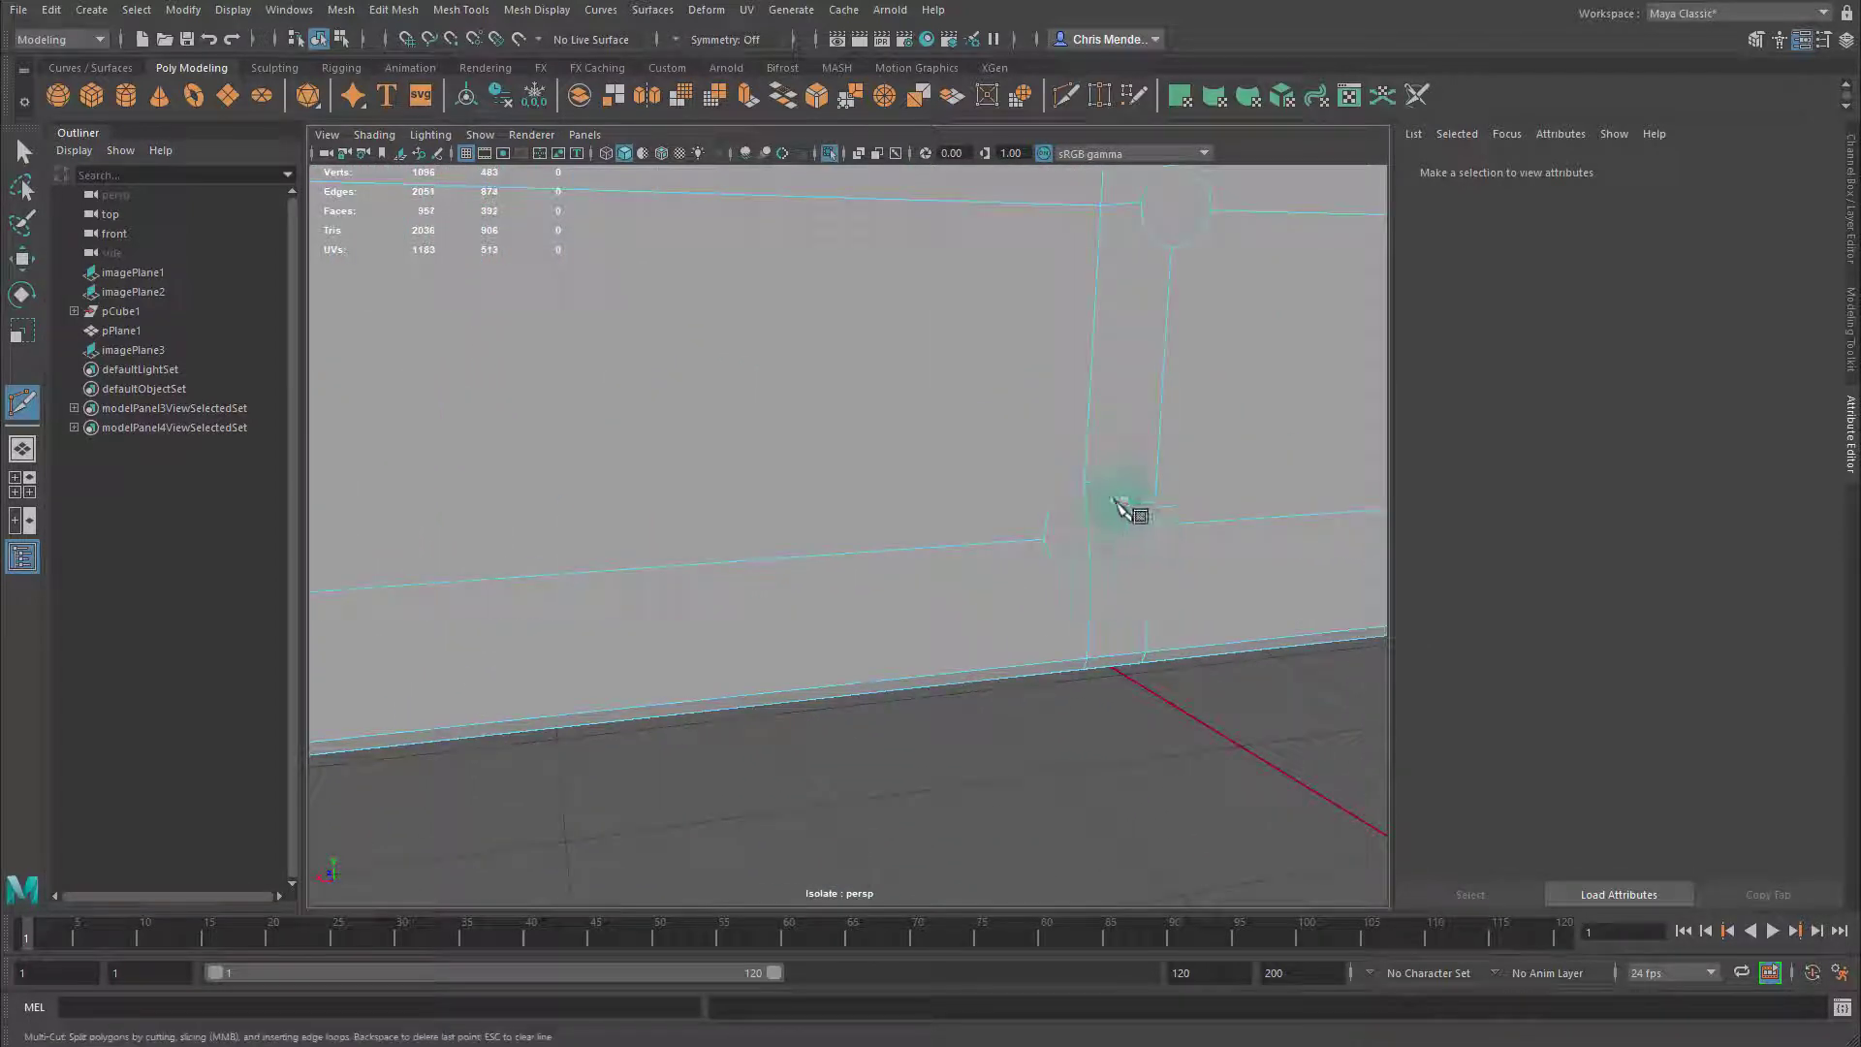
pyautogui.click(1131, 520)
pyautogui.click(1052, 536)
pyautogui.press('Return')
pyautogui.keyDown('alt'); pyautogui.moveTo(1052, 536); pyautogui.dragTo(1005, 538, button='right'); pyautogui.keyUp('alt')
pyautogui.press('Return')
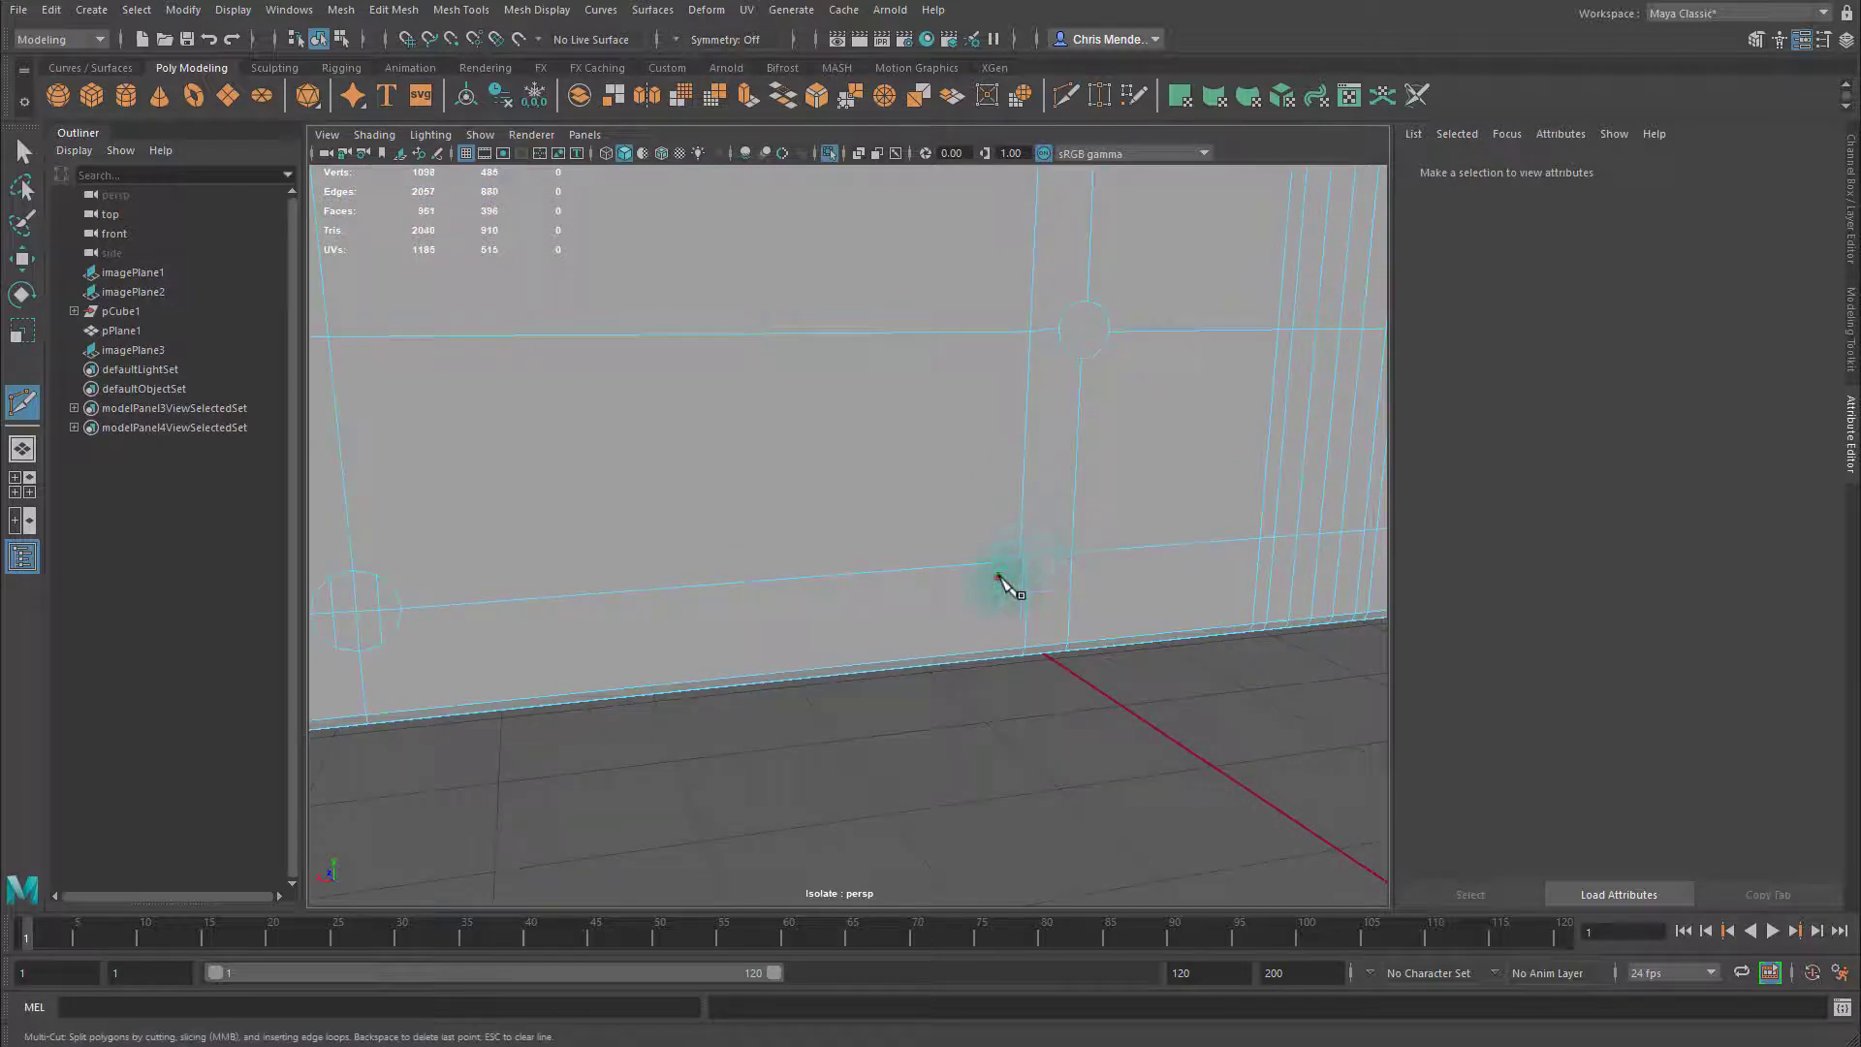
pyautogui.click(1053, 569)
pyautogui.press('Return')
# Cut the upper centre hole's face vertically and horizontally through its centre
pyautogui.keyDown('alt'); pyautogui.moveTo(1066, 484); pyautogui.dragTo(1010, 610, button='middle'); pyautogui.keyUp('alt')
pyautogui.click(964, 439)
pyautogui.click(964, 508)
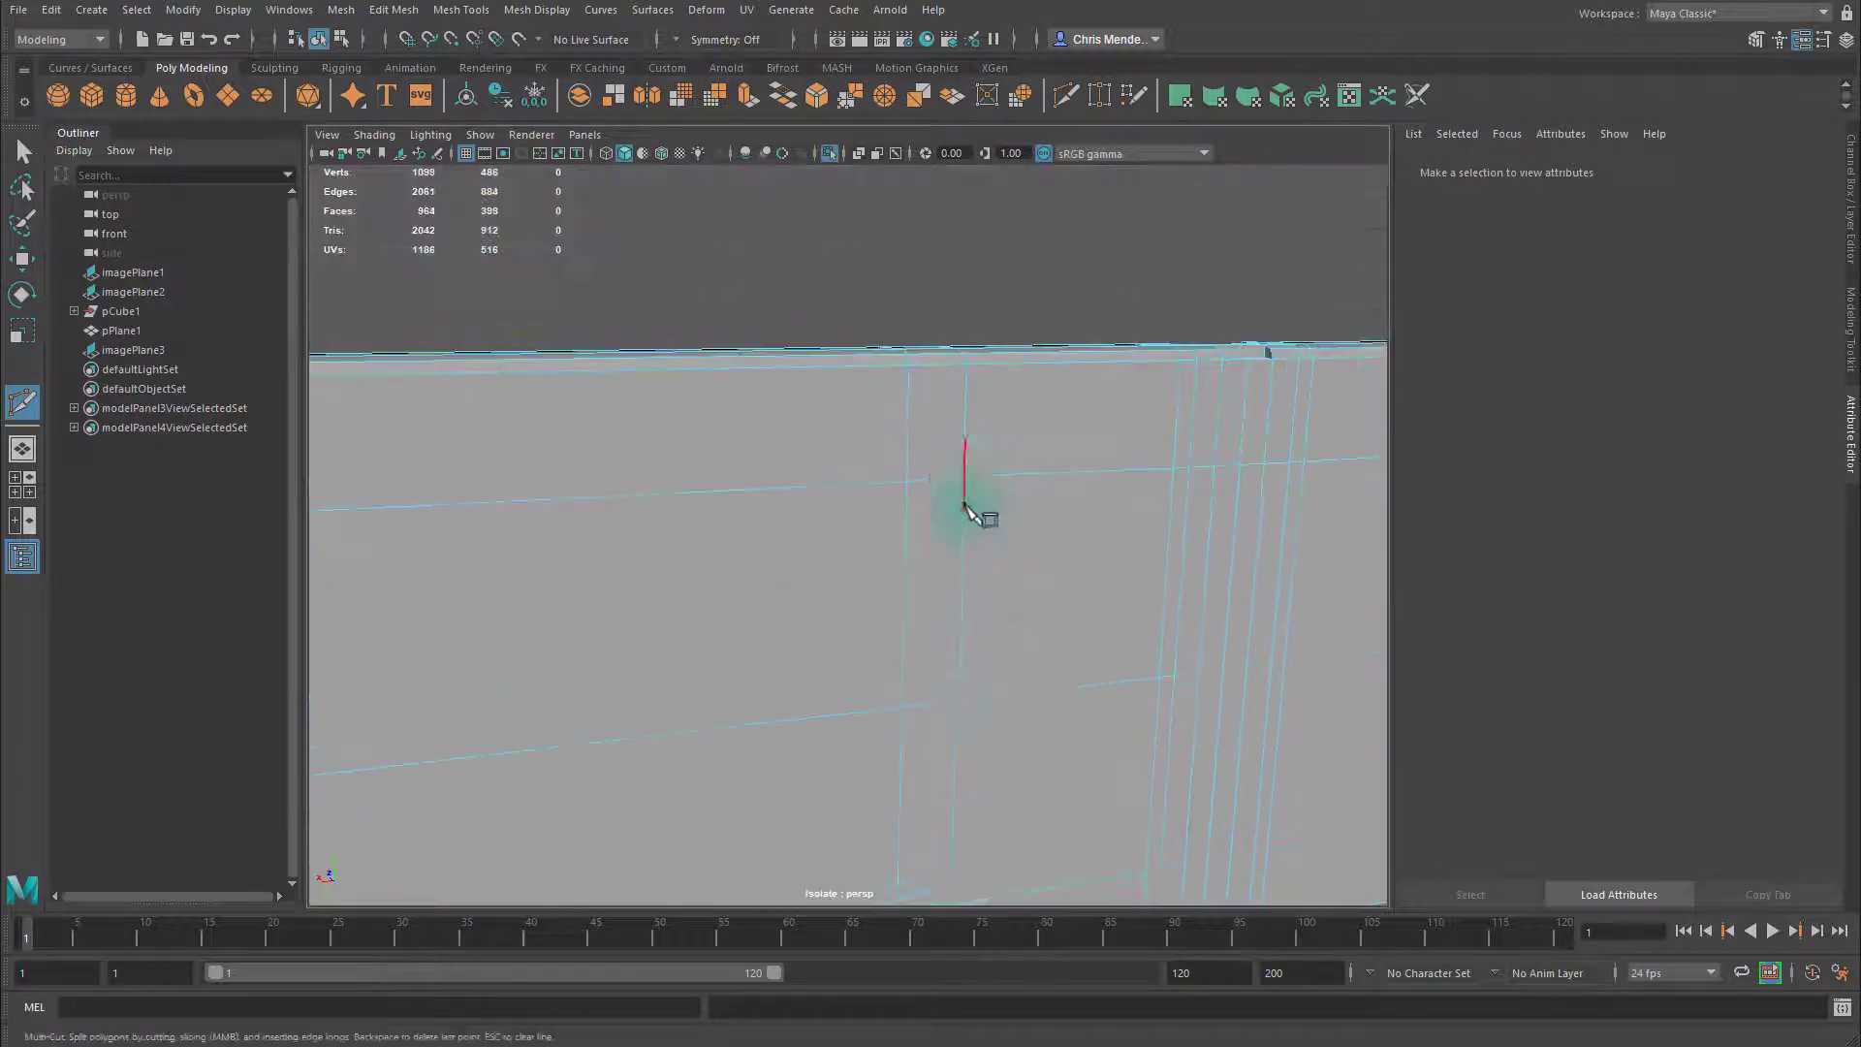
pyautogui.press('Return')
pyautogui.click(928, 479)
pyautogui.click(1000, 477)
pyautogui.press('Return')
# Add a vertical cut on each side of the centre line across the upper centre hole's face
pyautogui.keyDown('alt'); pyautogui.moveTo(1000, 477); pyautogui.dragTo(1031, 538); pyautogui.keyUp('alt')
pyautogui.keyDown('alt'); pyautogui.moveTo(1030, 537); pyautogui.dragTo(993, 520, button='right'); pyautogui.keyUp('alt')
pyautogui.click(679, 335)
pyautogui.click(679, 455)
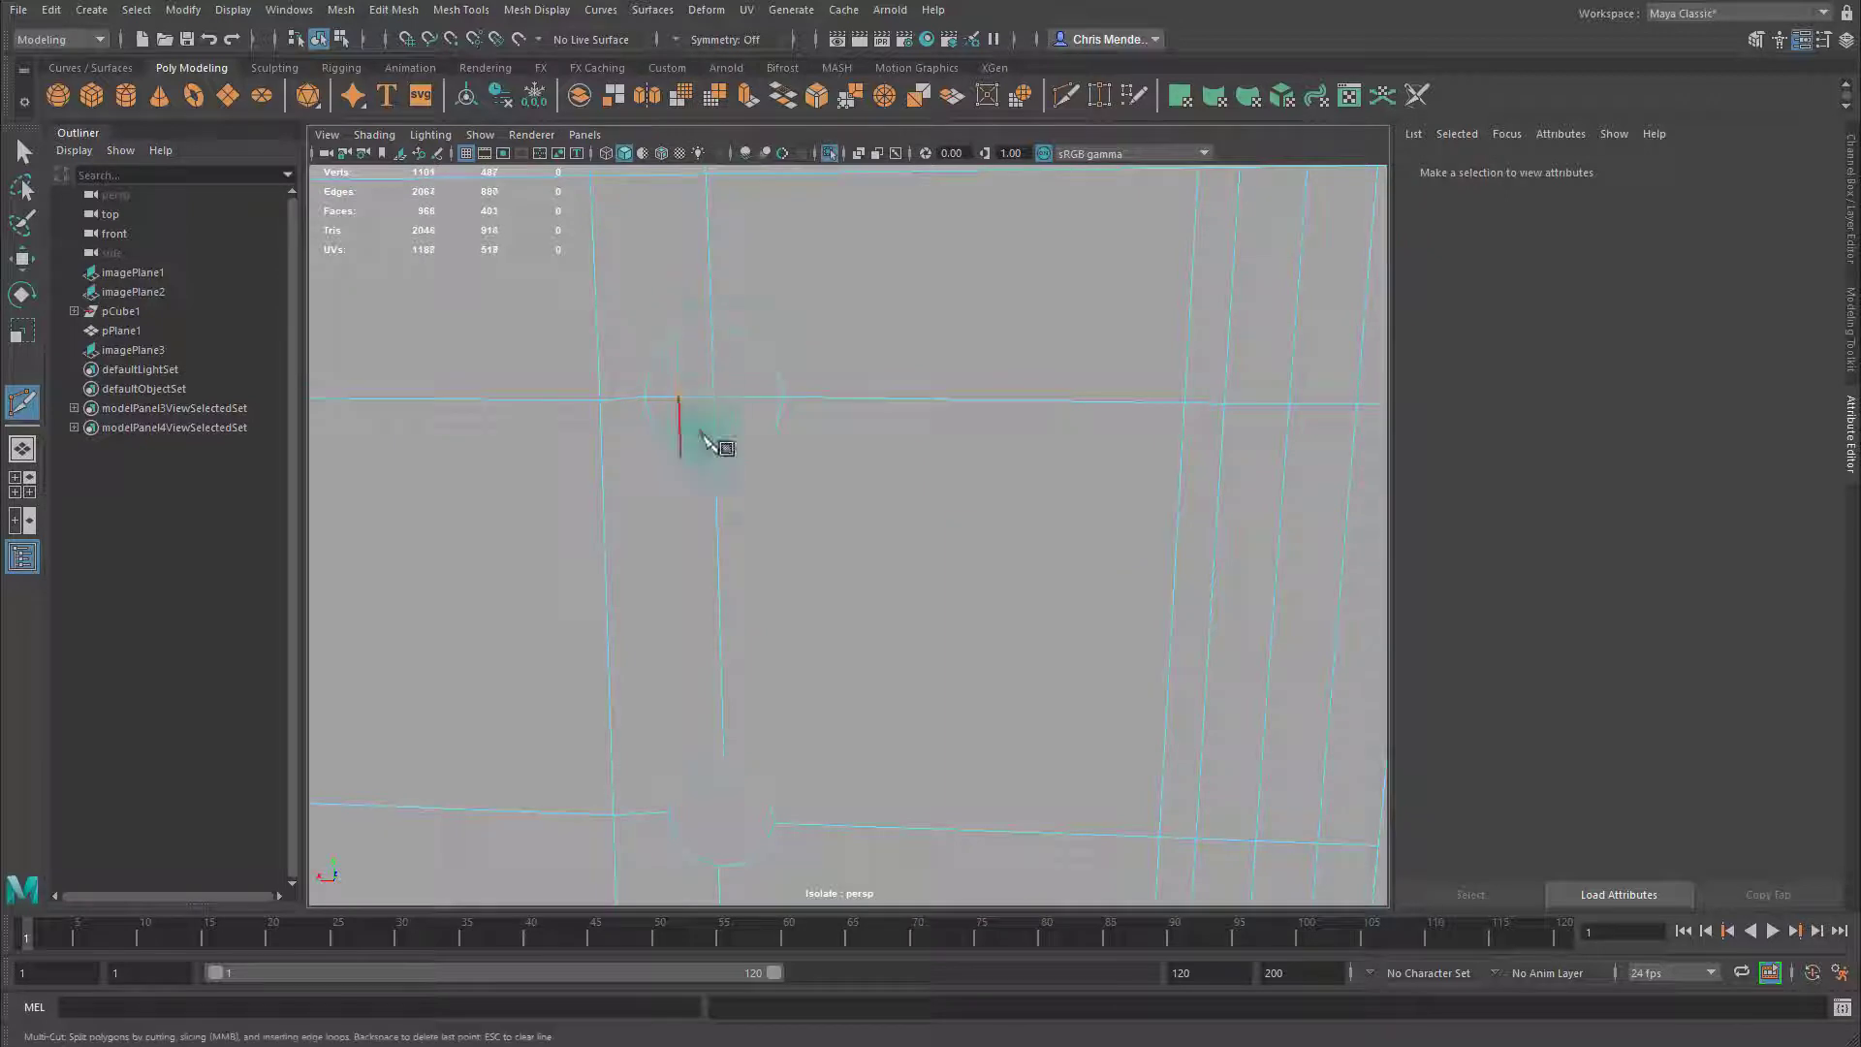
pyautogui.press('Return')
pyautogui.click(746, 334)
pyautogui.click(746, 452)
pyautogui.press('Return')
# Divide the small centre hole's face with three vertical cuts and one horizontal cut through its centre
pyautogui.keyDown('alt'); pyautogui.moveTo(702, 730); pyautogui.dragTo(810, 427, button='middle'); pyautogui.keyUp('alt')
pyautogui.click(830, 454)
pyautogui.click(823, 562)
pyautogui.press('Return')
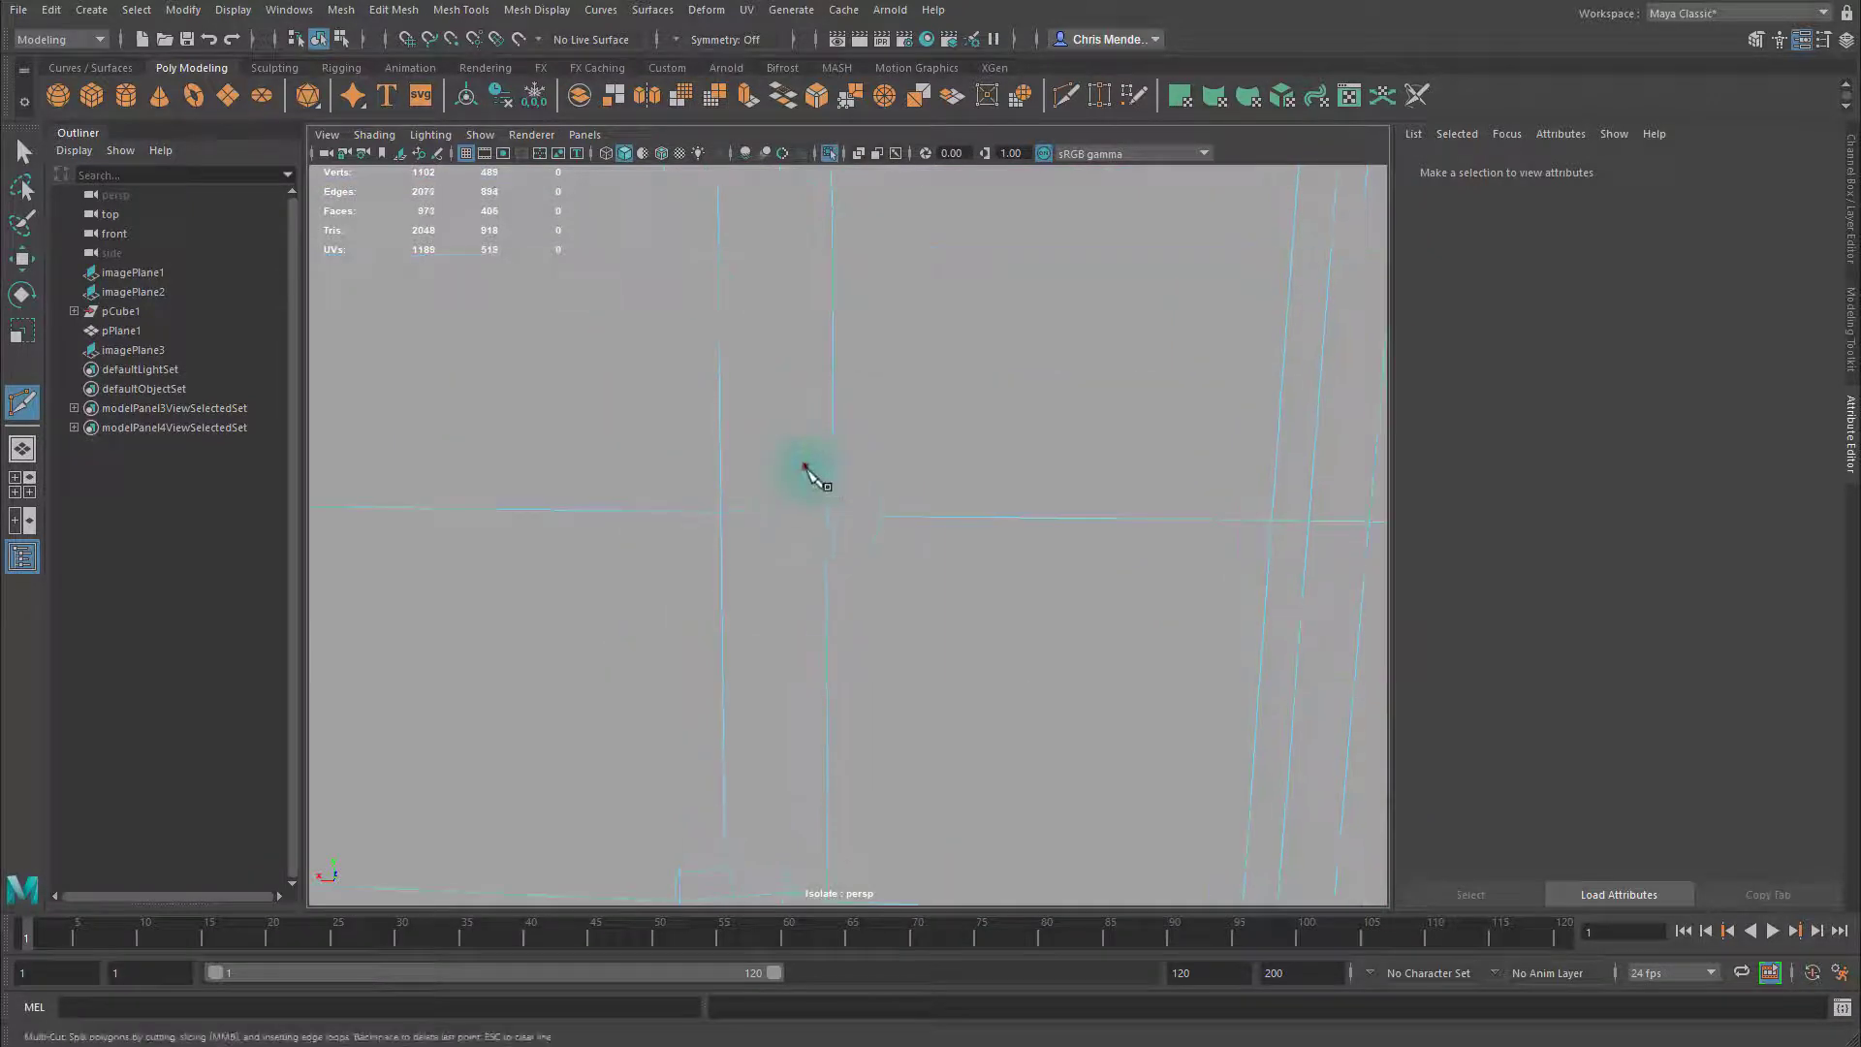
pyautogui.click(804, 463)
pyautogui.click(799, 554)
pyautogui.press('Return')
pyautogui.click(859, 470)
pyautogui.click(856, 562)
pyautogui.press('Return')
pyautogui.click(778, 509)
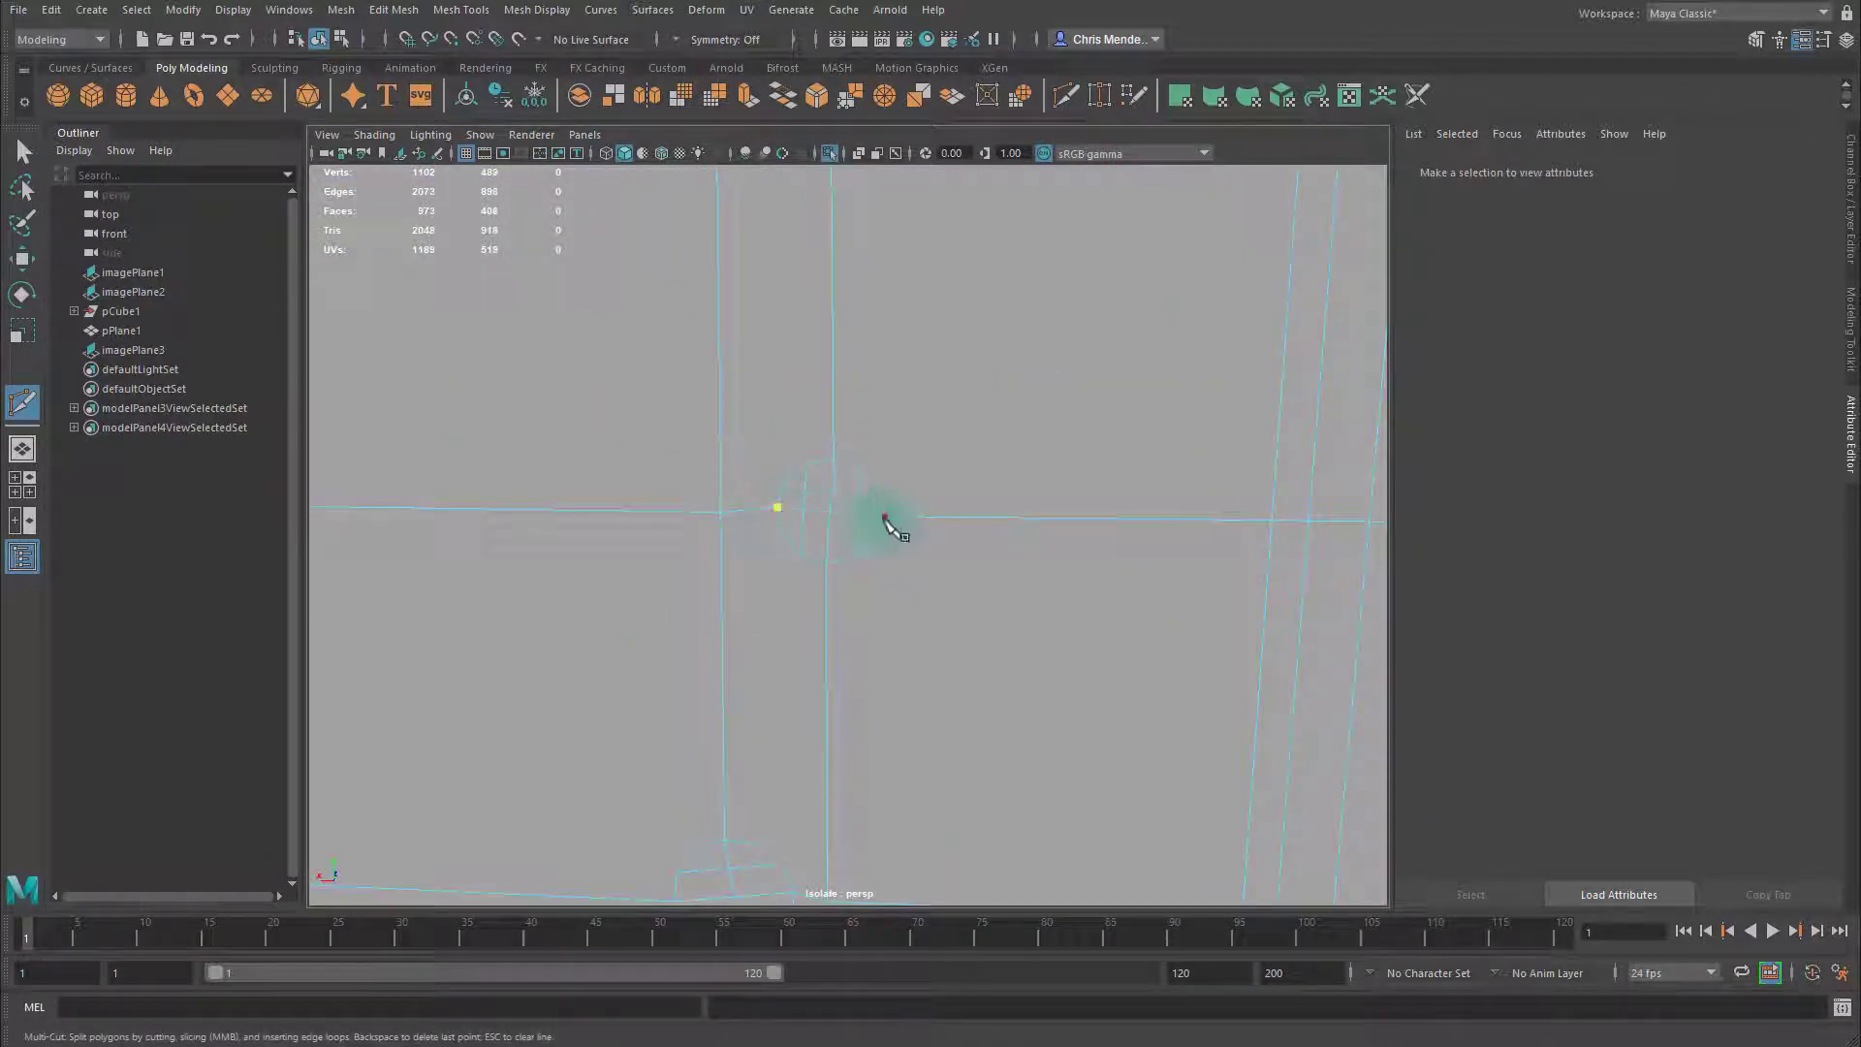
pyautogui.click(879, 515)
pyautogui.press('Return')
# Cut the upper right corner hole's face vertically through its centre with Multi-Cut
pyautogui.keyDown('alt'); pyautogui.moveTo(1018, 522); pyautogui.dragTo(769, 552, button='right'); pyautogui.keyUp('alt')
pyautogui.keyDown('alt'); pyautogui.moveTo(768, 552); pyautogui.dragTo(787, 475, button='middle'); pyautogui.keyUp('alt')
pyautogui.keyDown('alt'); pyautogui.moveTo(787, 475); pyautogui.dragTo(910, 365, button='right'); pyautogui.keyUp('alt')
pyautogui.click(935, 354)
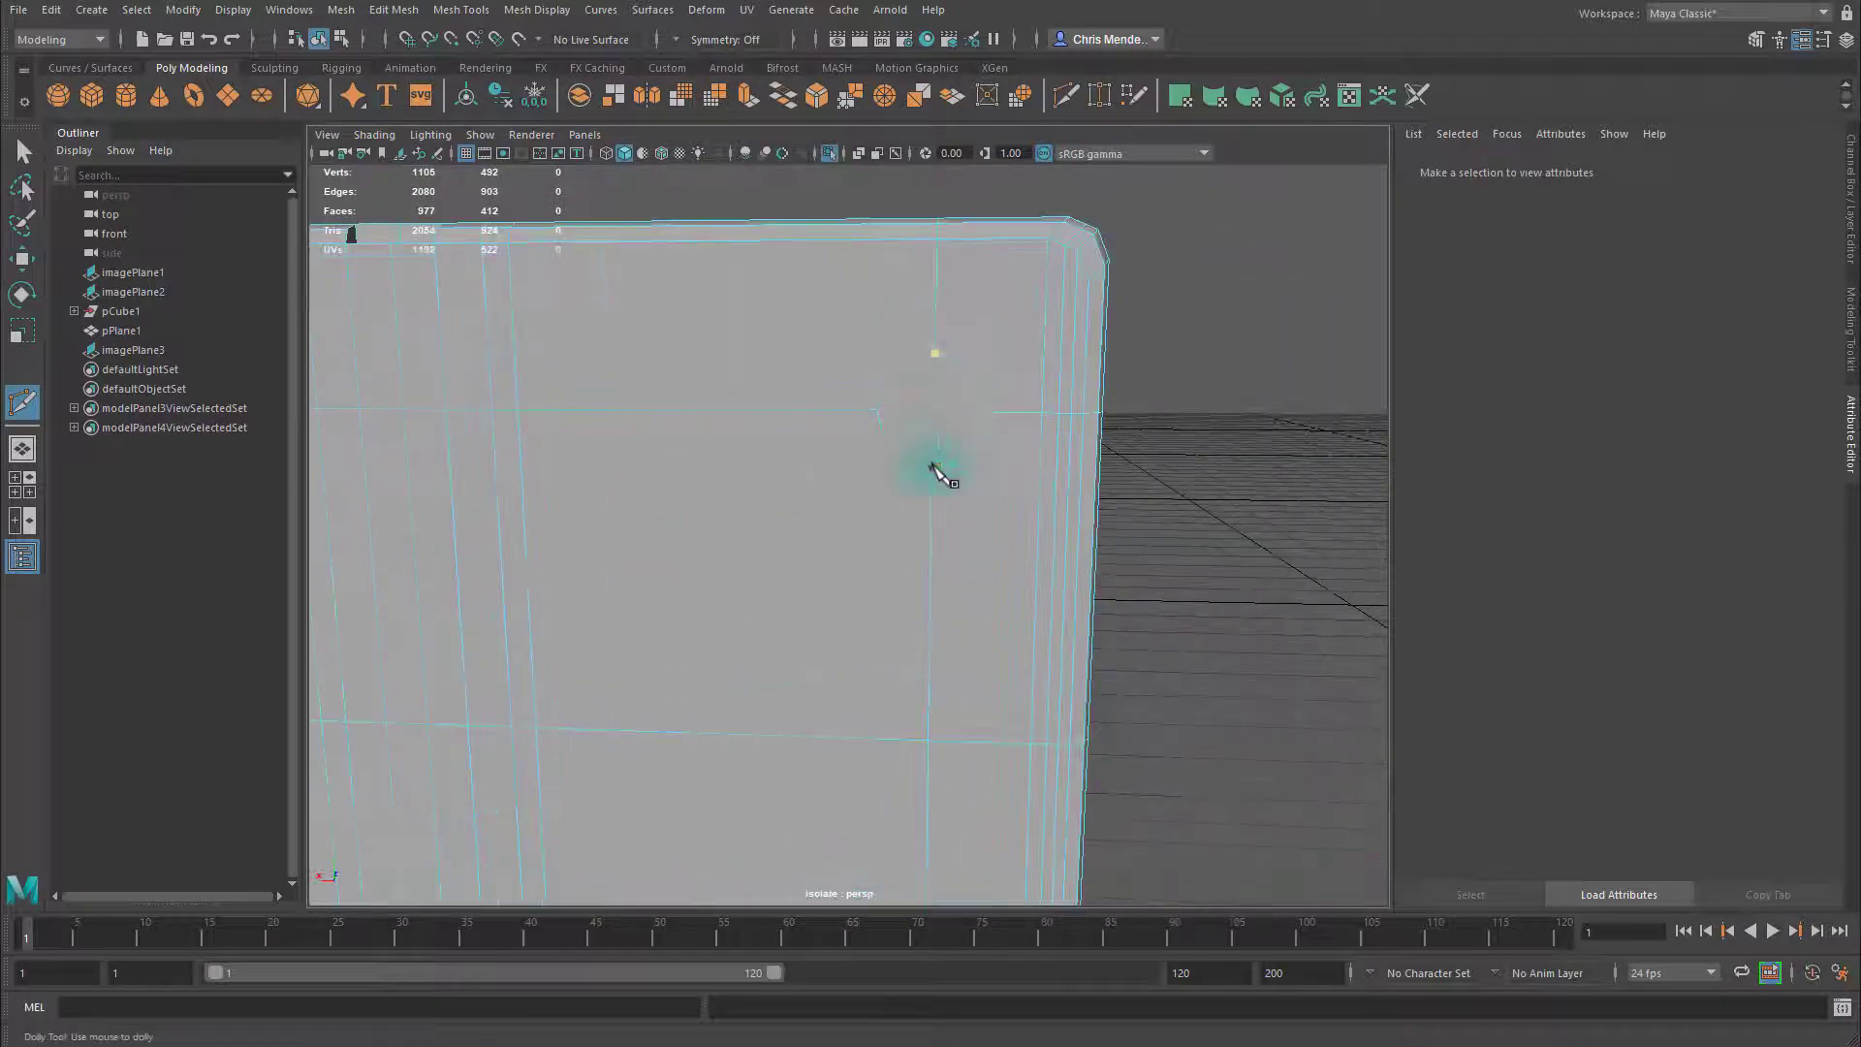
pyautogui.click(933, 468)
pyautogui.press('Return')
pyautogui.press('Return')
# Add a vertical cut on each side of the upper right hole's centre line and start a horizontal cut across the lower right hole
pyautogui.click(962, 362)
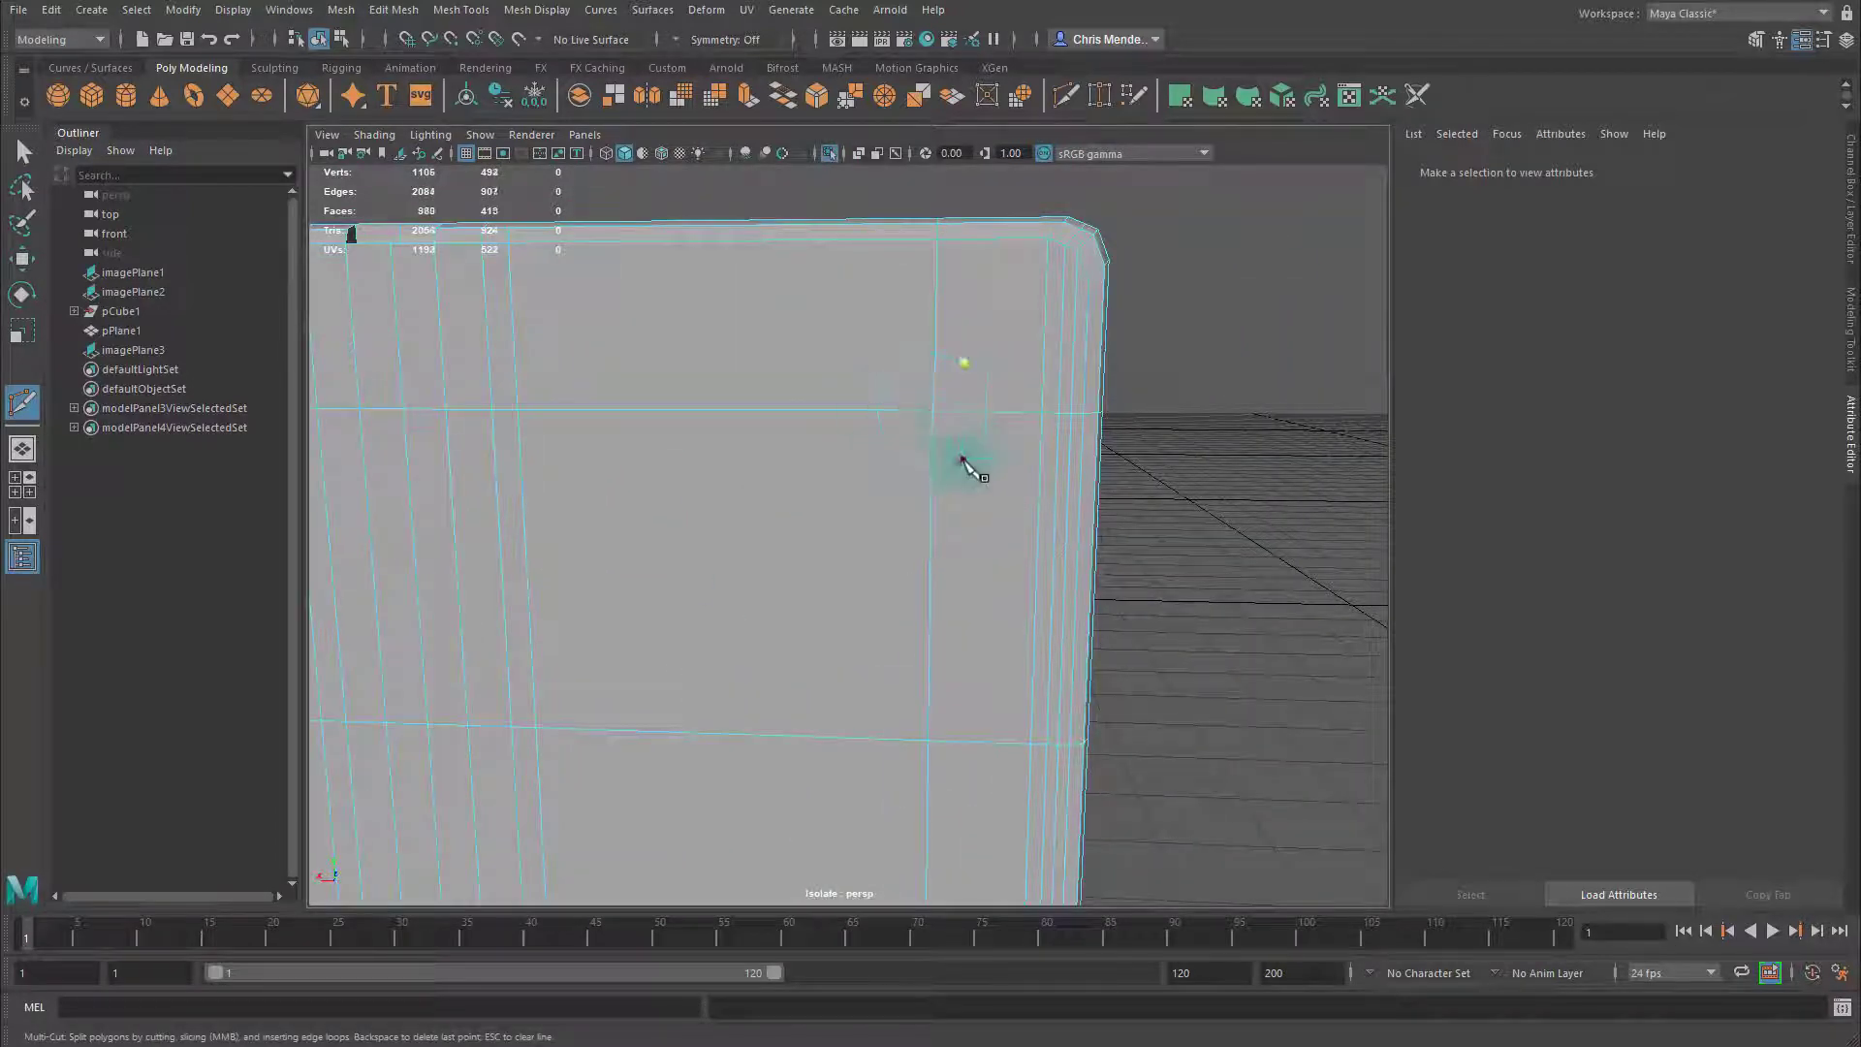
pyautogui.click(959, 458)
pyautogui.press('Return')
pyautogui.click(907, 362)
pyautogui.click(906, 457)
pyautogui.press('Return')
pyautogui.keyDown('alt'); pyautogui.moveTo(940, 562); pyautogui.dragTo(967, 361, button='middle'); pyautogui.keyUp('alt')
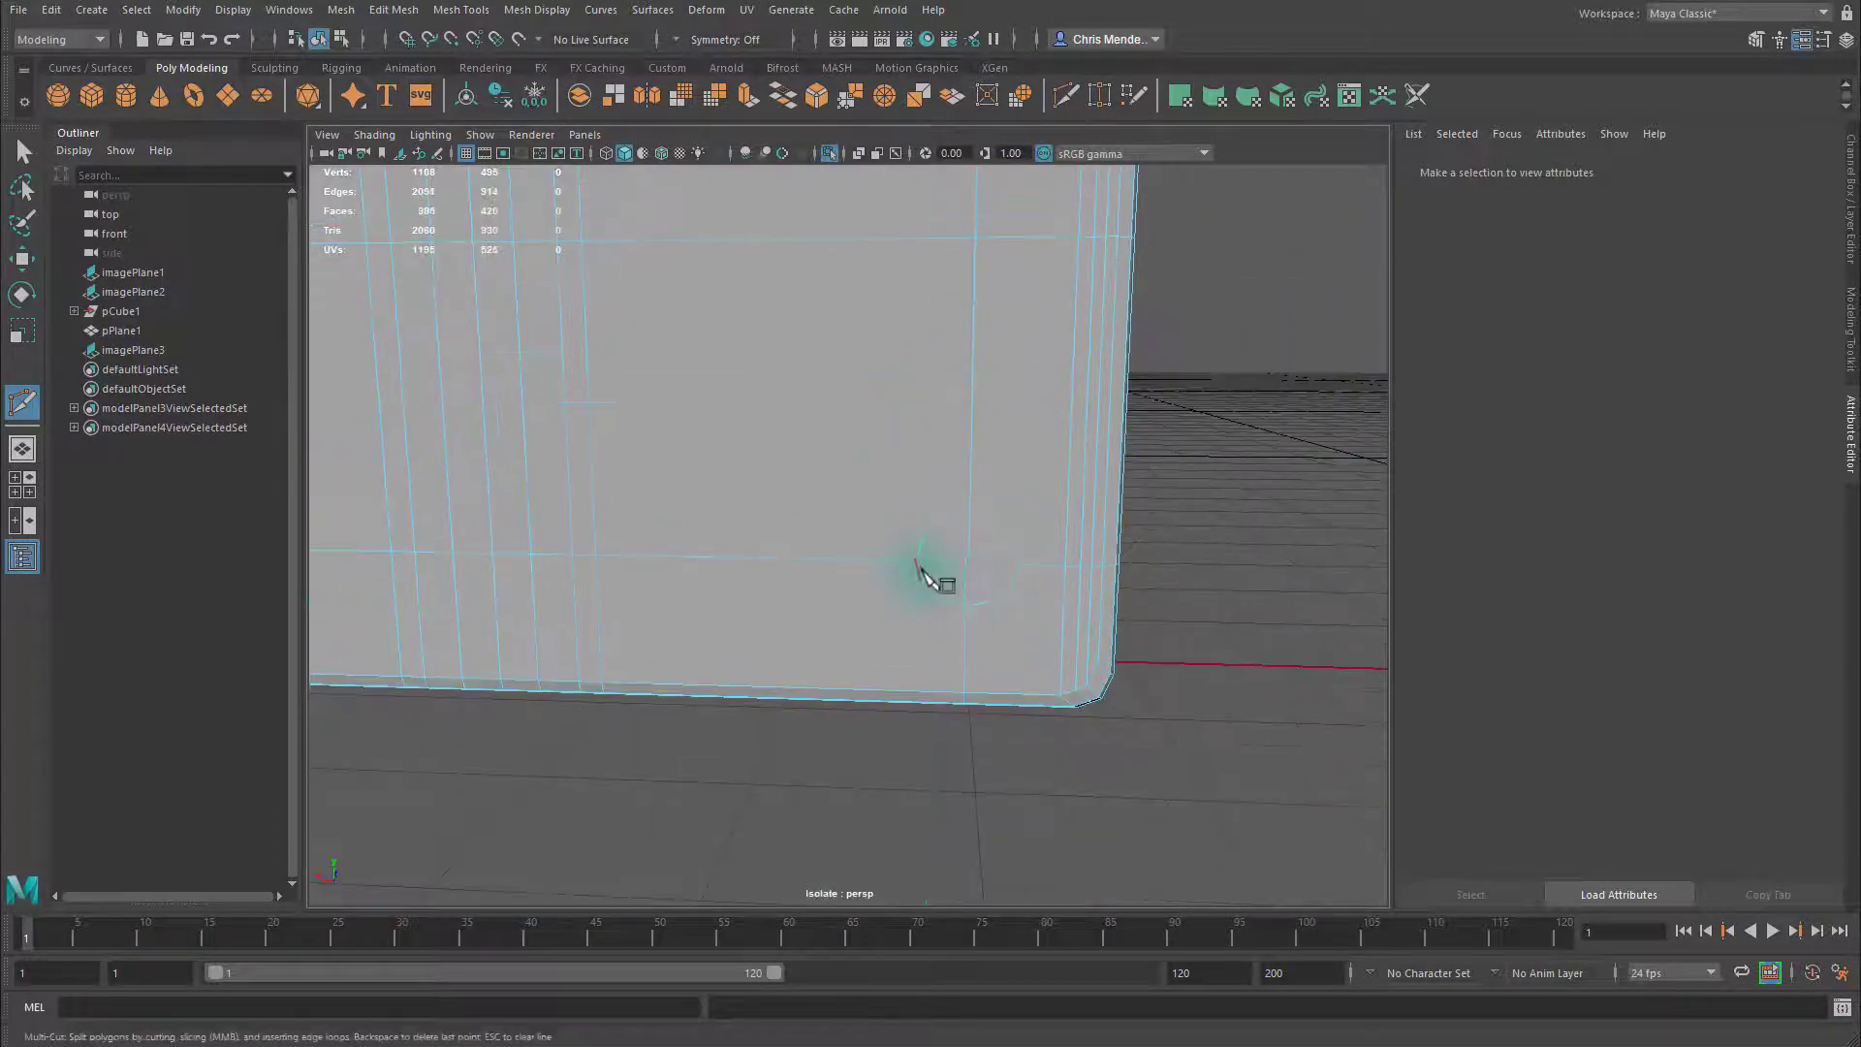
pyautogui.click(916, 560)
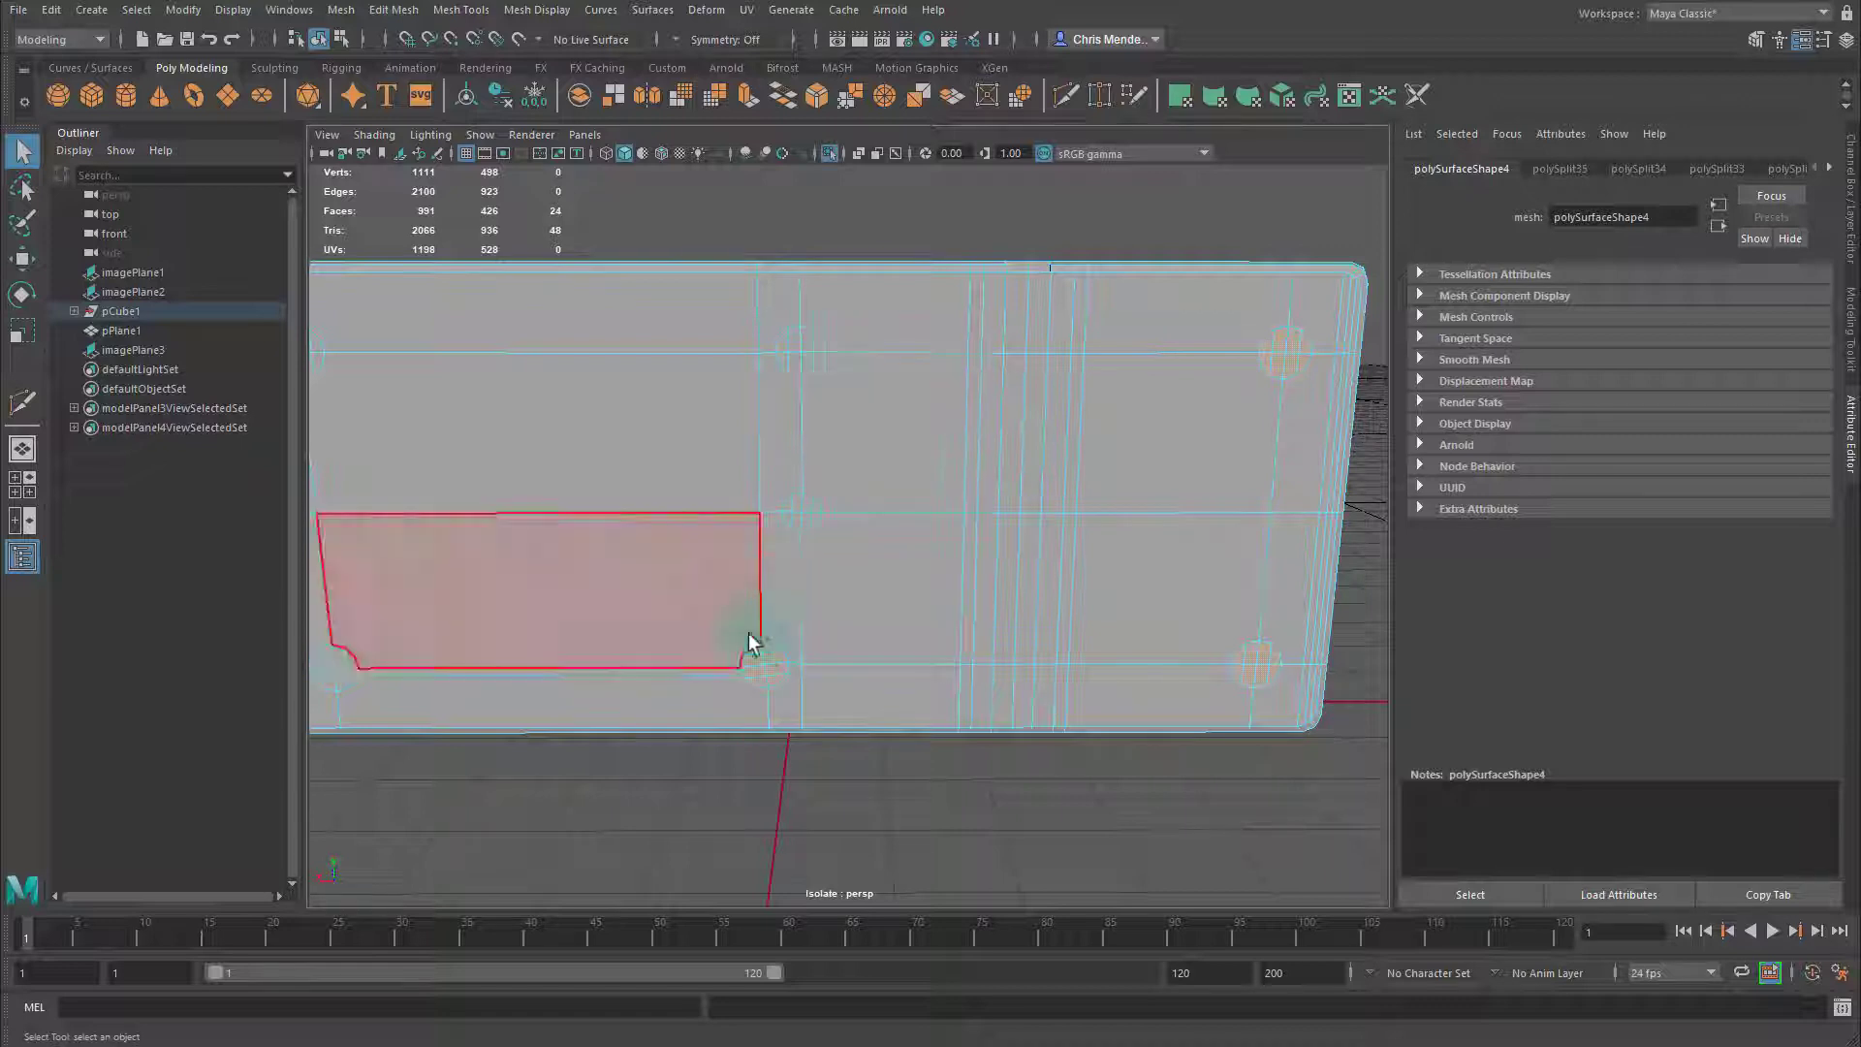
# Select the faces inside the lower centre, lower left, upper left and upper centre screw holes
pyautogui.keyDown('shift'); pyautogui.click(760, 659); pyautogui.keyUp('shift')
pyautogui.moveTo(776, 678); pyautogui.dragTo(776, 682)
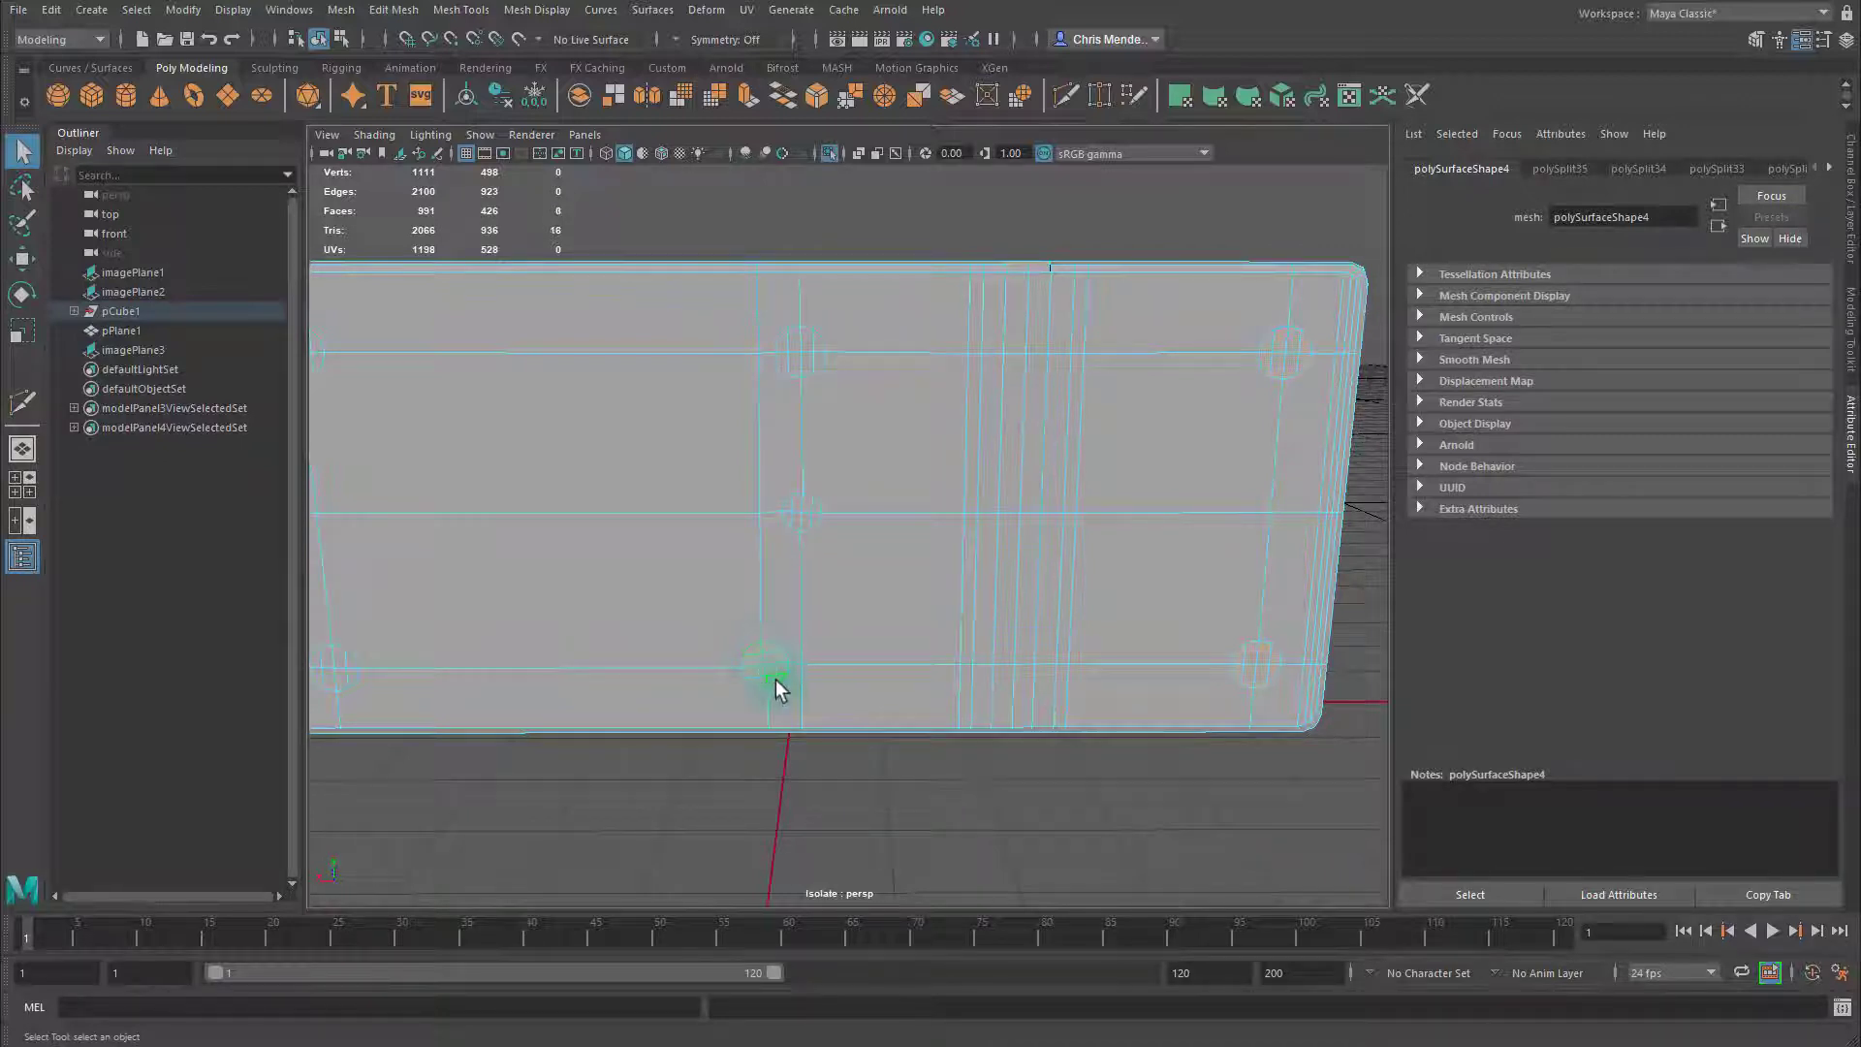
pyautogui.press('e')
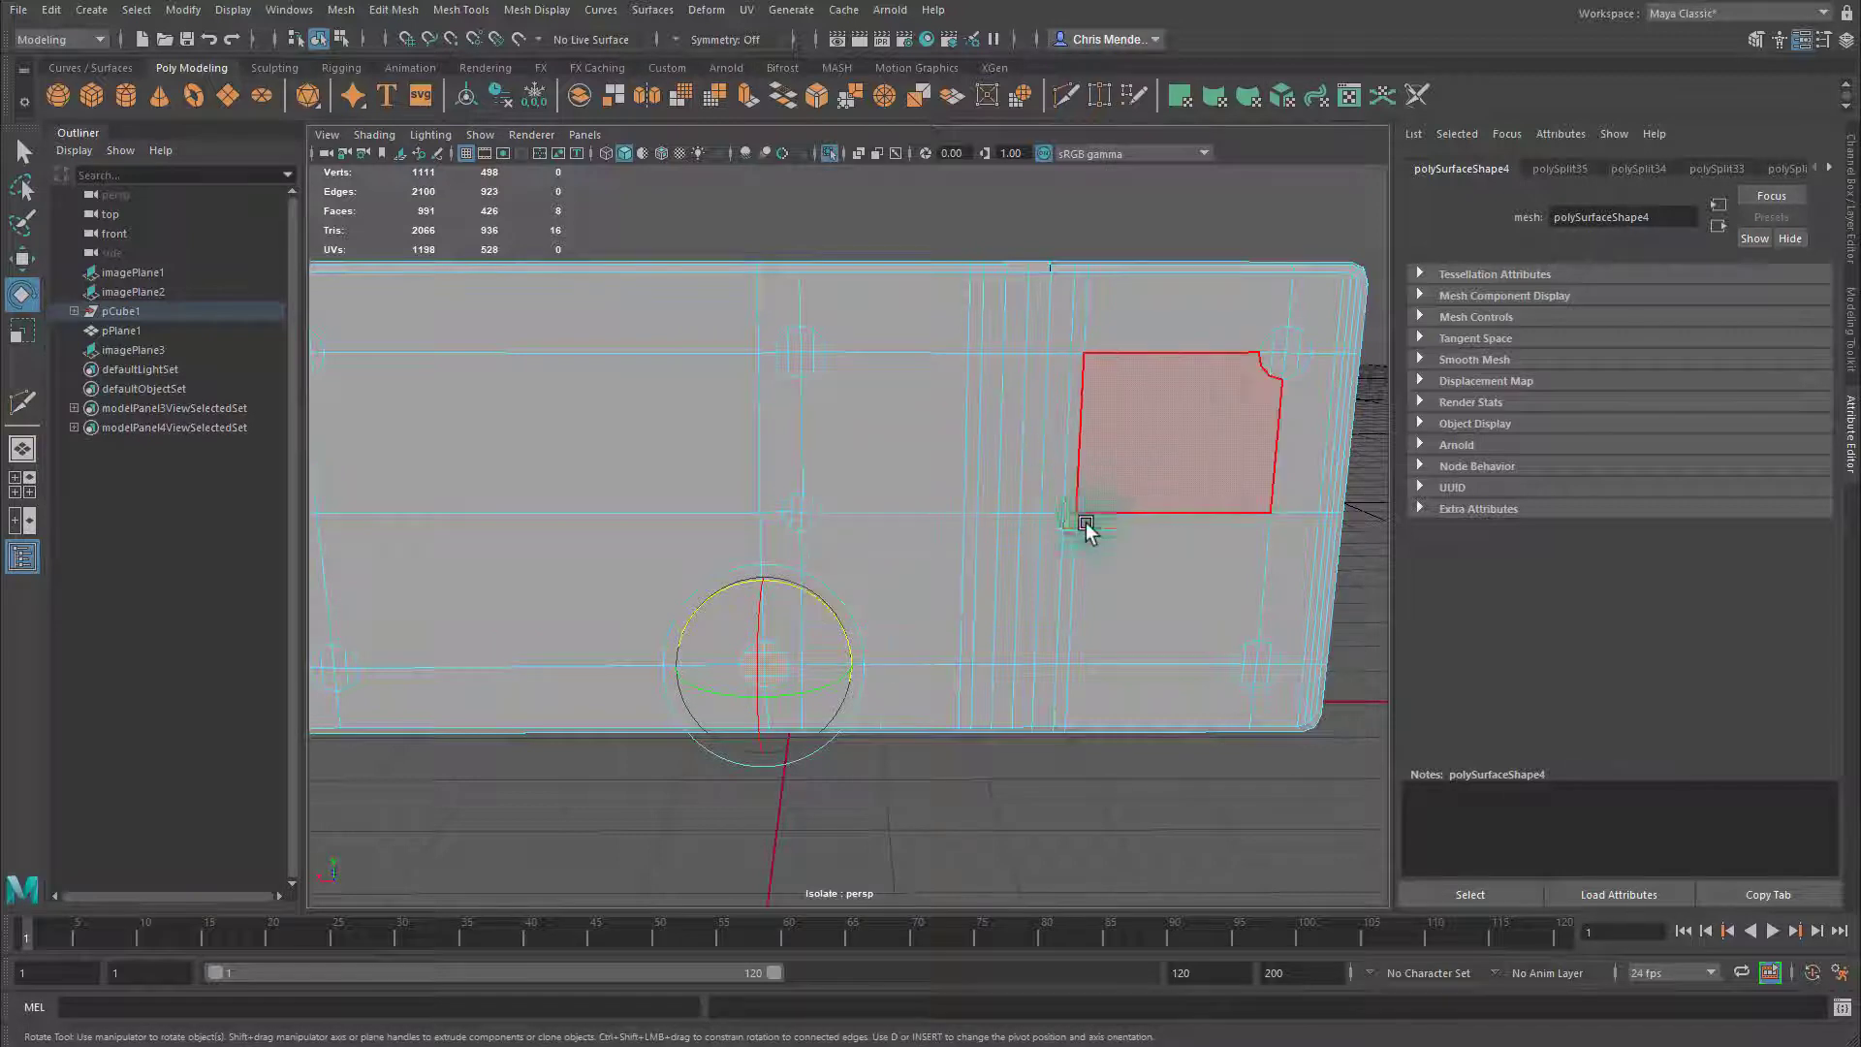
pyautogui.keyDown('alt'); pyautogui.moveTo(1089, 520); pyautogui.dragTo(1212, 532, button='middle'); pyautogui.keyUp('alt')
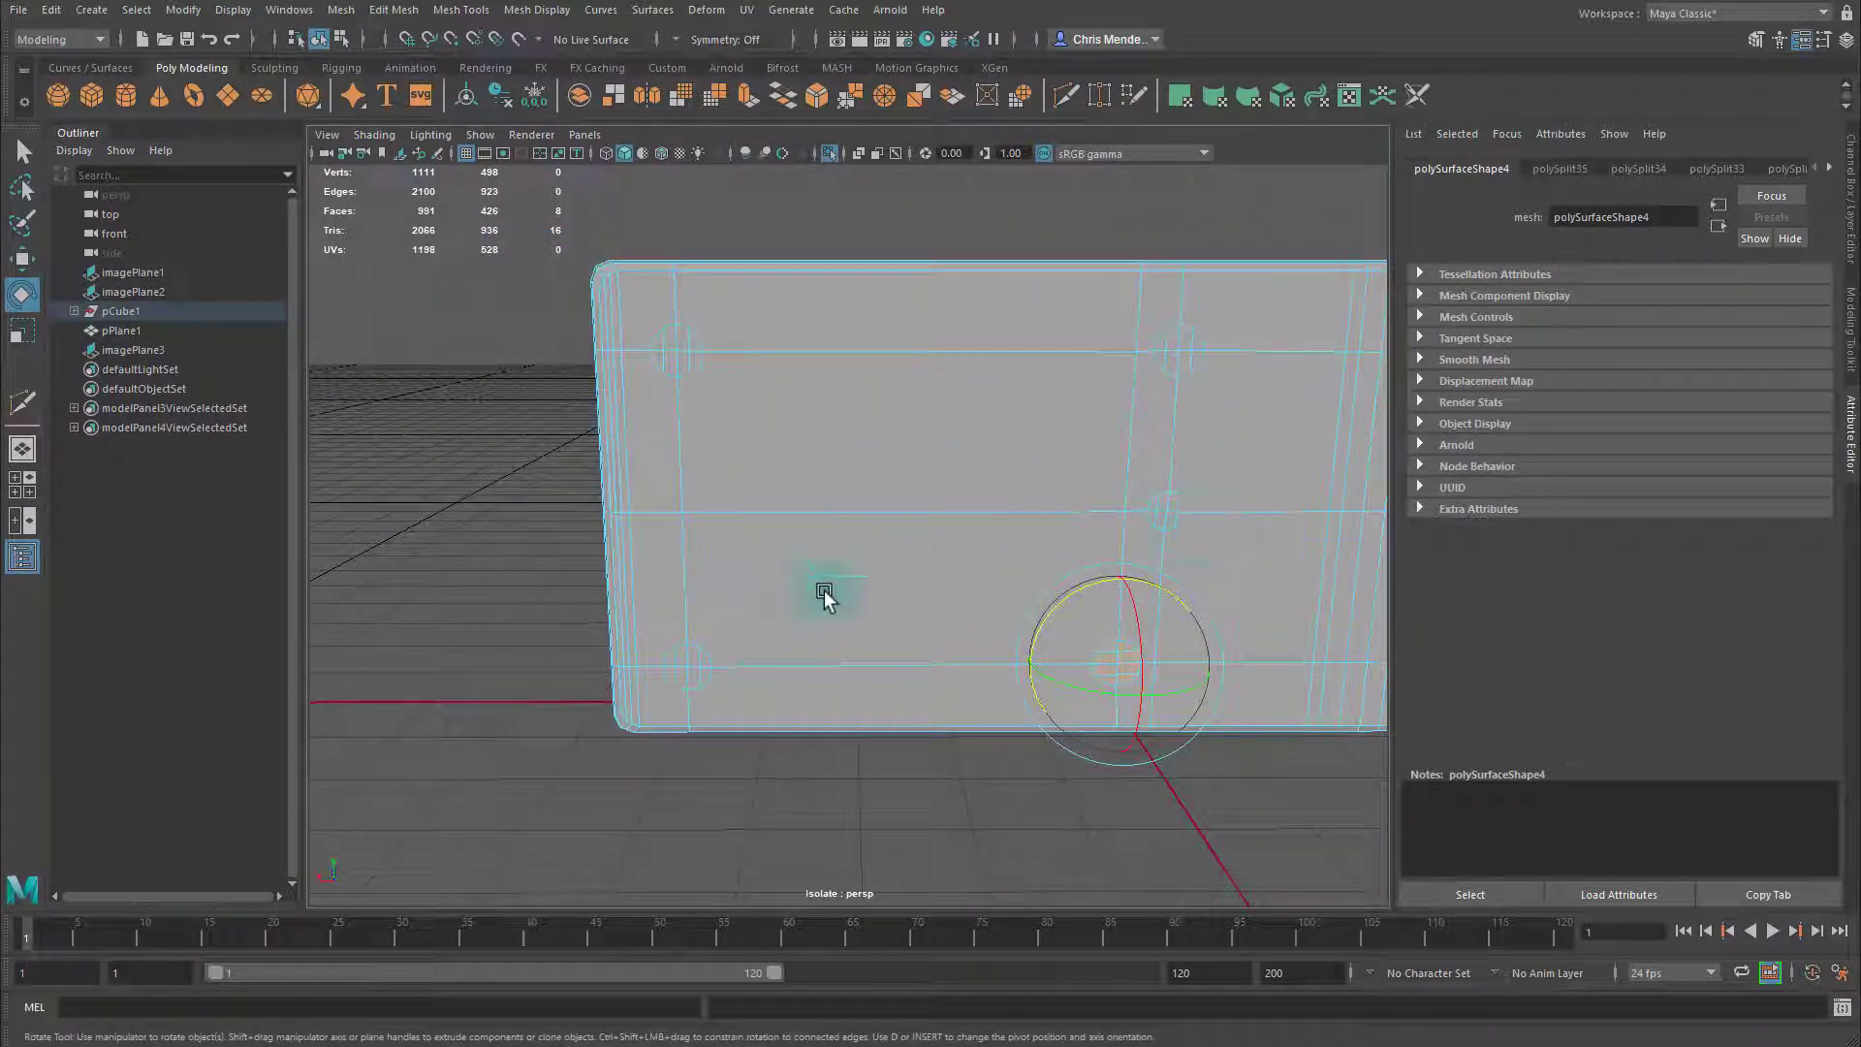
pyautogui.press('q')
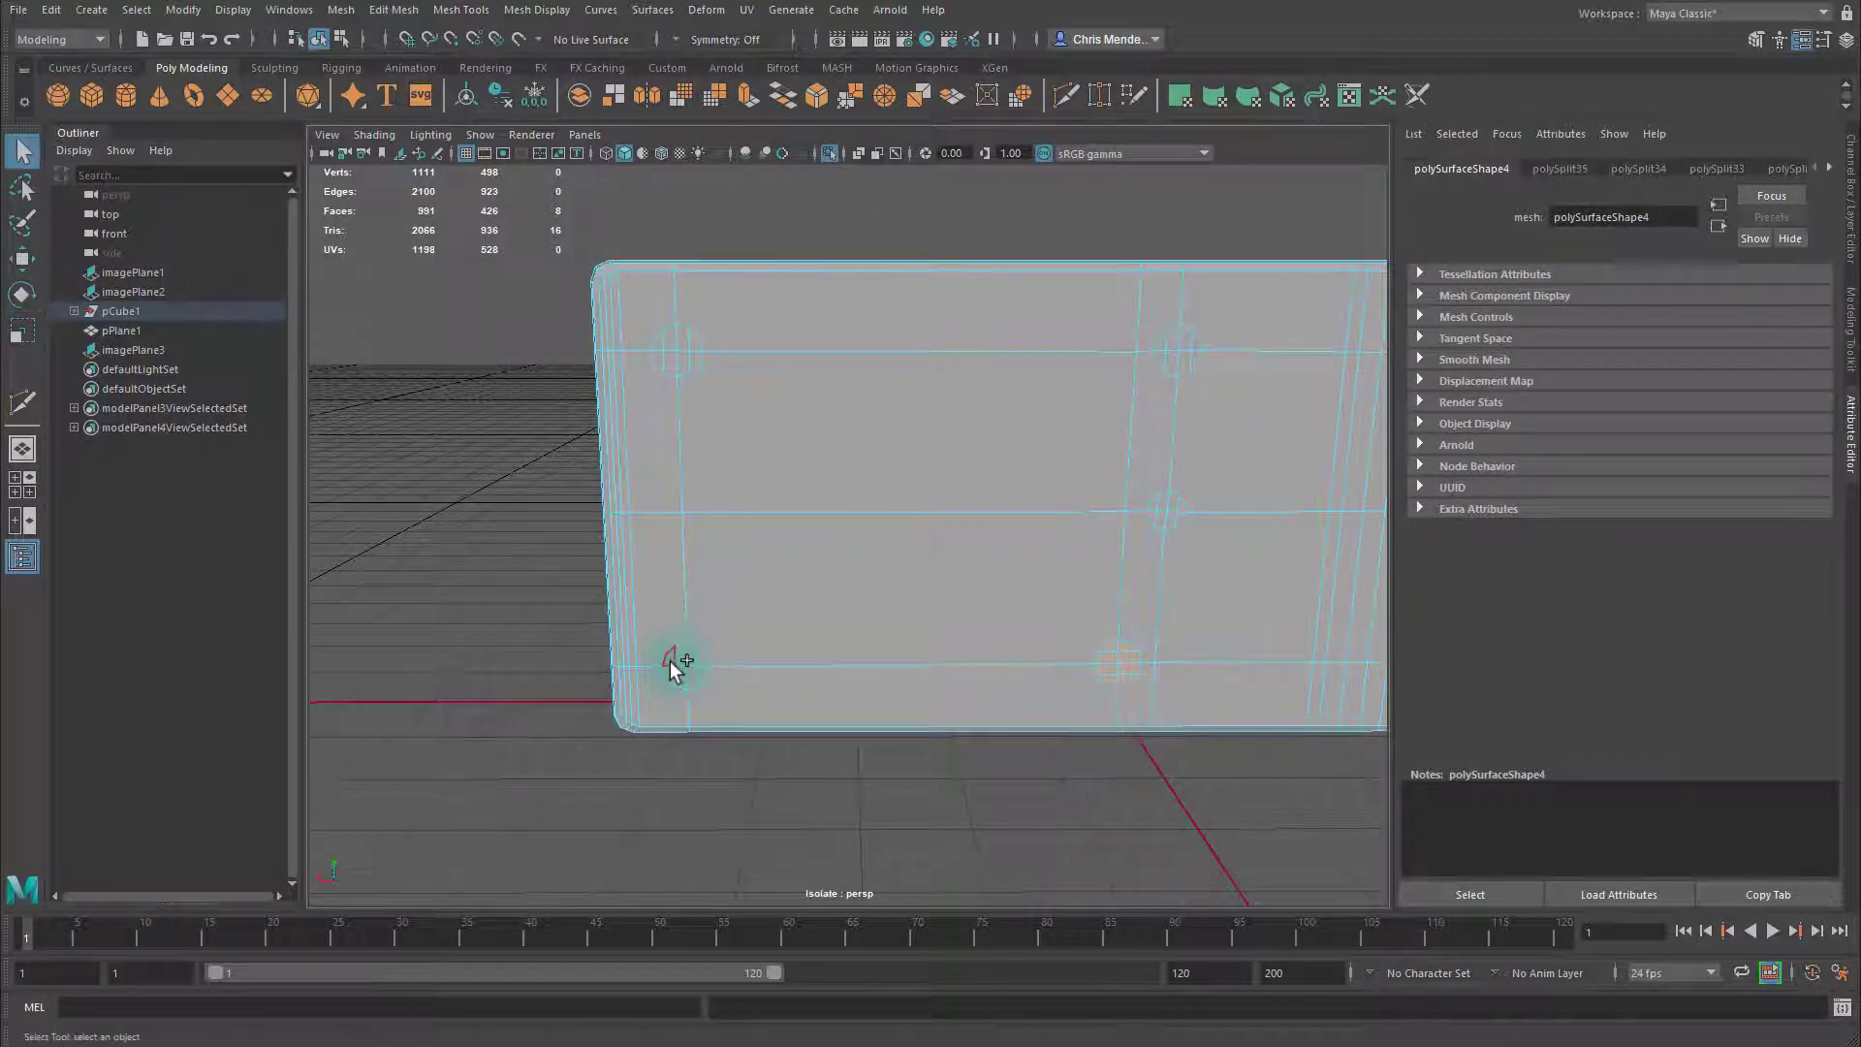
pyautogui.keyDown('shift'); pyautogui.click(705, 672); pyautogui.keyUp('shift')
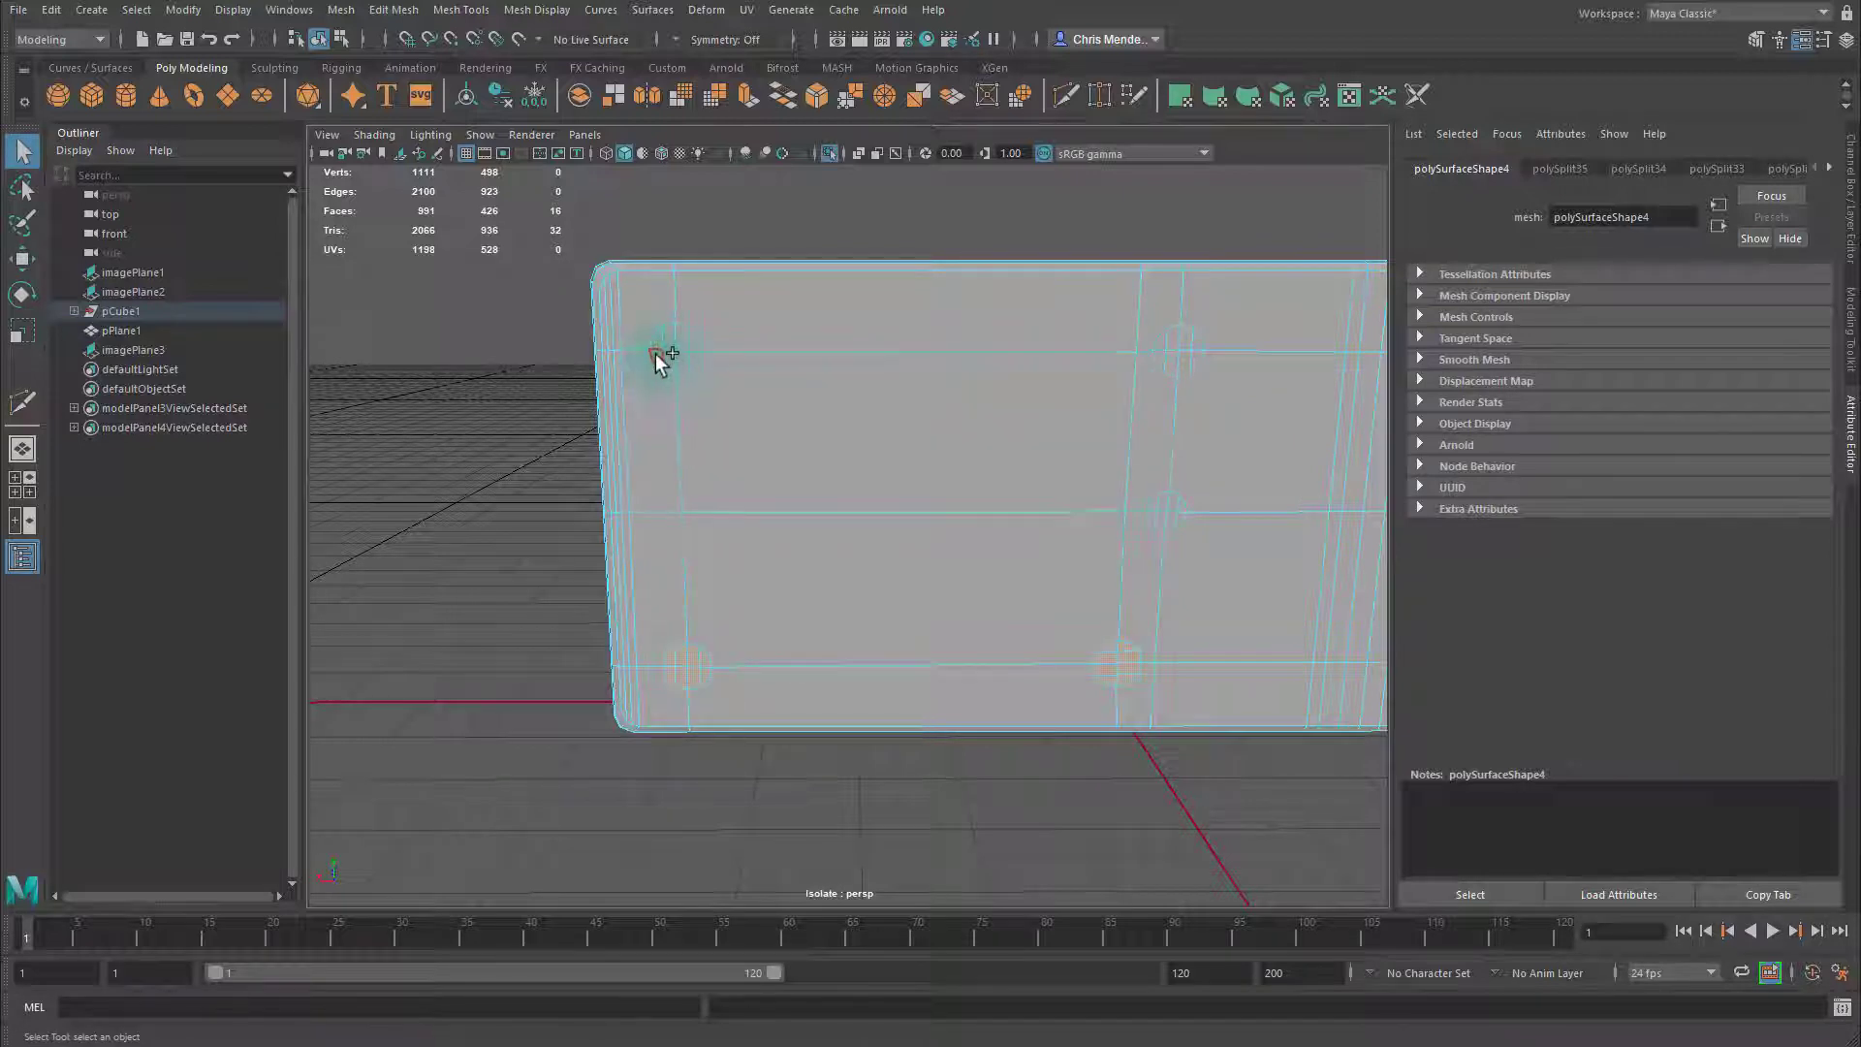
pyautogui.keyDown('shift'); pyautogui.click(696, 351); pyautogui.keyUp('shift')
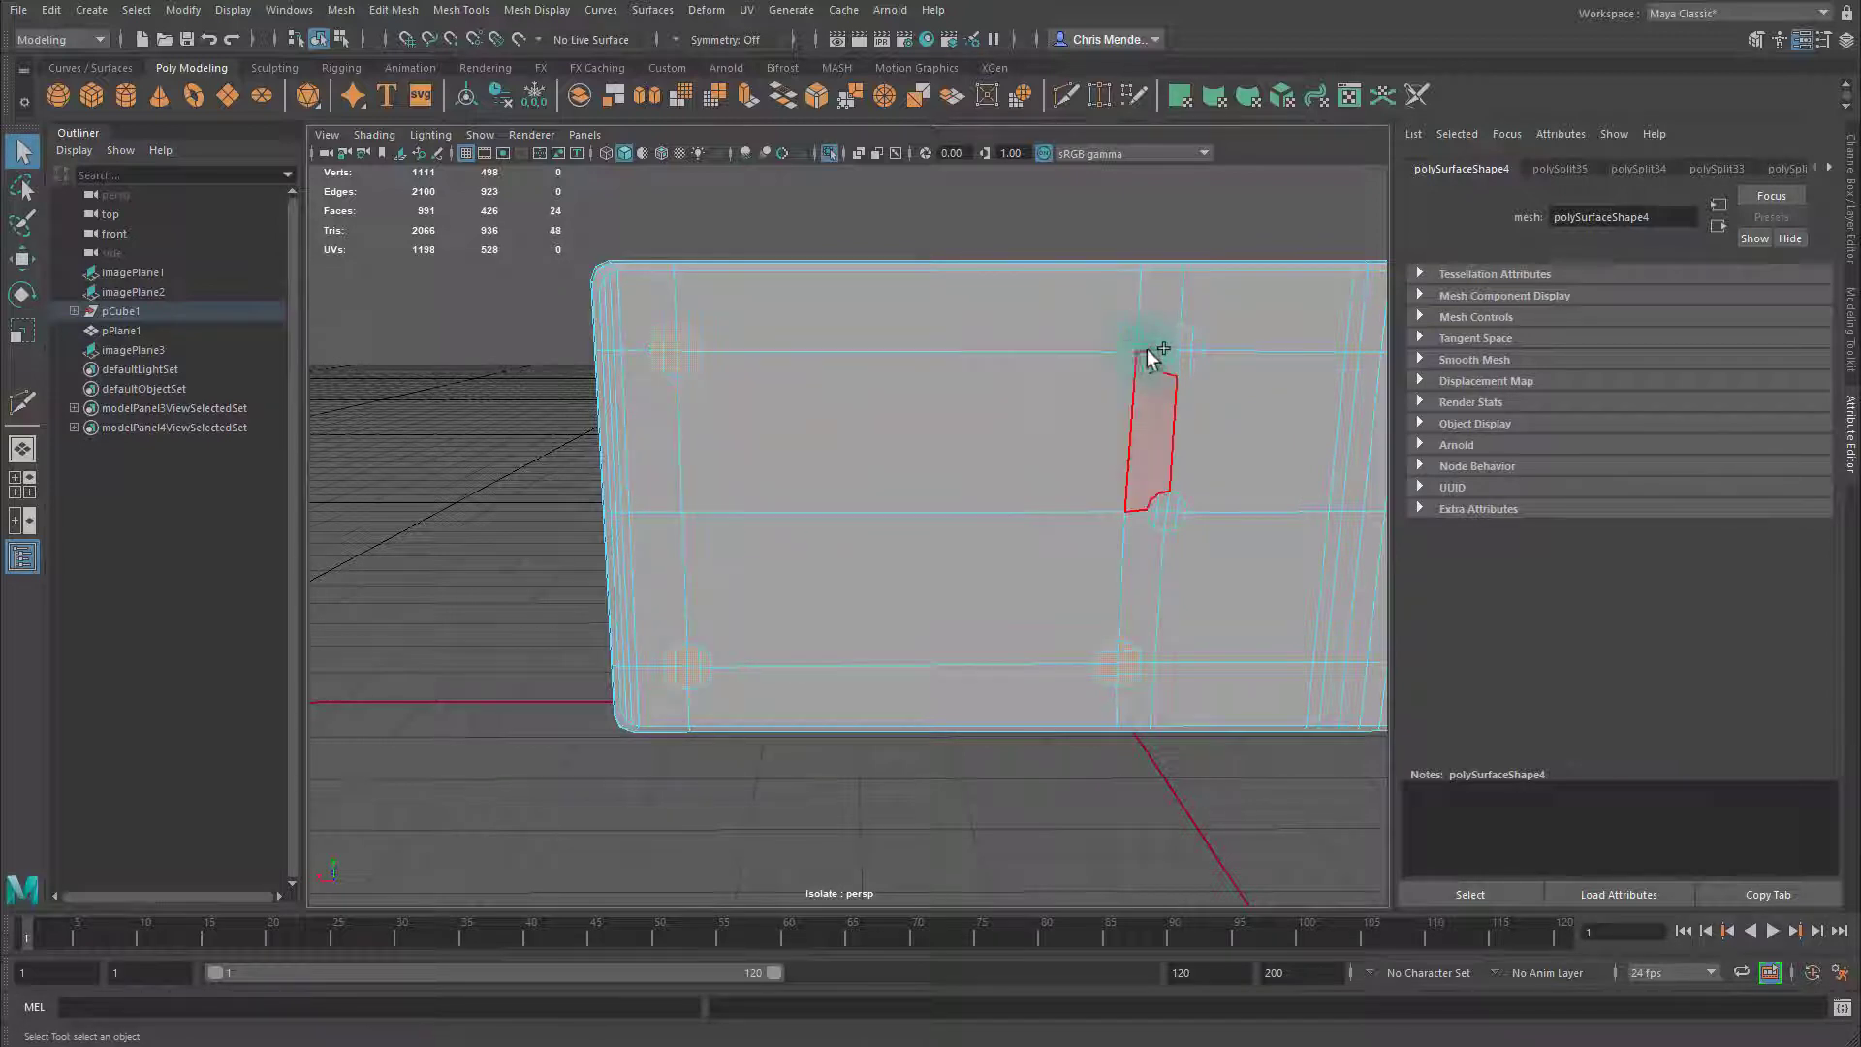
pyautogui.keyDown('shift'); pyautogui.click(1197, 359); pyautogui.keyUp('shift')
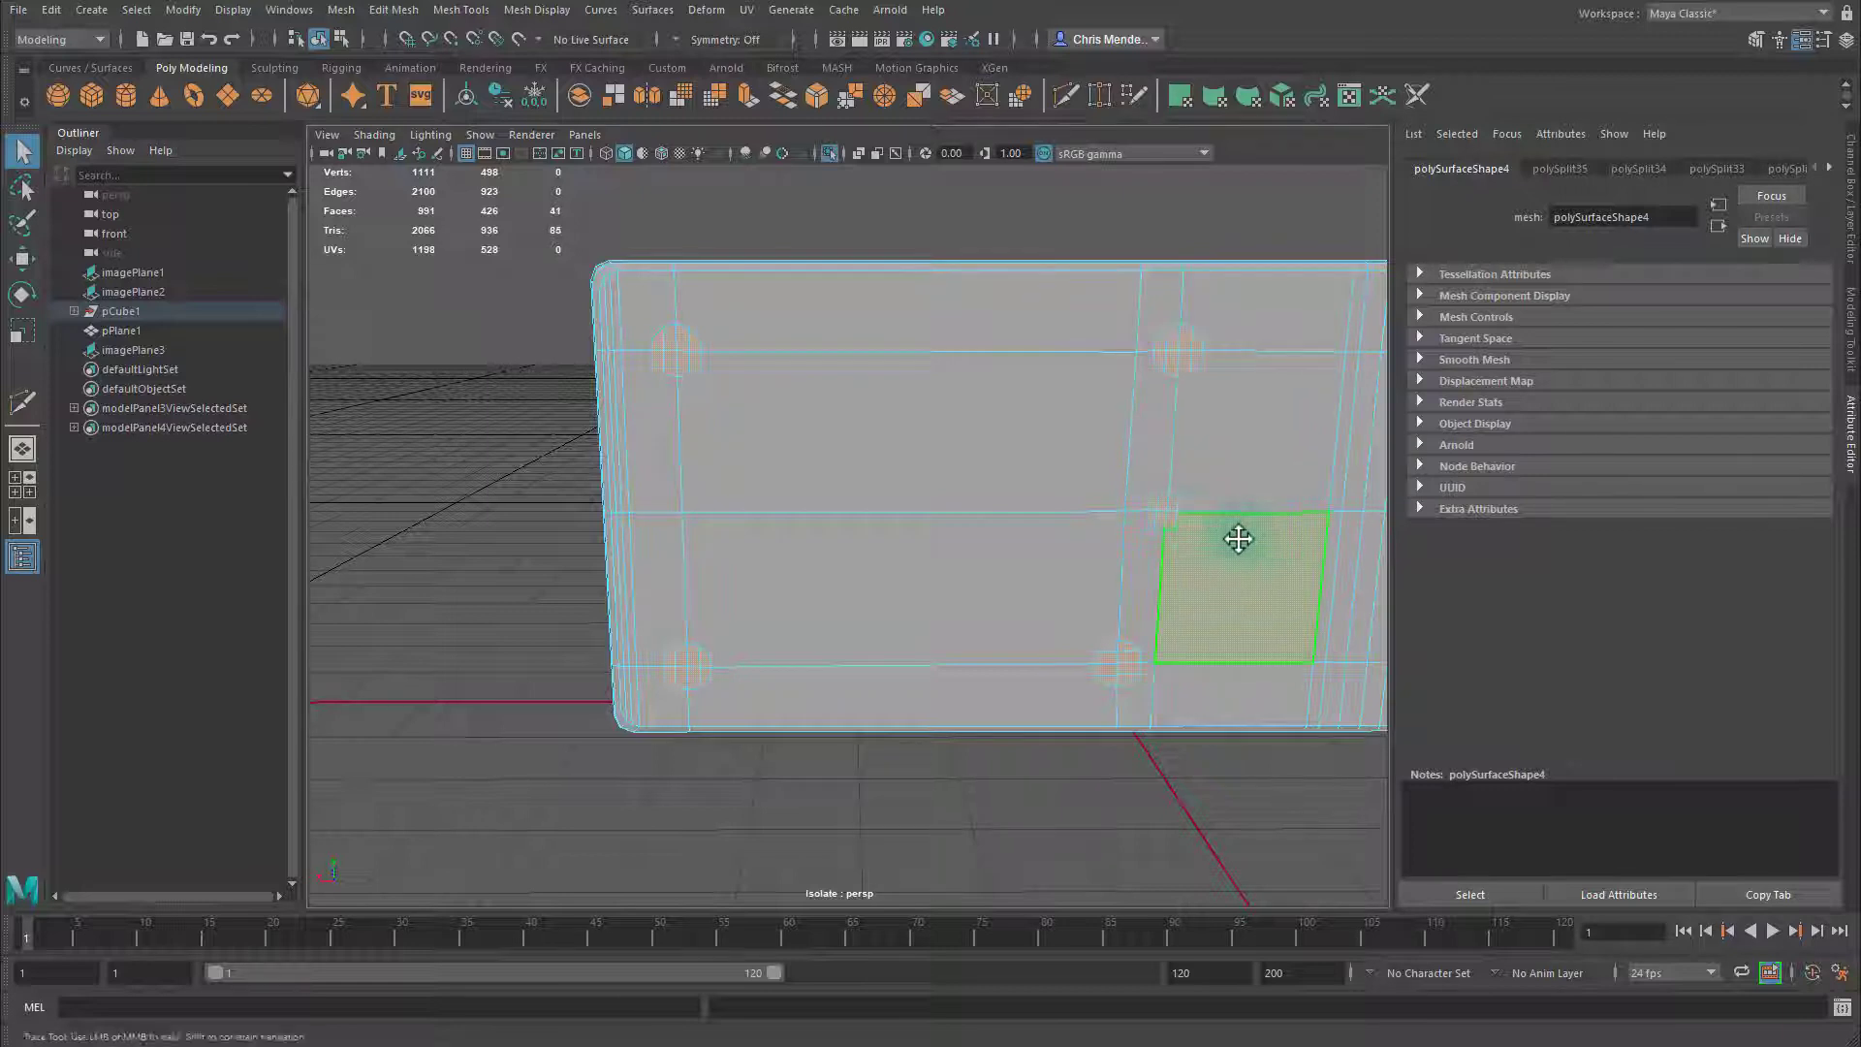
# Undo the stray extra face selection and add the faces of the upper right and lower right screw holes
pyautogui.keyDown('alt'); pyautogui.moveTo(1239, 539); pyautogui.dragTo(840, 528); pyautogui.keyUp('alt')
pyautogui.hotkey('ctrl', 'z')
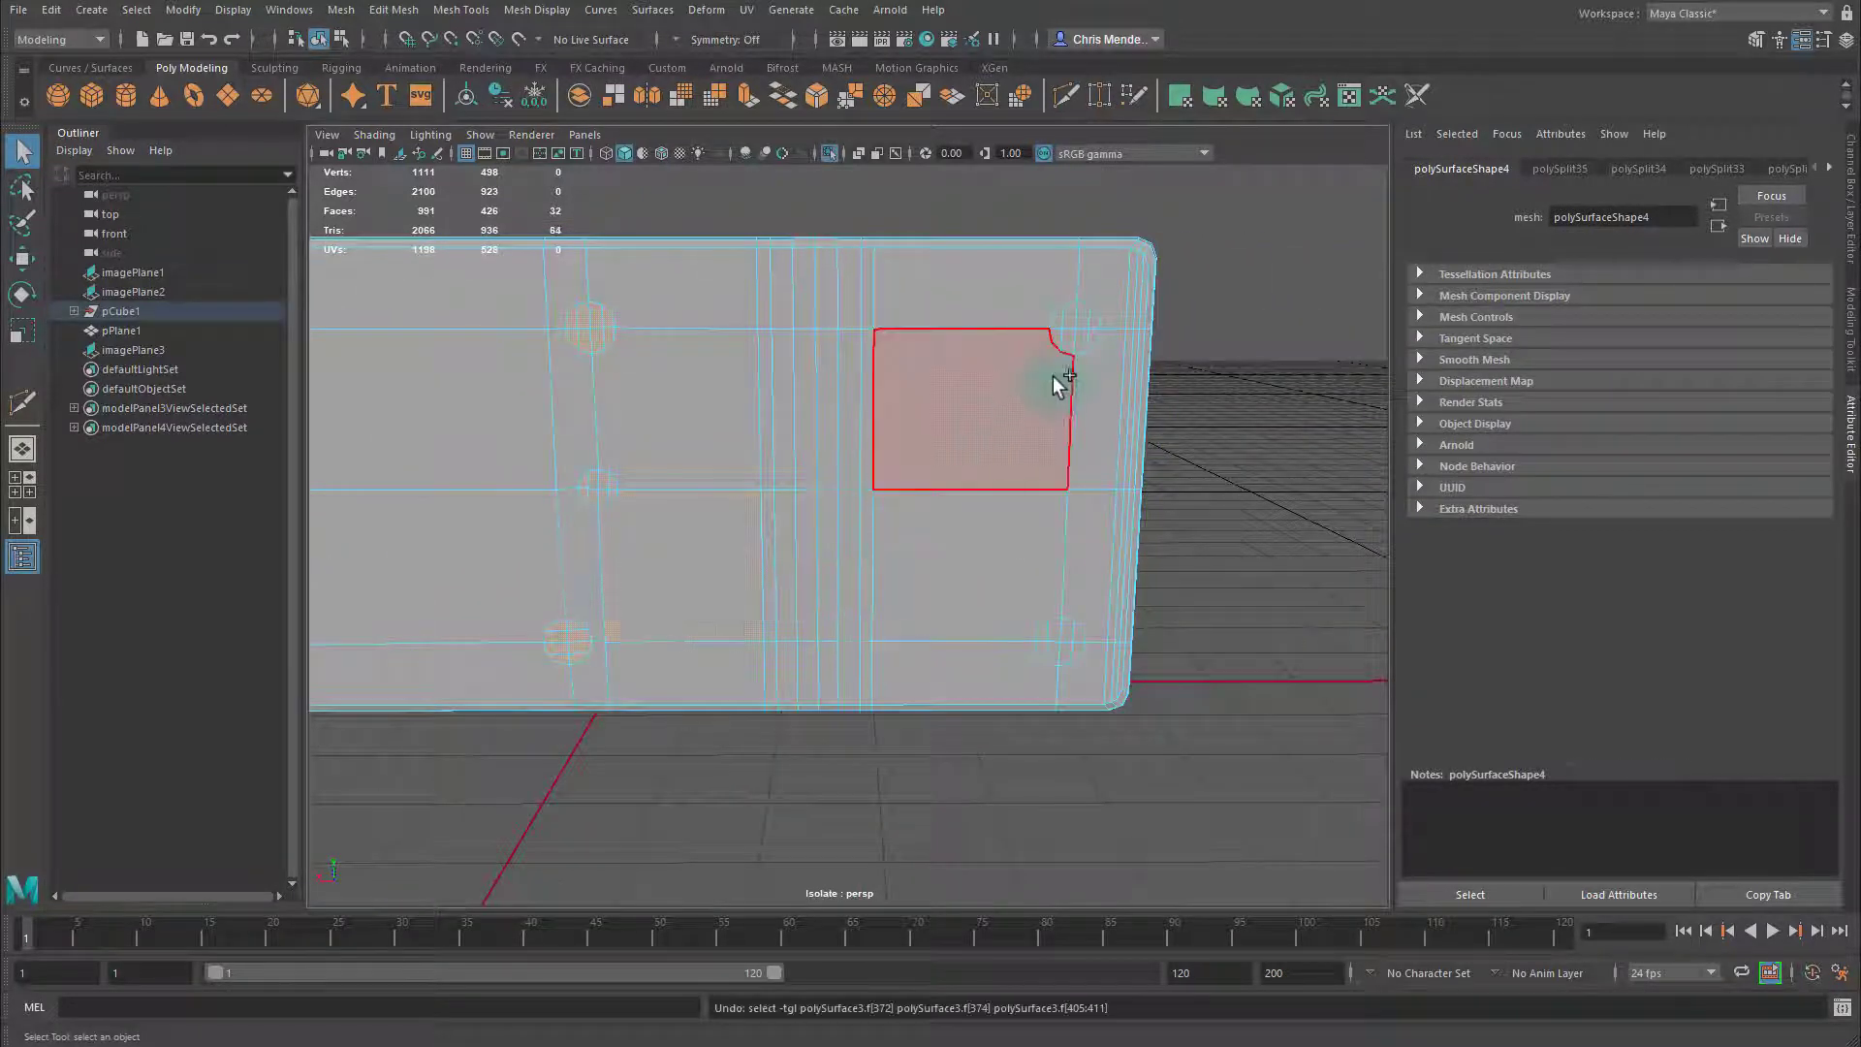
pyautogui.keyDown('shift'); pyautogui.click(1095, 335); pyautogui.keyUp('shift')
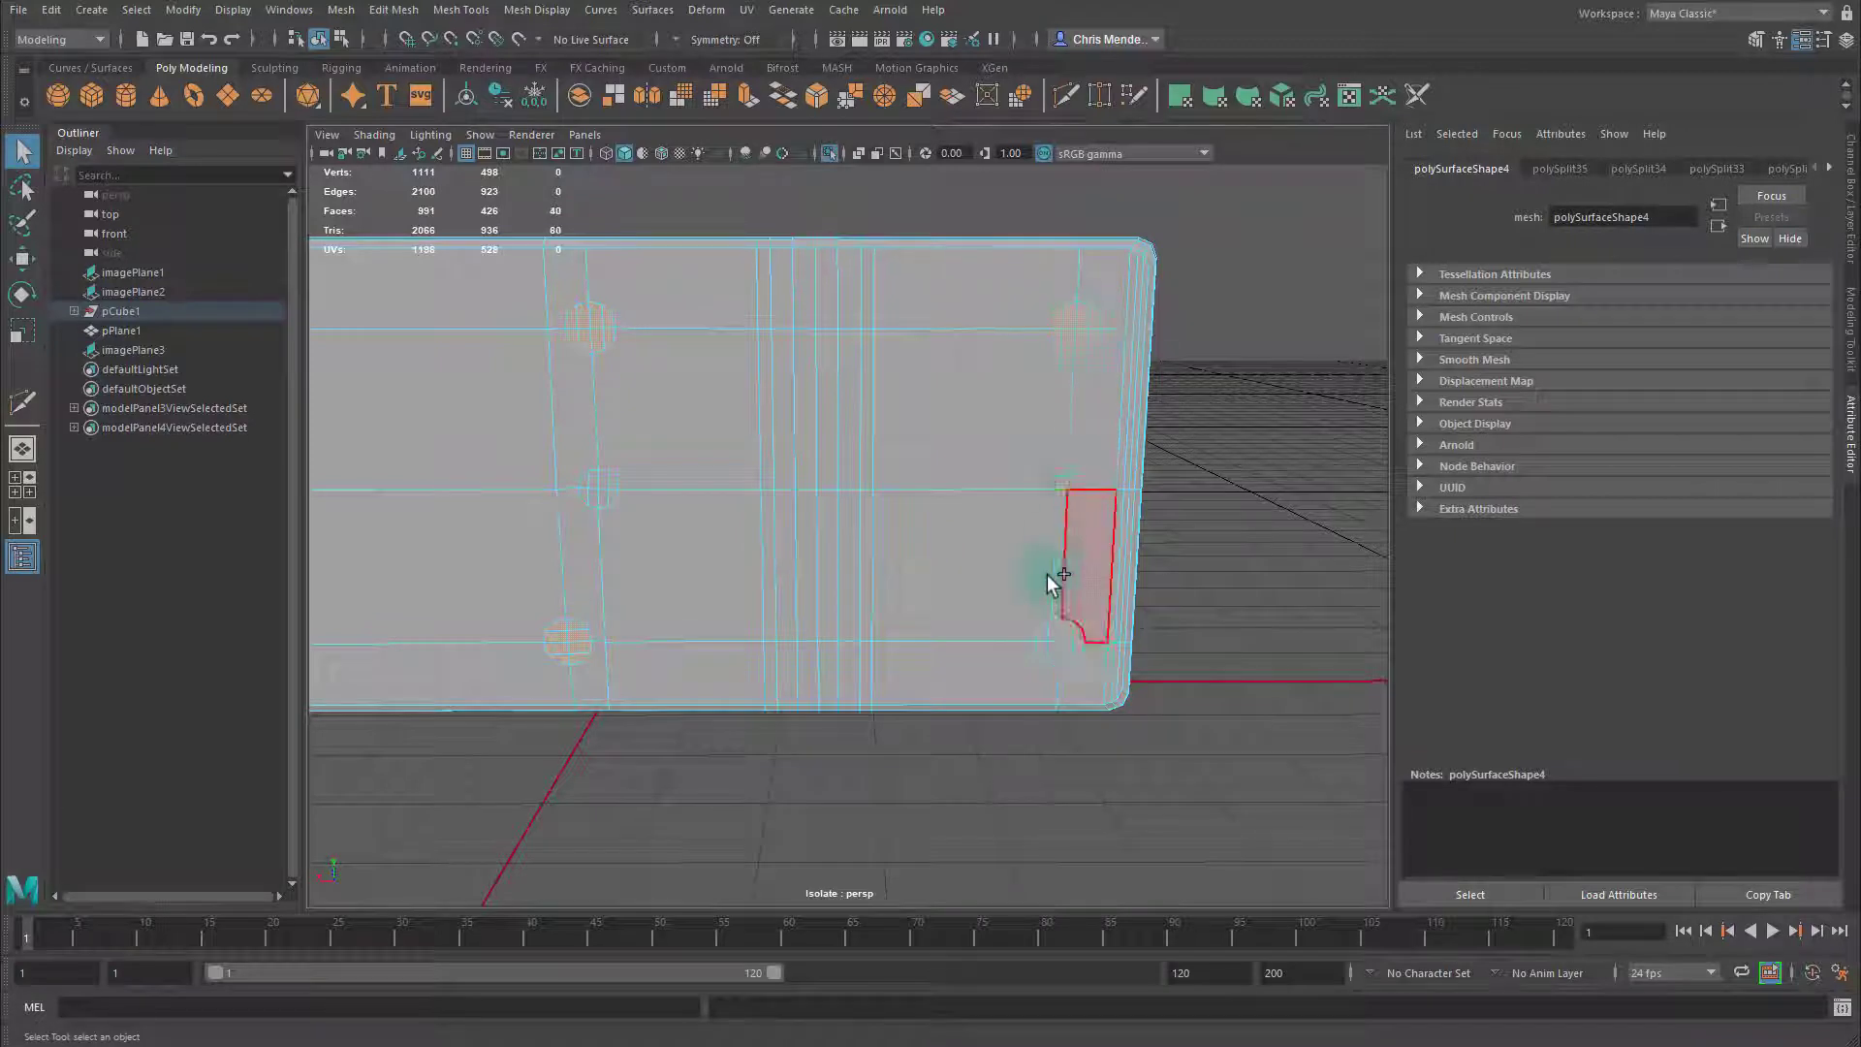
pyautogui.keyDown('shift'); pyautogui.click(1078, 644); pyautogui.keyUp('shift')
pyautogui.moveTo(834, 514)
pyautogui.keyDown('alt'); pyautogui.mouseDown()
pyautogui.moveTo(1056, 533)
pyautogui.moveTo(833, 523)
pyautogui.mouseUp(); pyautogui.keyUp('alt')
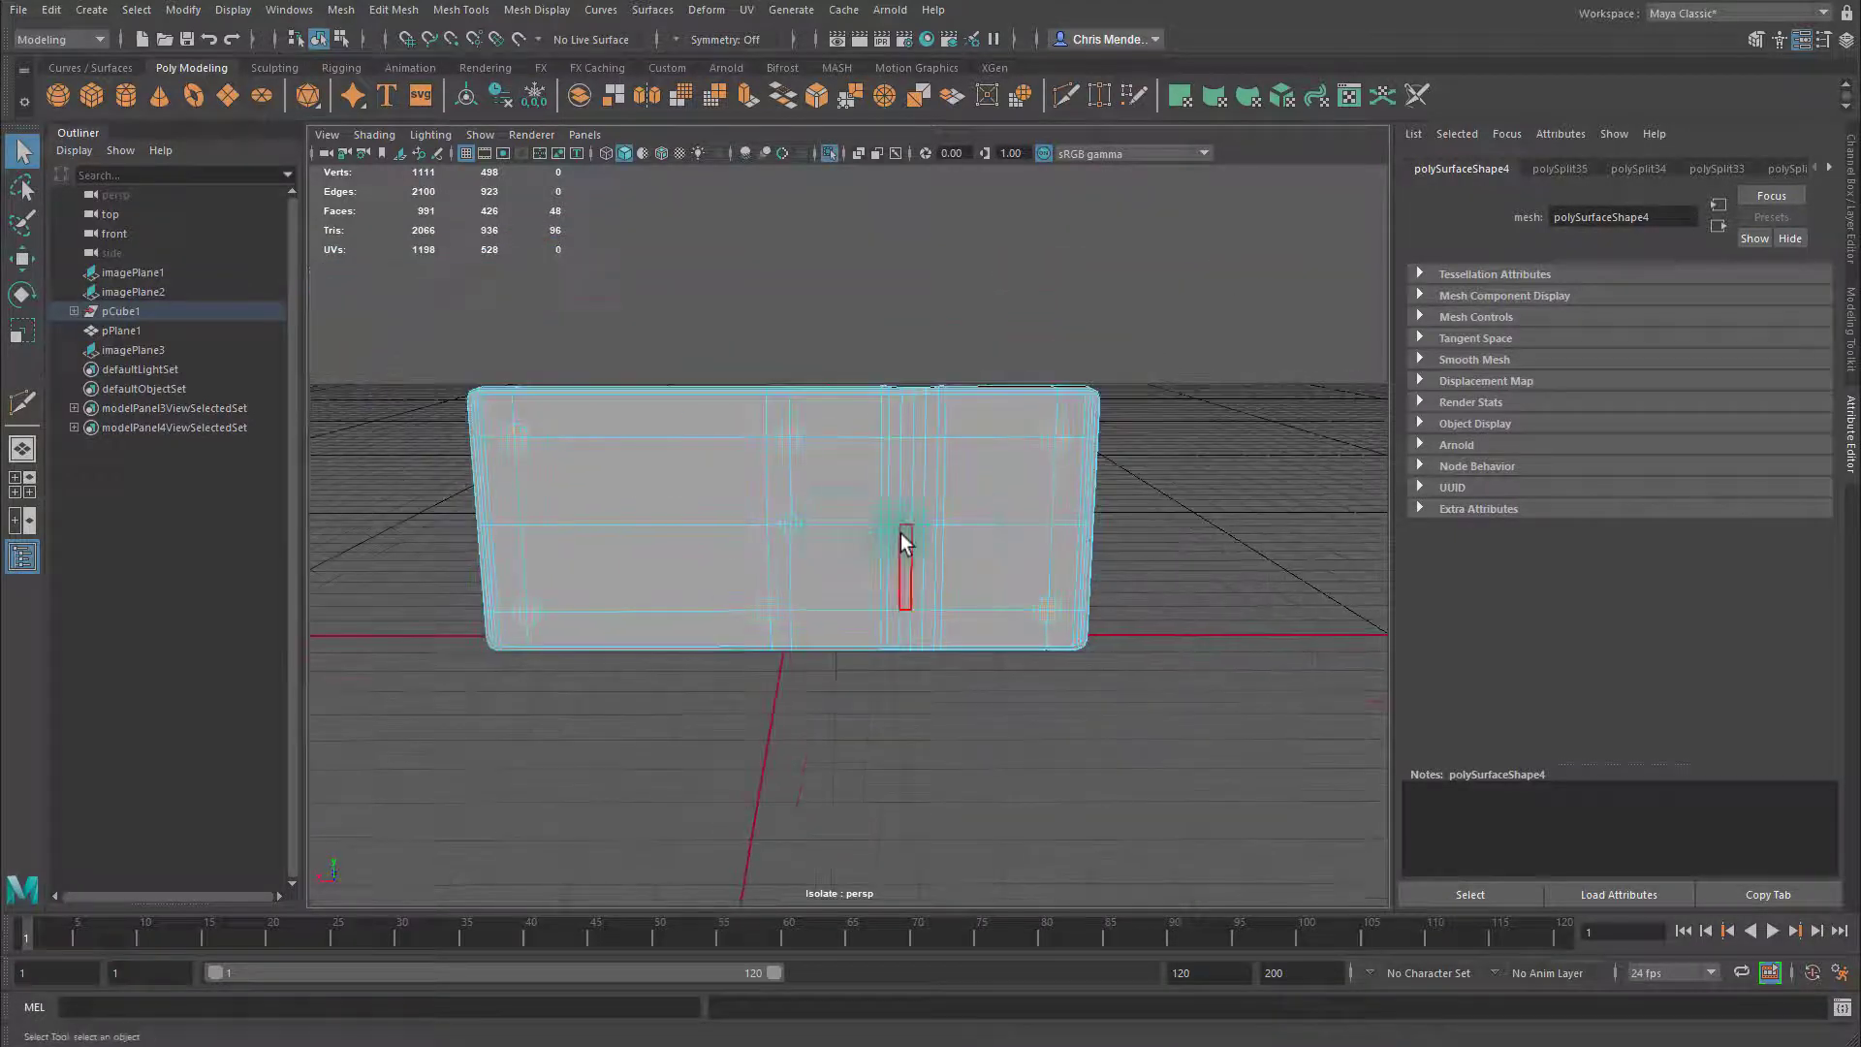
# Extrude the selected screw hole faces and push them into the case, using wireframe display
pyautogui.hotkey('ctrl', 'e')
pyautogui.keyDown('alt'); pyautogui.moveTo(946, 561); pyautogui.dragTo(809, 589); pyautogui.keyUp('alt')
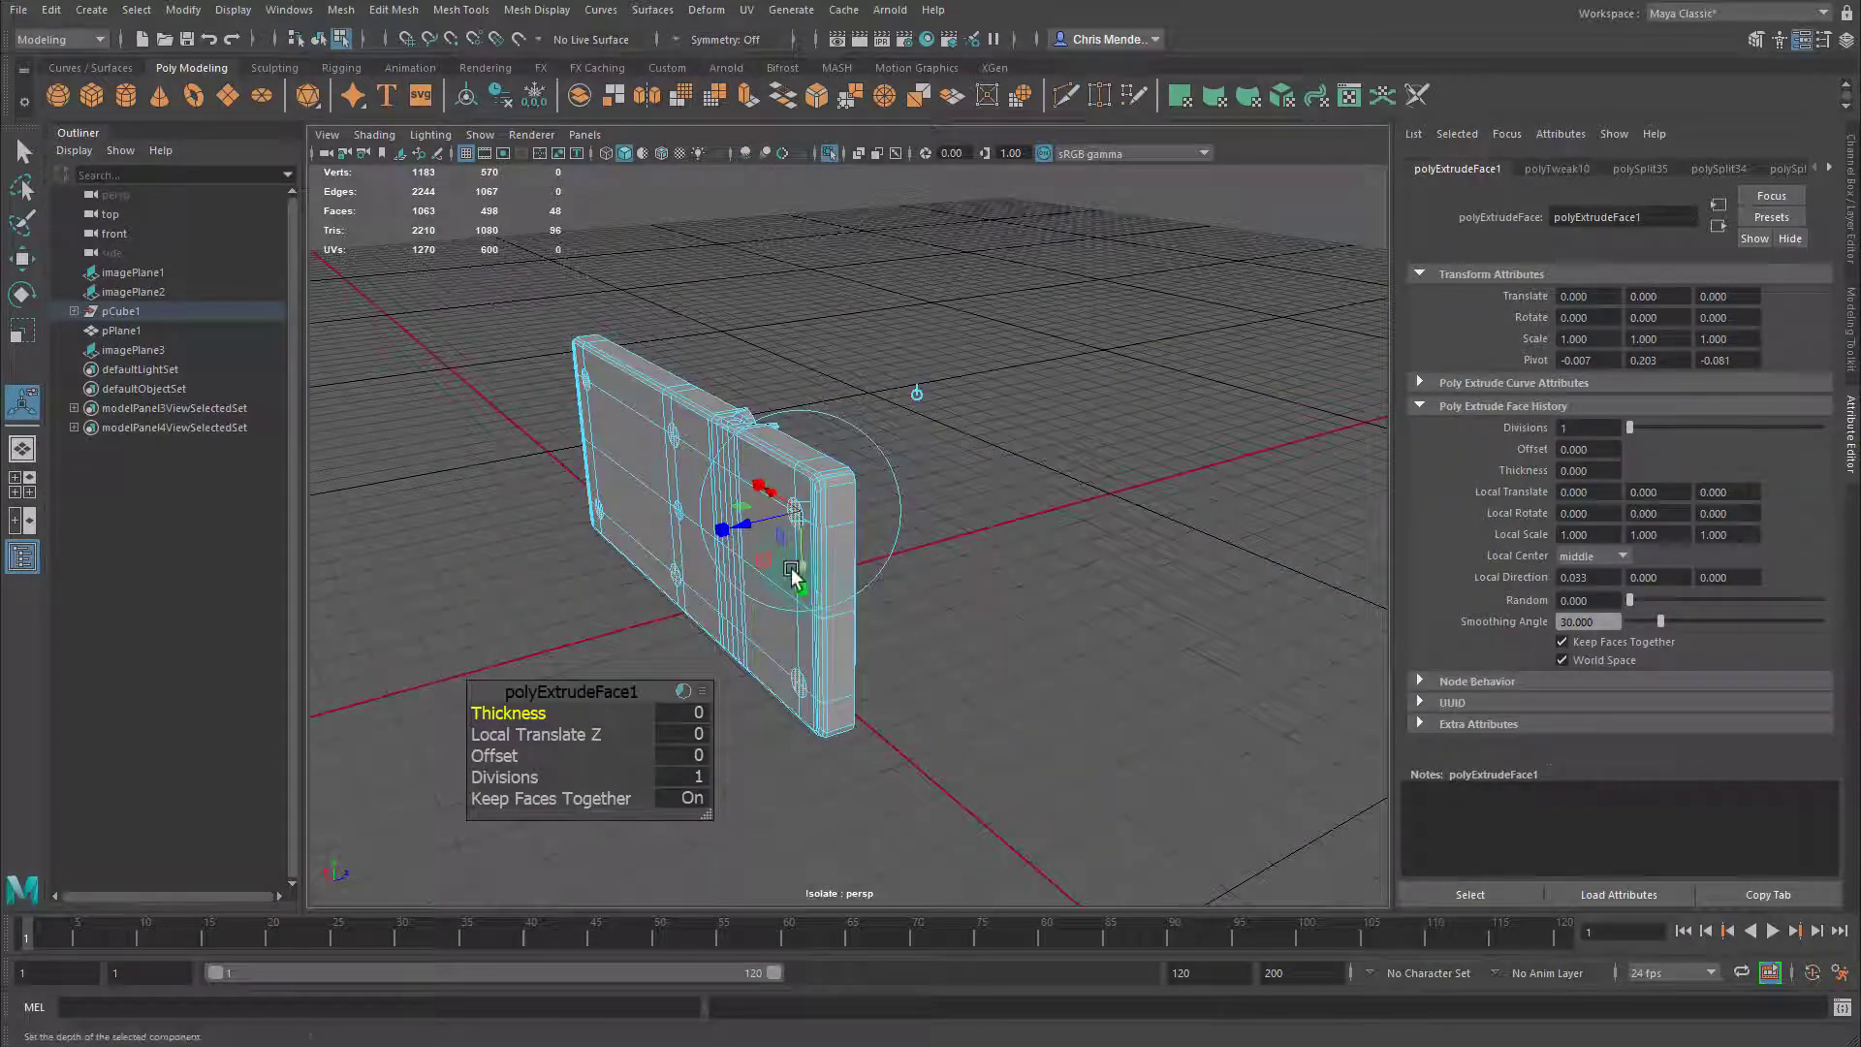
pyautogui.press('4')
pyautogui.press('w')
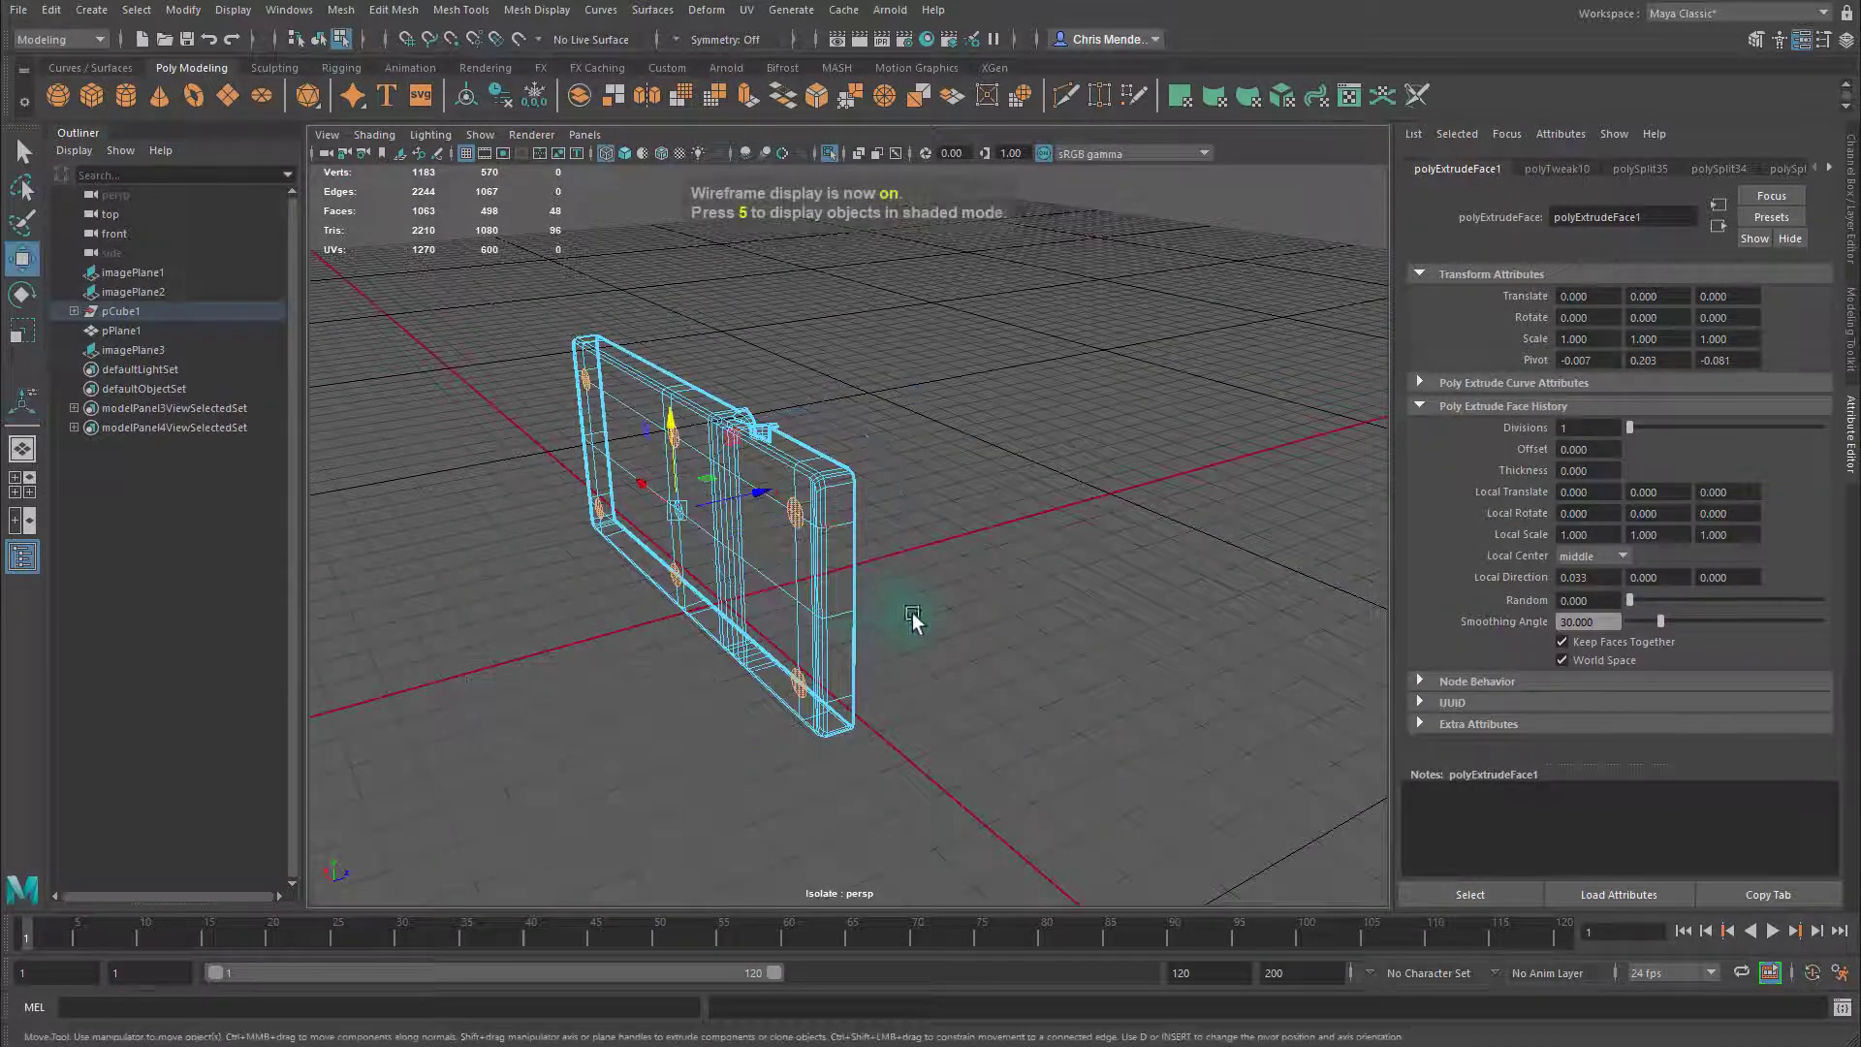
pyautogui.keyDown('alt'); pyautogui.moveTo(914, 631); pyautogui.dragTo(876, 545); pyautogui.keyUp('alt')
pyautogui.keyDown('alt'); pyautogui.moveTo(876, 545); pyautogui.dragTo(1153, 574, button='right'); pyautogui.keyUp('alt')
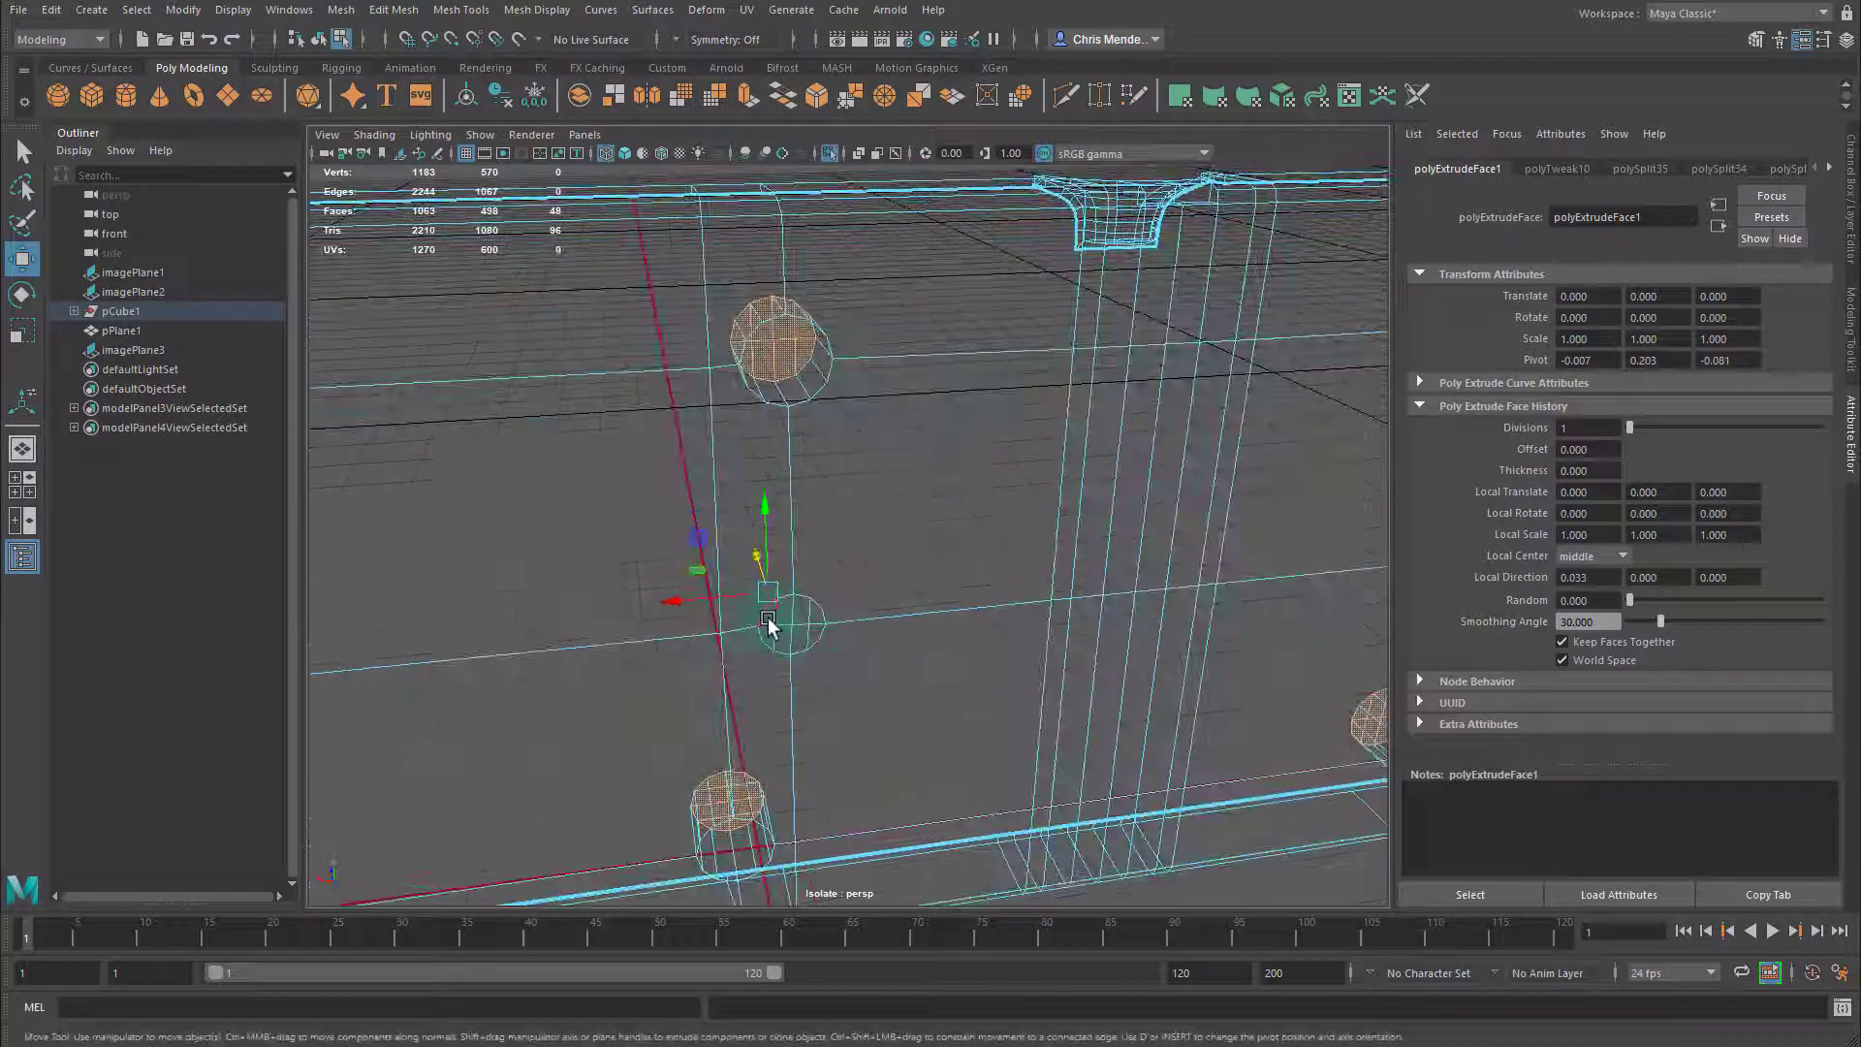
# Extrude the small centre hole's faces slightly into the case and scale the extruded faces down
pyautogui.moveTo(767, 619); pyautogui.dragTo(914, 652)
pyautogui.hotkey('ctrl', 'e')
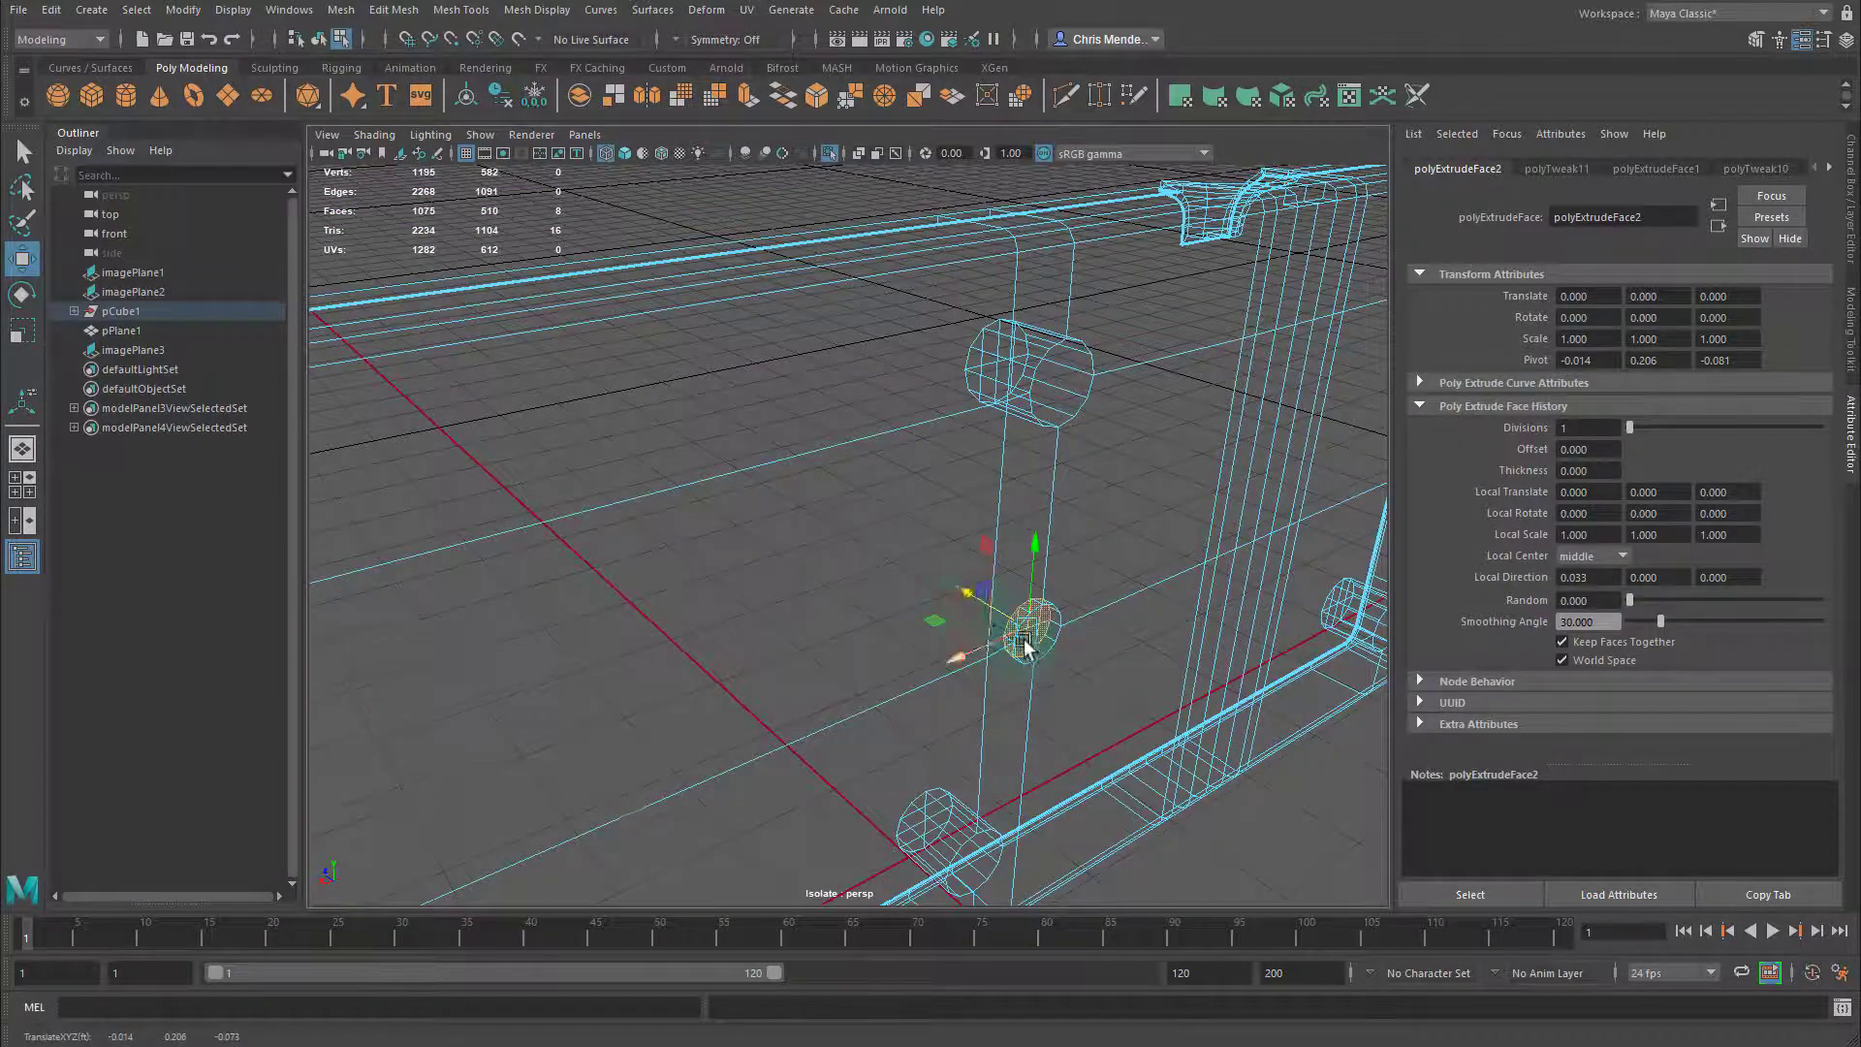
pyautogui.keyDown('alt'); pyautogui.moveTo(1025, 648); pyautogui.dragTo(947, 639); pyautogui.keyUp('alt')
pyautogui.press('r')
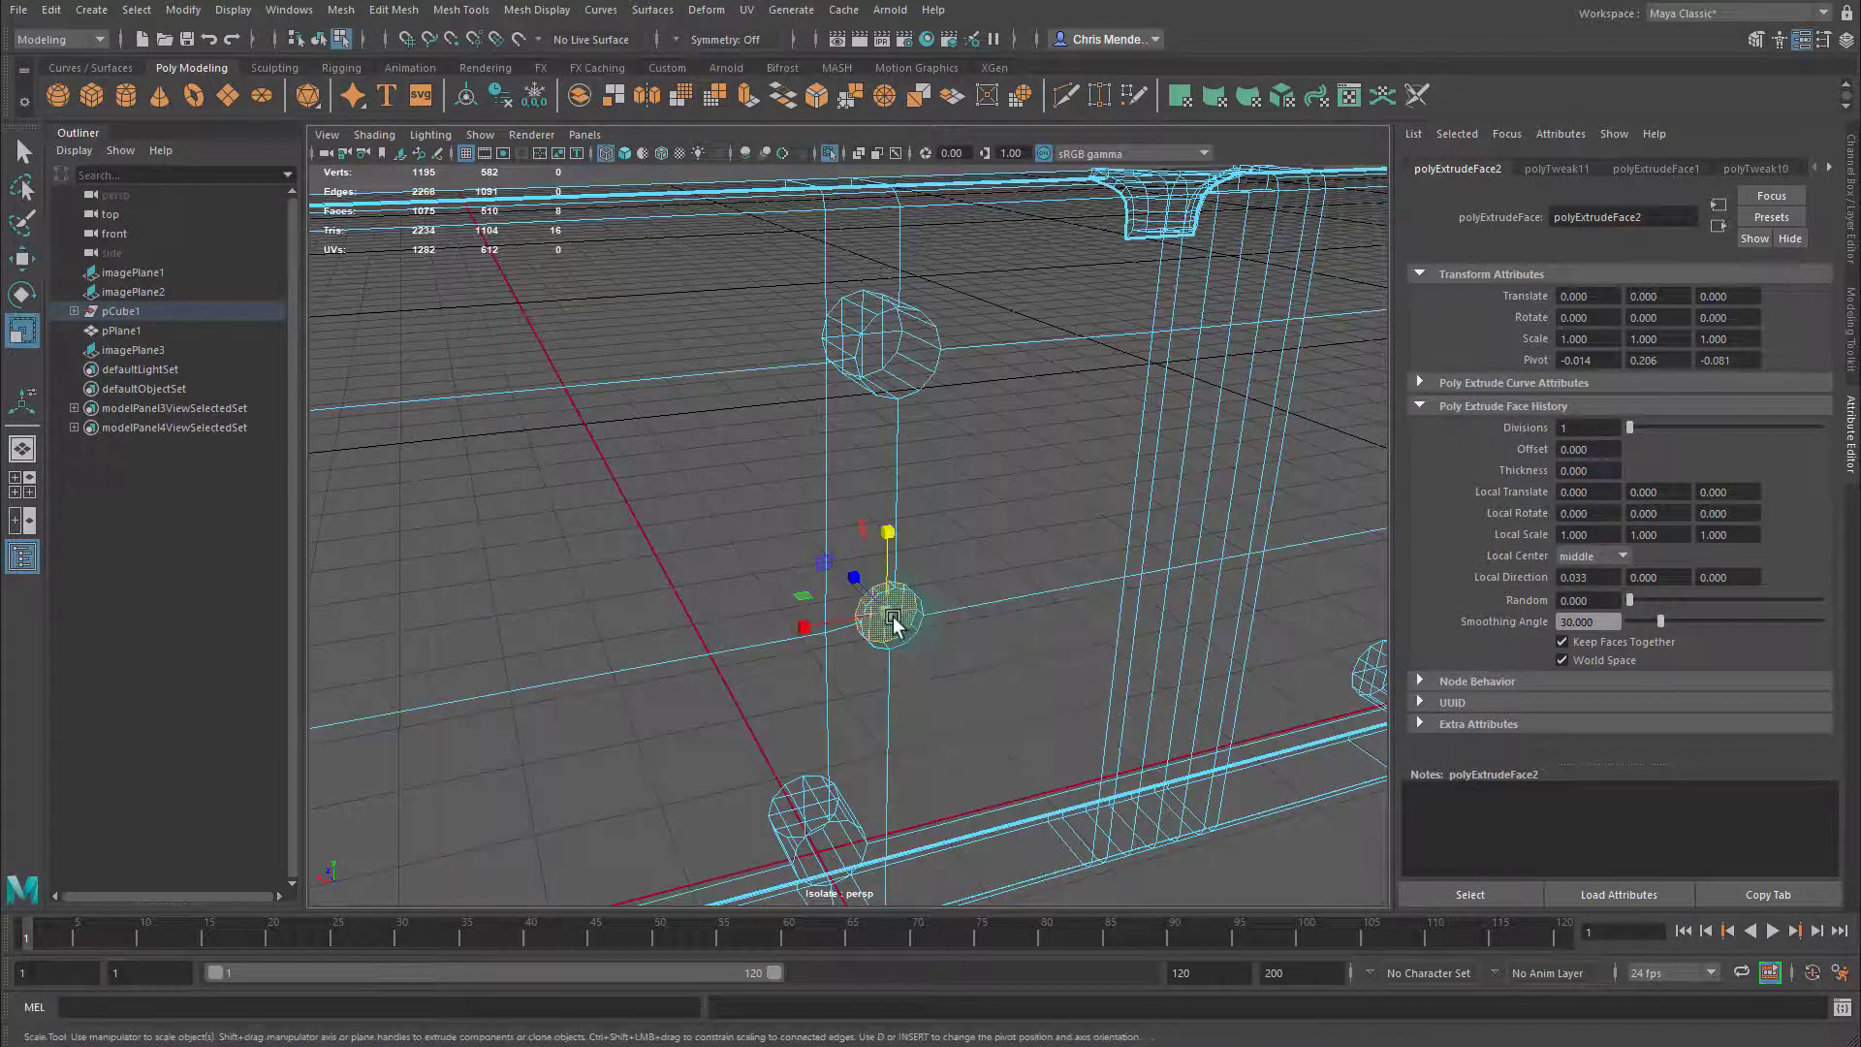
pyautogui.press('5')
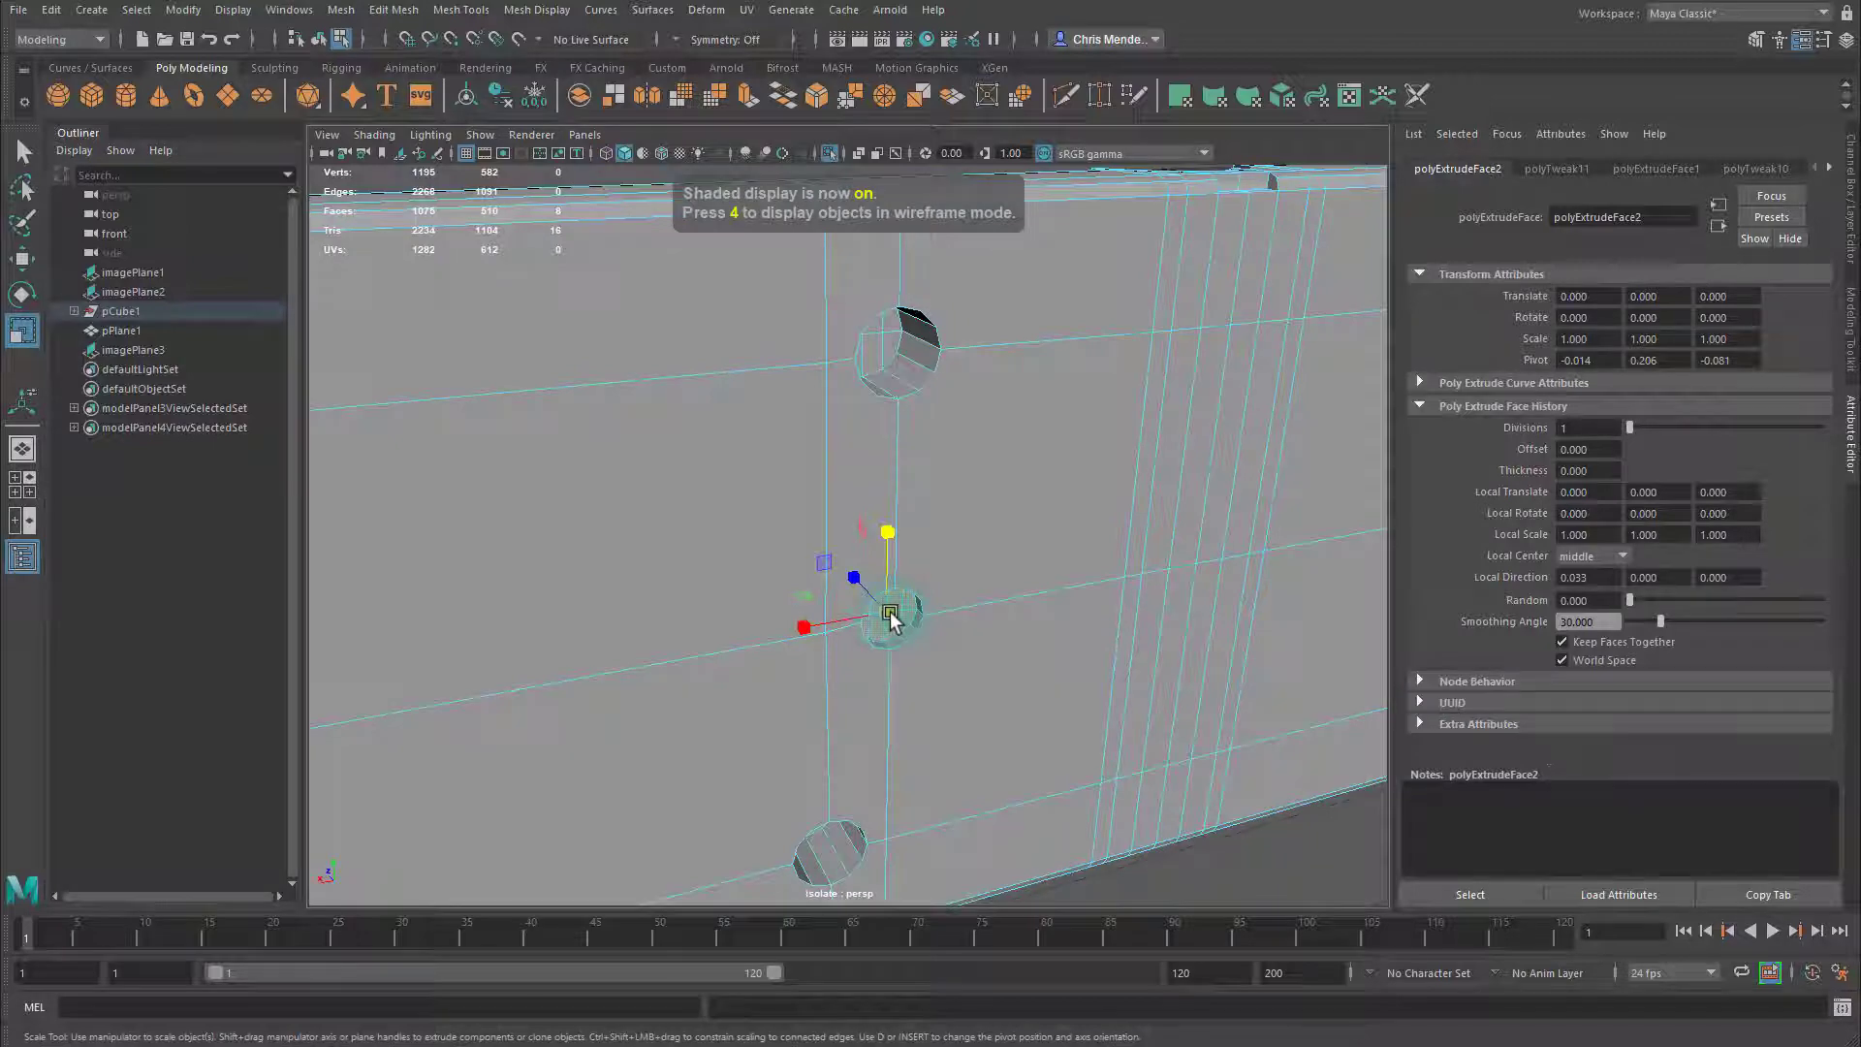
pyautogui.moveTo(891, 615); pyautogui.dragTo(877, 621)
# Examine the recessed centre hole and the surrounding screw holes from several angles
pyautogui.keyDown('alt'); pyautogui.moveTo(926, 655); pyautogui.dragTo(860, 620); pyautogui.keyUp('alt')
pyautogui.press('f')
pyautogui.keyDown('alt'); pyautogui.moveTo(970, 628); pyautogui.dragTo(1196, 631, button='right'); pyautogui.keyUp('alt')
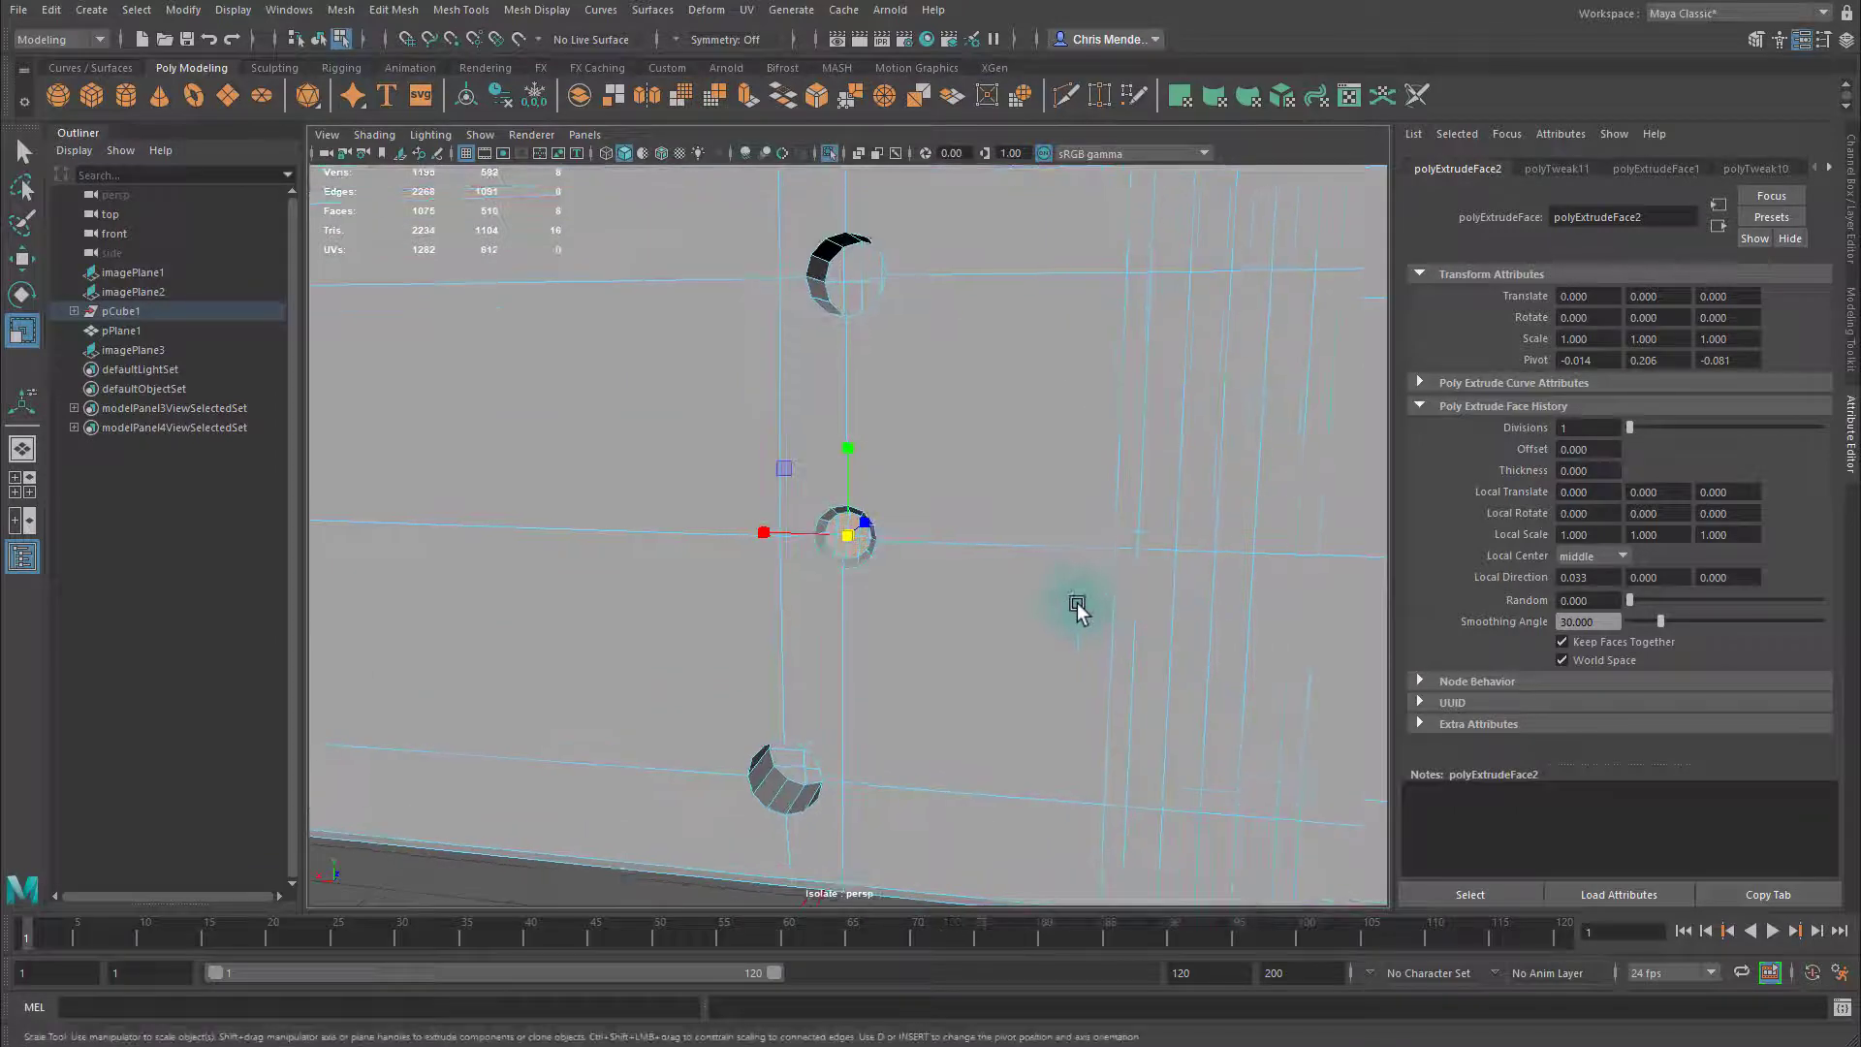
pyautogui.keyDown('alt'); pyautogui.moveTo(1037, 601); pyautogui.dragTo(1092, 549, button='right'); pyautogui.keyUp('alt')
pyautogui.keyDown('alt'); pyautogui.moveTo(1092, 549); pyautogui.dragTo(1015, 554); pyautogui.keyUp('alt')
pyautogui.keyDown('alt'); pyautogui.moveTo(1015, 554); pyautogui.dragTo(834, 548, button='right'); pyautogui.keyUp('alt')
pyautogui.keyDown('alt'); pyautogui.moveTo(834, 549); pyautogui.dragTo(665, 524); pyautogui.keyUp('alt')
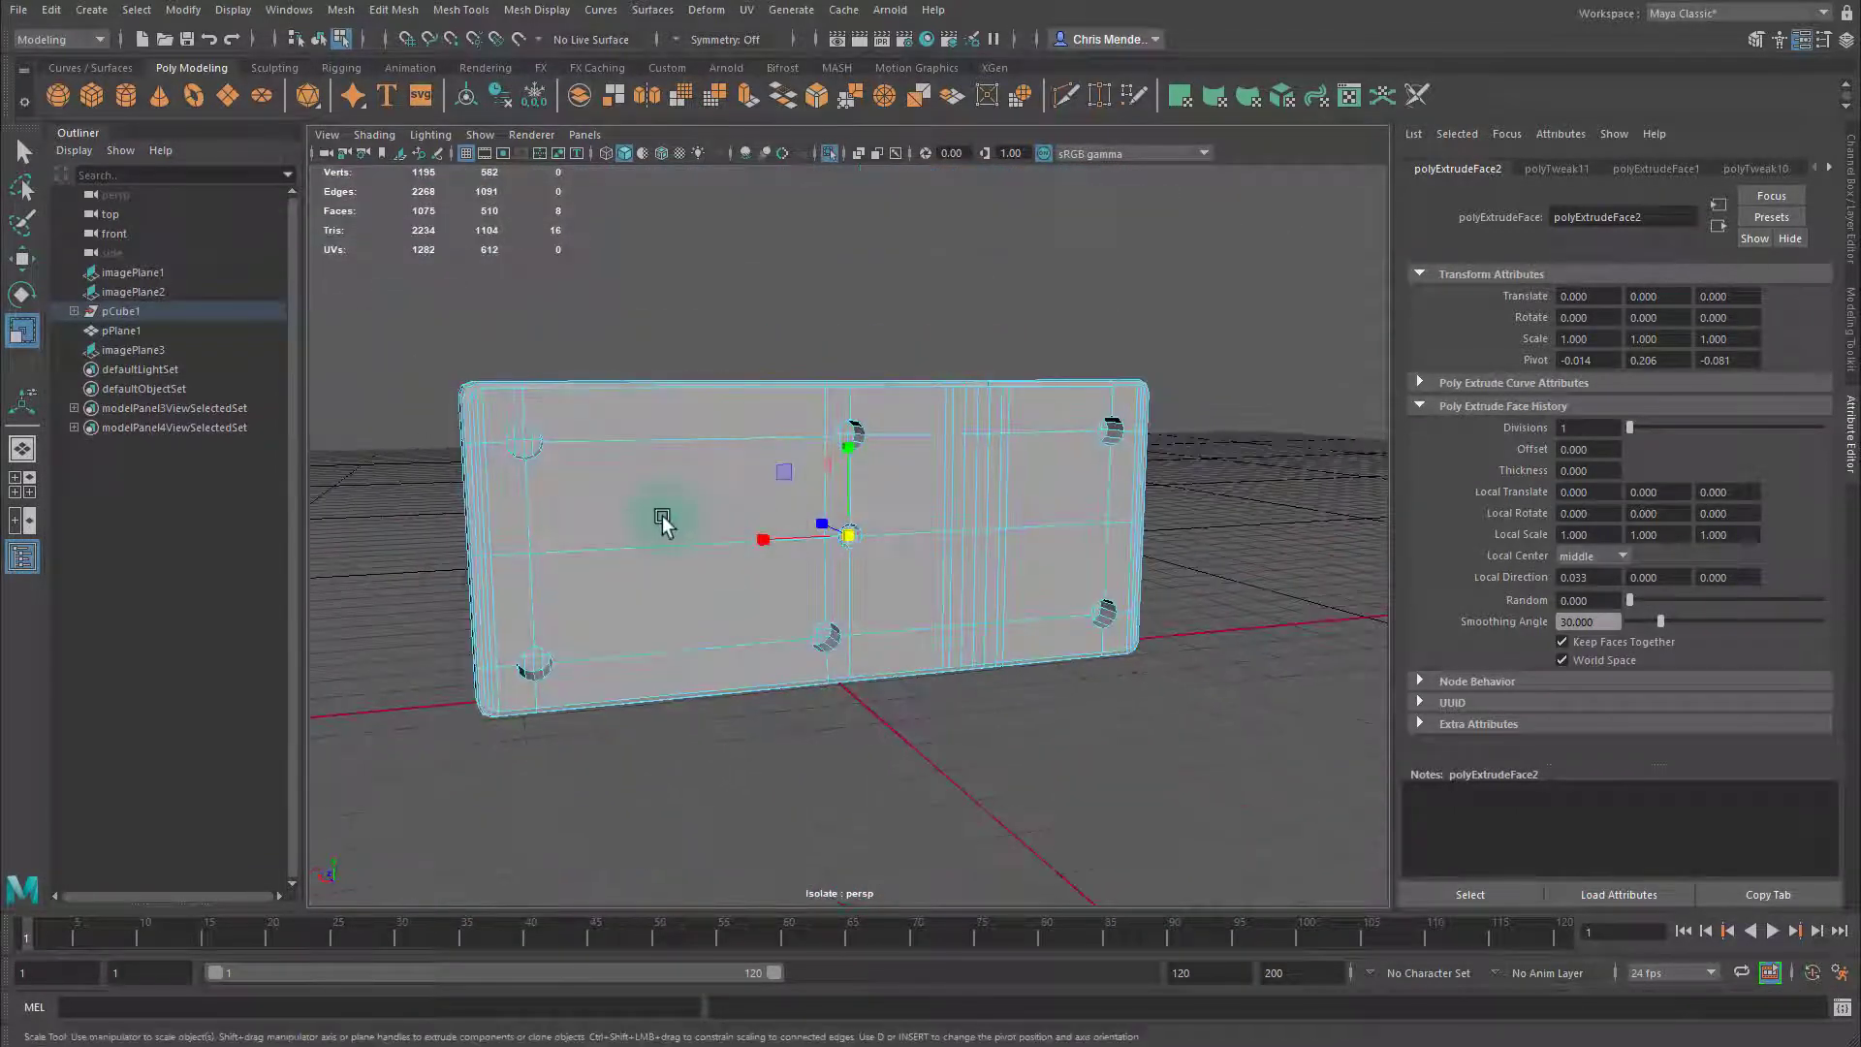
# Switch to edge selection and select the rim edges of the upper left screw hole
pyautogui.keyDown('alt'); pyautogui.moveTo(665, 524); pyautogui.dragTo(797, 539, button='middle'); pyautogui.keyUp('alt')
pyautogui.keyDown('alt'); pyautogui.moveTo(798, 540); pyautogui.dragTo(782, 499, button='right'); pyautogui.keyUp('alt')
pyautogui.keyDown('alt'); pyautogui.moveTo(782, 499); pyautogui.dragTo(922, 523, button='middle'); pyautogui.keyUp('alt')
pyautogui.moveTo(921, 523); pyautogui.dragTo(936, 376, button='right')
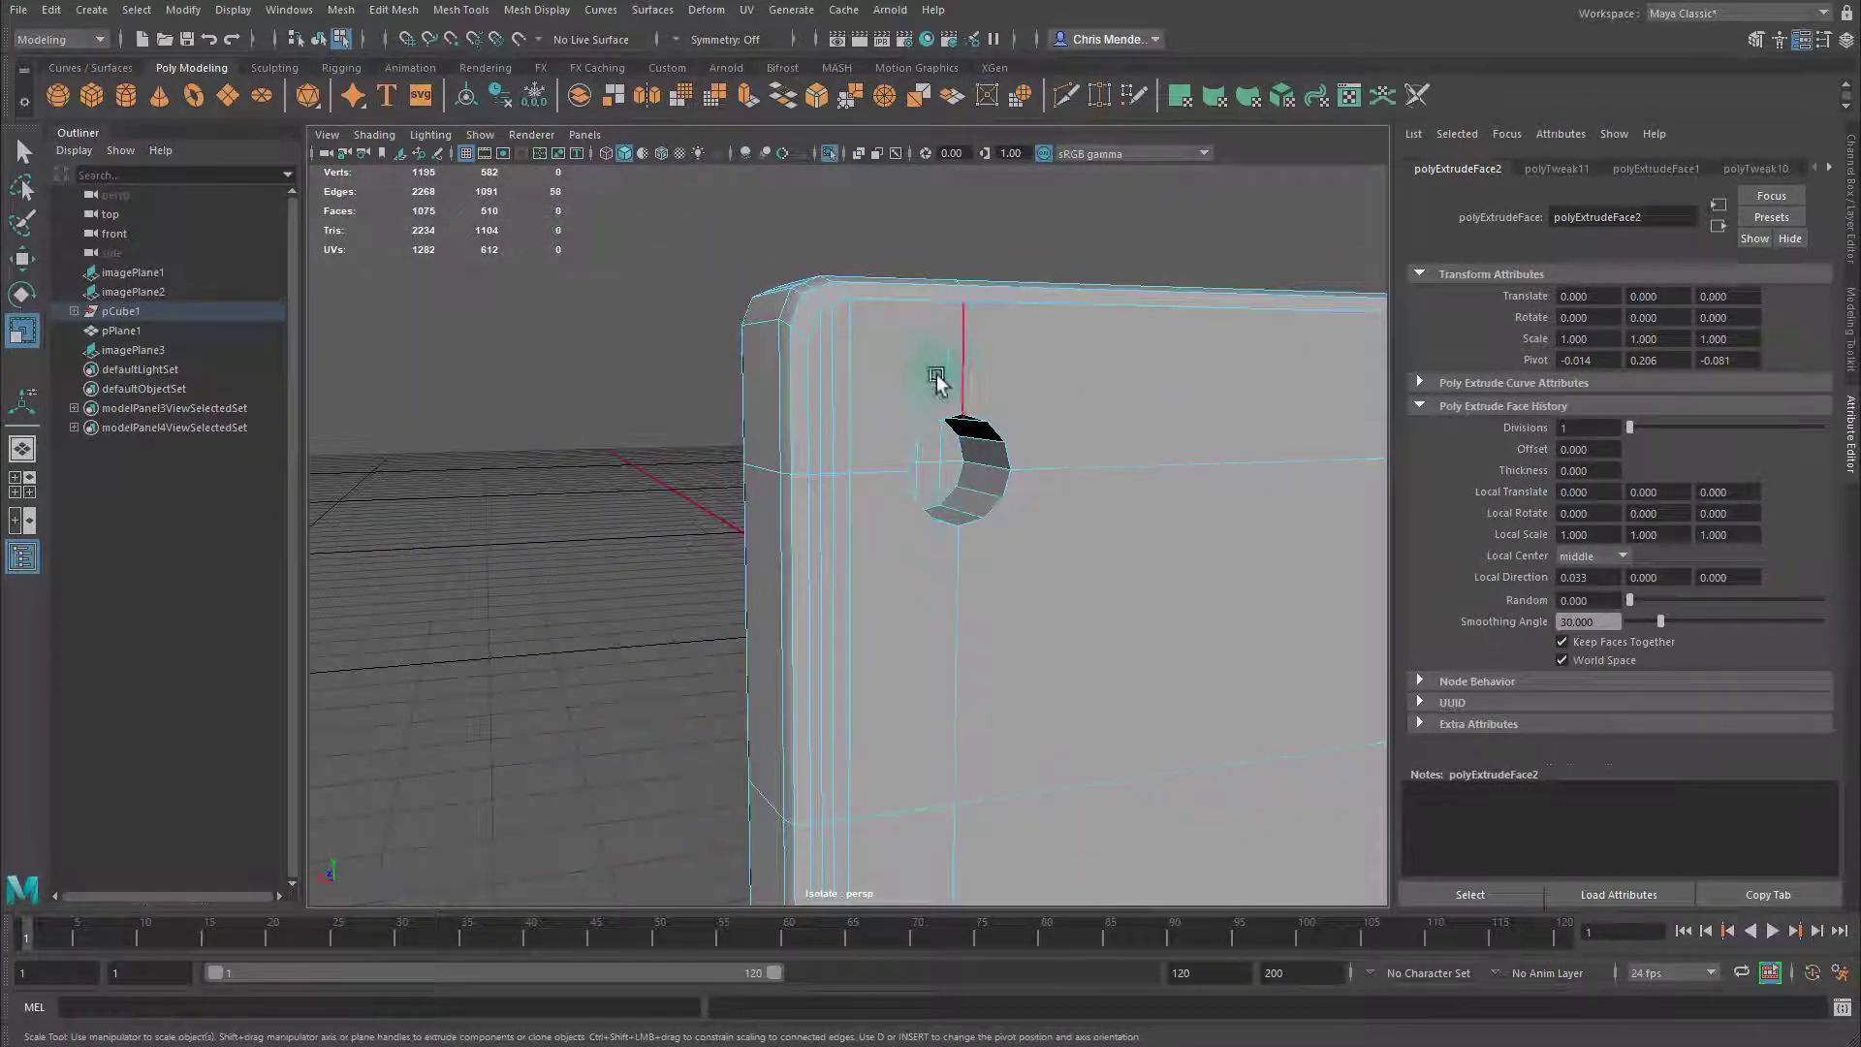
pyautogui.click(951, 414)
pyautogui.keyDown('shift'); pyautogui.click(923, 433); pyautogui.keyUp('shift')
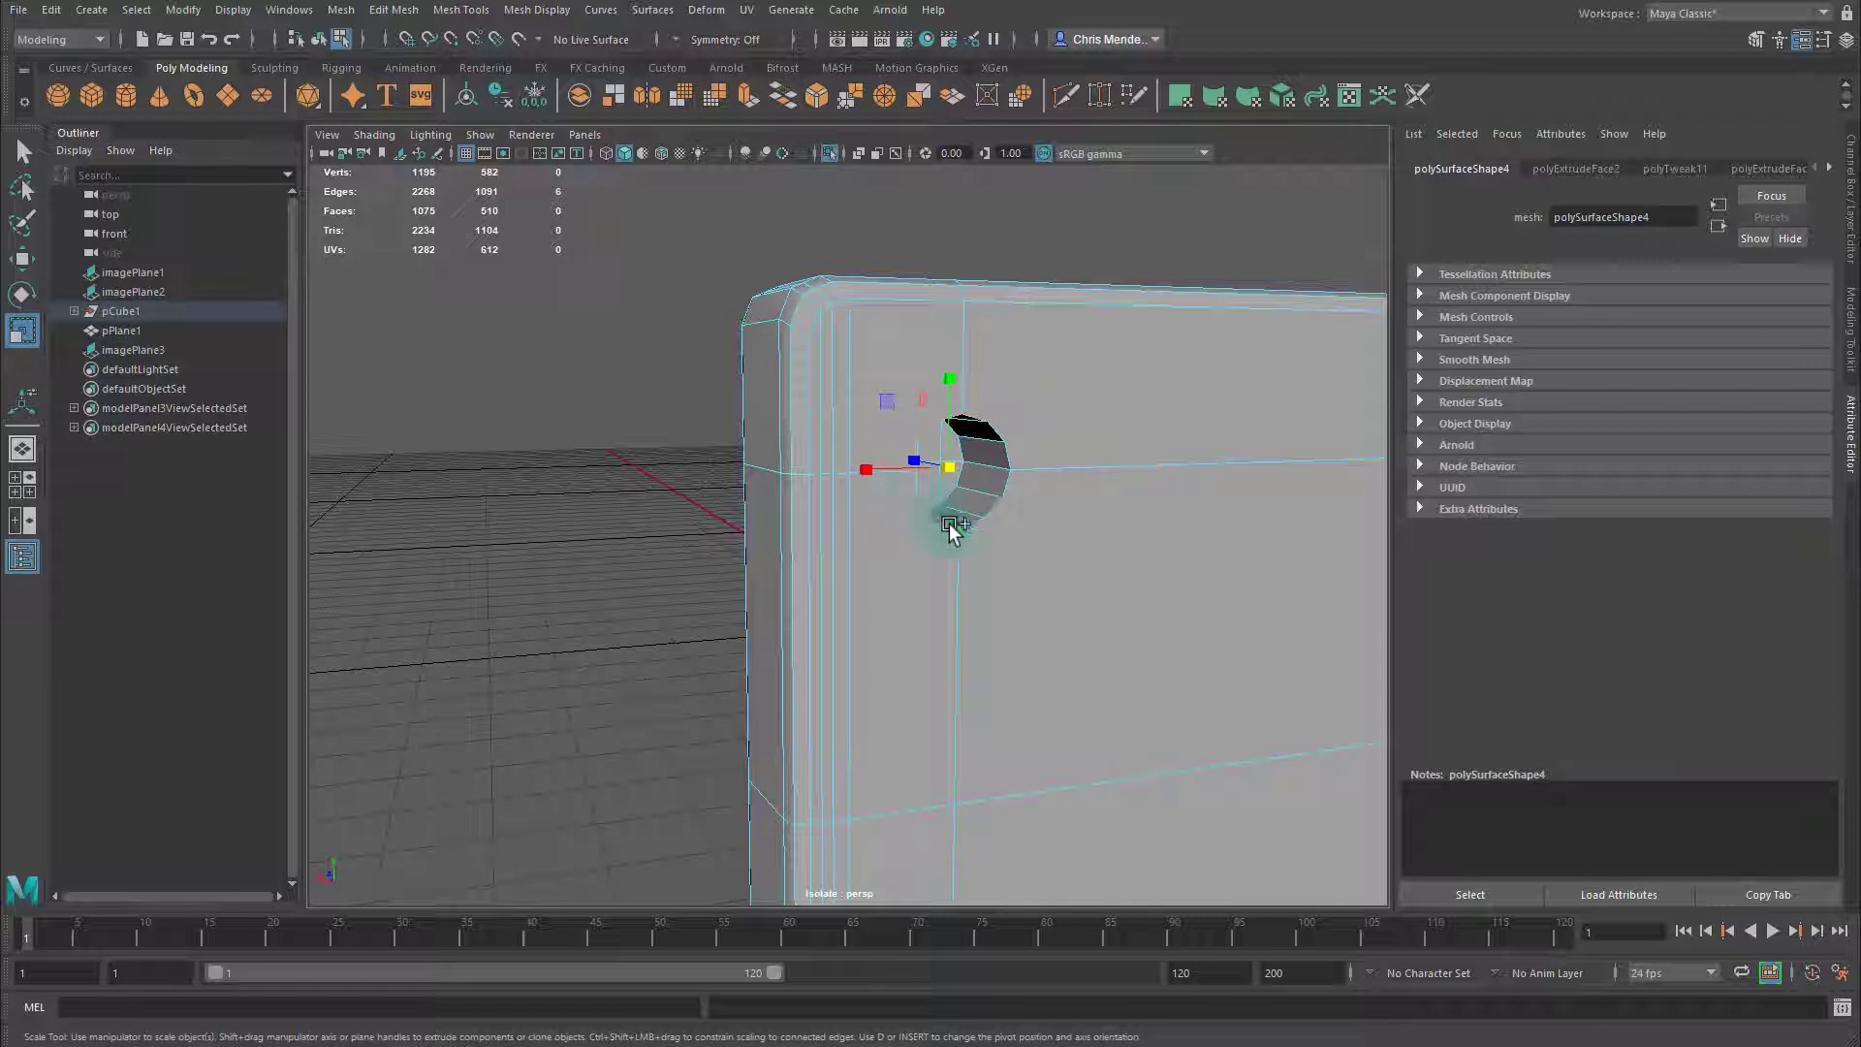
pyautogui.keyDown('shift'); pyautogui.click(1012, 484); pyautogui.keyUp('shift')
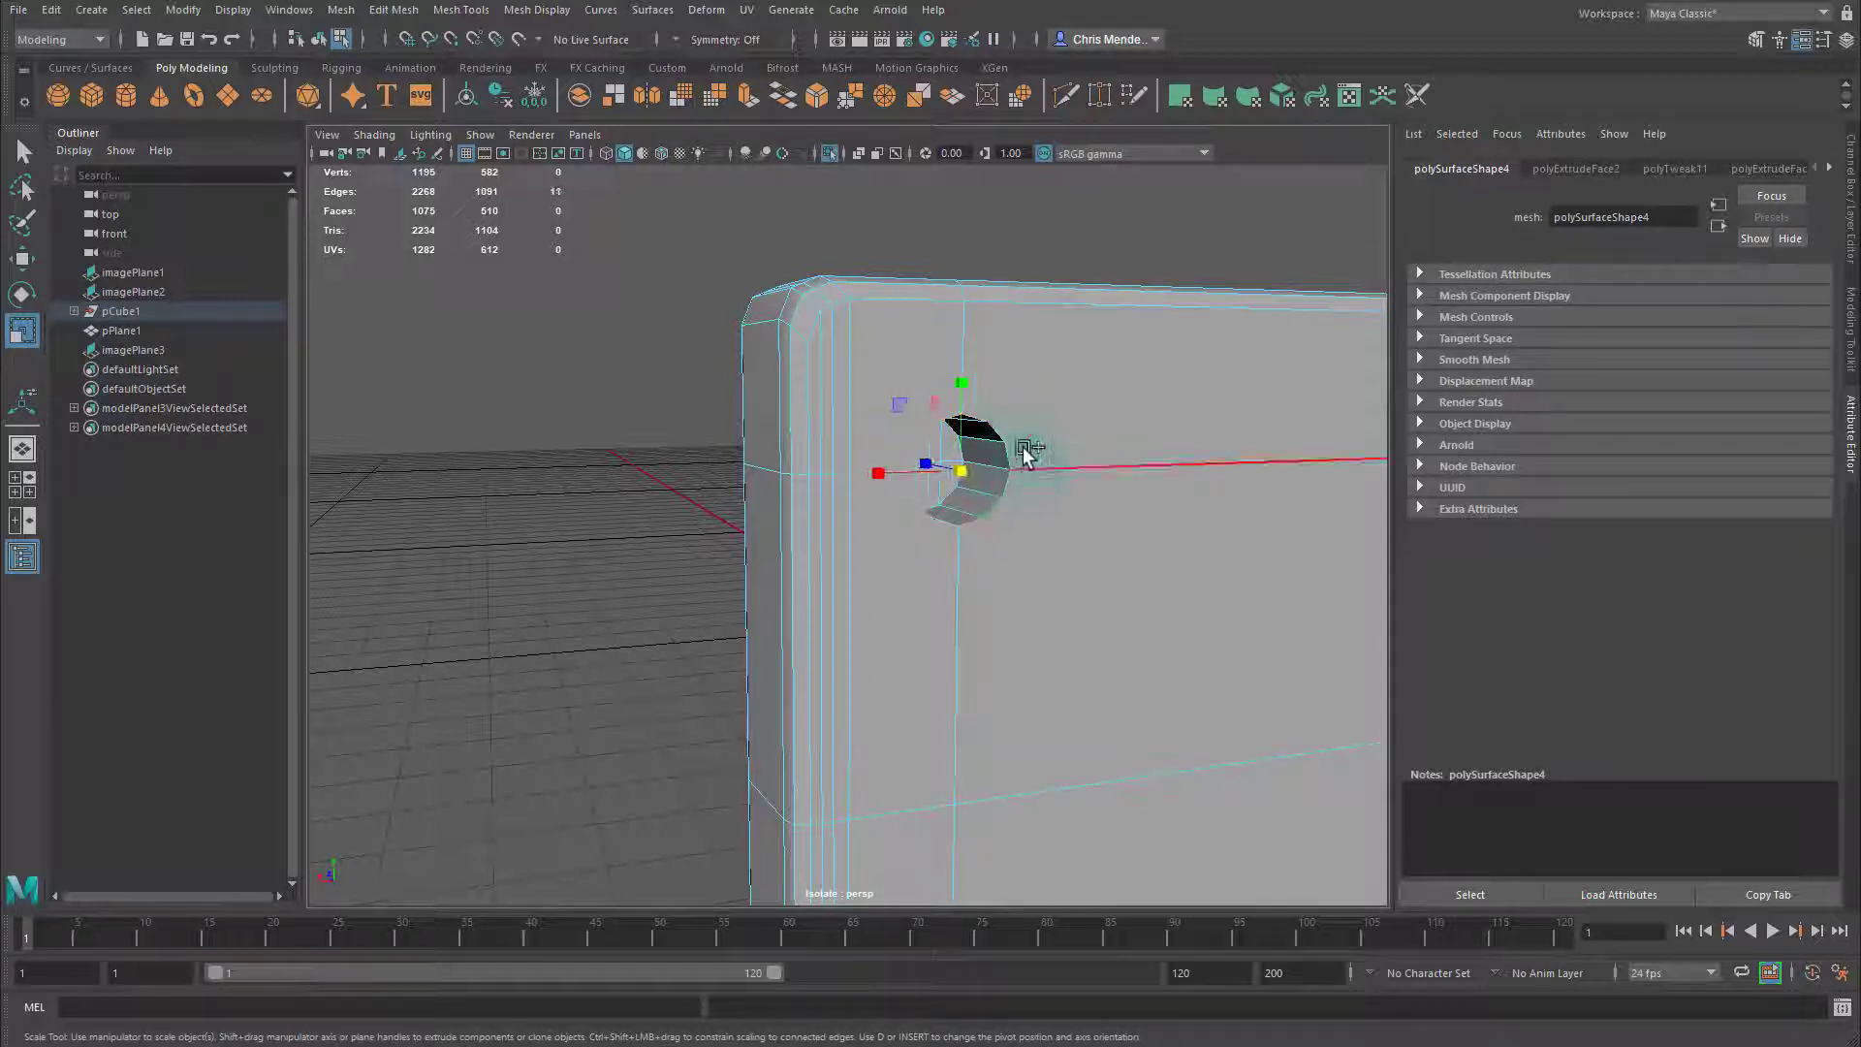
pyautogui.keyDown('shift'); pyautogui.click(1014, 451); pyautogui.keyUp('shift')
pyautogui.keyDown('shift'); pyautogui.click(999, 427); pyautogui.keyUp('shift')
pyautogui.keyDown('shift'); pyautogui.click(981, 418); pyautogui.keyUp('shift')
# Add the rim edges of the lower left screw hole to the selection
pyautogui.keyDown('alt'); pyautogui.moveTo(1091, 603); pyautogui.dragTo(1069, 145, button='middle'); pyautogui.keyUp('alt')
pyautogui.keyDown('shift'); pyautogui.click(954, 571); pyautogui.keyUp('shift')
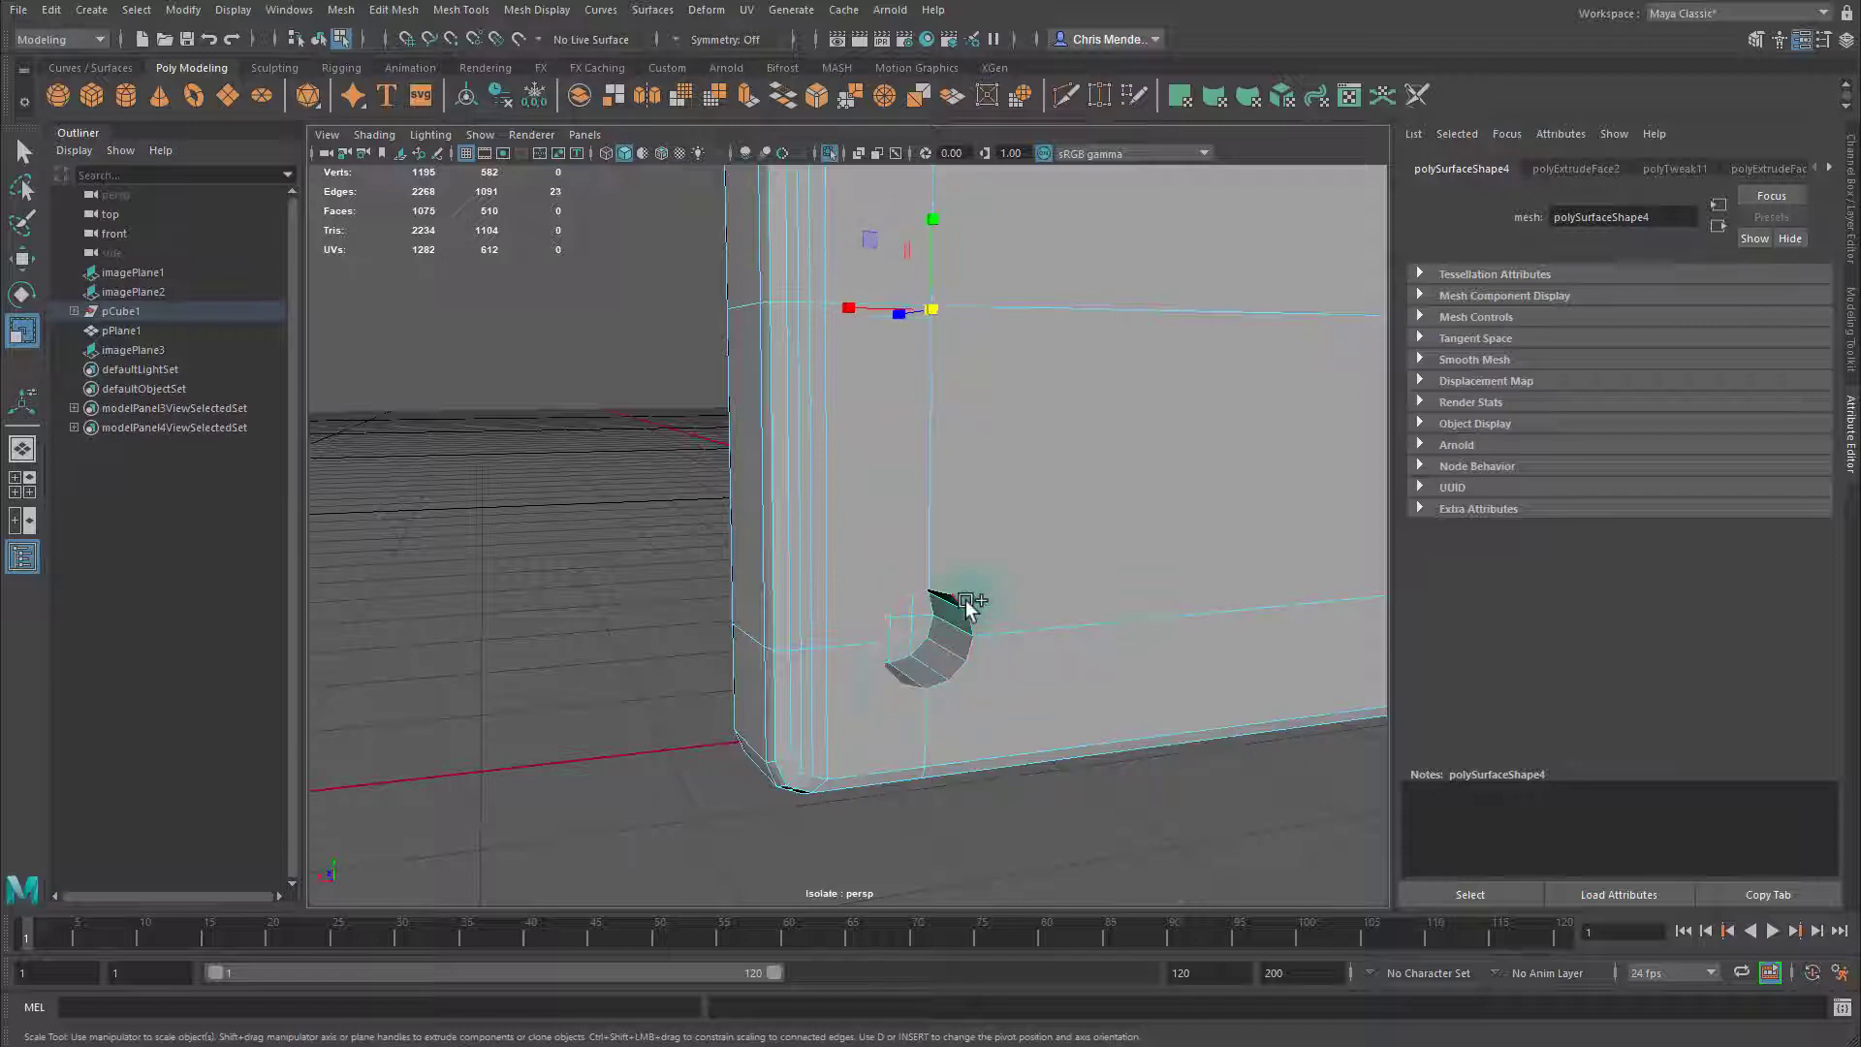
pyautogui.keyDown('shift'); pyautogui.click(964, 605); pyautogui.keyUp('shift')
# Add the rim edges of the lower centre screw hole to the selection
pyautogui.keyDown('alt'); pyautogui.moveTo(1274, 582); pyautogui.dragTo(934, 594, button='middle'); pyautogui.keyUp('alt')
pyautogui.scroll(5, 936, 593)
pyautogui.keyDown('shift'); pyautogui.click(951, 578); pyautogui.keyUp('shift')
pyautogui.keyDown('shift'); pyautogui.click(905, 577); pyautogui.keyUp('shift')
pyautogui.keyDown('shift'); pyautogui.click(992, 598); pyautogui.keyUp('shift')
pyautogui.keyDown('shift'); pyautogui.click(1019, 641); pyautogui.keyUp('shift')
pyautogui.keyDown('shift'); pyautogui.click(1014, 690); pyautogui.keyUp('shift')
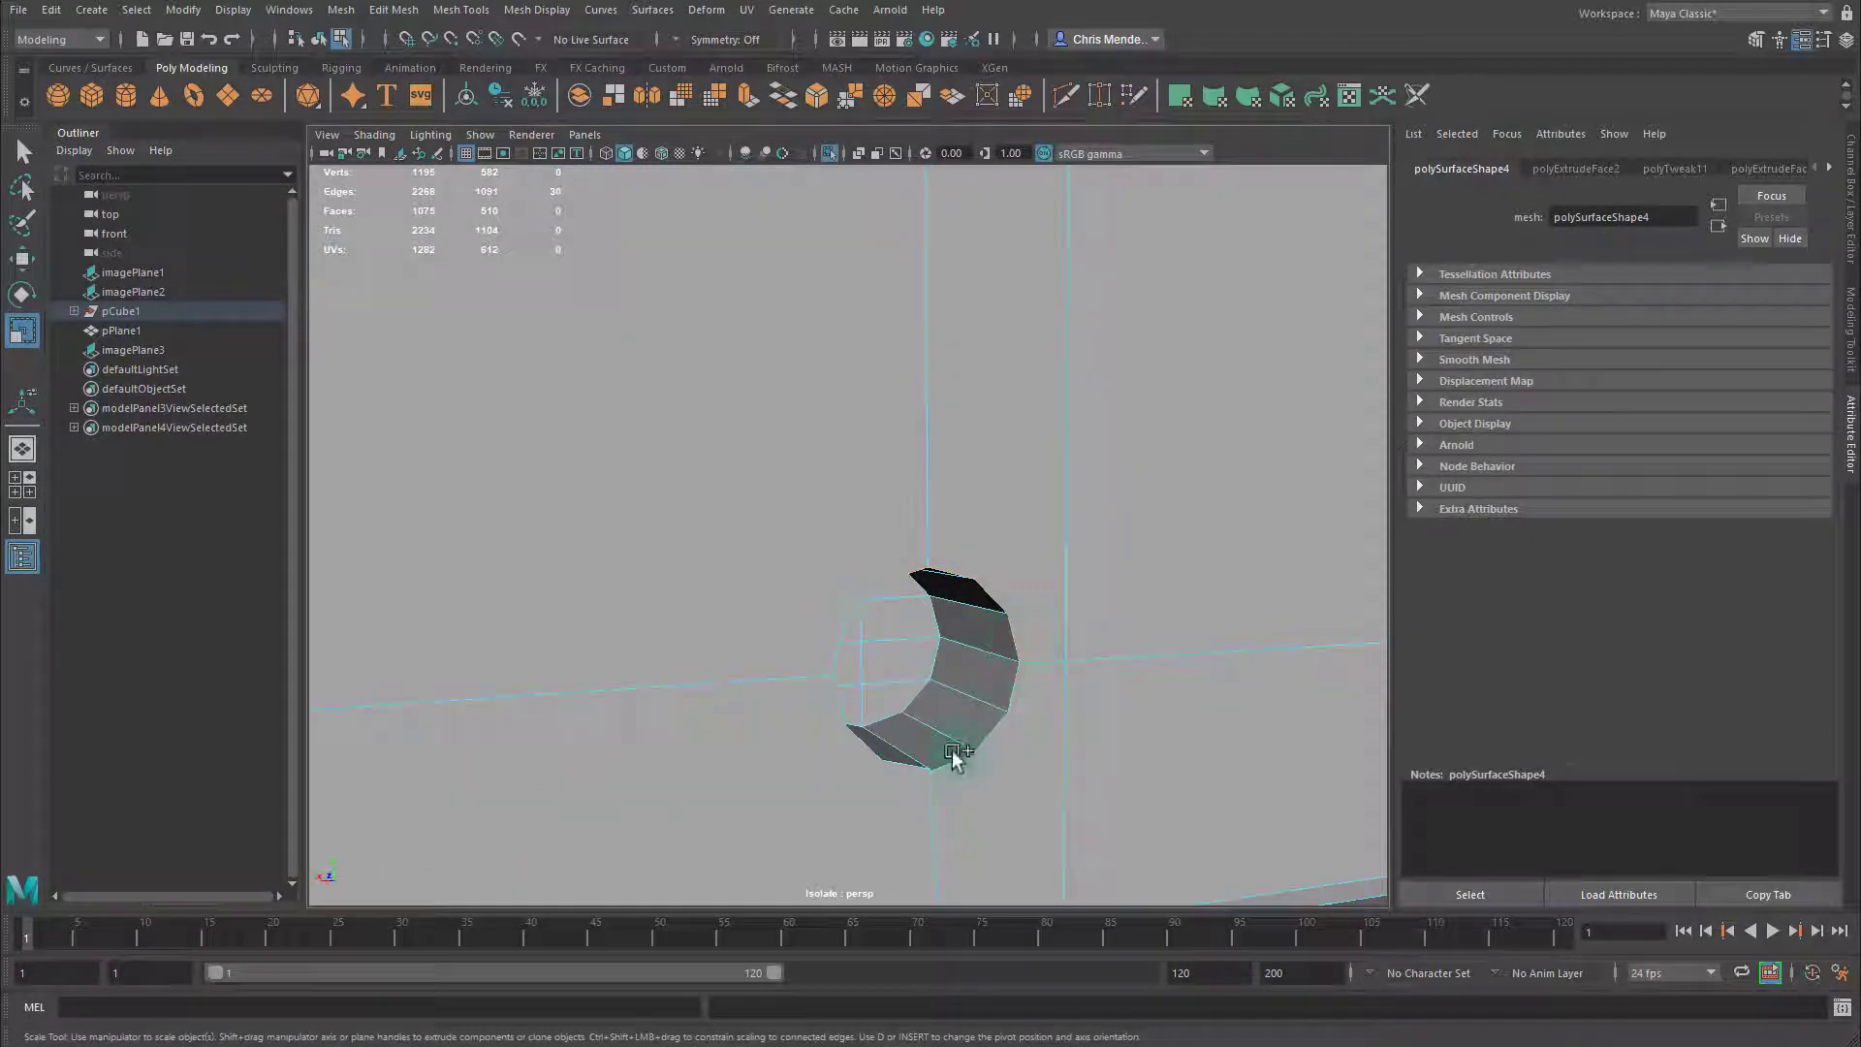
pyautogui.keyDown('shift'); pyautogui.click(839, 705); pyautogui.keyUp('shift')
pyautogui.keyDown('shift'); pyautogui.click(839, 651); pyautogui.keyUp('shift')
# Add the rim edges of the lower right screw hole to the selection
pyautogui.scroll(-5, 1109, 623)
pyautogui.keyDown('alt'); pyautogui.moveTo(1280, 569); pyautogui.dragTo(807, 662, button='middle'); pyautogui.keyUp('alt')
pyautogui.scroll(5, 804, 663)
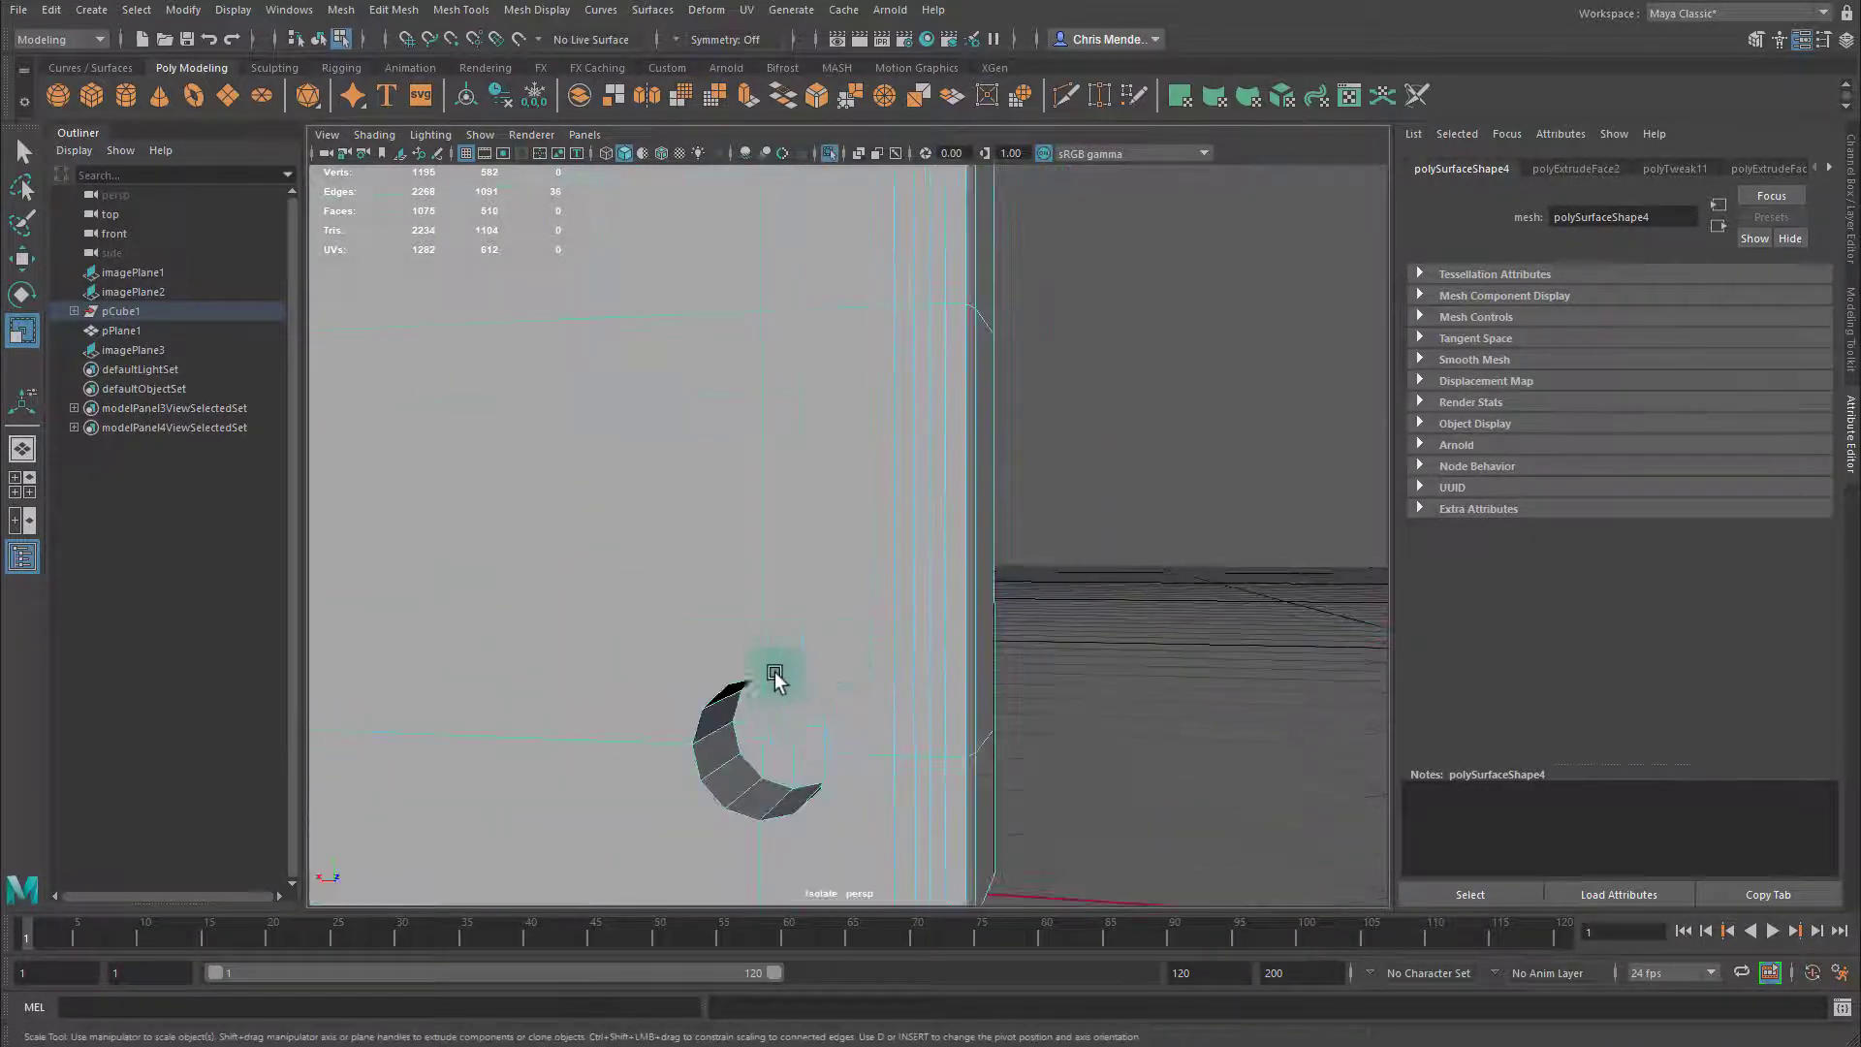
pyautogui.keyDown('shift'); pyautogui.click(772, 674); pyautogui.keyUp('shift')
pyautogui.keyDown('alt'); pyautogui.moveTo(745, 678); pyautogui.dragTo(928, 684); pyautogui.keyUp('alt')
pyautogui.keyDown('shift'); pyautogui.click(834, 734); pyautogui.keyUp('shift')
pyautogui.keyDown('shift'); pyautogui.click(835, 776); pyautogui.keyUp('shift')
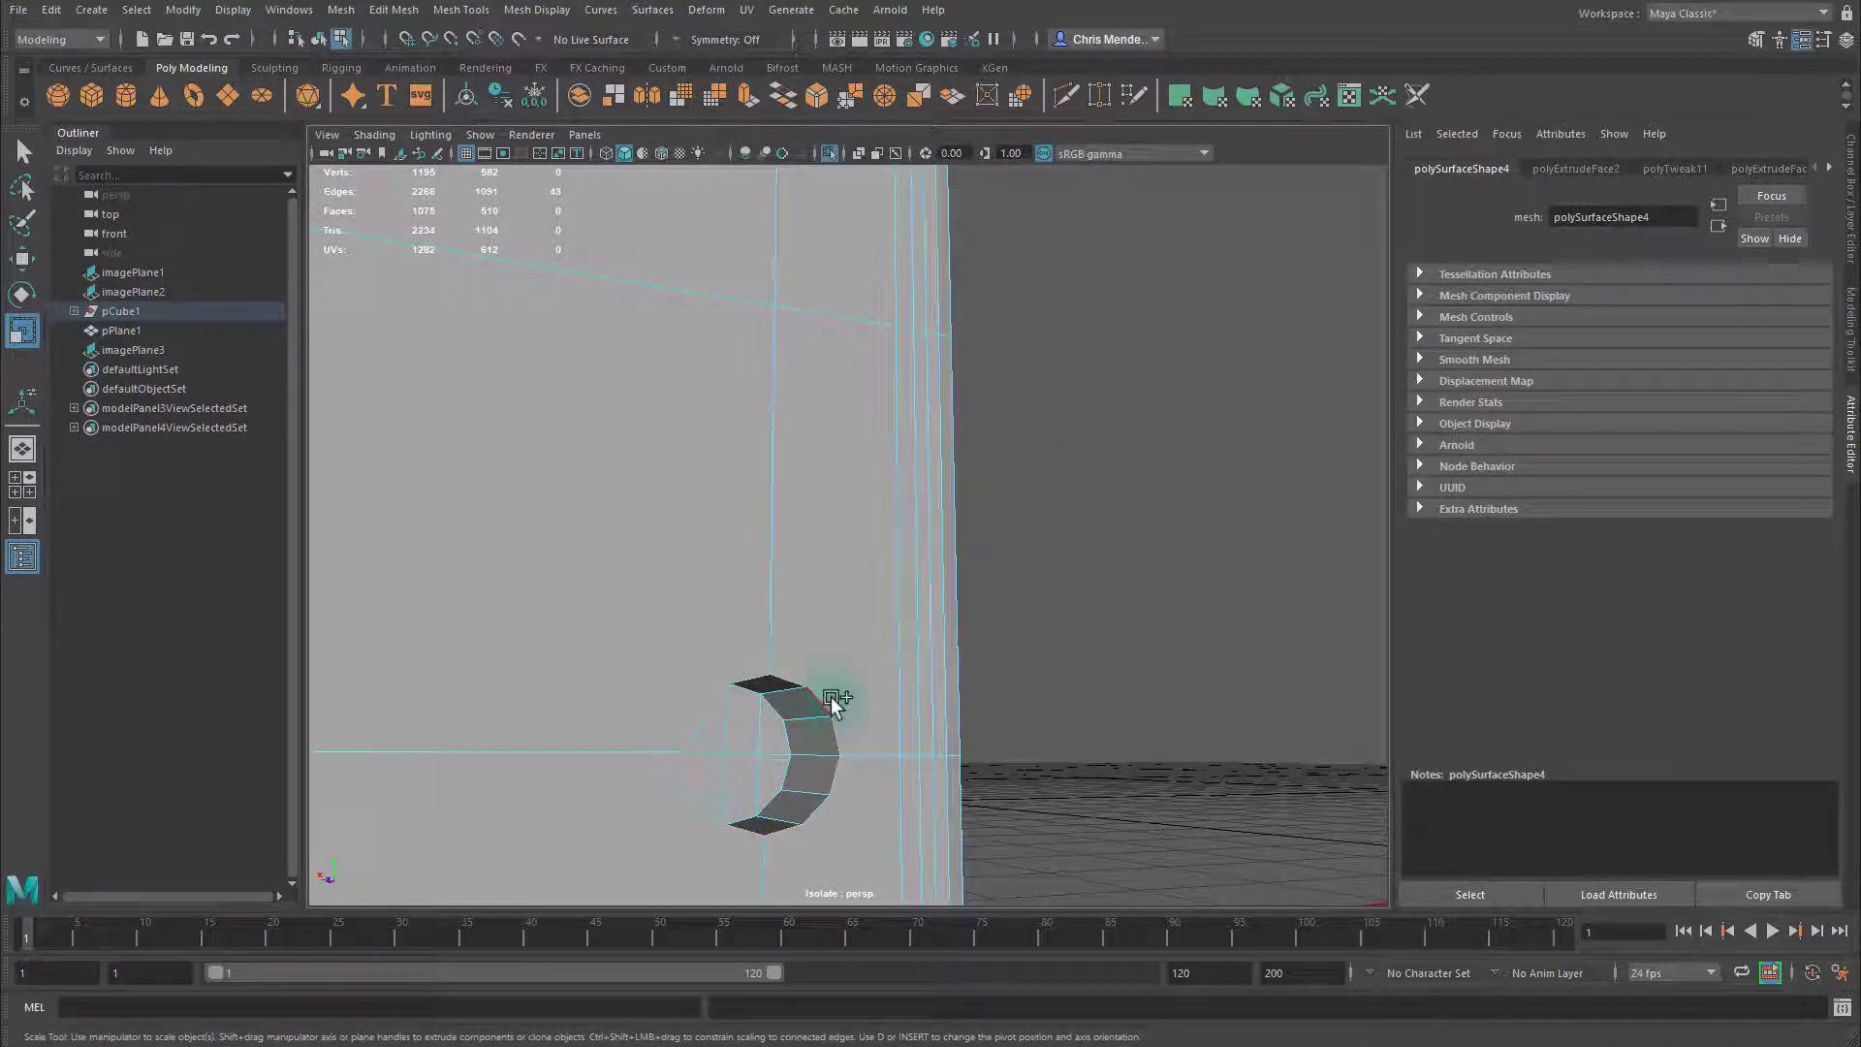
pyautogui.keyDown('shift'); pyautogui.click(724, 810); pyautogui.keyUp('shift')
# Add the rim edges of the upper right screw hole to the selection
pyautogui.keyDown('alt'); pyautogui.moveTo(724, 811); pyautogui.dragTo(921, 747); pyautogui.keyUp('alt')
pyautogui.keyDown('alt'); pyautogui.moveTo(922, 747); pyautogui.dragTo(914, 607, button='middle'); pyautogui.keyUp('alt')
pyautogui.scroll(5, 914, 607)
pyautogui.keyDown('shift'); pyautogui.click(981, 451); pyautogui.keyUp('shift')
pyautogui.keyDown('shift'); pyautogui.click(1039, 424); pyautogui.keyUp('shift')
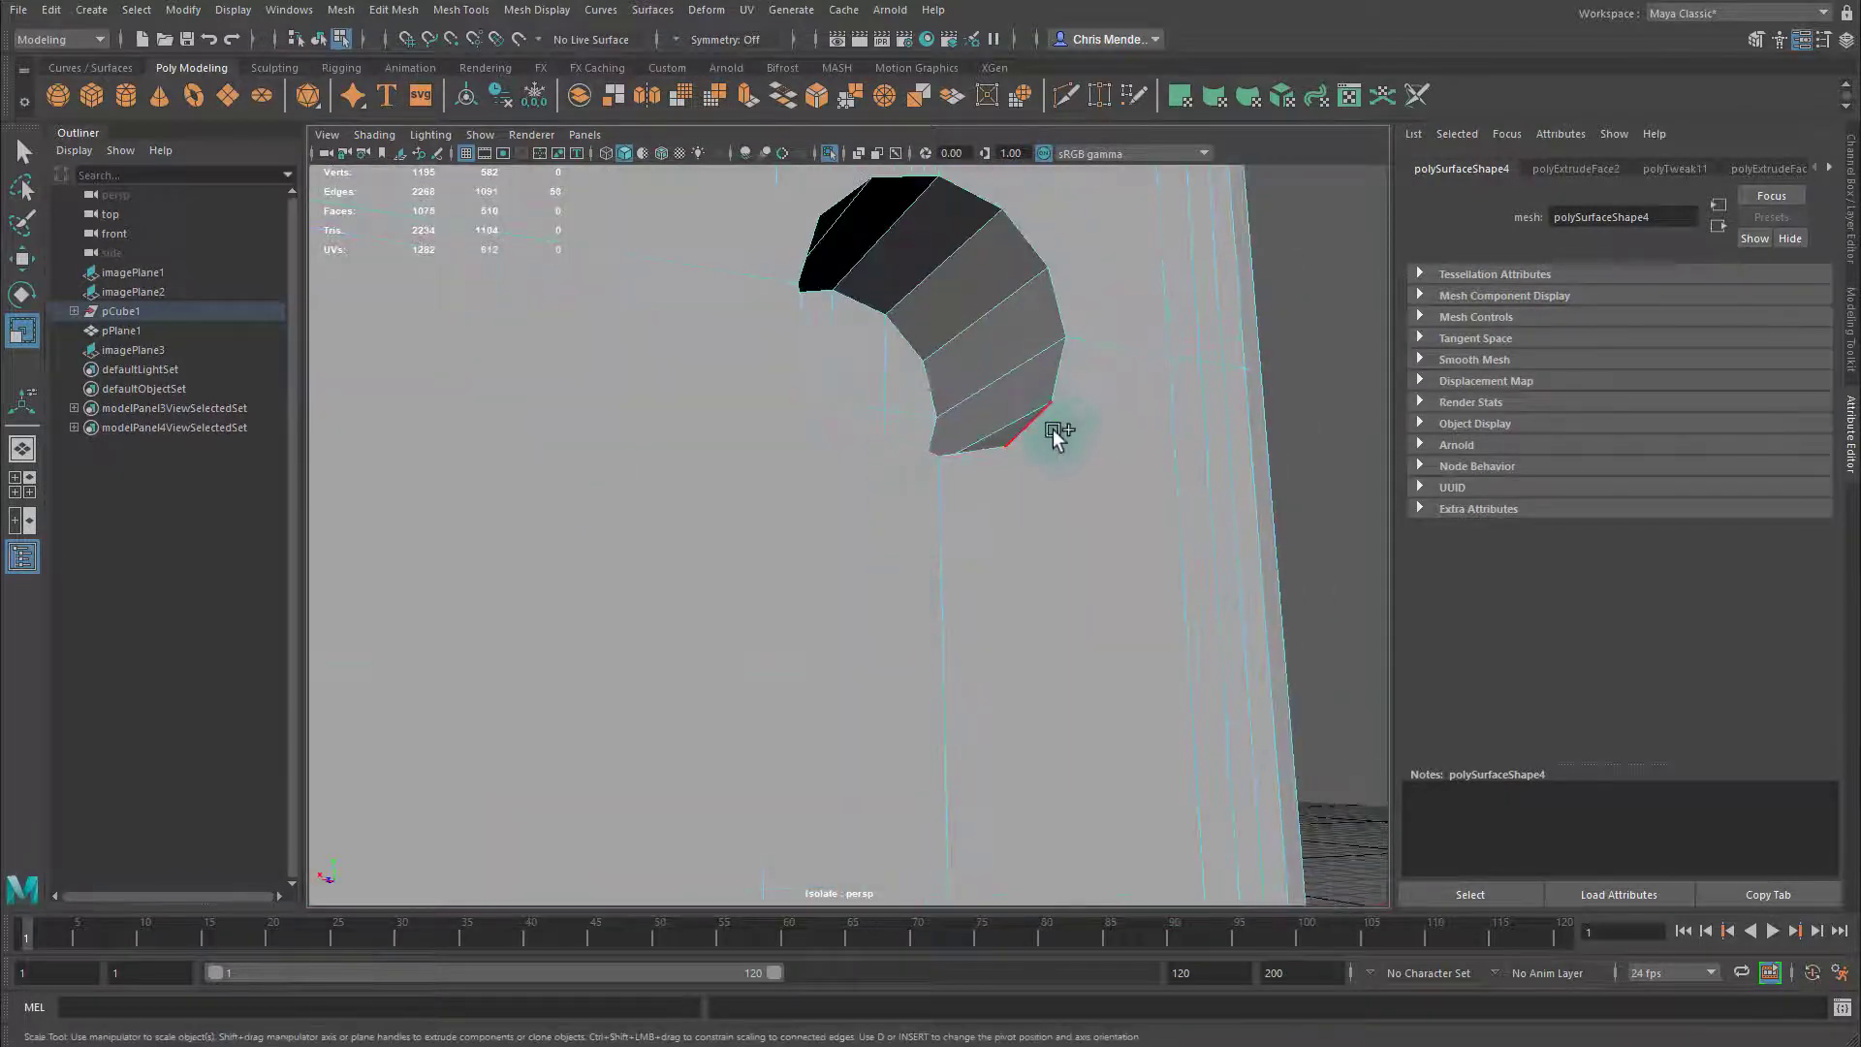
pyautogui.keyDown('shift'); pyautogui.click(1060, 371); pyautogui.keyUp('shift')
pyautogui.keyDown('shift'); pyautogui.click(1059, 305); pyautogui.keyUp('shift')
pyautogui.keyDown('shift'); pyautogui.click(1039, 256); pyautogui.keyUp('shift')
pyautogui.keyDown('shift'); pyautogui.click(972, 192); pyautogui.keyUp('shift')
pyautogui.keyDown('shift'); pyautogui.click(906, 178); pyautogui.keyUp('shift')
pyautogui.keyDown('shift'); pyautogui.click(849, 195); pyautogui.keyUp('shift')
pyautogui.keyDown('shift'); pyautogui.click(812, 247); pyautogui.keyUp('shift')
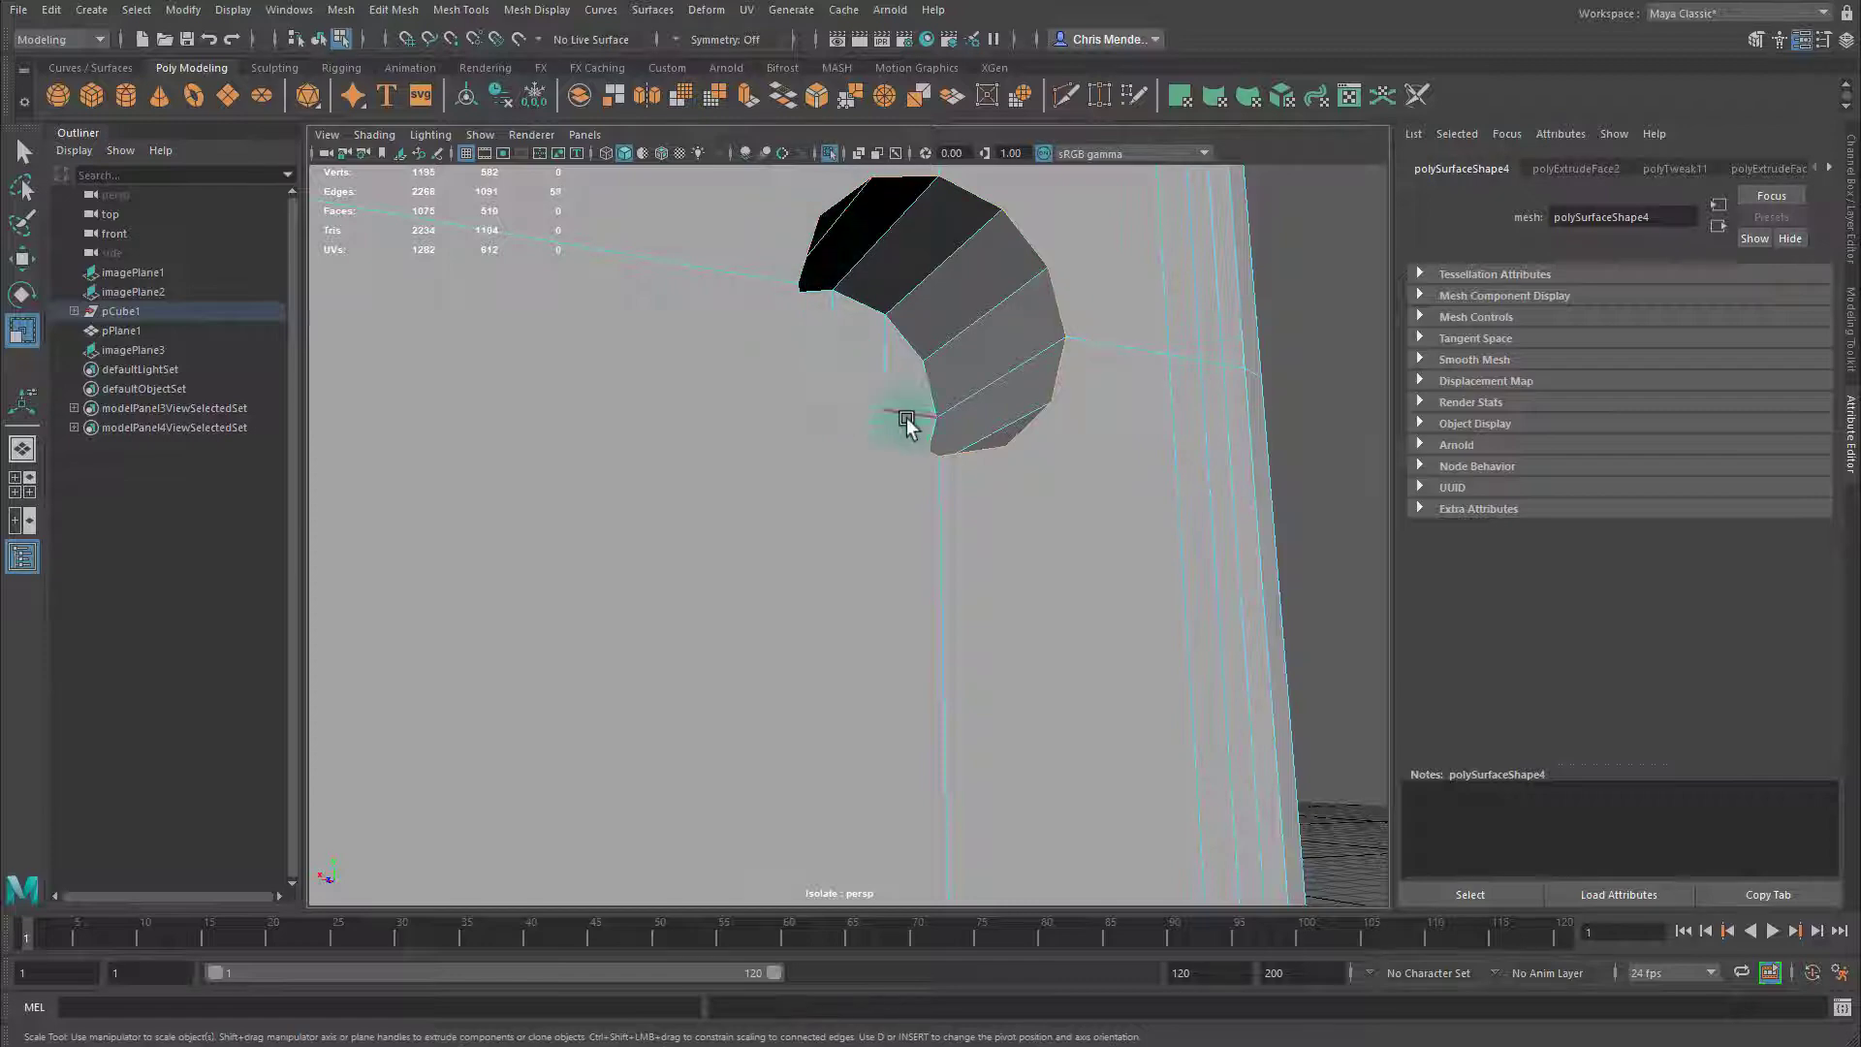
# Add the rim edges of the upper centre screw hole to the selection
pyautogui.scroll(-5, 858, 470)
pyautogui.keyDown('alt'); pyautogui.moveTo(857, 470); pyautogui.dragTo(1029, 480); pyautogui.keyUp('alt')
pyautogui.keyDown('alt'); pyautogui.moveTo(1030, 480); pyautogui.dragTo(1177, 461, button='middle'); pyautogui.keyUp('alt')
pyautogui.scroll(3, 1066, 451)
pyautogui.keyDown('shift'); pyautogui.click(758, 324); pyautogui.keyUp('shift')
pyautogui.keyDown('shift'); pyautogui.click(732, 321); pyautogui.keyUp('shift')
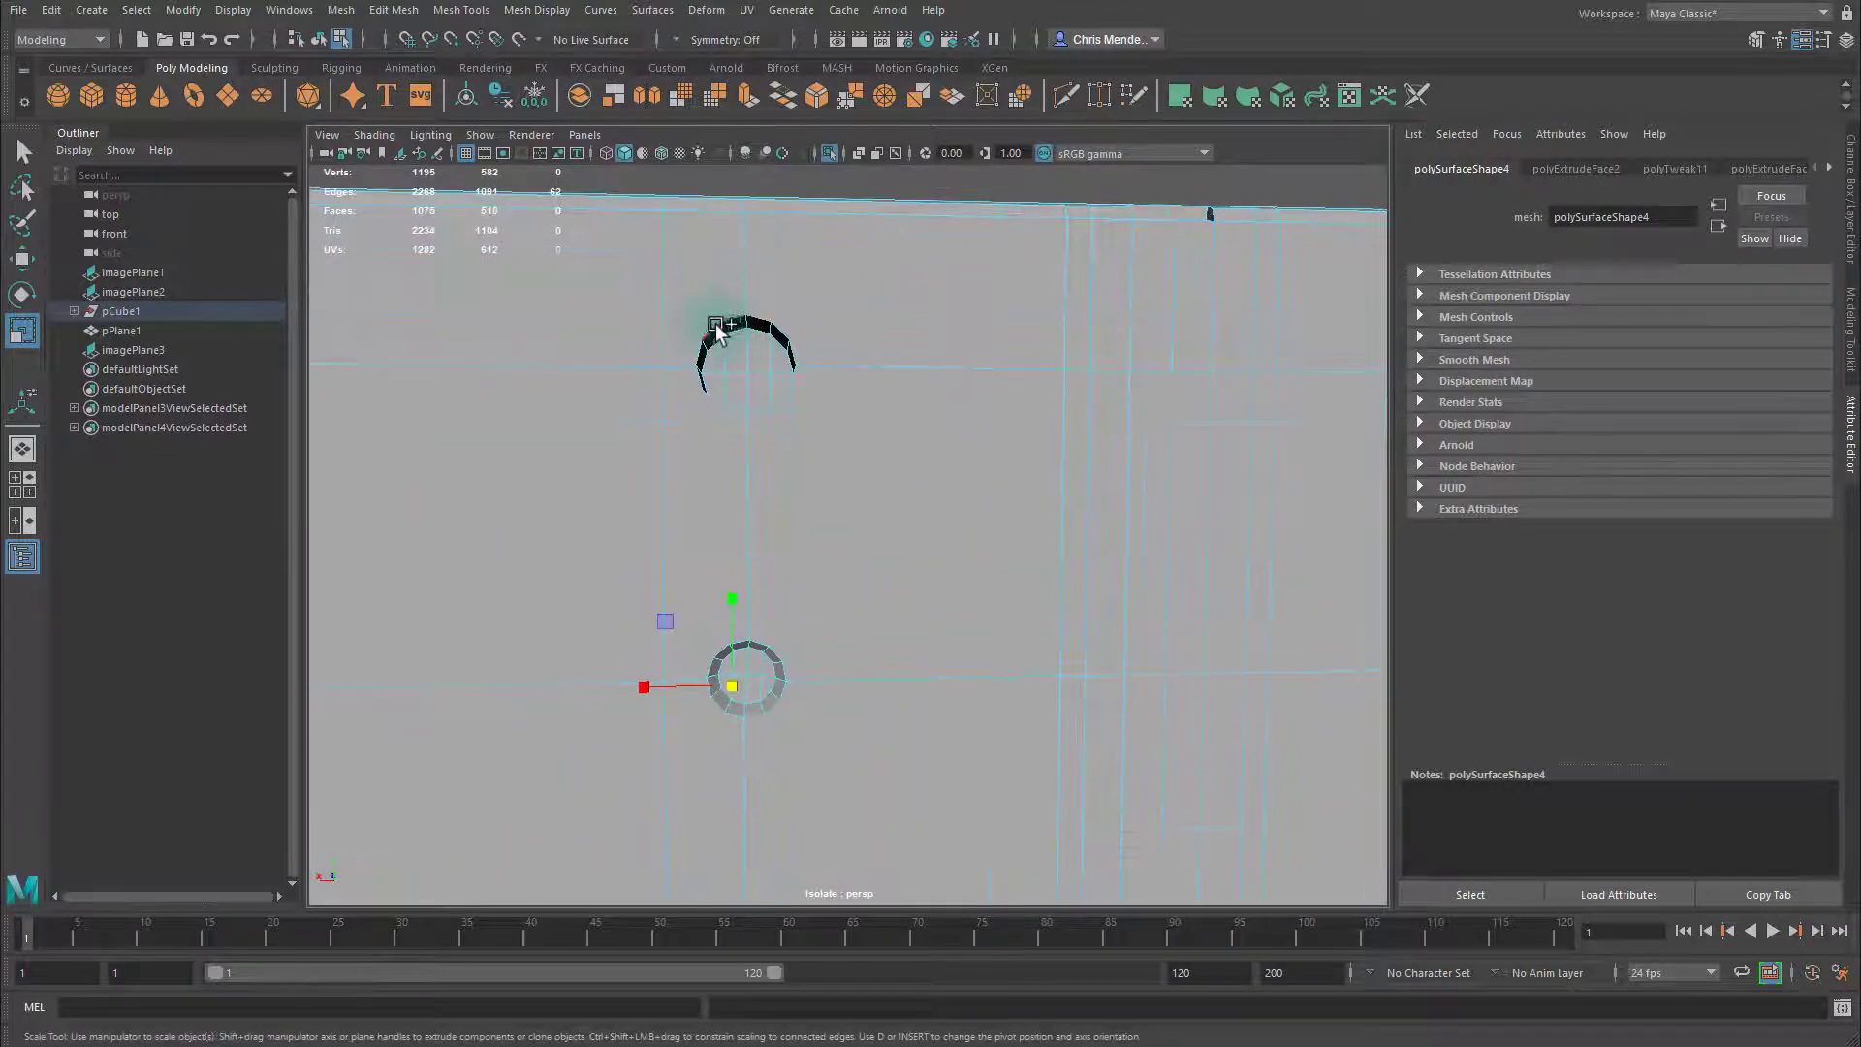
pyautogui.keyDown('shift'); pyautogui.click(734, 412); pyautogui.keyUp('shift')
pyautogui.keyDown('shift'); pyautogui.click(759, 412); pyautogui.keyUp('shift')
pyautogui.keyDown('shift'); pyautogui.click(783, 398); pyautogui.keyUp('shift')
pyautogui.keyDown('shift'); pyautogui.click(794, 379); pyautogui.keyUp('shift')
pyautogui.keyDown('shift'); pyautogui.click(793, 353); pyautogui.keyUp('shift')
pyautogui.keyDown('shift'); pyautogui.click(783, 331); pyautogui.keyUp('shift')
pyautogui.scroll(-5, 790, 344)
# Turn off the isolated display of the back piece while keeping the rim edges selected
pyautogui.hotkey('ctrl', '1')
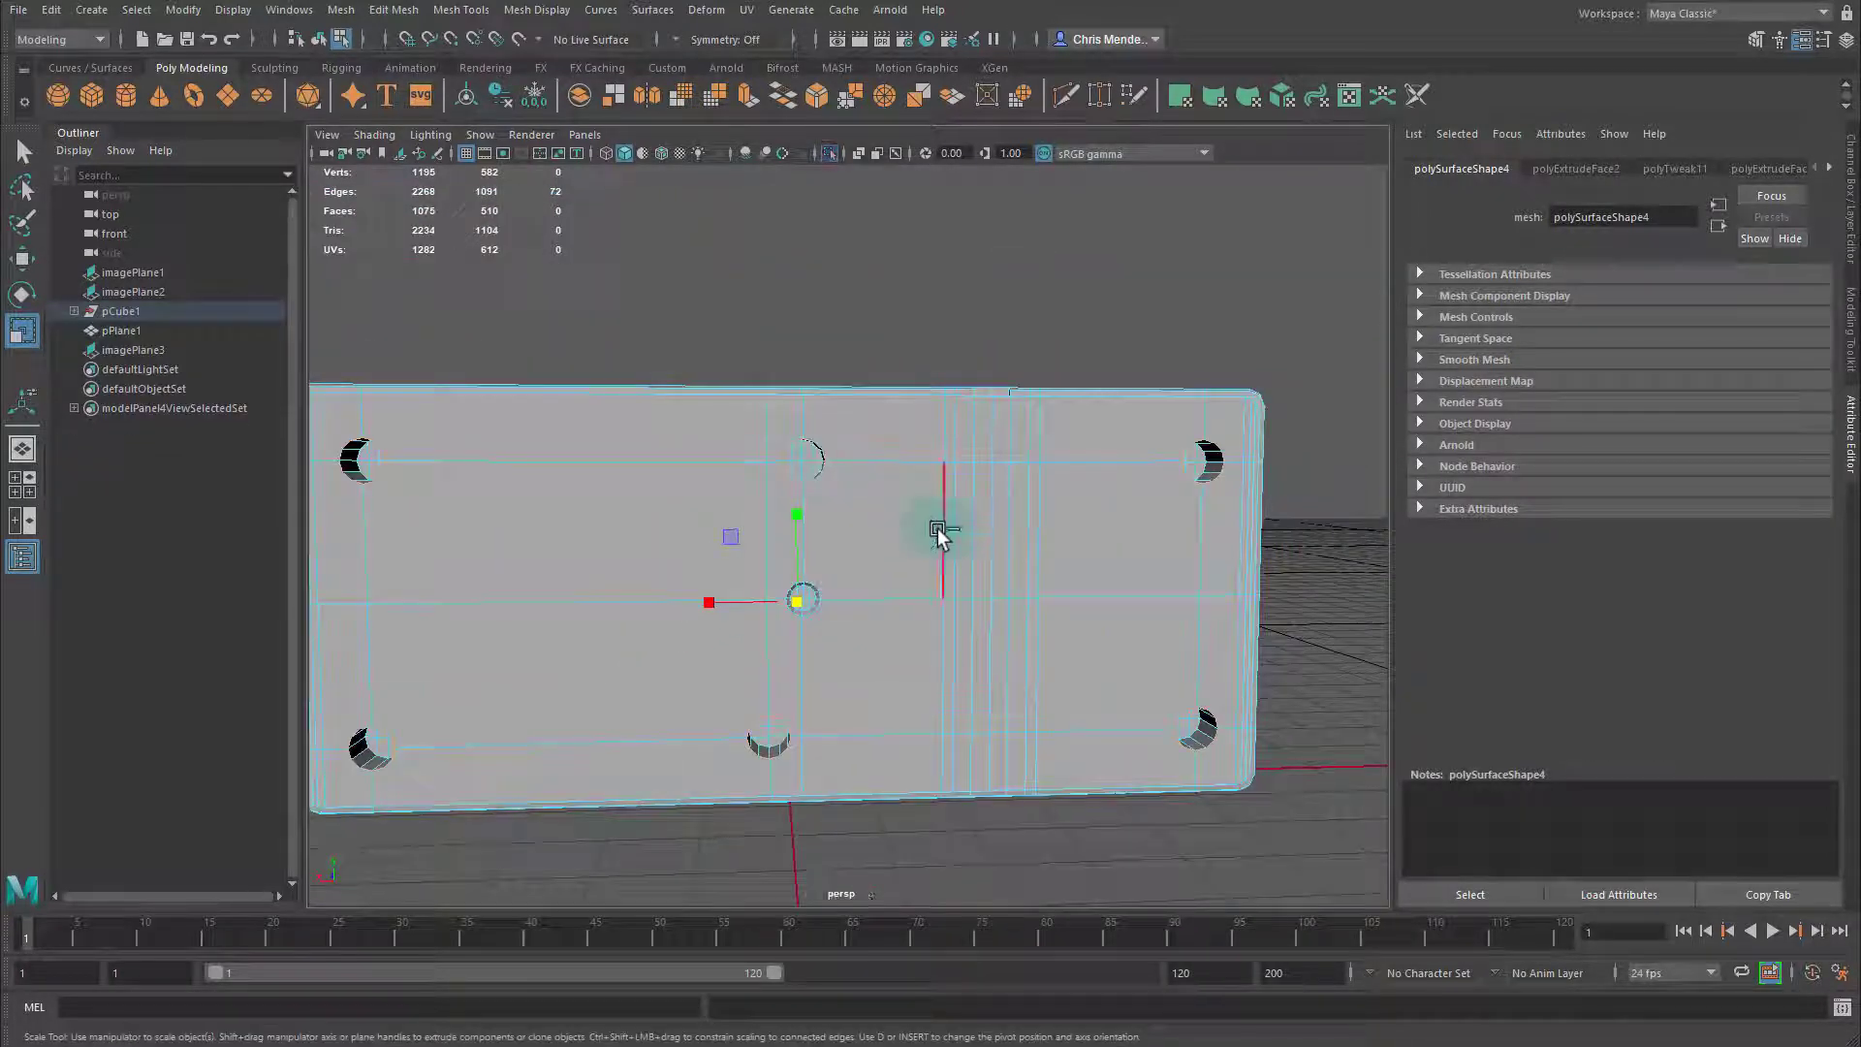
pyautogui.hotkey('ctrl', '1')
pyautogui.hotkey('ctrl', '1')
pyautogui.hotkey('ctrl', '1')
pyautogui.hotkey('ctrl', '1')
pyautogui.scroll(3, 921, 661)
pyautogui.keyDown('alt'); pyautogui.moveTo(959, 679); pyautogui.dragTo(775, 329); pyautogui.keyUp('alt')
pyautogui.scroll(3, 921, 664)
pyautogui.scroll(-4, 910, 701)
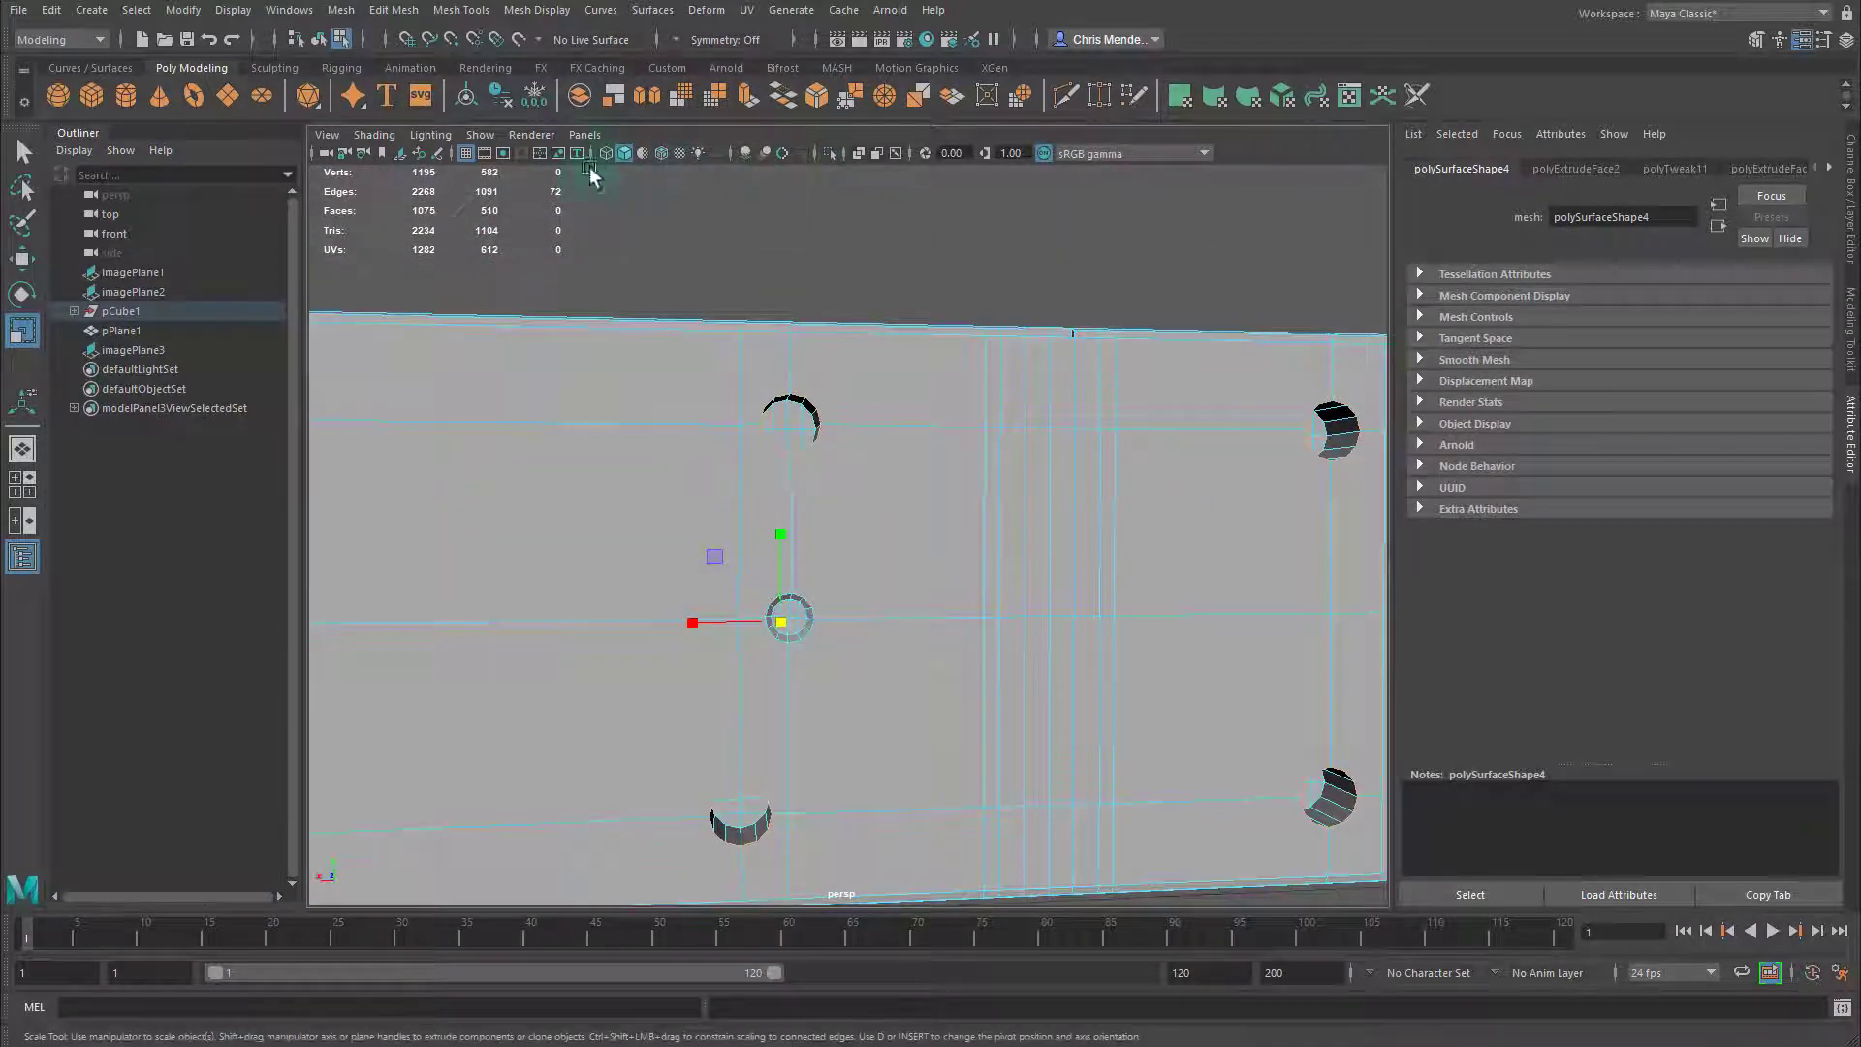
# Bevel the selected rim edges of the six screw holes
pyautogui.click(817, 100)
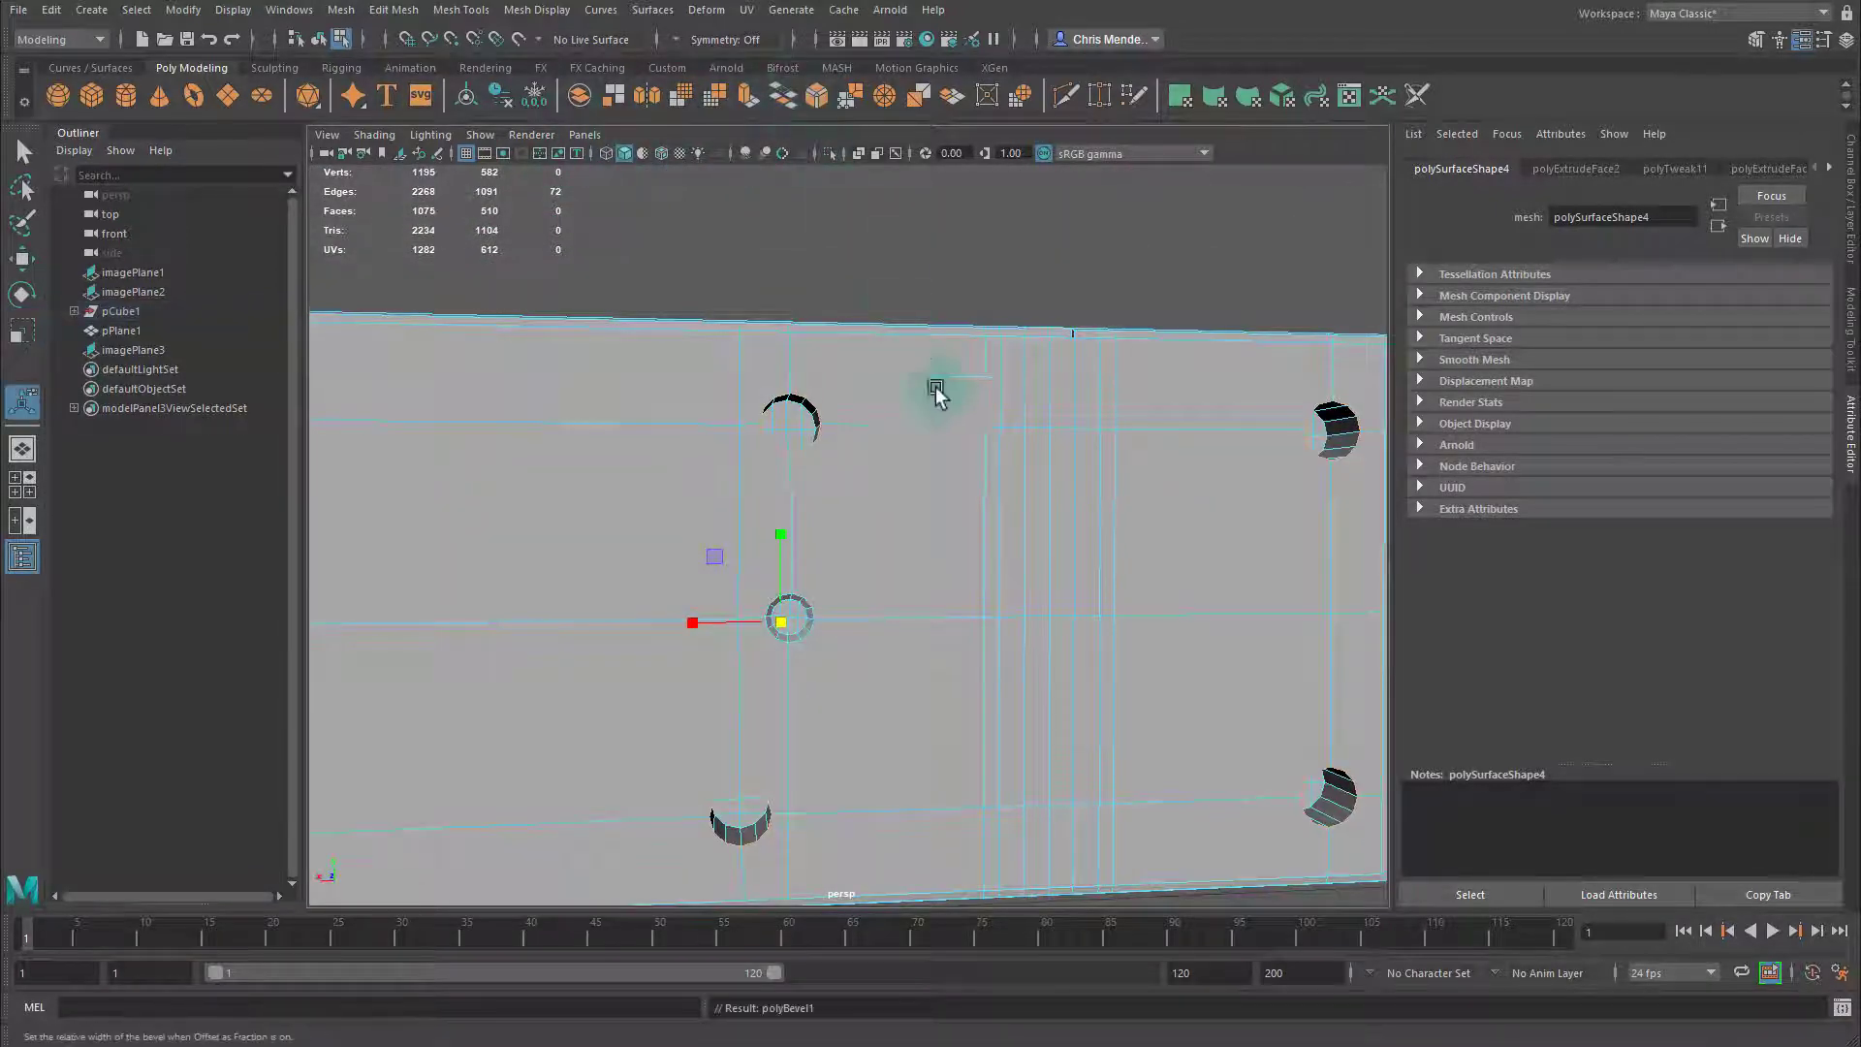
pyautogui.keyDown('alt'); pyautogui.moveTo(950, 632); pyautogui.dragTo(1063, 520); pyautogui.keyUp('alt')
pyautogui.keyDown('alt'); pyautogui.moveTo(1063, 519); pyautogui.dragTo(788, 545, button='middle'); pyautogui.keyUp('alt')
pyautogui.keyDown('alt'); pyautogui.moveTo(713, 539); pyautogui.dragTo(936, 539, button='middle'); pyautogui.keyUp('alt')
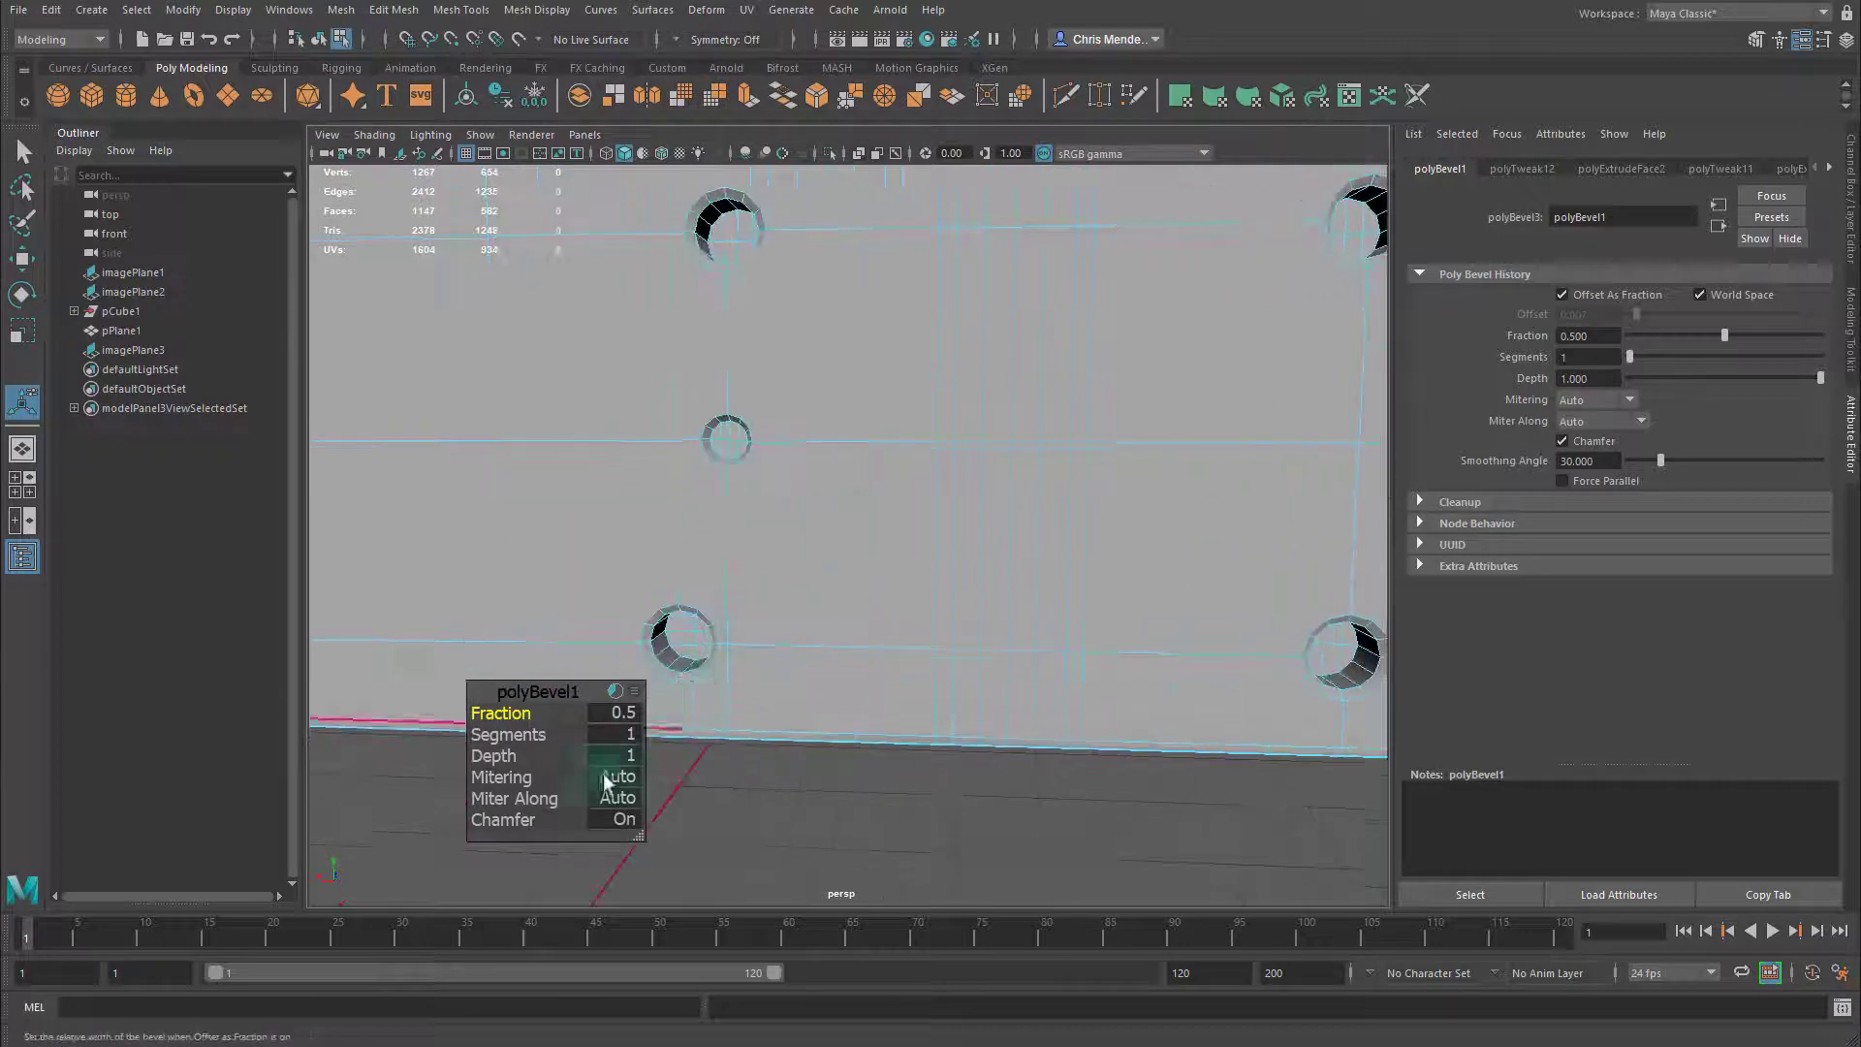
# Turn the bevel's chamfer off and set its fraction to 0.9
pyautogui.keyDown('alt'); pyautogui.moveTo(791, 441); pyautogui.dragTo(845, 536, button='middle'); pyautogui.keyUp('alt')
pyautogui.scroll(5, 835, 456)
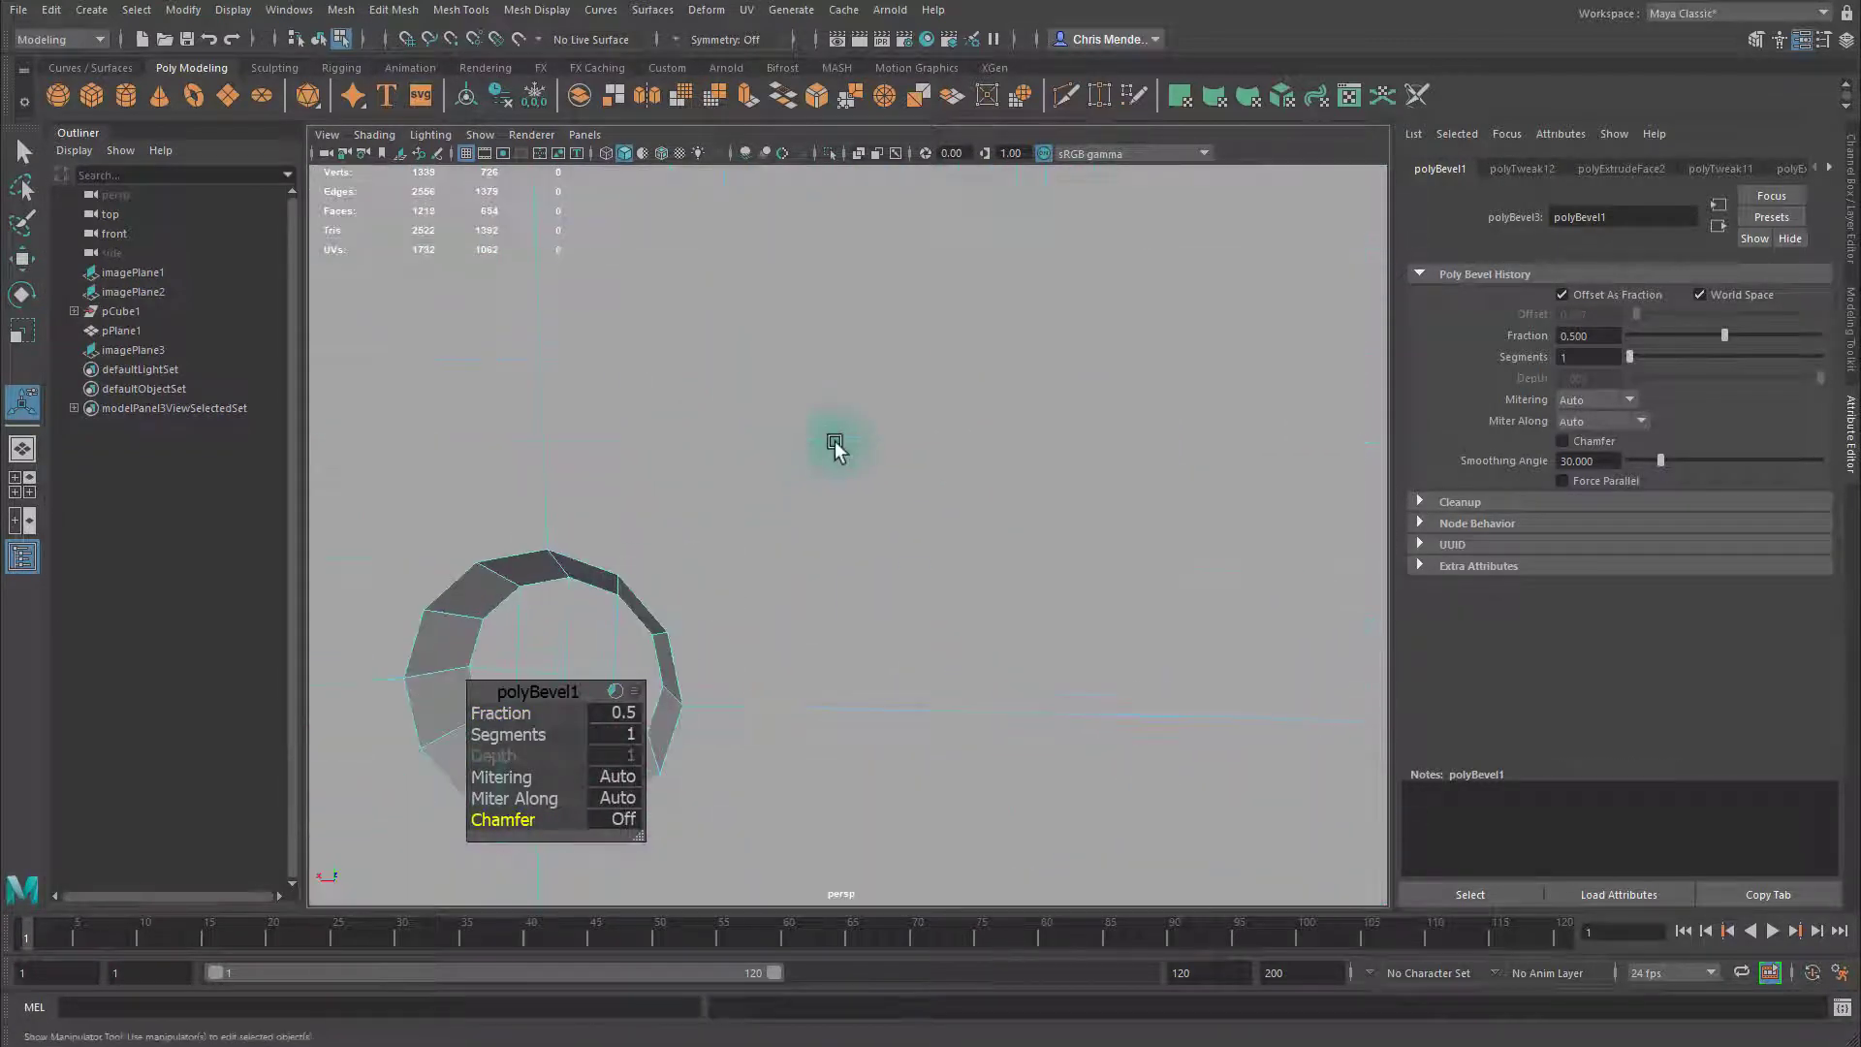
pyautogui.scroll(-1, 828, 396)
pyautogui.keyDown('alt'); pyautogui.moveTo(830, 390); pyautogui.dragTo(883, 456, button='middle'); pyautogui.keyUp('alt')
pyautogui.keyDown('alt'); pyautogui.moveTo(883, 455); pyautogui.dragTo(690, 582); pyautogui.keyUp('alt')
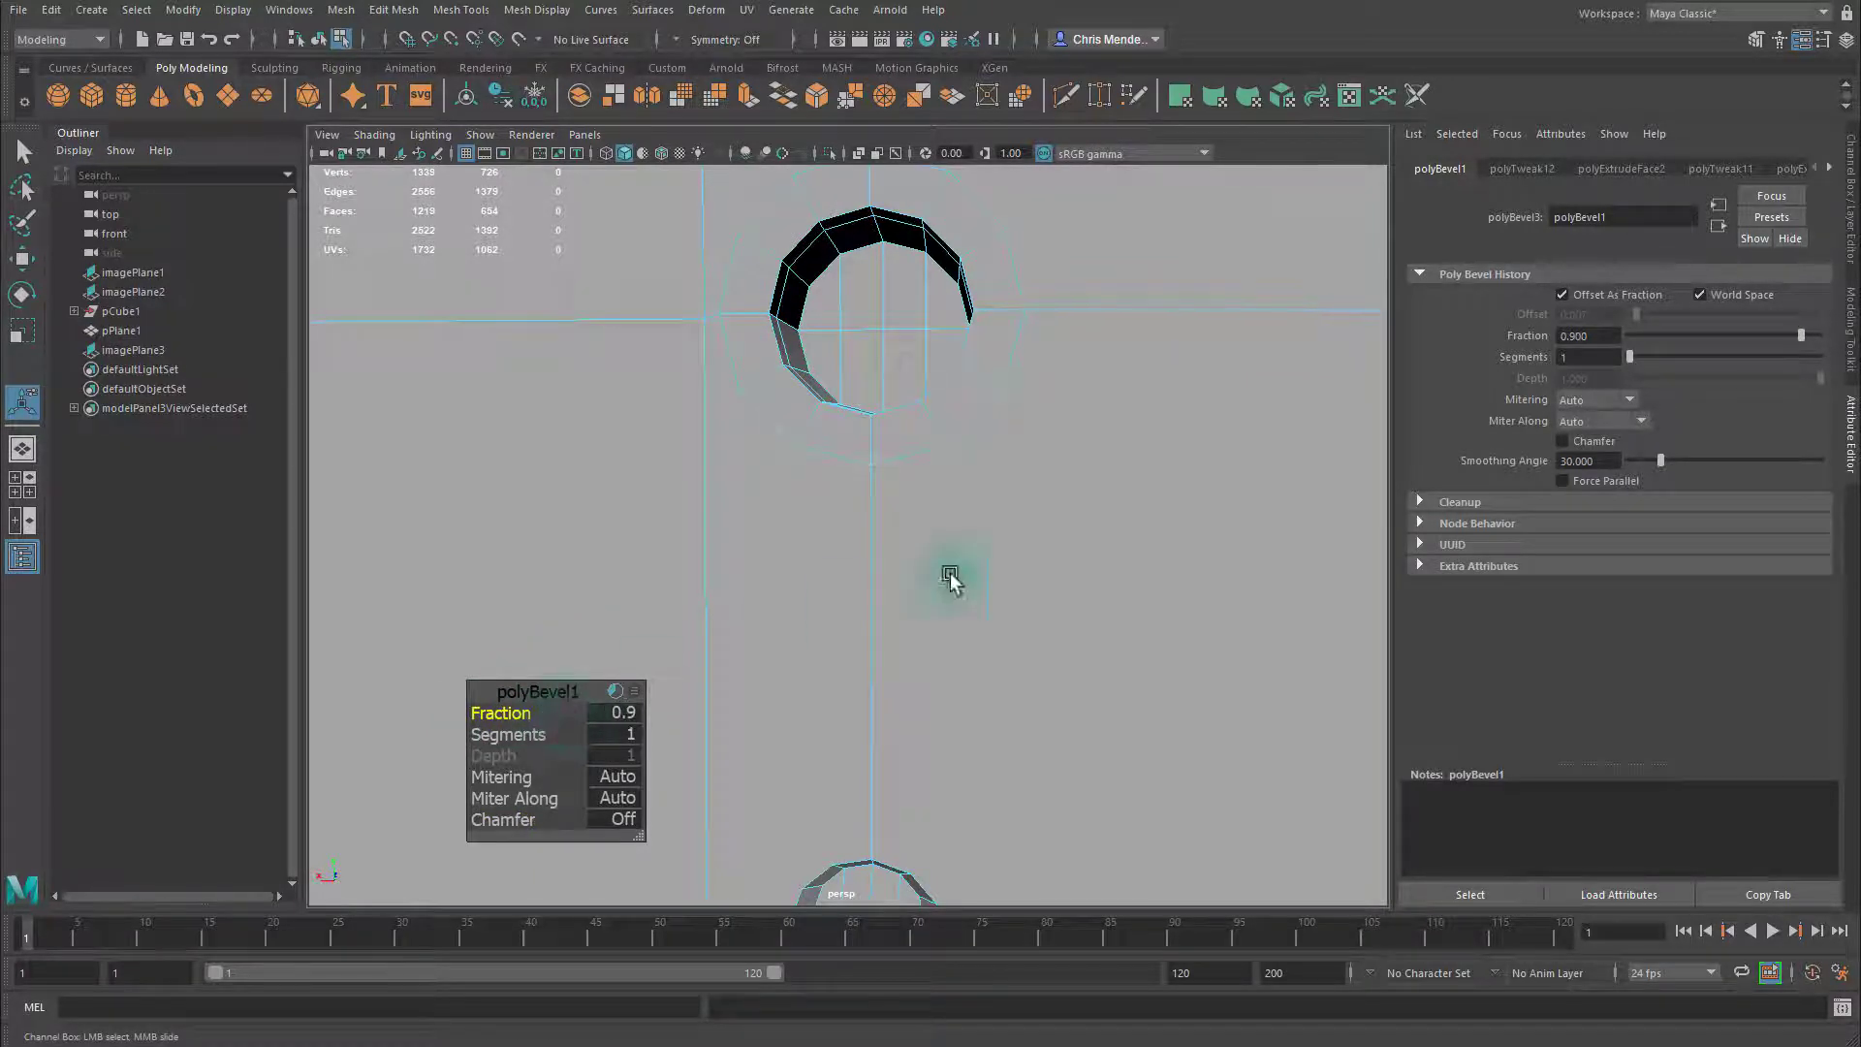
# Return to object selection, clear the selection and examine the finished holes and the case from several angles
pyautogui.scroll(-8, 949, 573)
pyautogui.keyDown('alt'); pyautogui.moveTo(781, 569); pyautogui.dragTo(823, 569); pyautogui.keyUp('alt')
pyautogui.press('q')
pyautogui.moveTo(737, 660); pyautogui.dragTo(853, 606, button='right')
pyautogui.keyDown('alt'); pyautogui.moveTo(1004, 552); pyautogui.dragTo(878, 530); pyautogui.keyUp('alt')
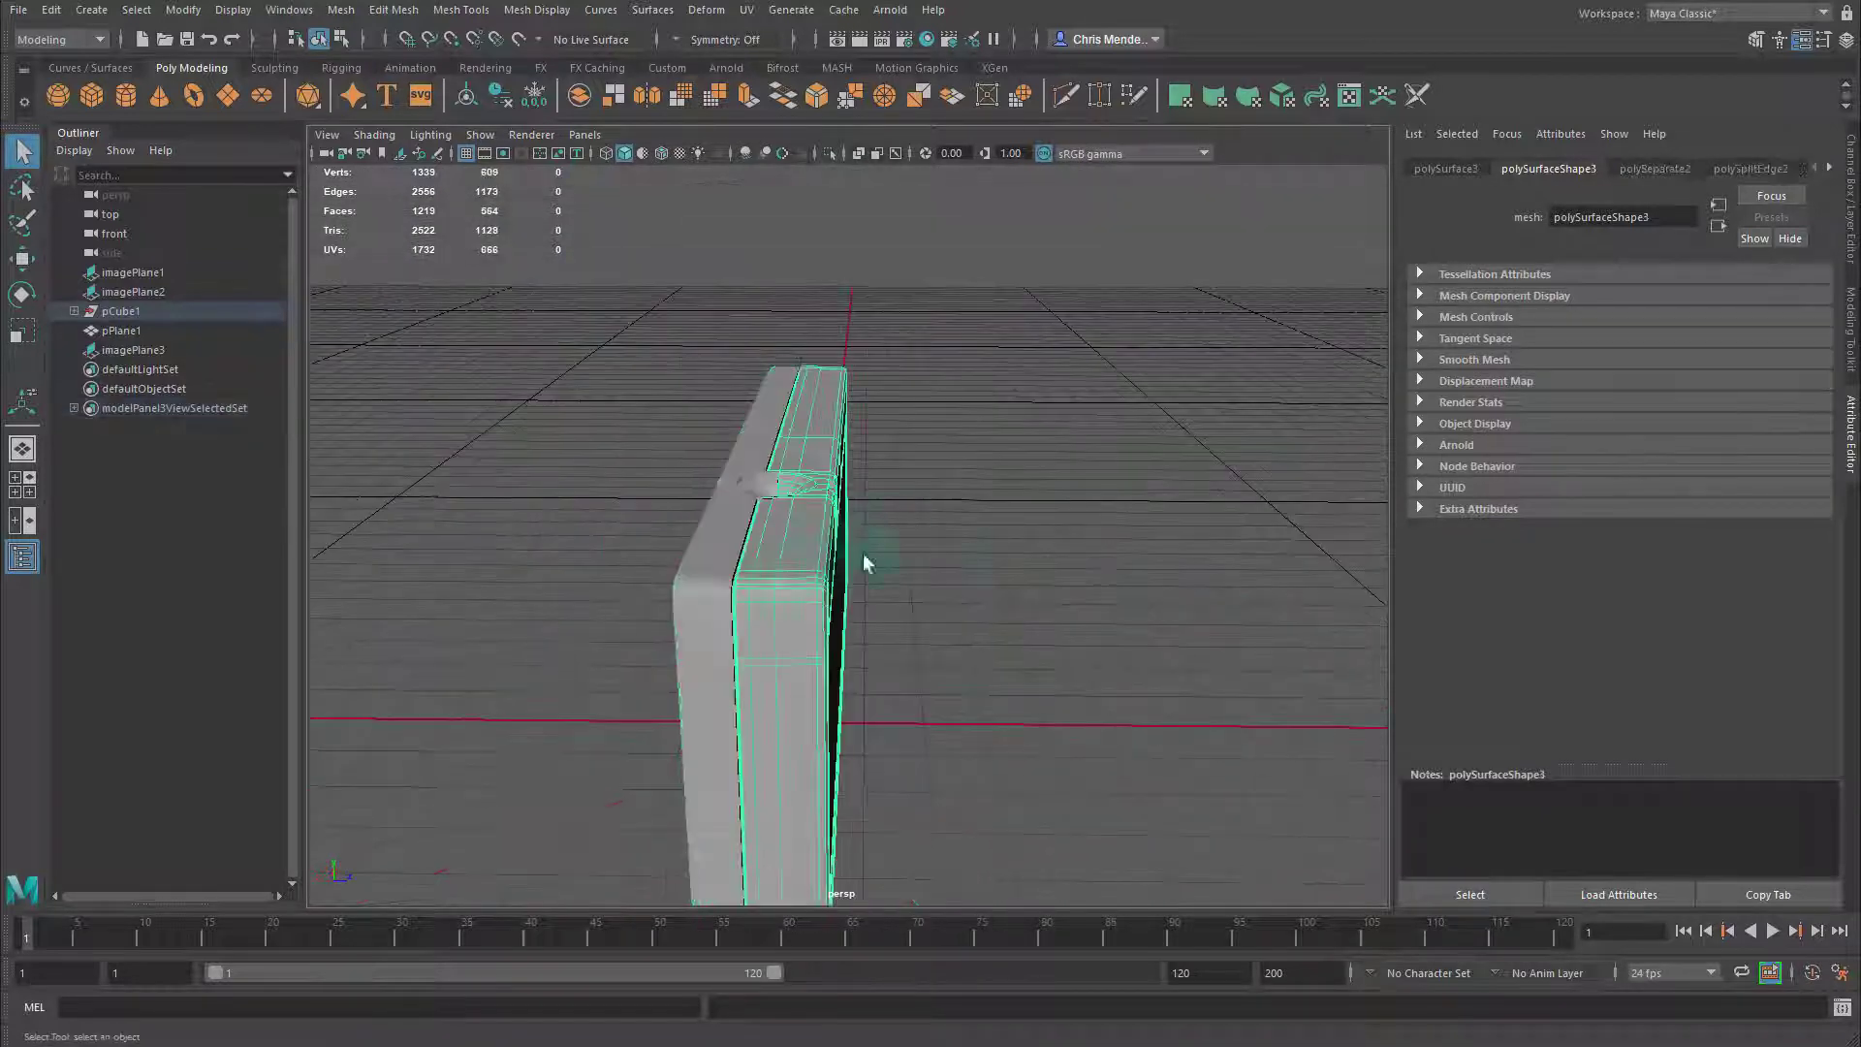
pyautogui.keyDown('alt'); pyautogui.moveTo(1003, 570); pyautogui.dragTo(1179, 514); pyautogui.keyUp('alt')
pyautogui.click(802, 589)
pyautogui.click(1179, 515)
pyautogui.keyDown('alt'); pyautogui.moveTo(1122, 486); pyautogui.dragTo(1101, 519, button='right'); pyautogui.keyUp('alt')
pyautogui.keyDown('alt'); pyautogui.moveTo(1101, 520); pyautogui.dragTo(1205, 524); pyautogui.keyUp('alt')
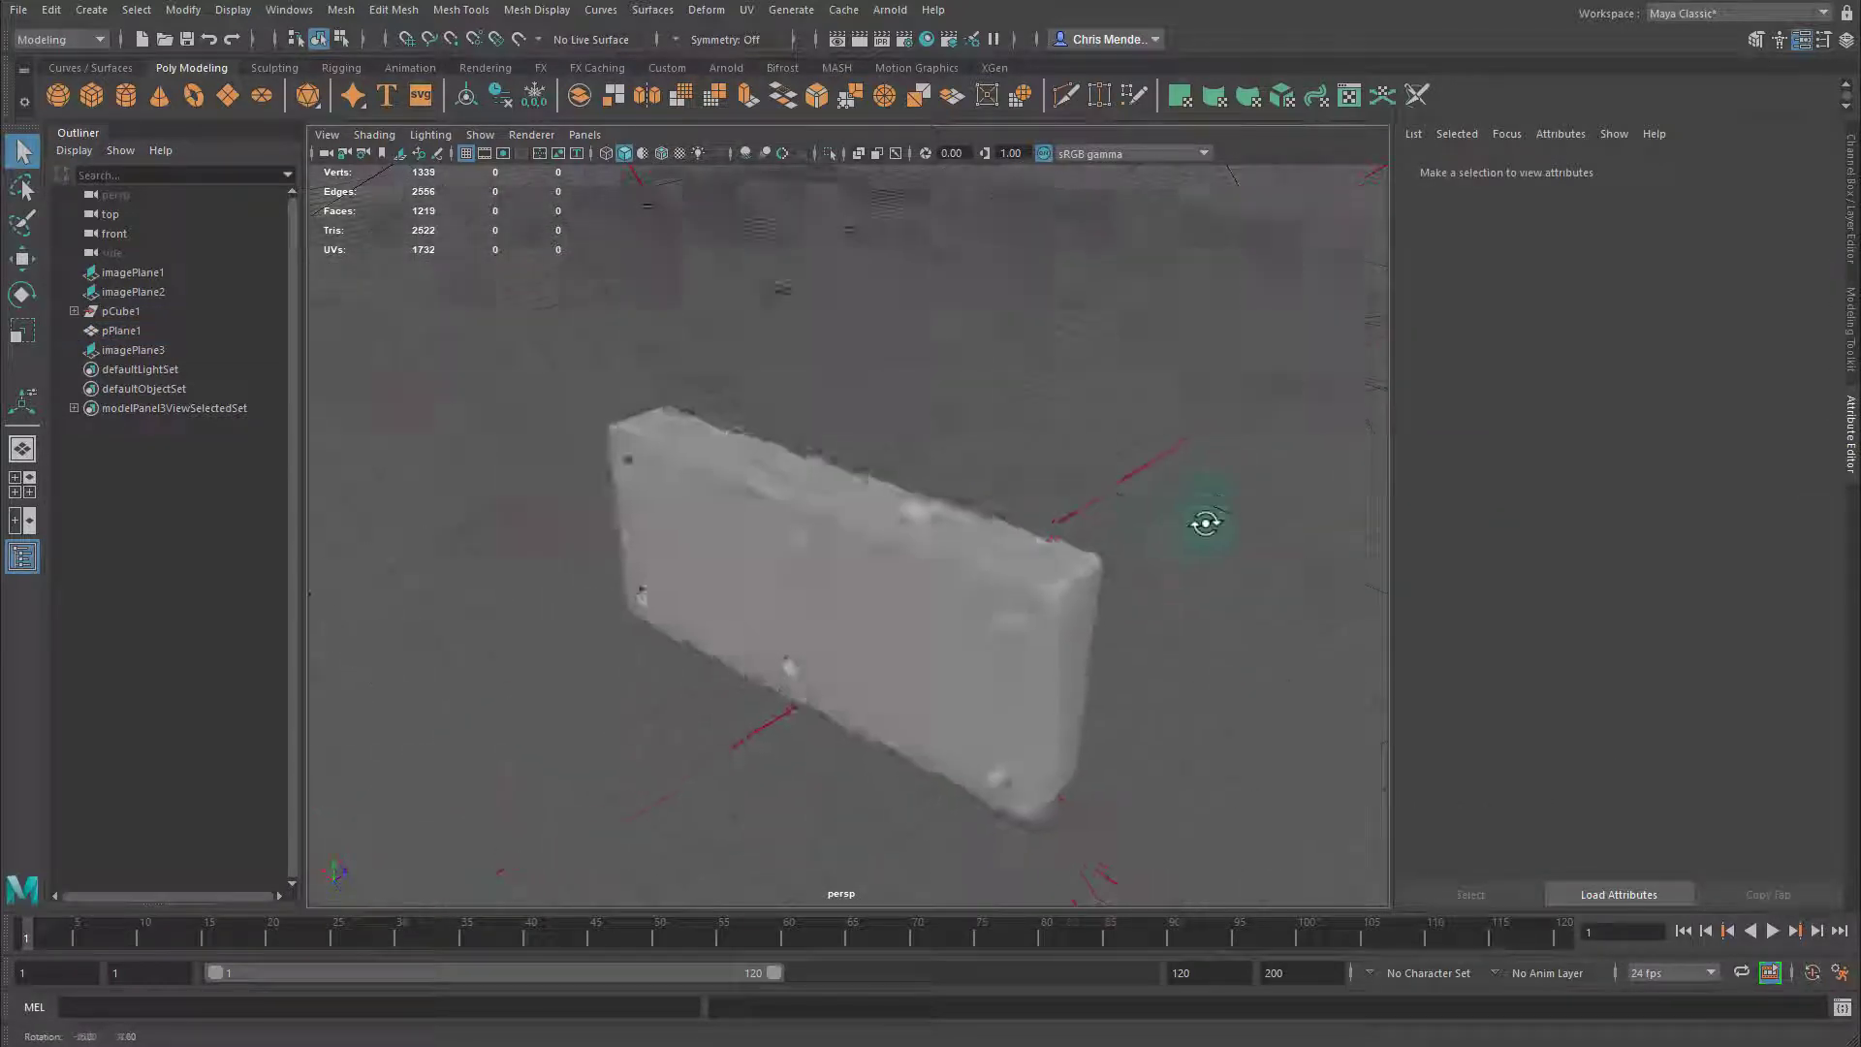